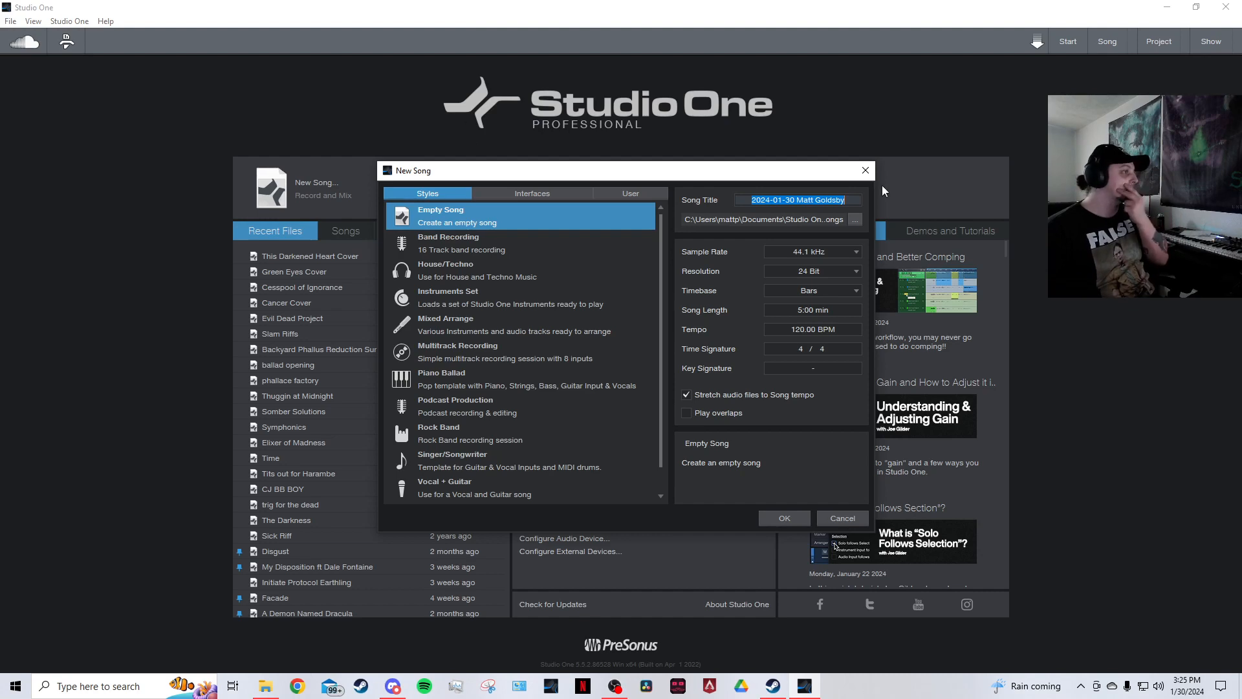
# Create a new song from the Empty Song template with default settings.
pyautogui.click(865, 171)
pyautogui.click(317, 183)
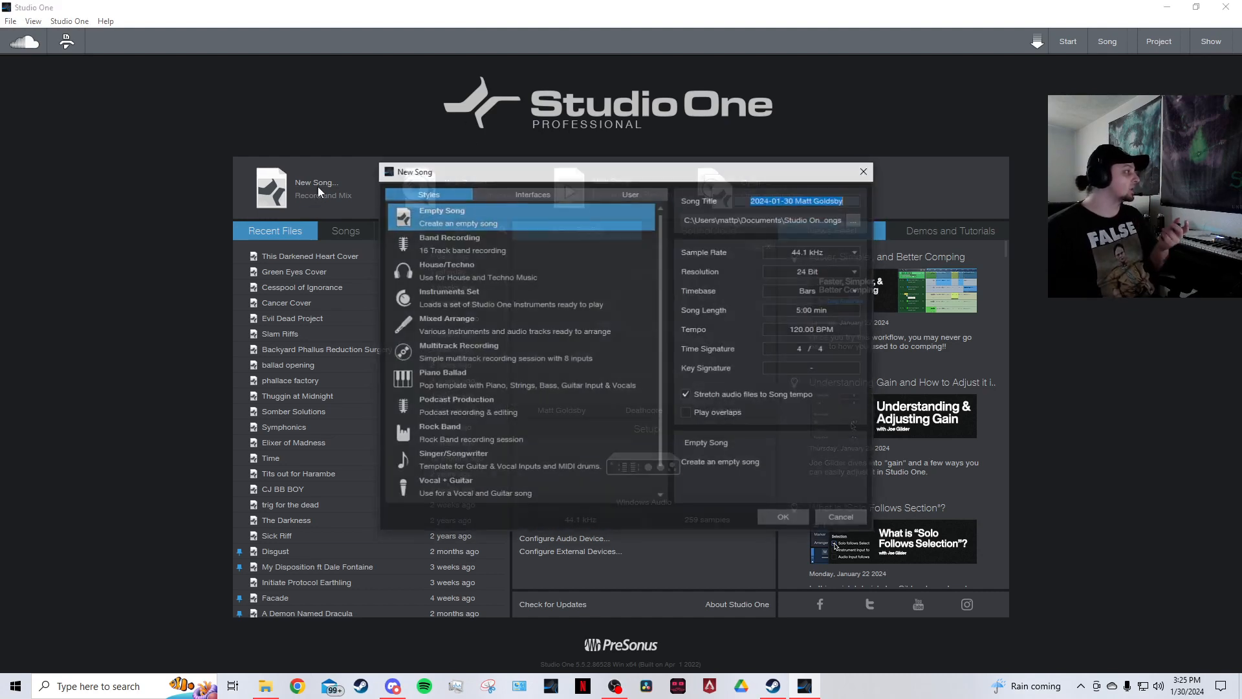
pyautogui.click(795, 515)
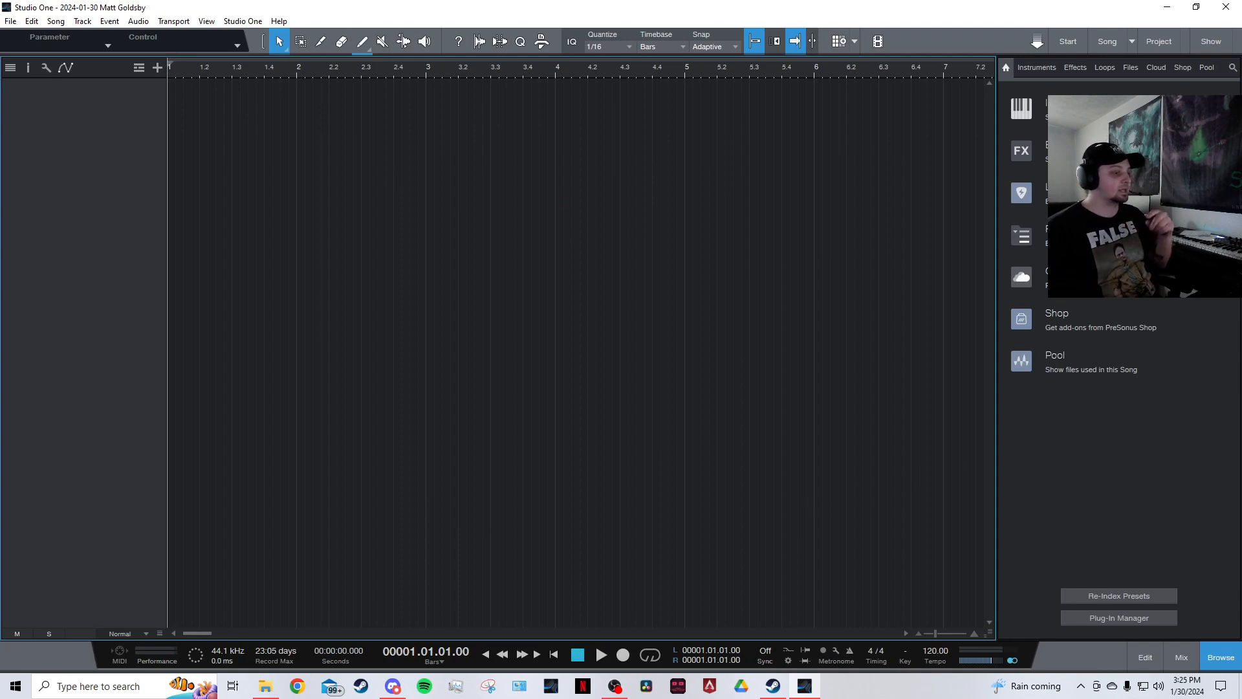
# Set the song tempo to 80 BPM.
pyautogui.press('F5')
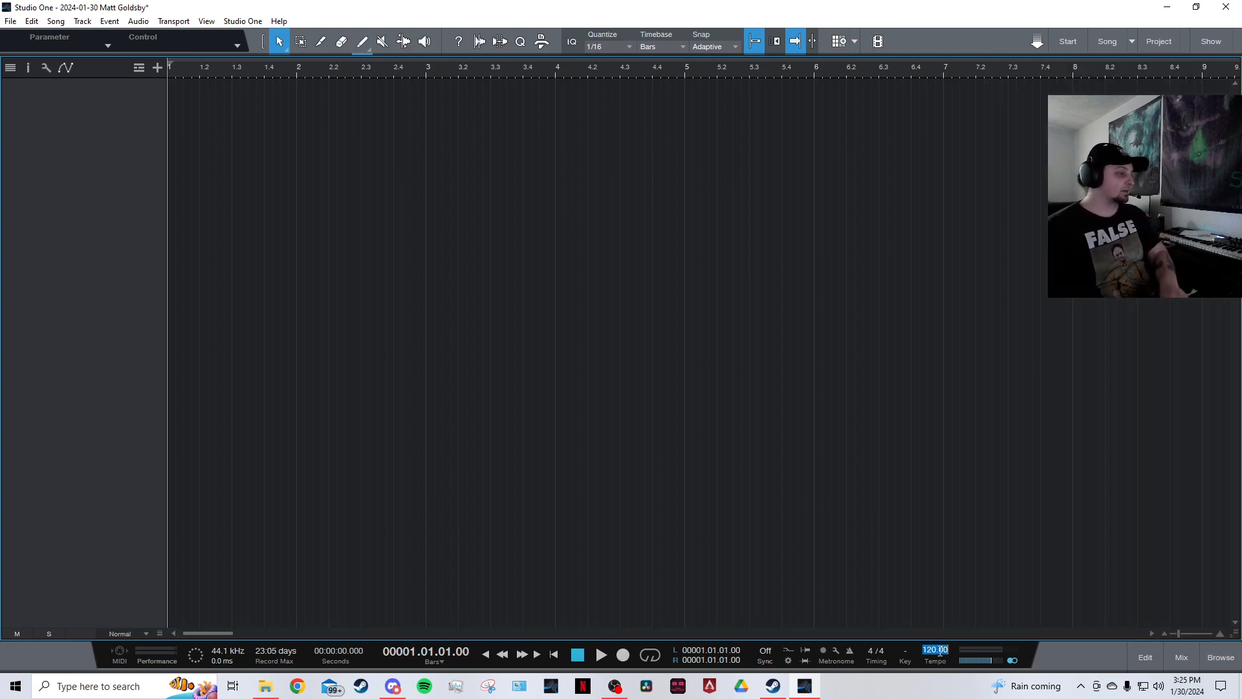
pyautogui.doubleClick(940, 651)
pyautogui.write('80')
pyautogui.press('Return')
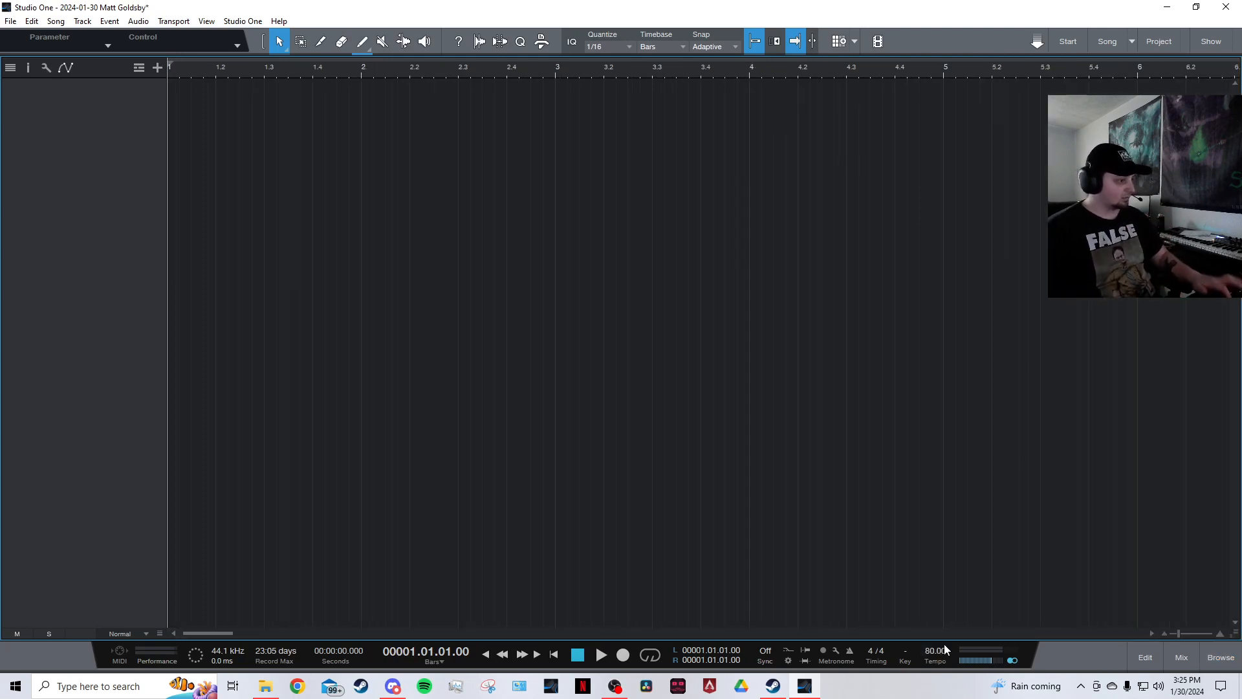
# Add a Kontakt instrument track by bringing Kontakt from the Instruments browser into the arrangement.
pyautogui.click(1221, 655)
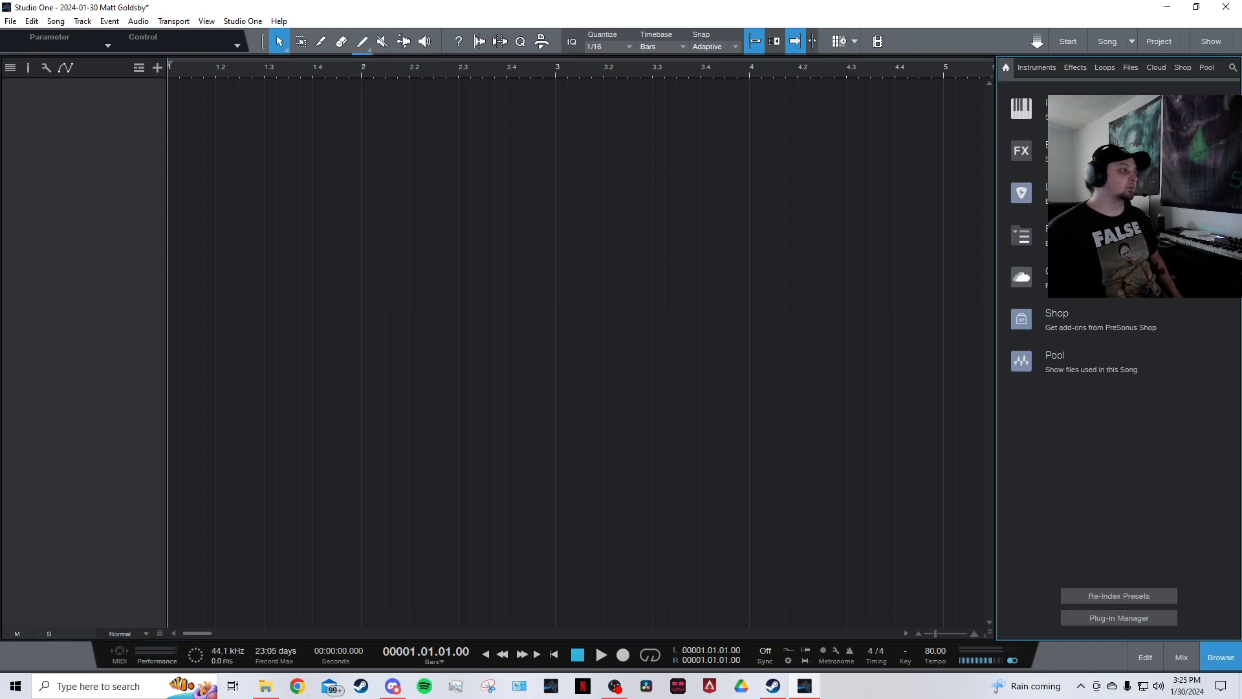
pyautogui.click(1222, 659)
pyautogui.click(1221, 671)
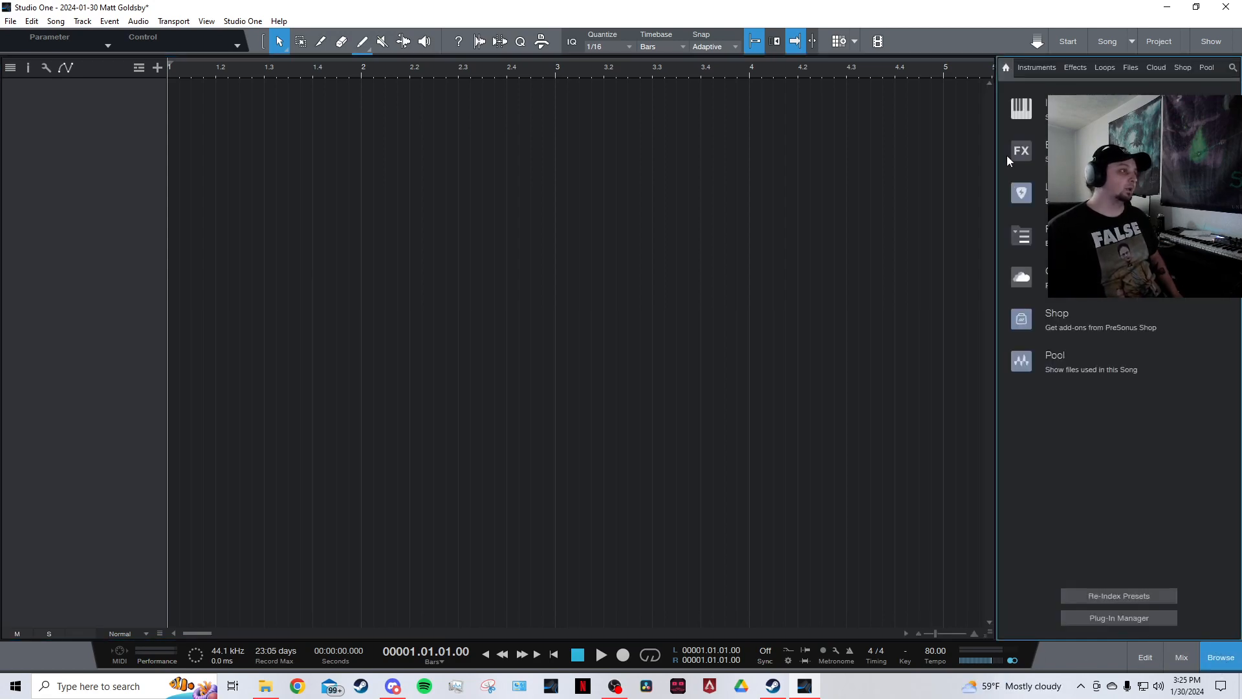
pyautogui.click(1038, 65)
pyautogui.moveTo(1065, 311); pyautogui.dragTo(61, 115)
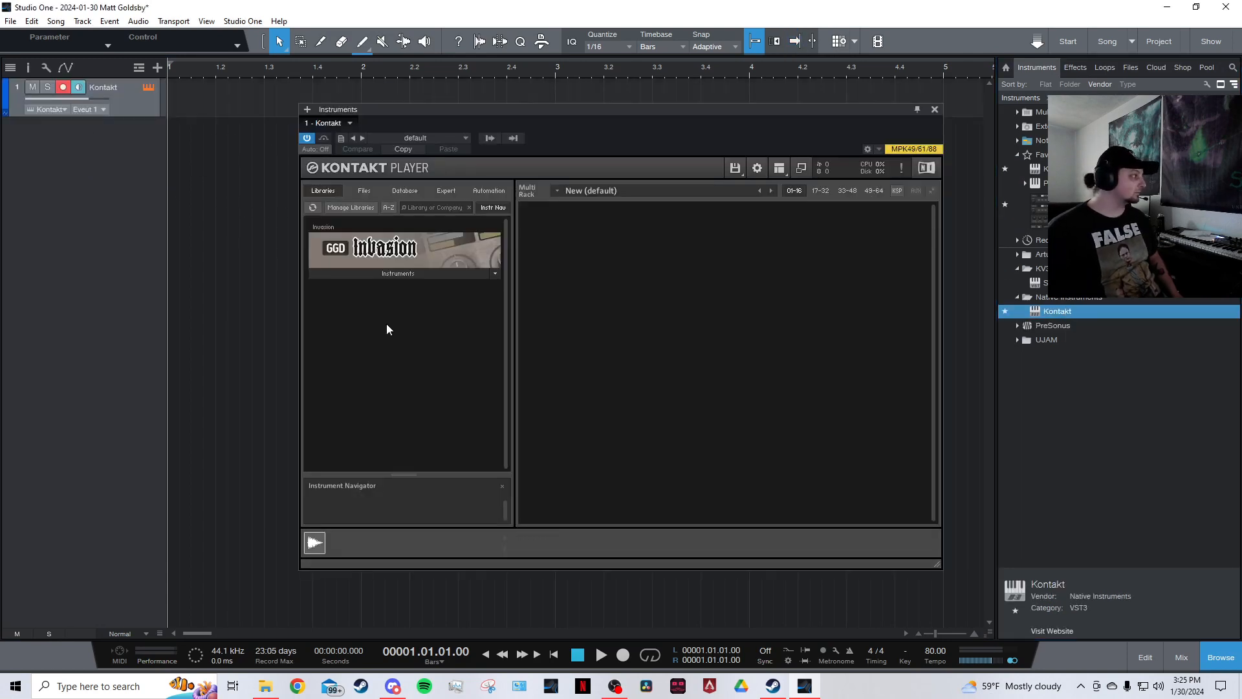
# Load The Invasion.nki in Kontakt, choose the user preset Metal Mix, and close the plugin window.
pyautogui.click(410, 272)
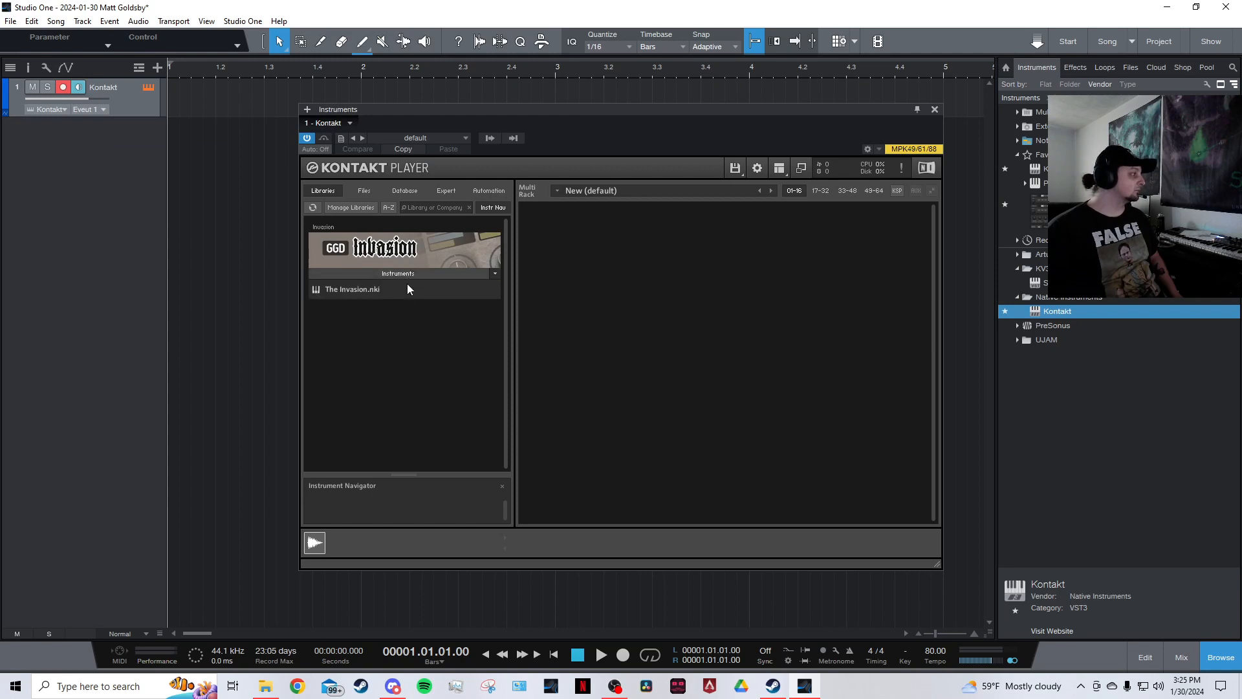
pyautogui.click(371, 290)
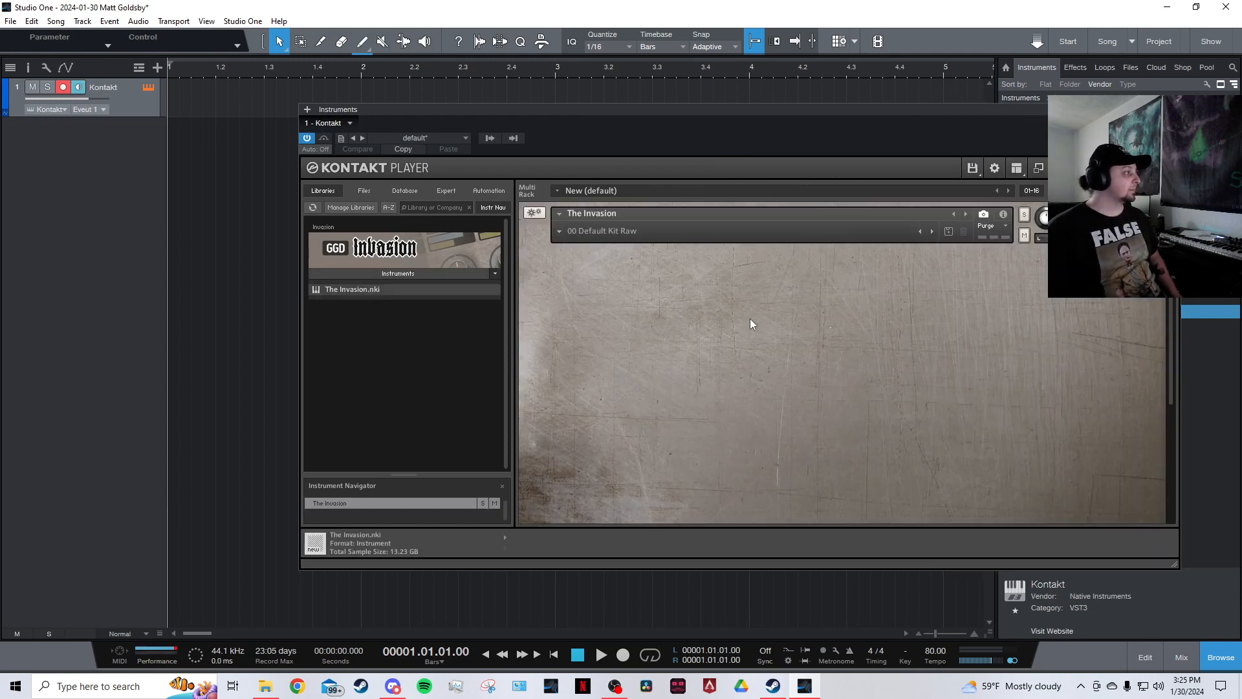
pyautogui.click(569, 231)
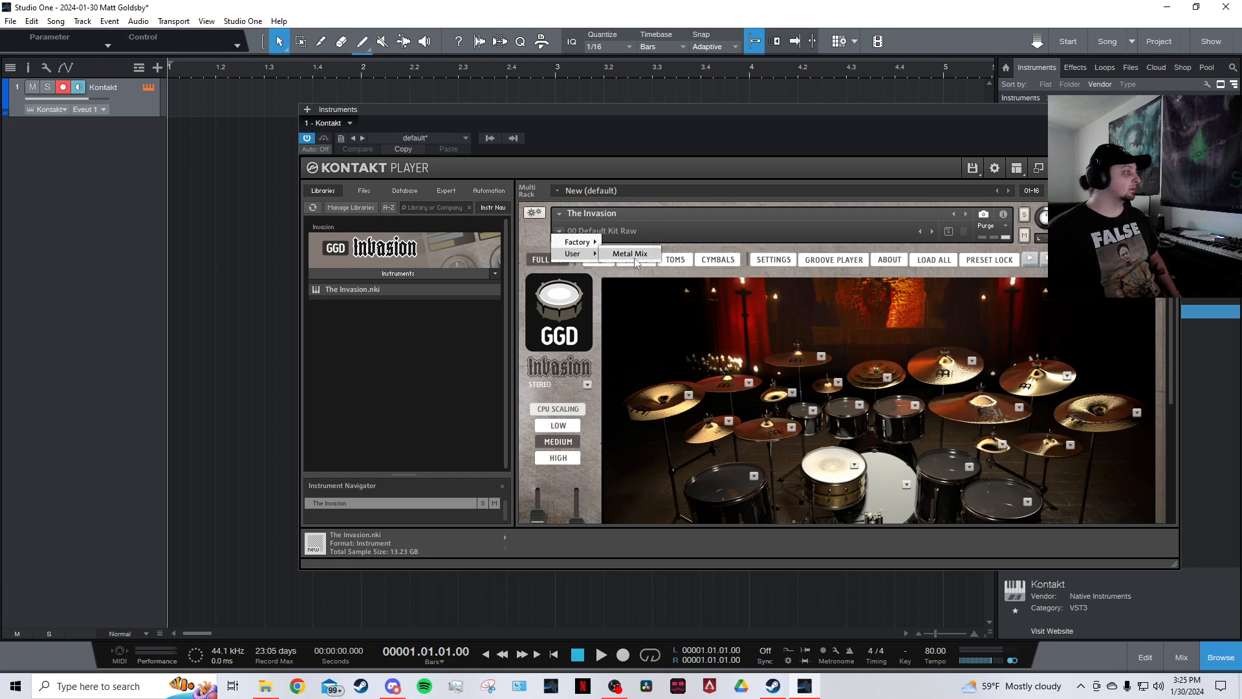
pyautogui.click(634, 257)
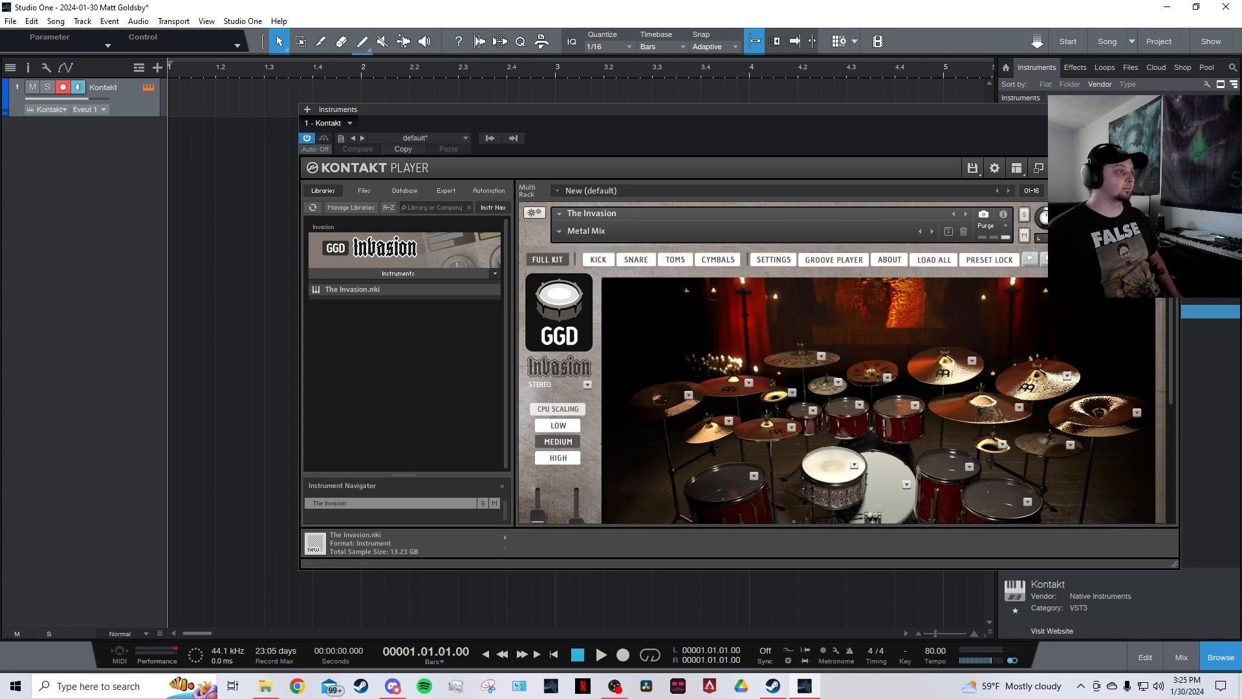
pyautogui.click(1172, 109)
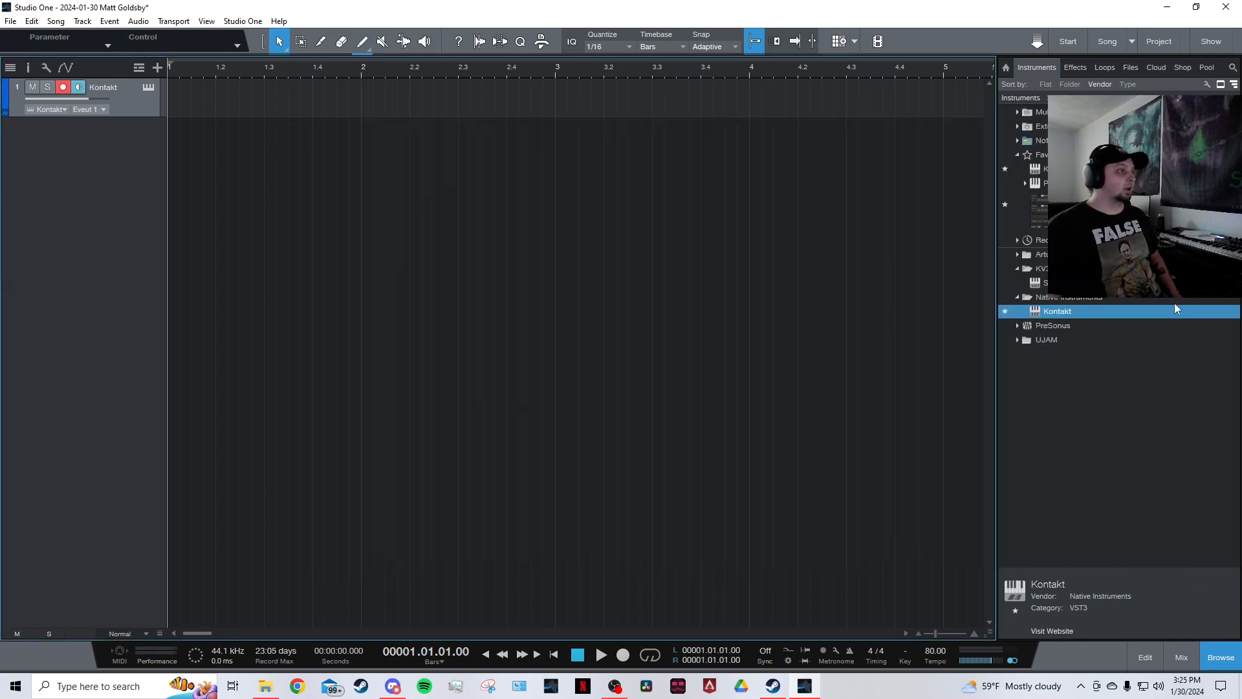
# Create an empty one-bar instrument part at the start of the Kontakt track.
pyautogui.click(1221, 657)
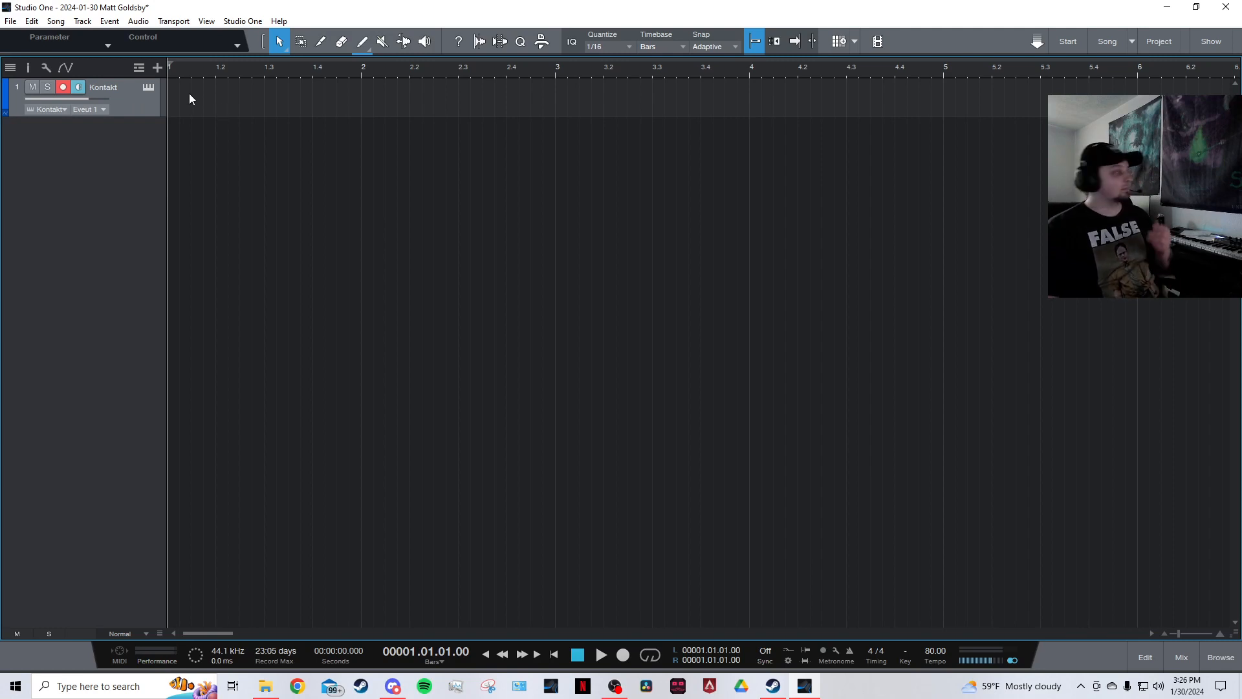
pyautogui.doubleClick(212, 101)
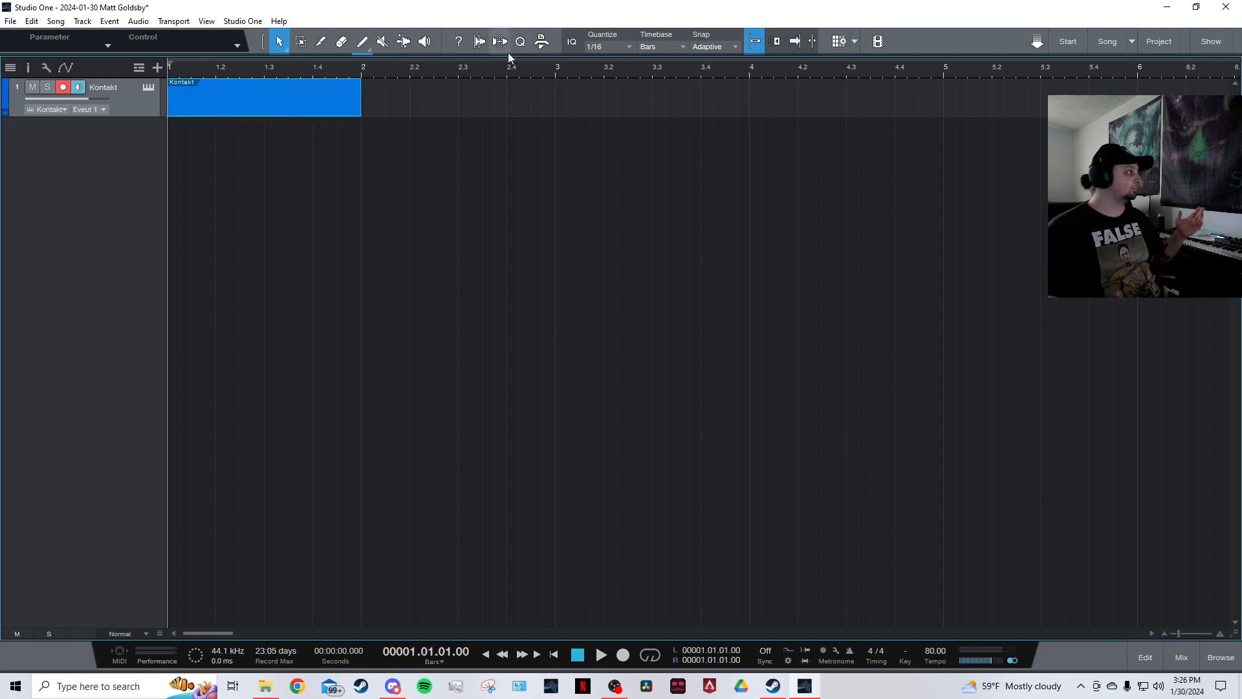
# Open the part in the editor and switch it to the drum editor view.
pyautogui.click(1140, 656)
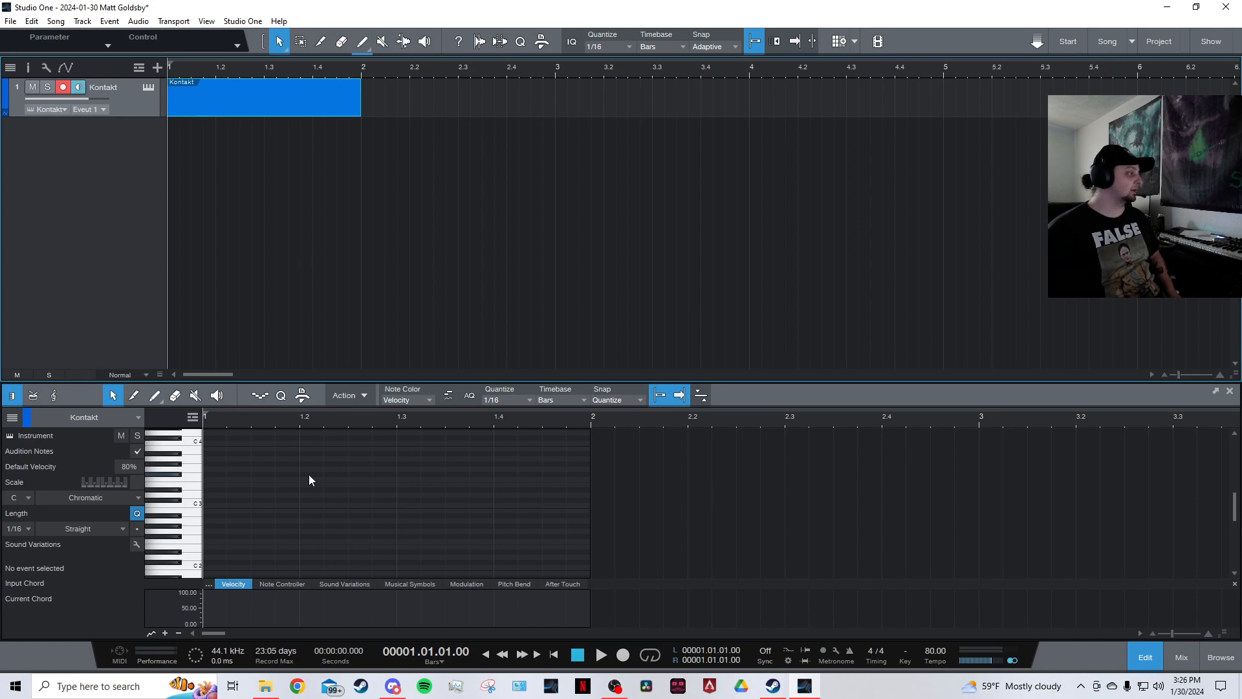
pyautogui.scroll(-2, 274, 468)
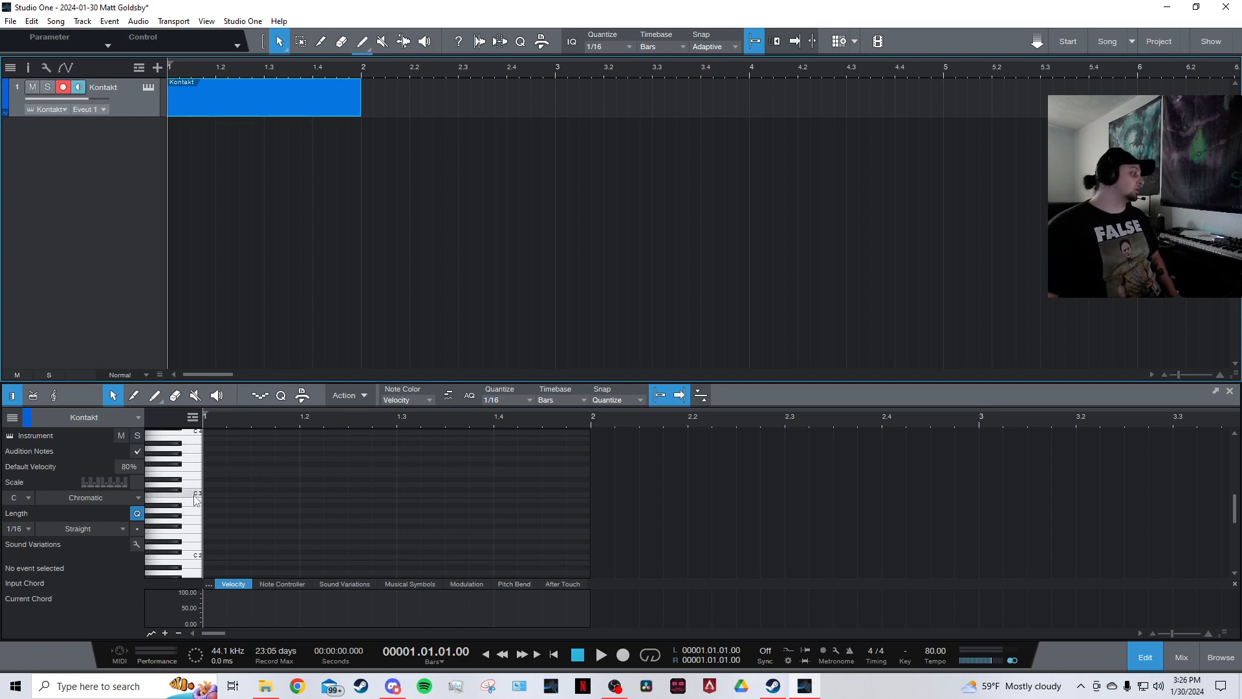
pyautogui.scroll(-4, 194, 498)
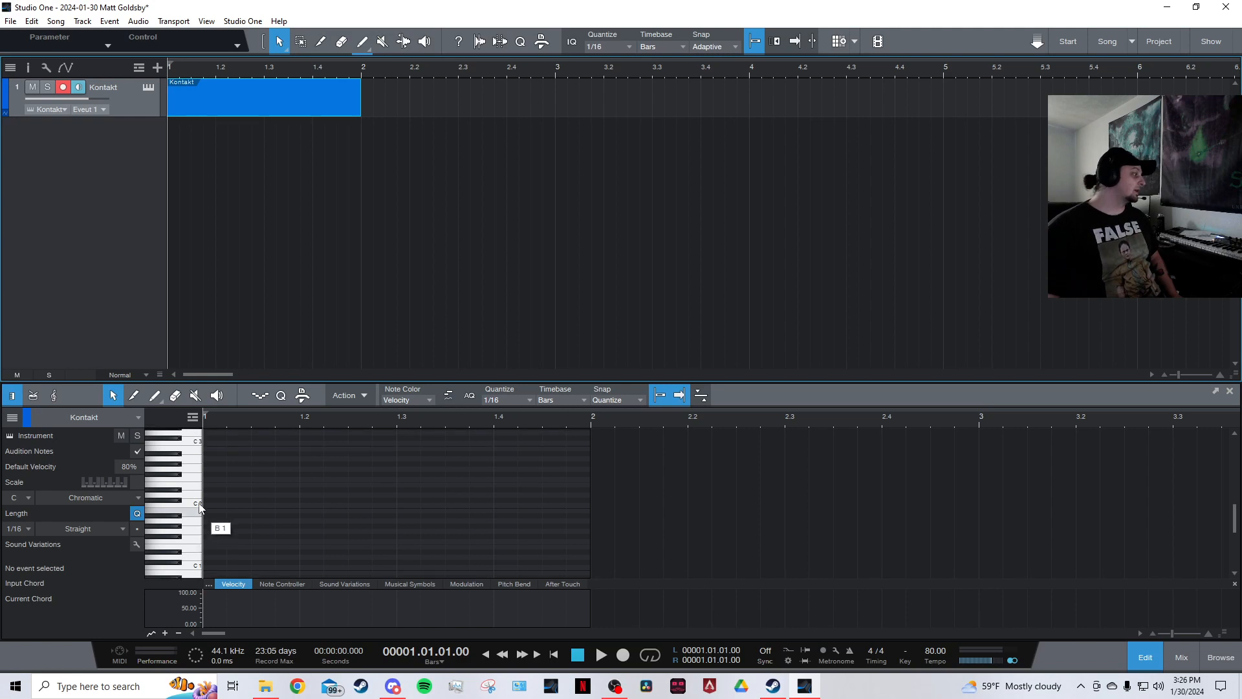
pyautogui.scroll(2, 200, 508)
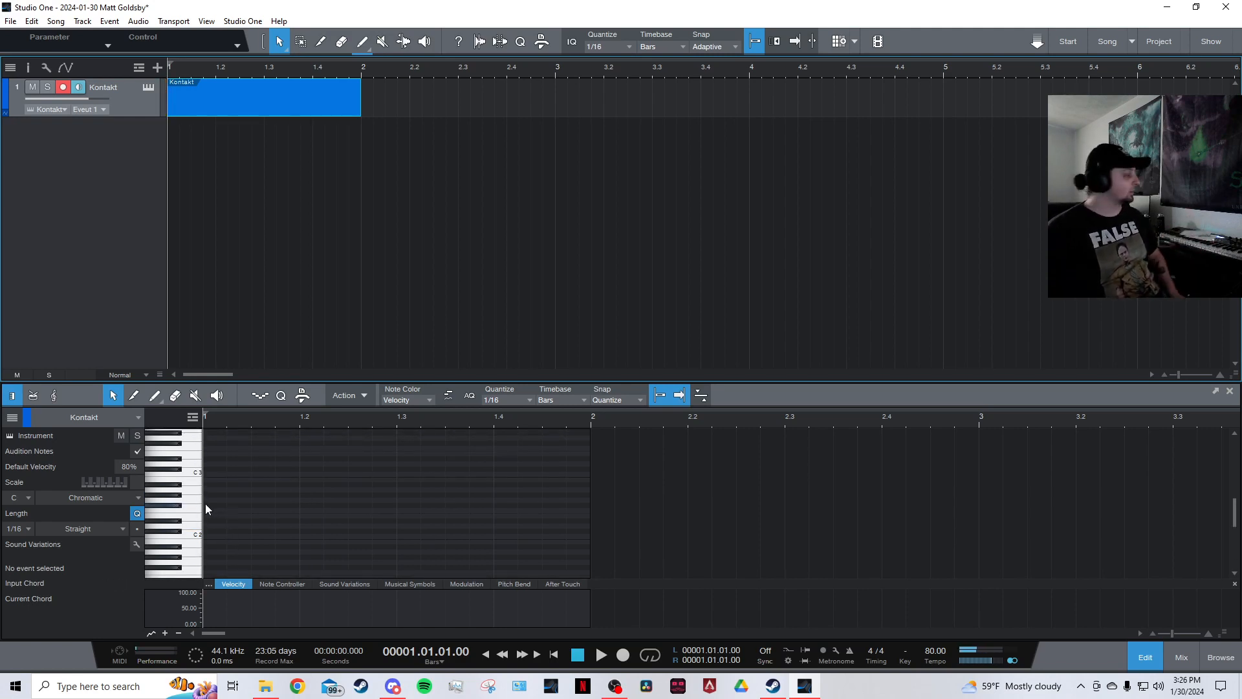
pyautogui.click(33, 395)
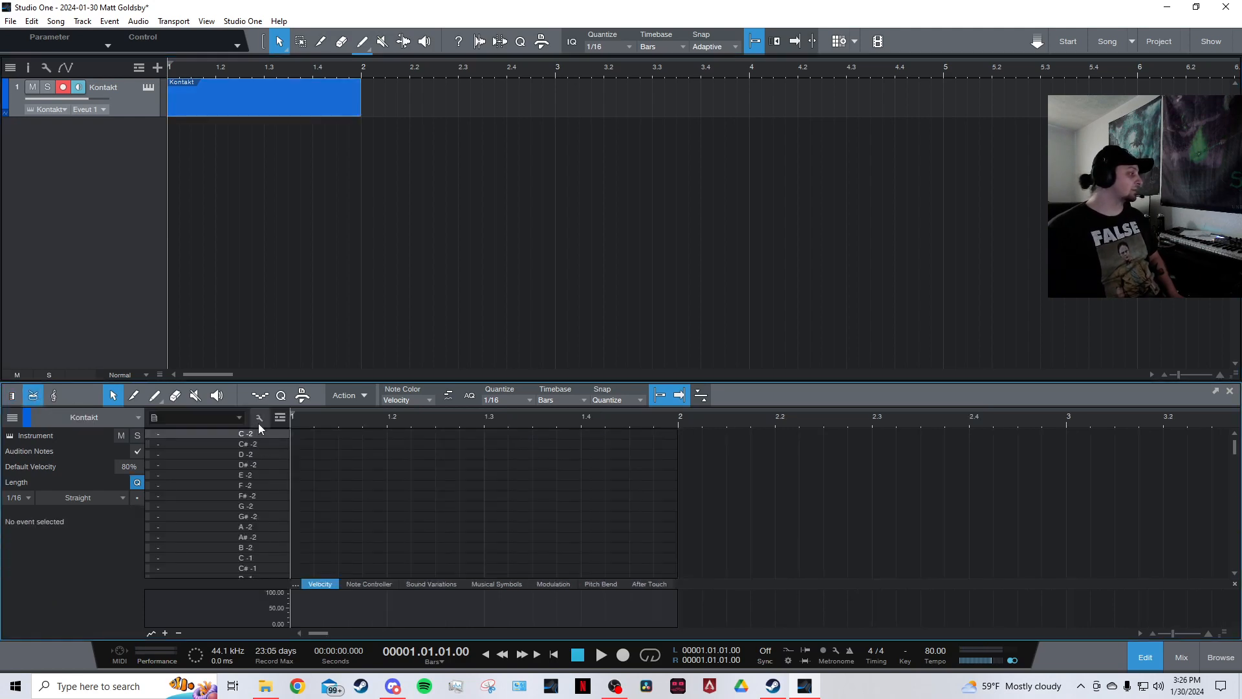
pyautogui.scroll(-3, 255, 477)
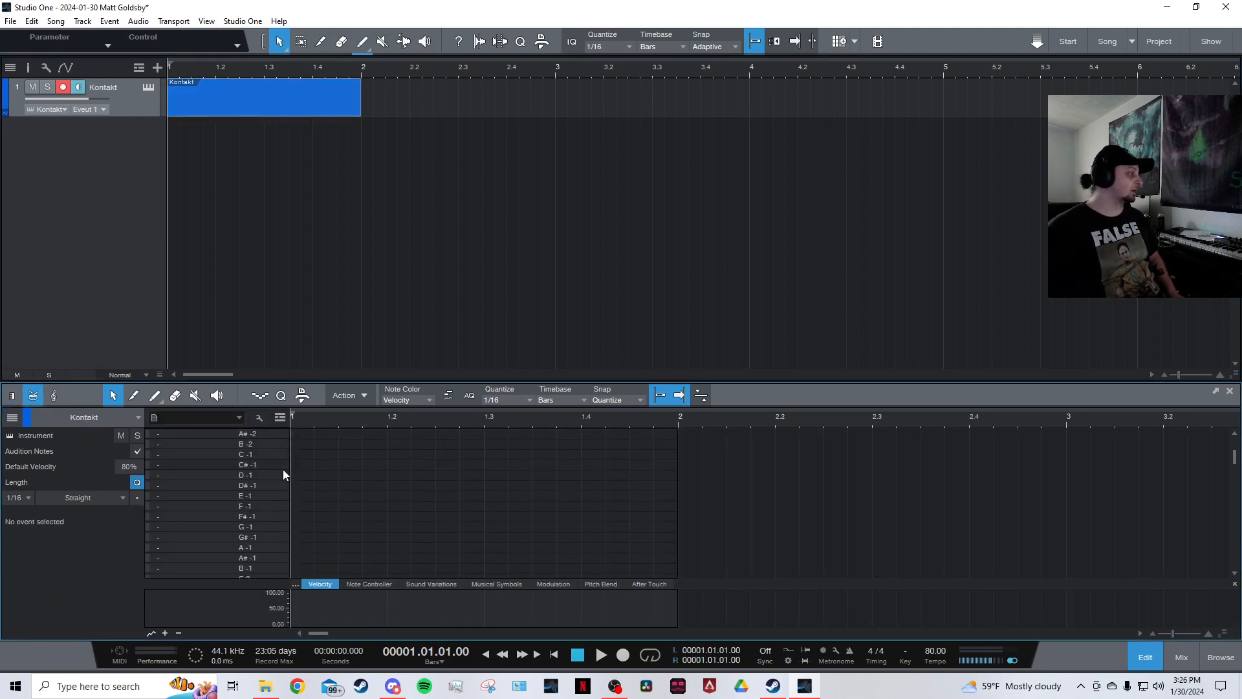
pyautogui.click(258, 416)
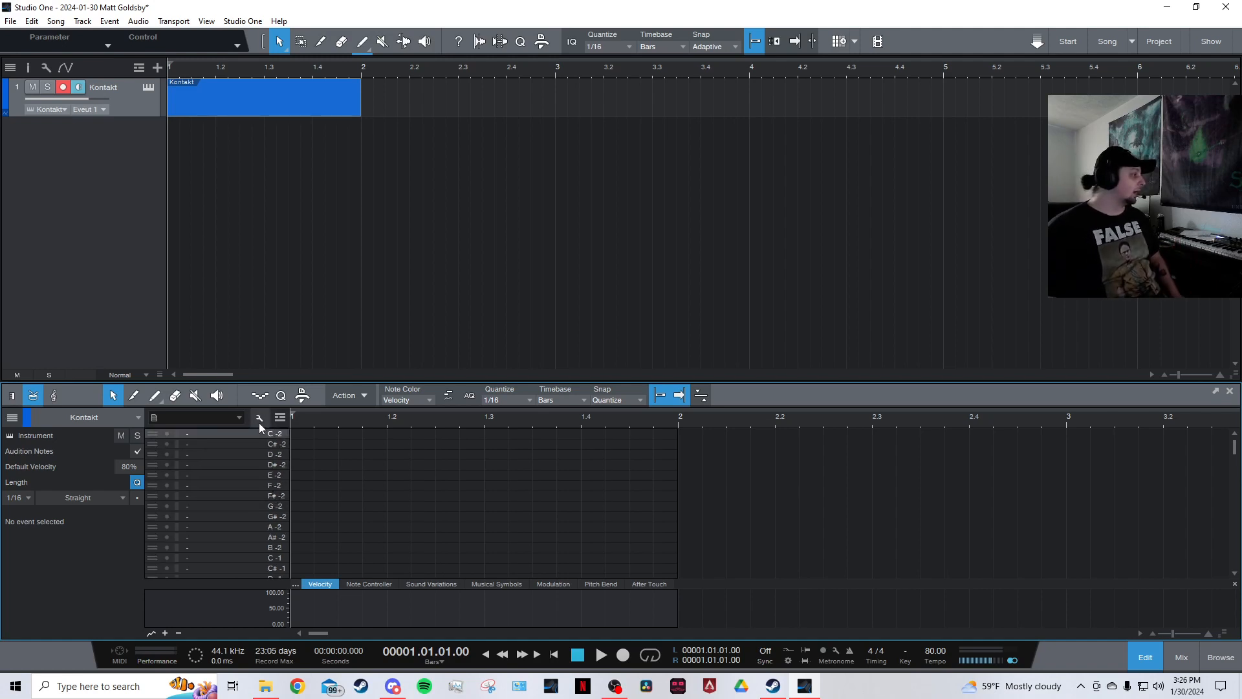
pyautogui.click(259, 417)
pyautogui.scroll(-2, 269, 483)
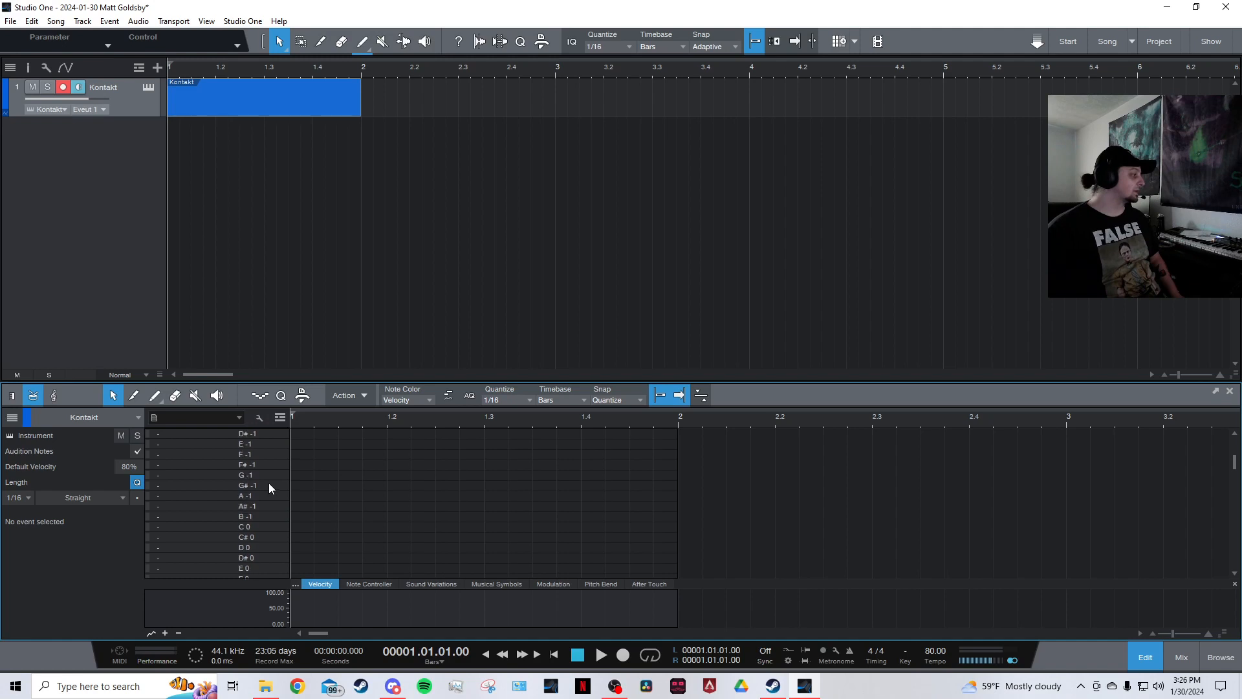
pyautogui.click(261, 419)
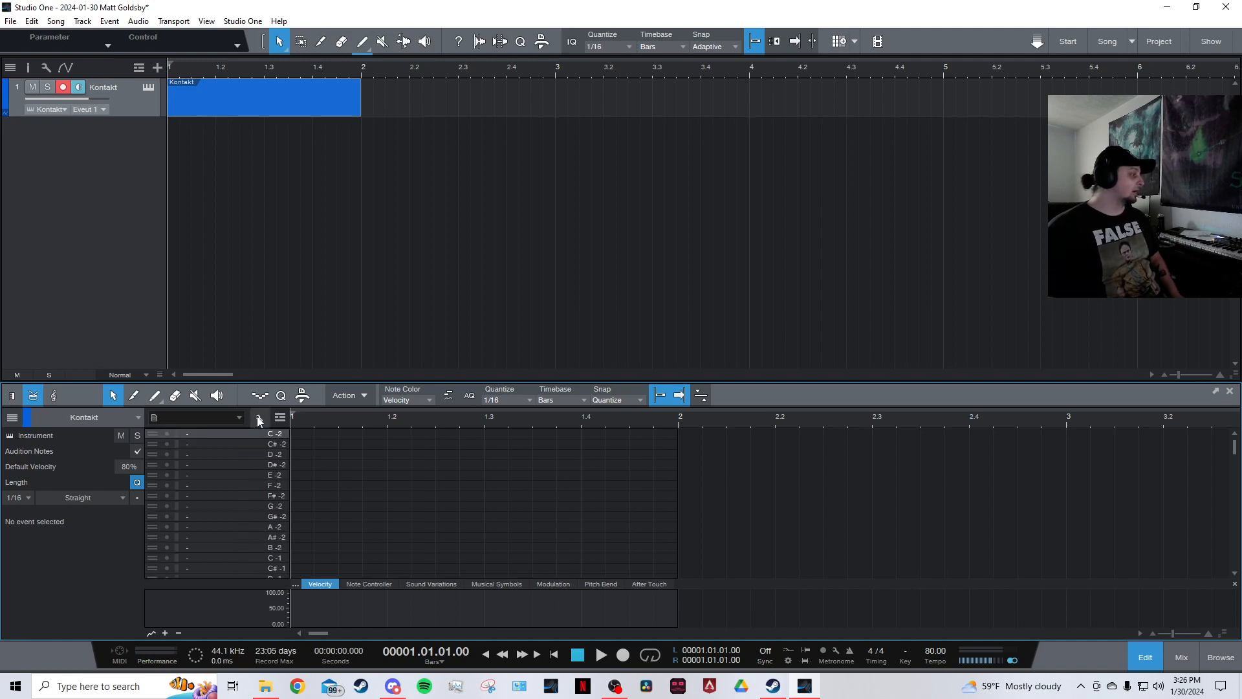
pyautogui.click(258, 417)
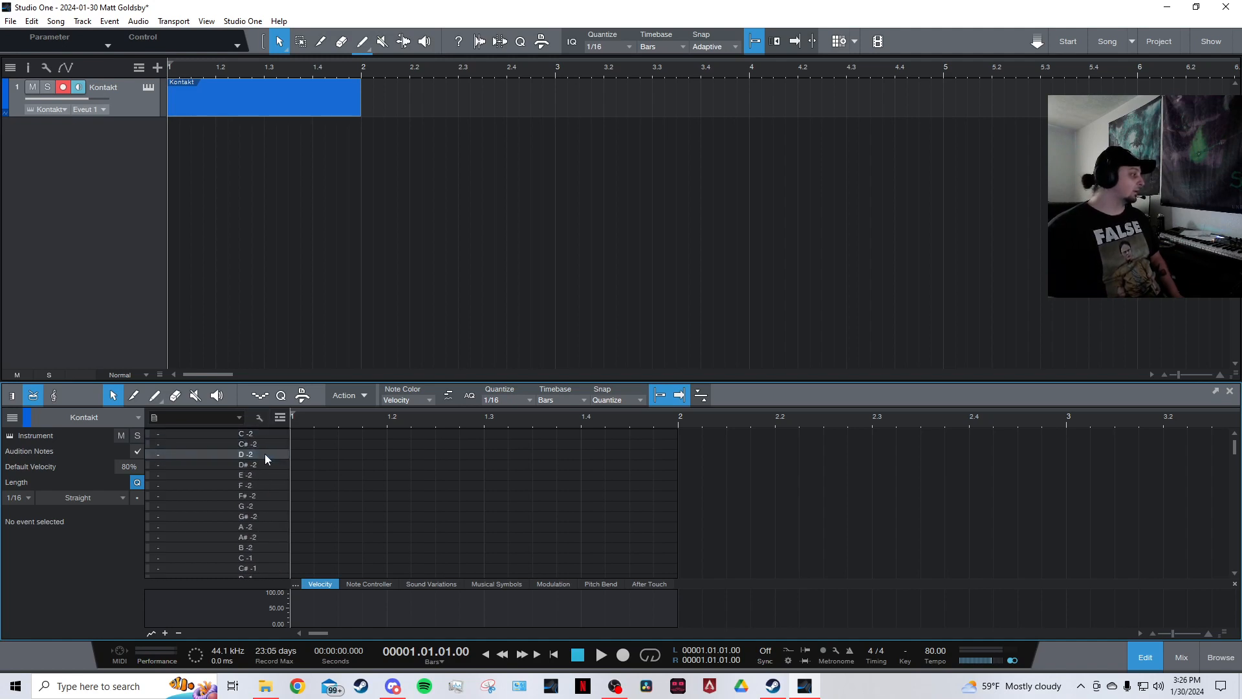
# Place drum hits on C 0 and D 0 at the first beat.
pyautogui.scroll(-5, 263, 517)
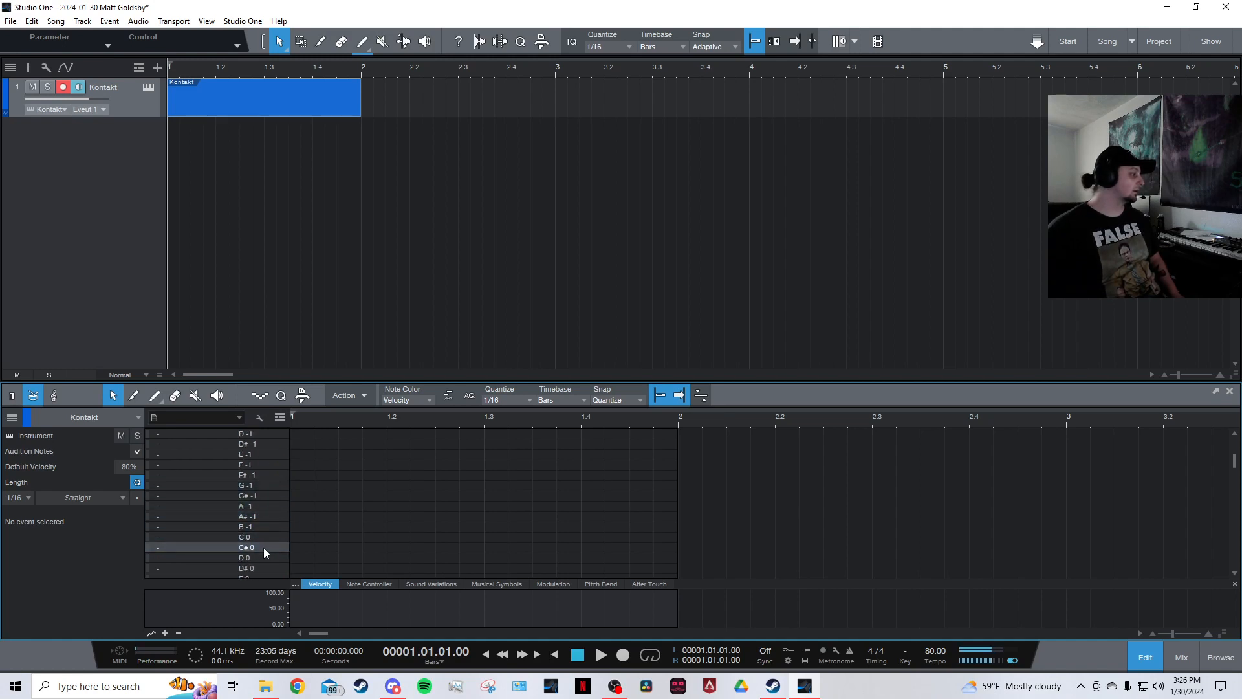
pyautogui.click(299, 538)
pyautogui.scroll(-2, 271, 511)
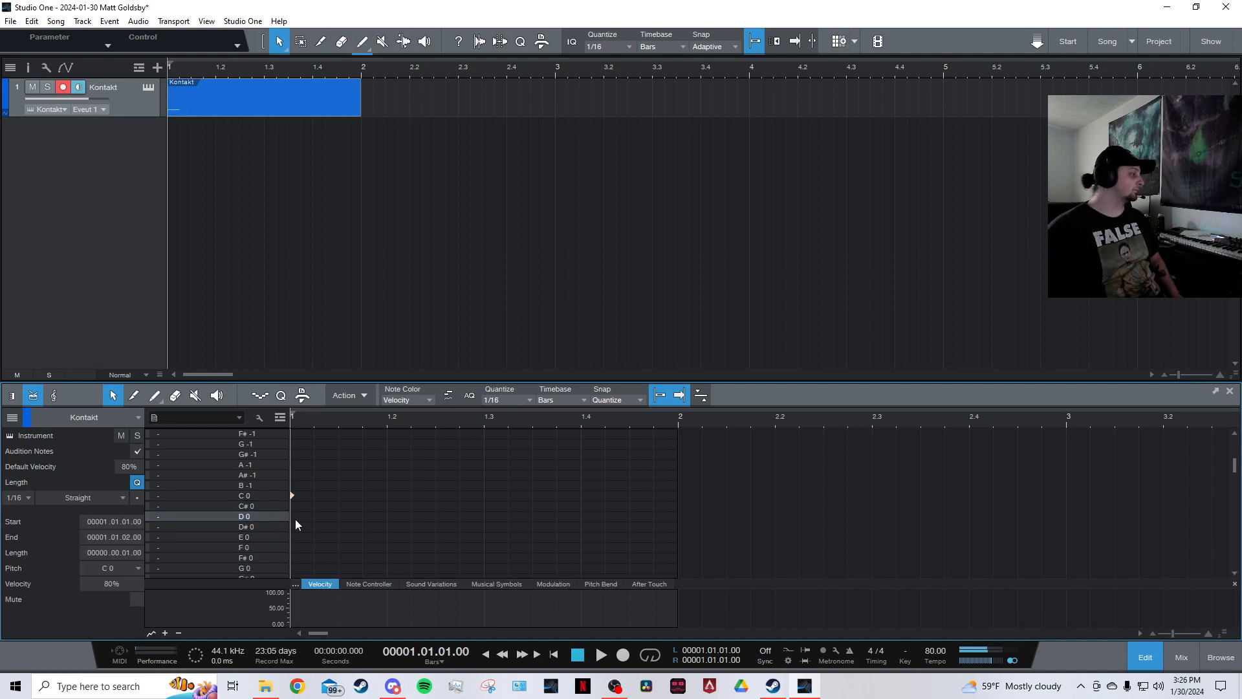
pyautogui.click(295, 518)
# Place drum hits on B 0, C 1 and C# 1 at the first beat.
pyautogui.scroll(-2, 259, 511)
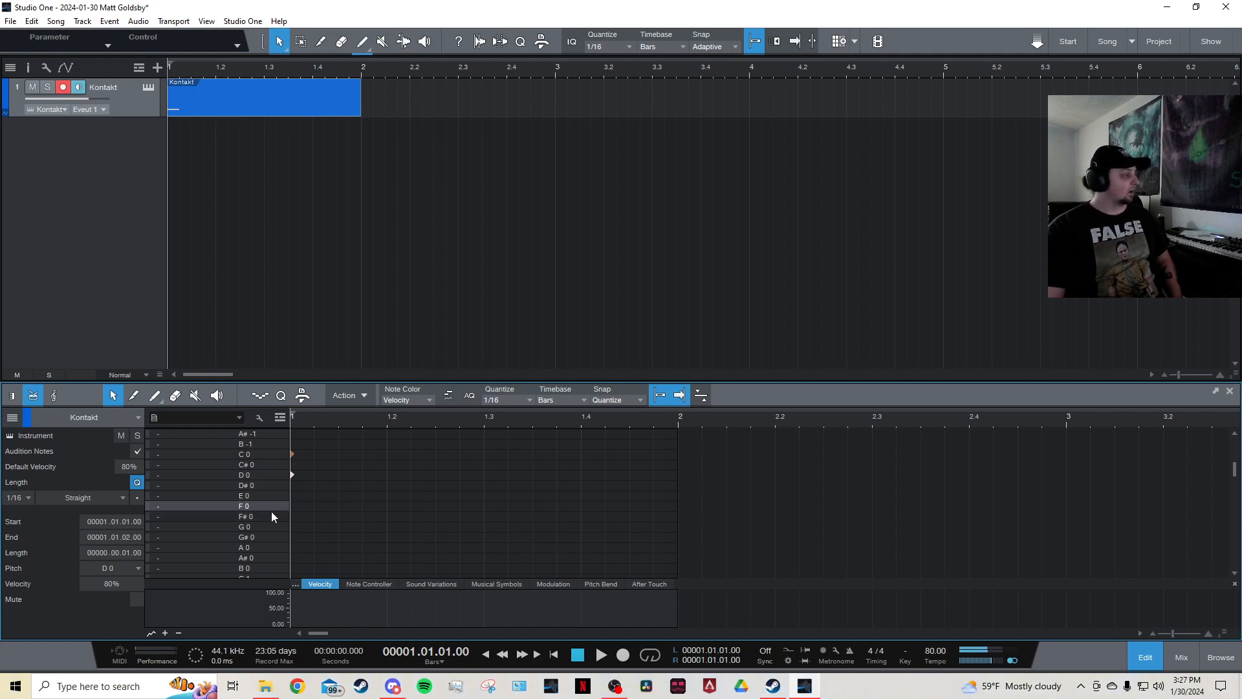
pyautogui.scroll(-2, 270, 515)
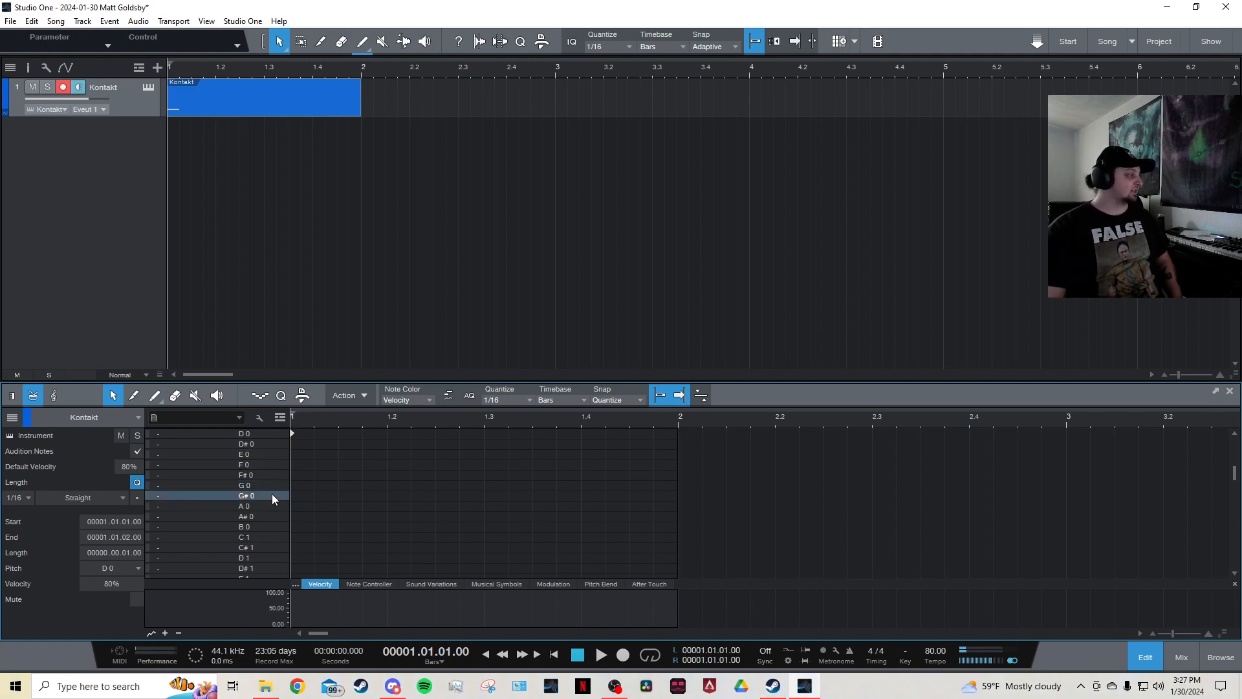
pyautogui.doubleClick(293, 526)
pyautogui.doubleClick(294, 538)
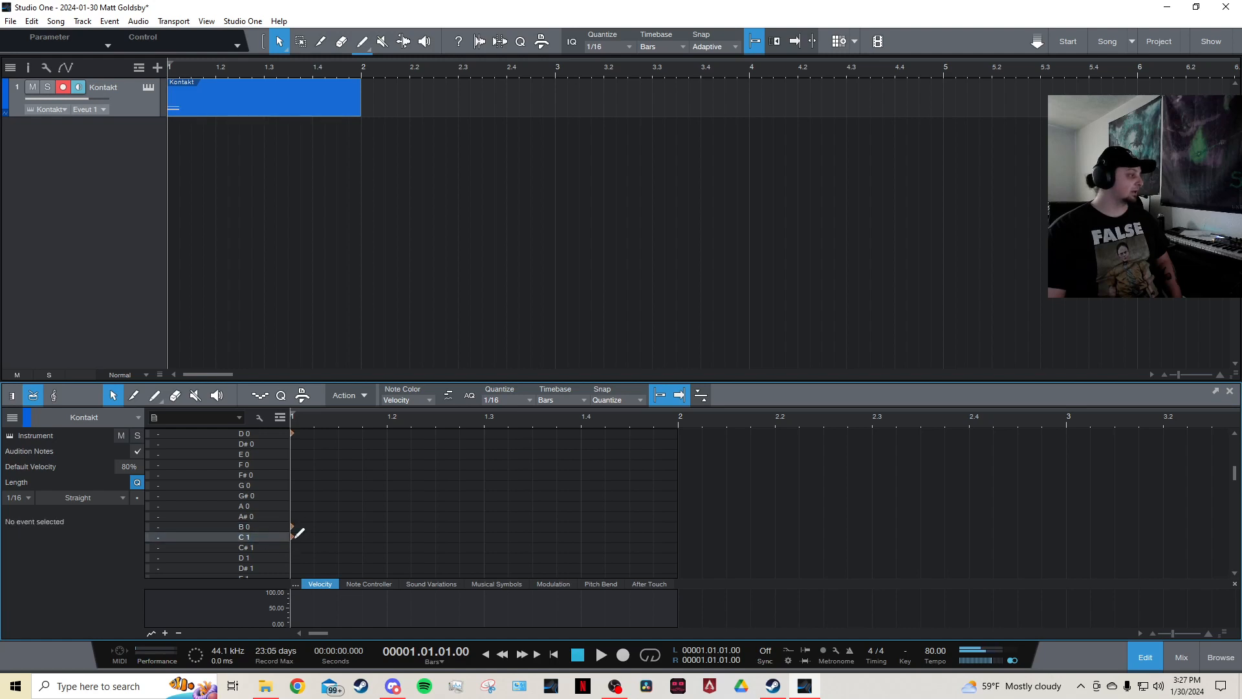
pyautogui.click(293, 547)
pyautogui.scroll(-2, 267, 540)
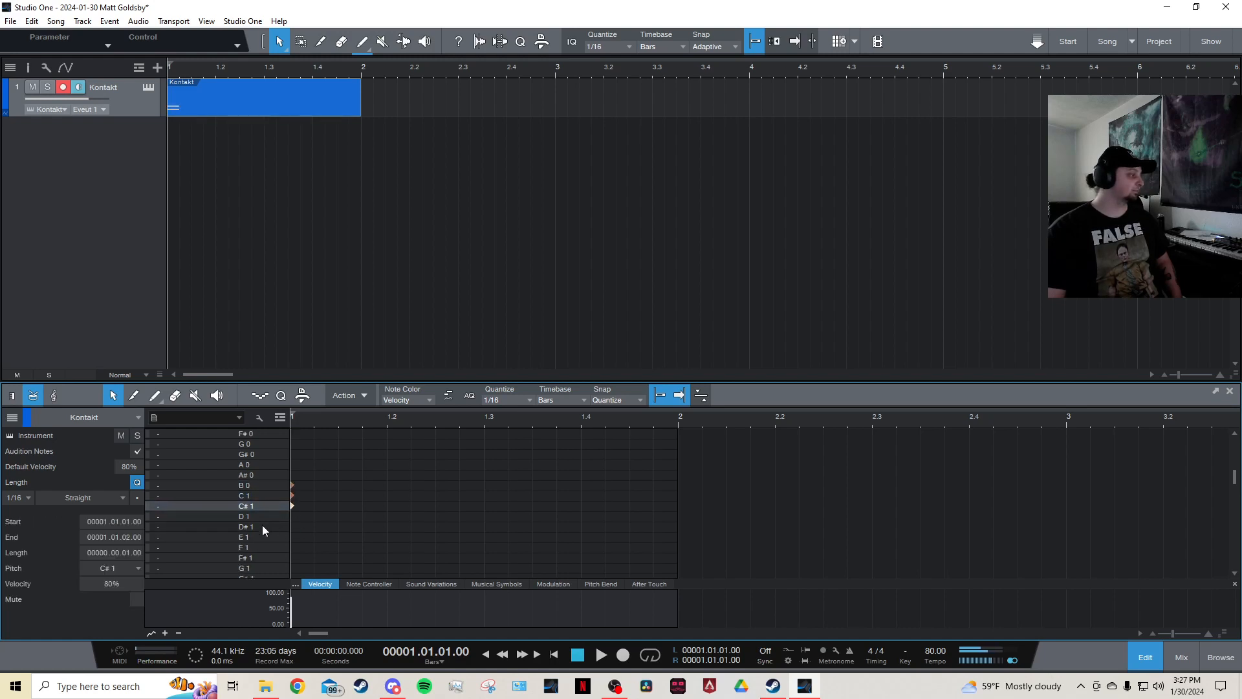
# Place drum hits on F 1, B 1 and E 2 at the first beat.
pyautogui.scroll(-3, 266, 546)
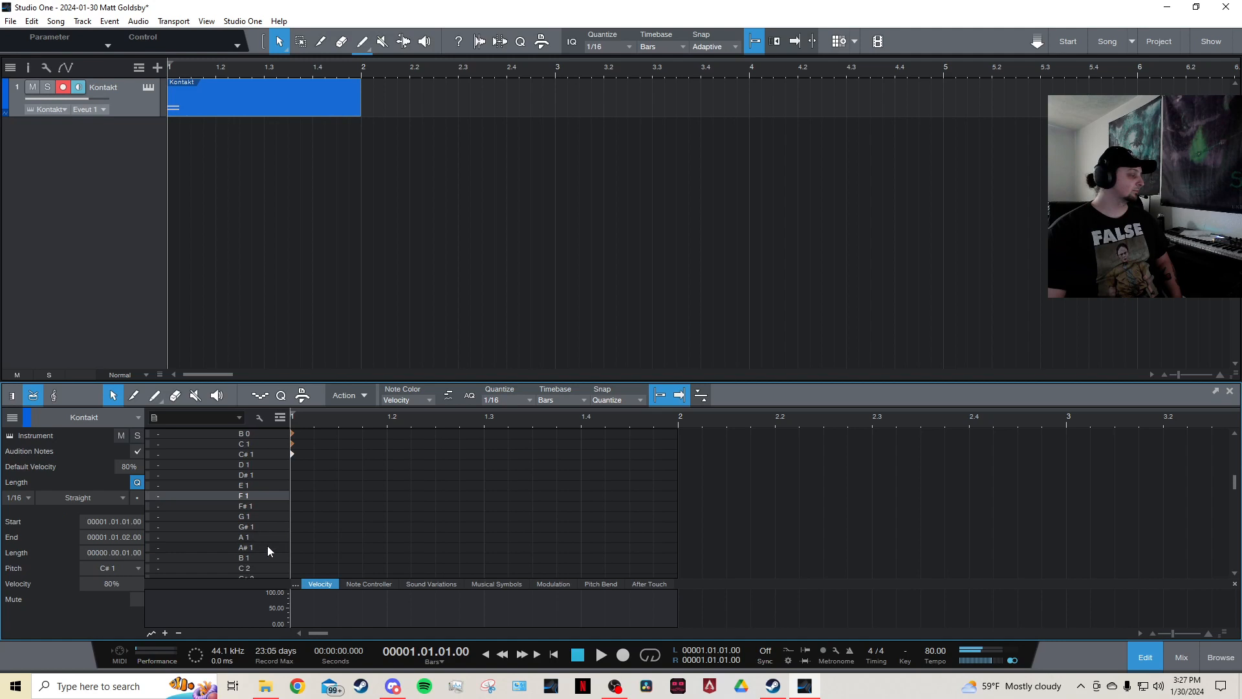
pyautogui.click(294, 496)
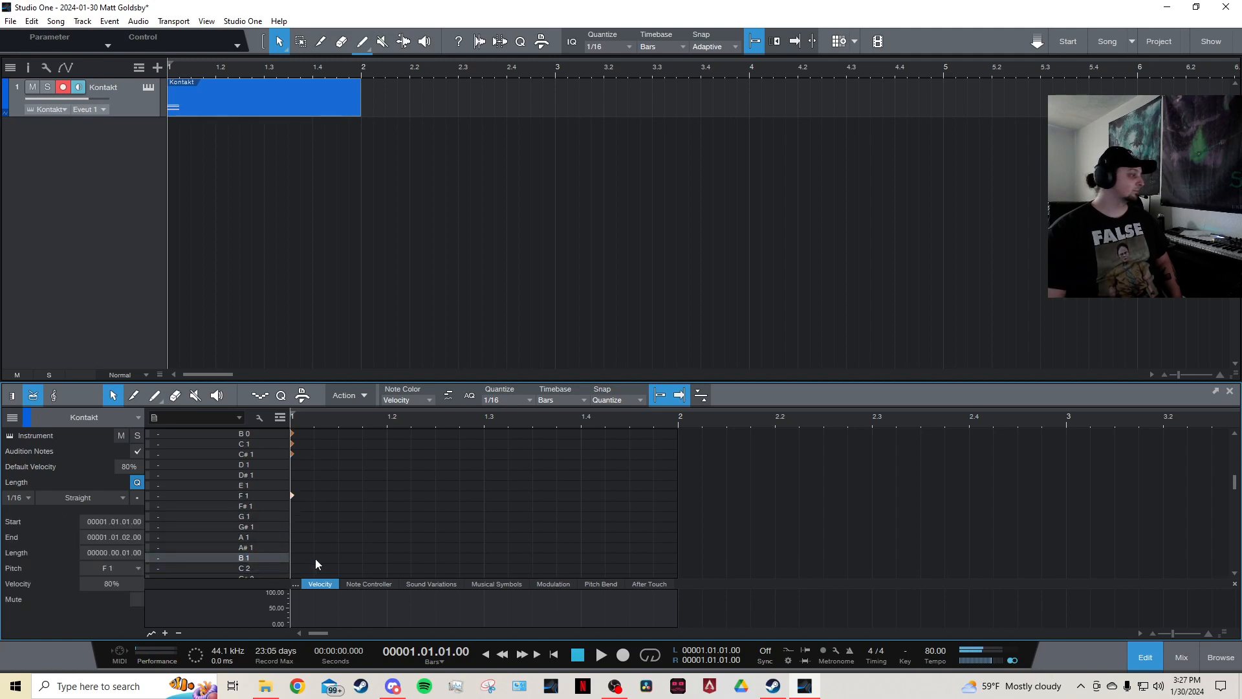
pyautogui.click(296, 562)
pyautogui.click(297, 560)
pyautogui.scroll(-6, 258, 504)
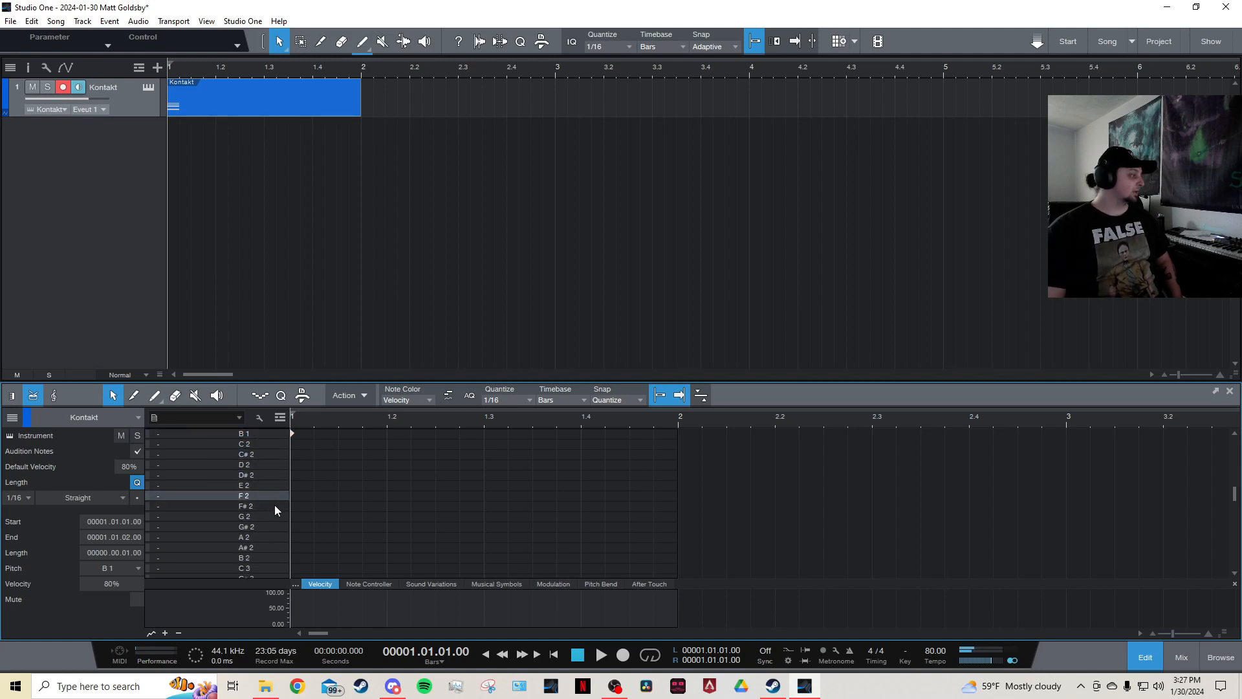
pyautogui.click(296, 487)
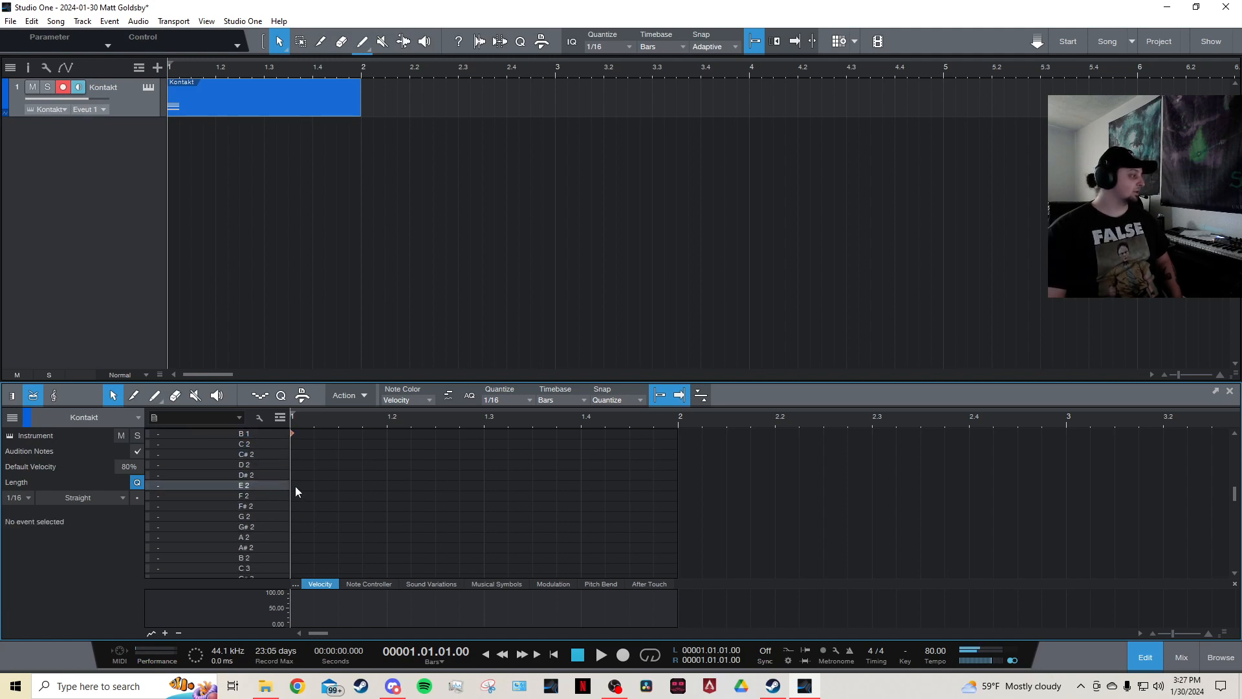
pyautogui.click(295, 486)
pyautogui.scroll(-2, 262, 537)
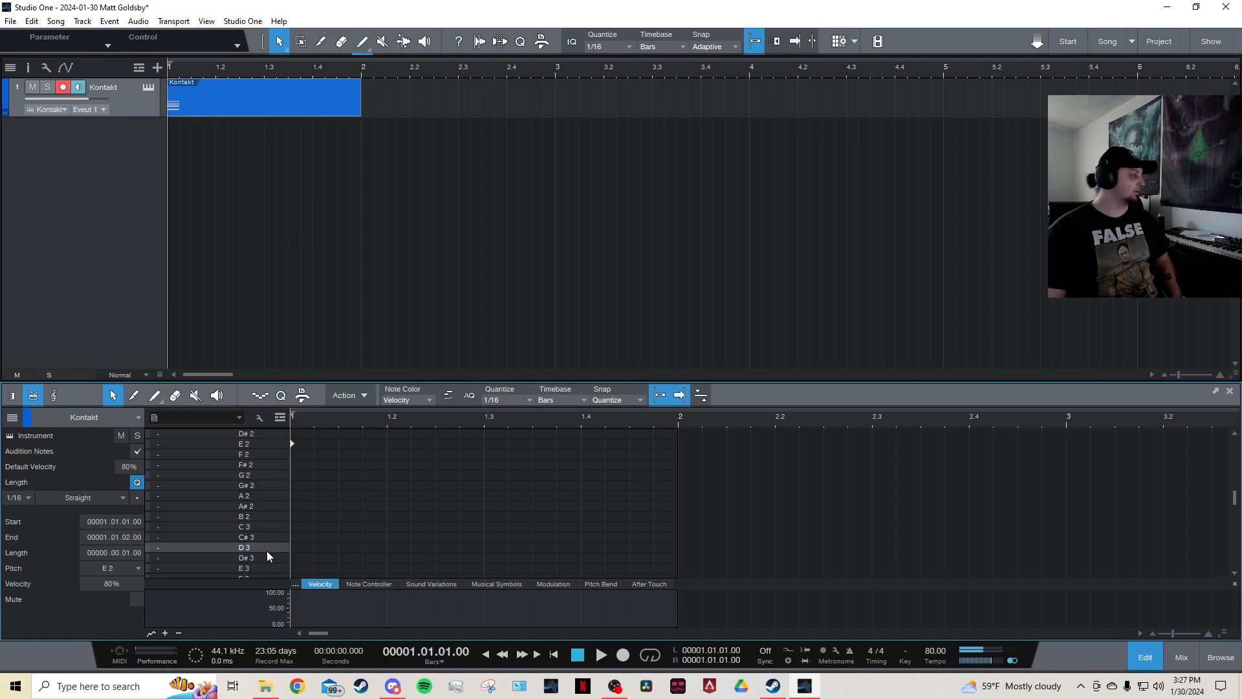
# Place drum hits on D 3 and C# 3 at the first beat.
pyautogui.doubleClick(291, 548)
pyautogui.doubleClick(293, 535)
pyautogui.scroll(3, 268, 467)
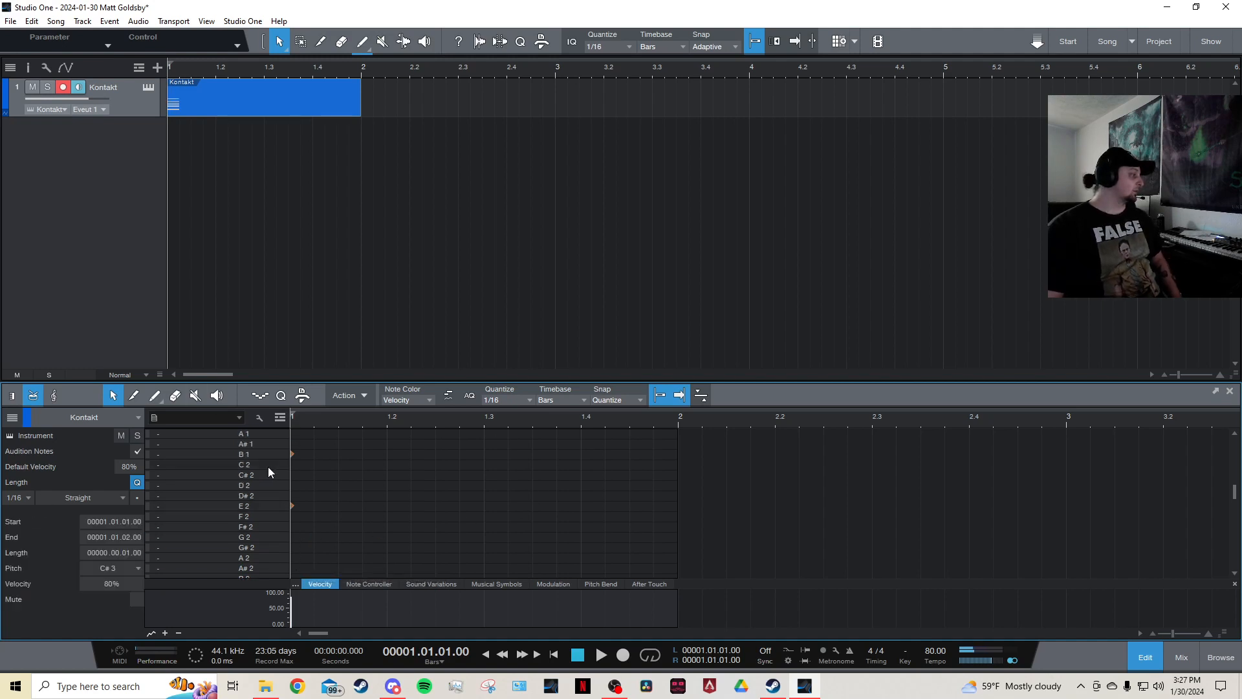
# Place a drum hit on B 3 at the first beat and show only the used pitches in the note list.
pyautogui.scroll(8, 268, 467)
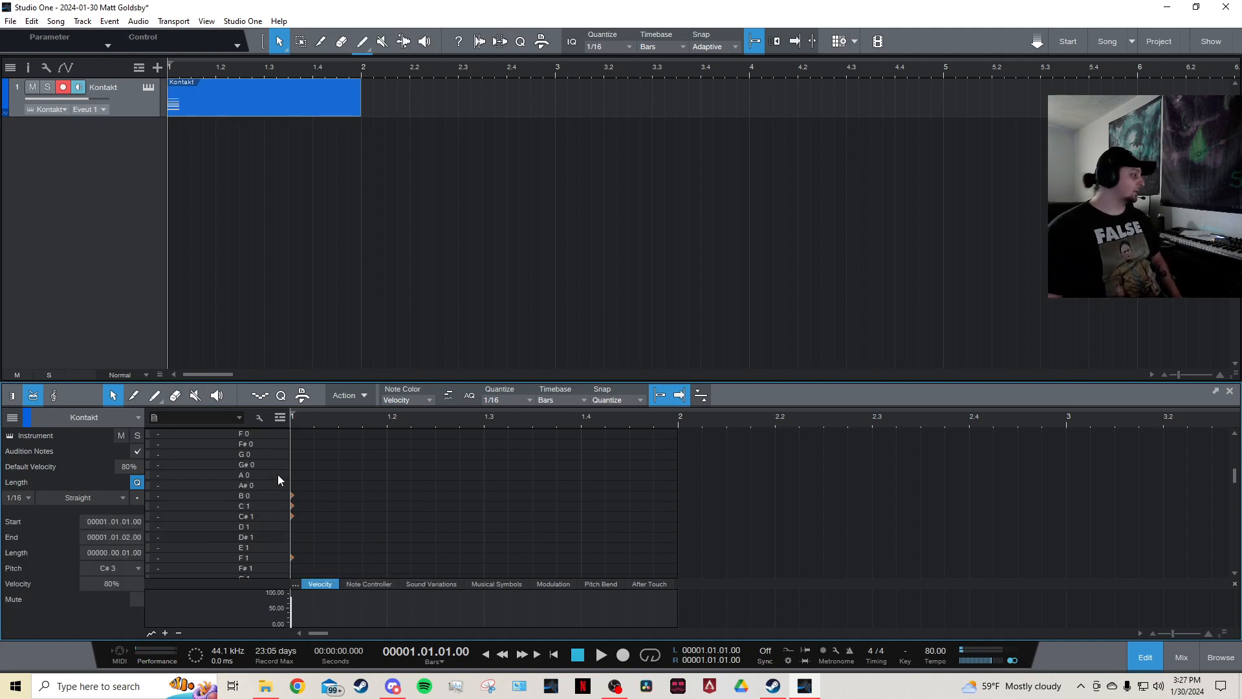
pyautogui.scroll(5, 247, 532)
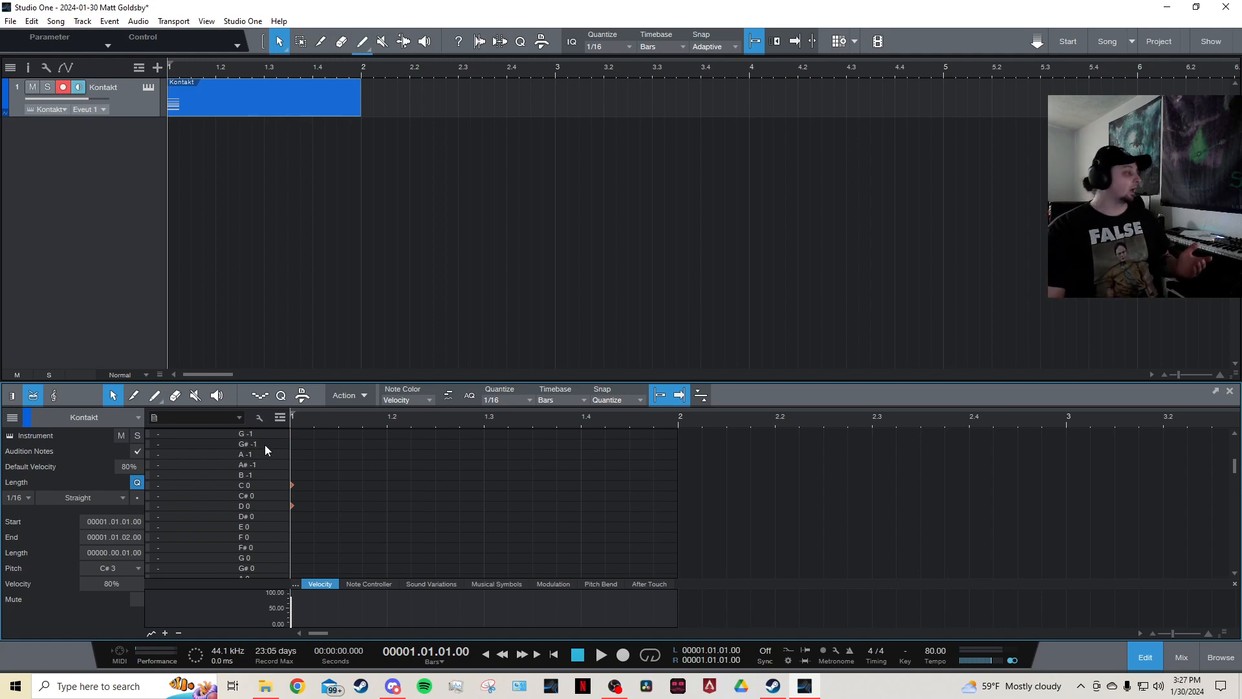
pyautogui.scroll(-6, 270, 484)
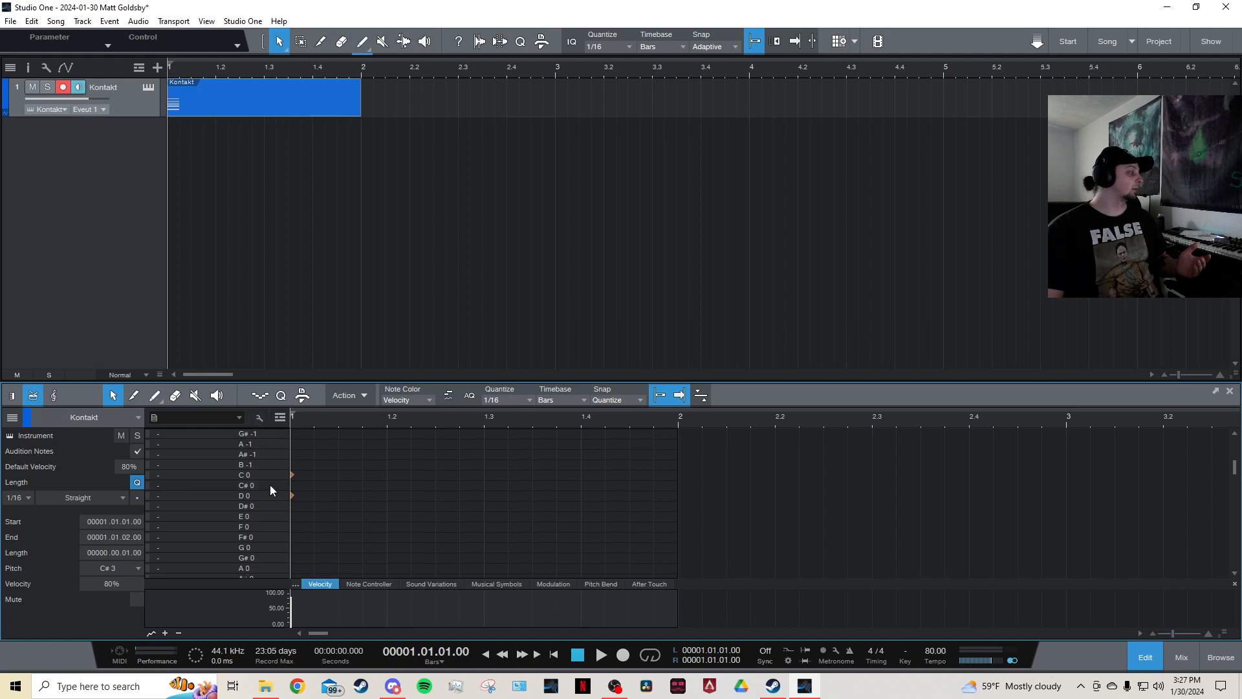
pyautogui.scroll(1, 275, 495)
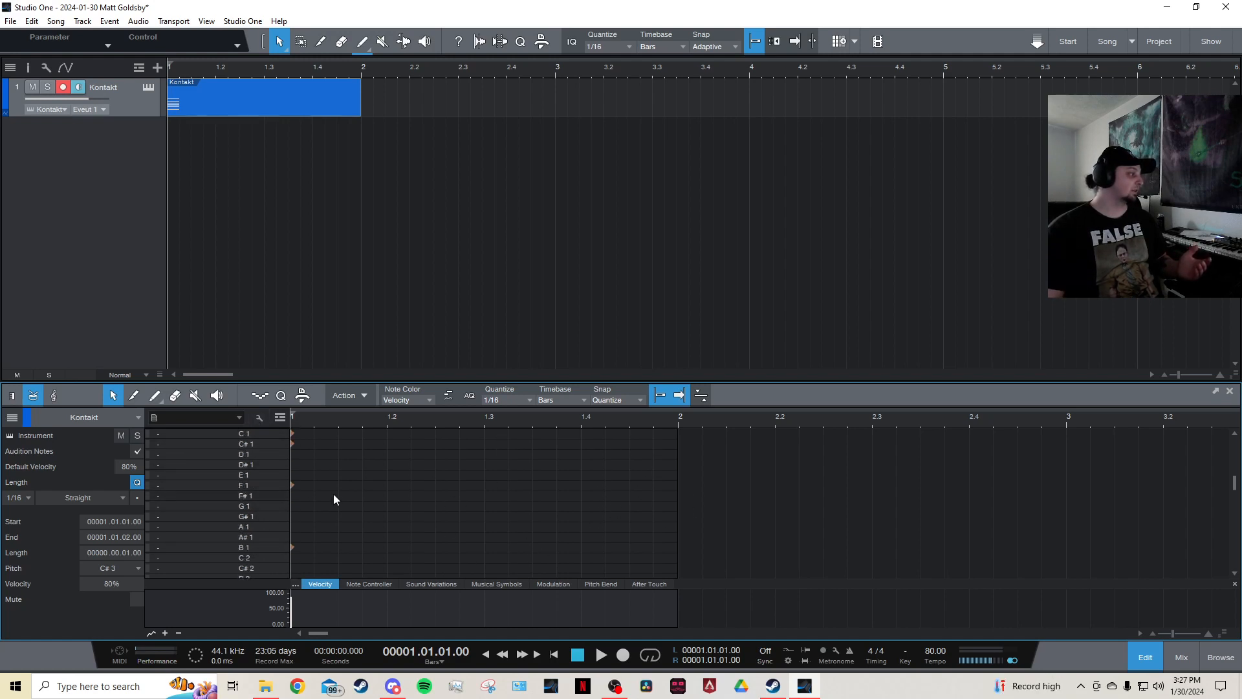
pyautogui.click(259, 418)
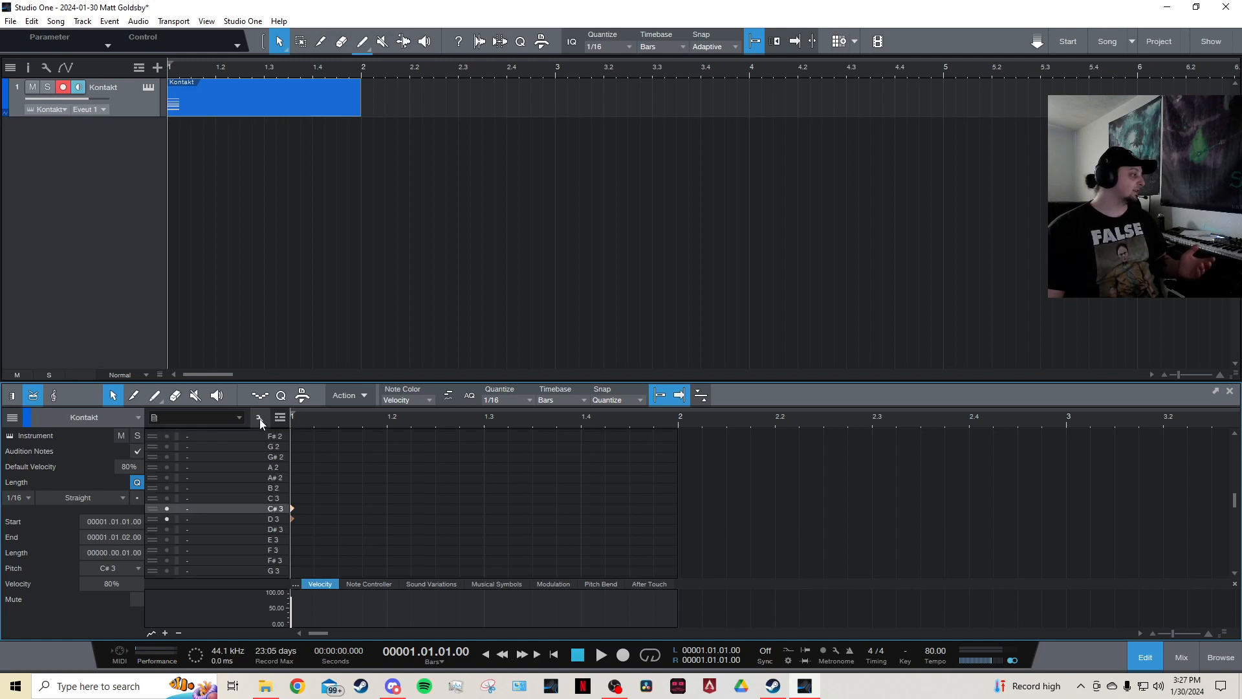
pyautogui.click(260, 418)
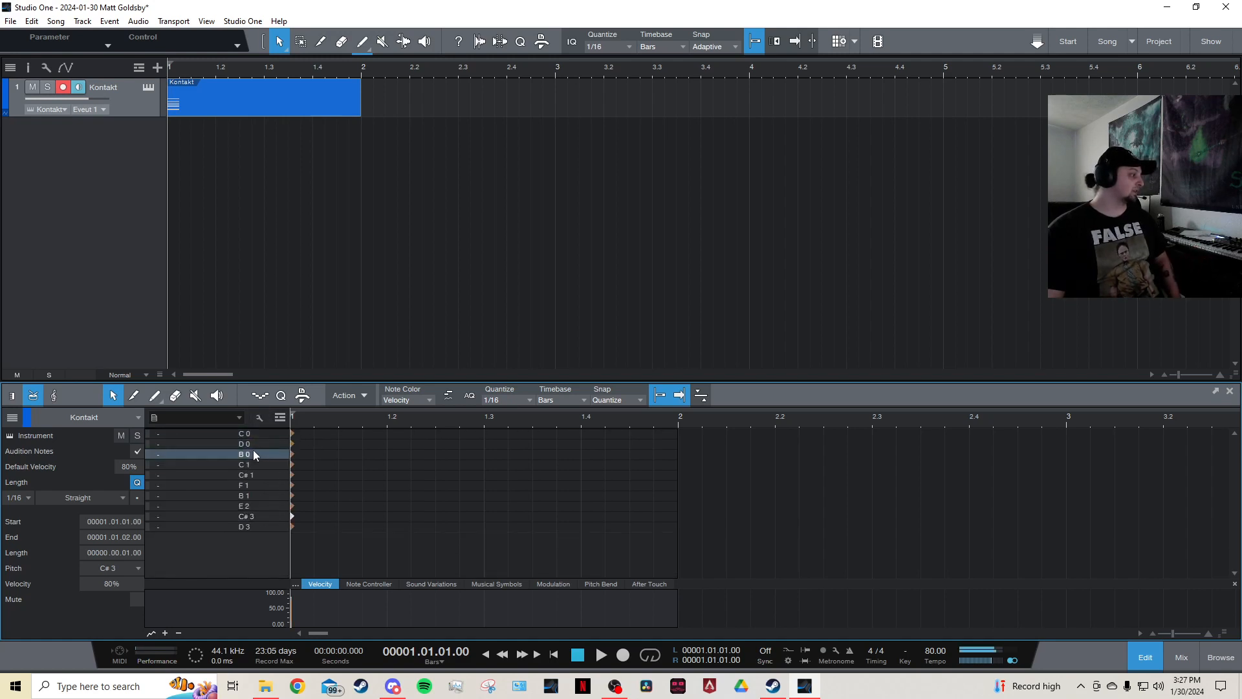
pyautogui.click(261, 418)
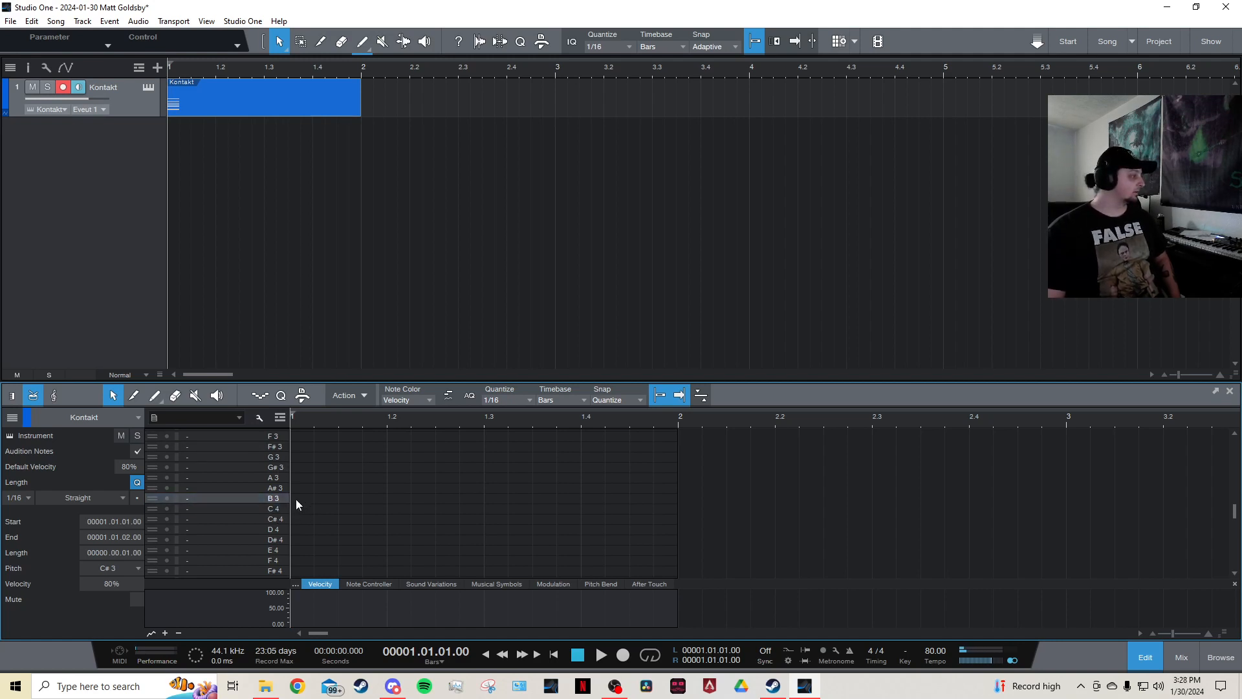
pyautogui.click(295, 499)
pyautogui.click(261, 420)
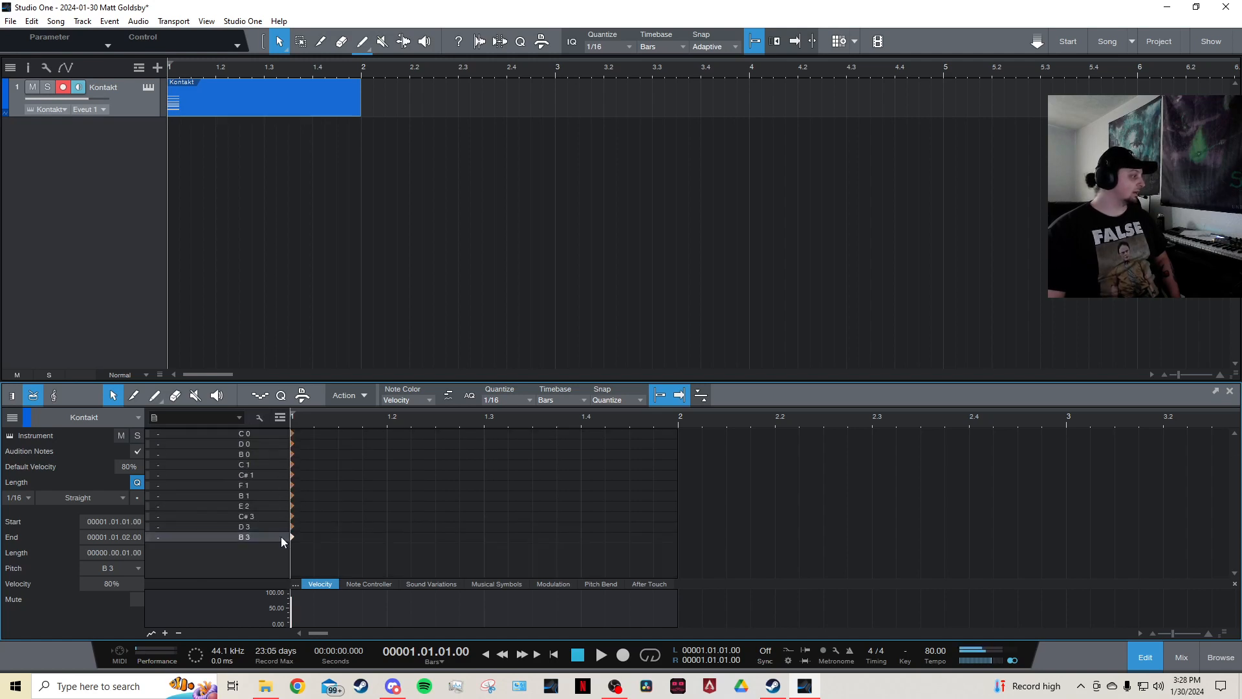
# Move the pitch-mapping event out to bar 25 and create a new empty event at bar 1.
pyautogui.click(599, 479)
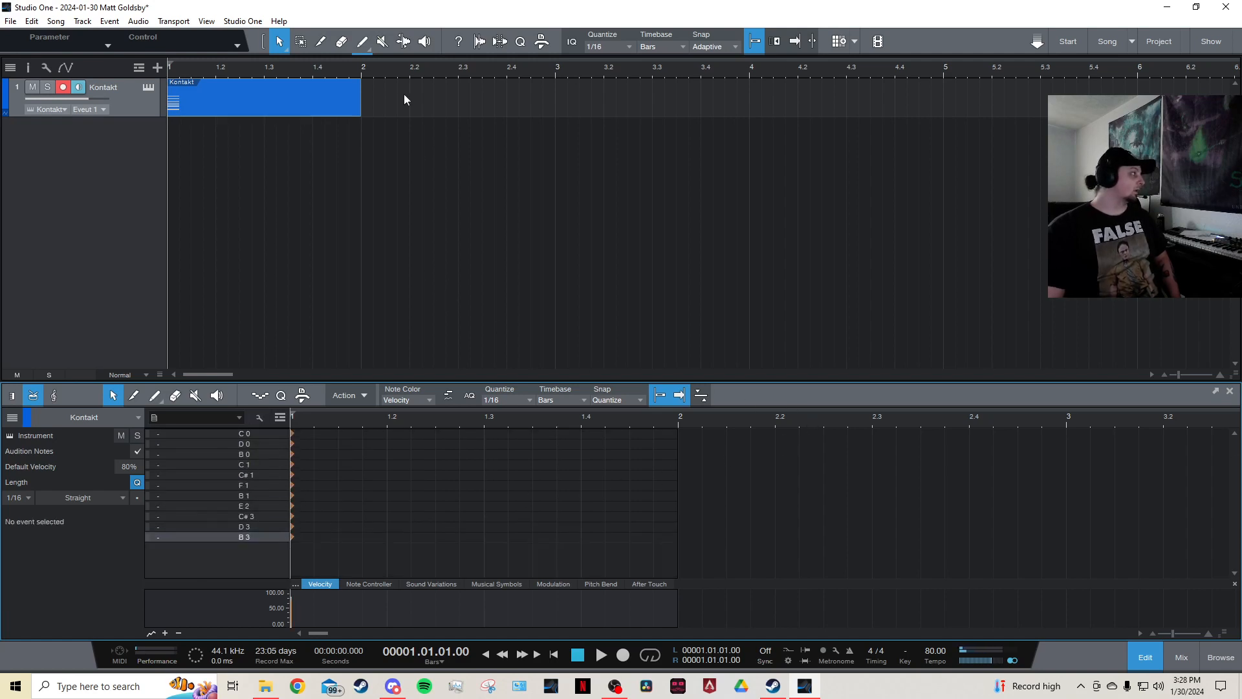
pyautogui.scroll(-4, 373, 64)
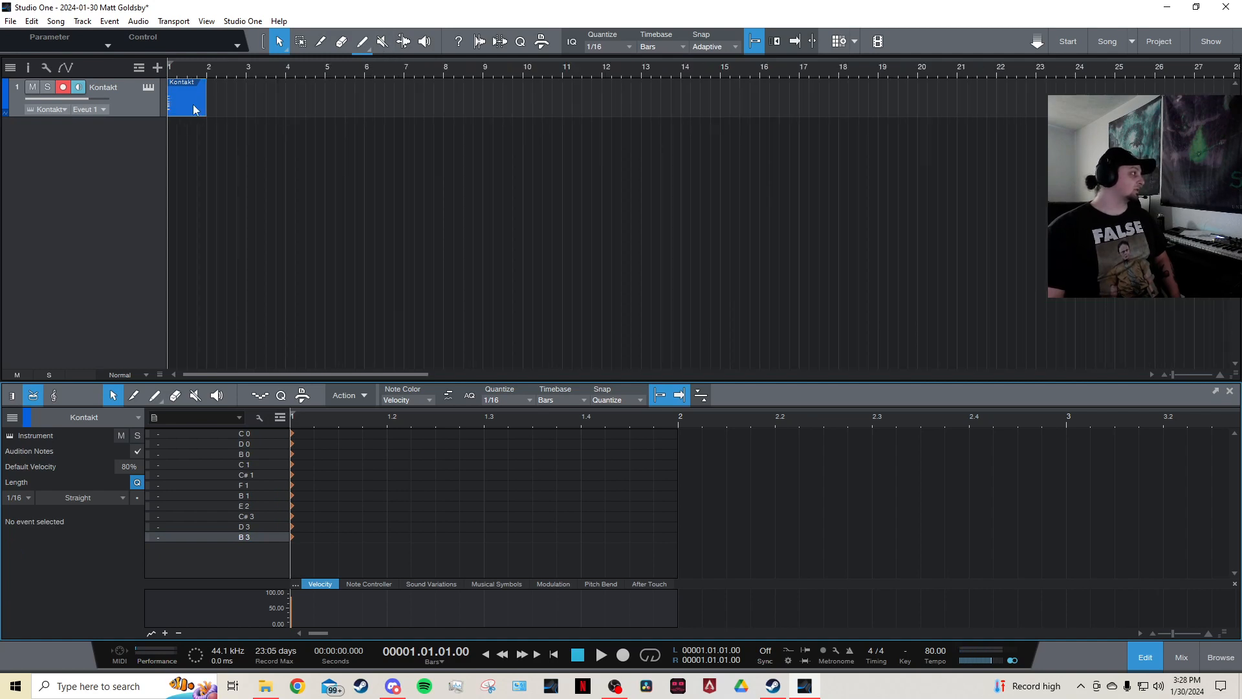
pyautogui.moveTo(198, 107); pyautogui.dragTo(1145, 105)
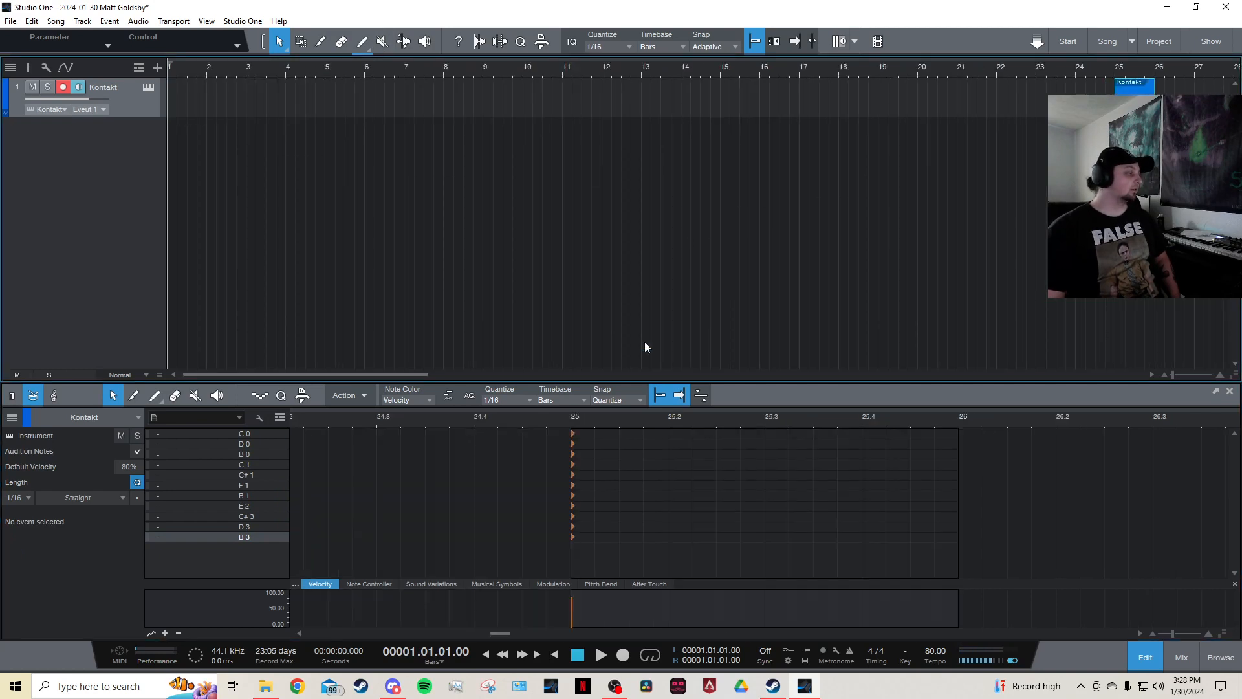
pyautogui.click(554, 655)
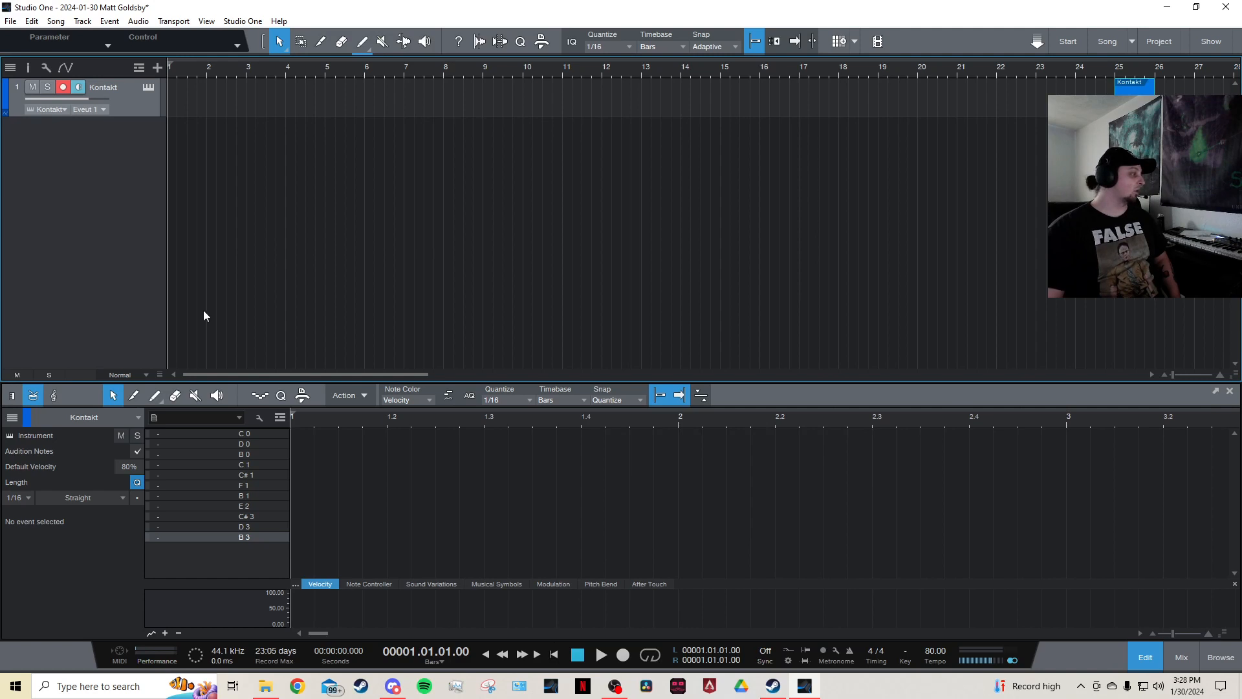
pyautogui.doubleClick(184, 106)
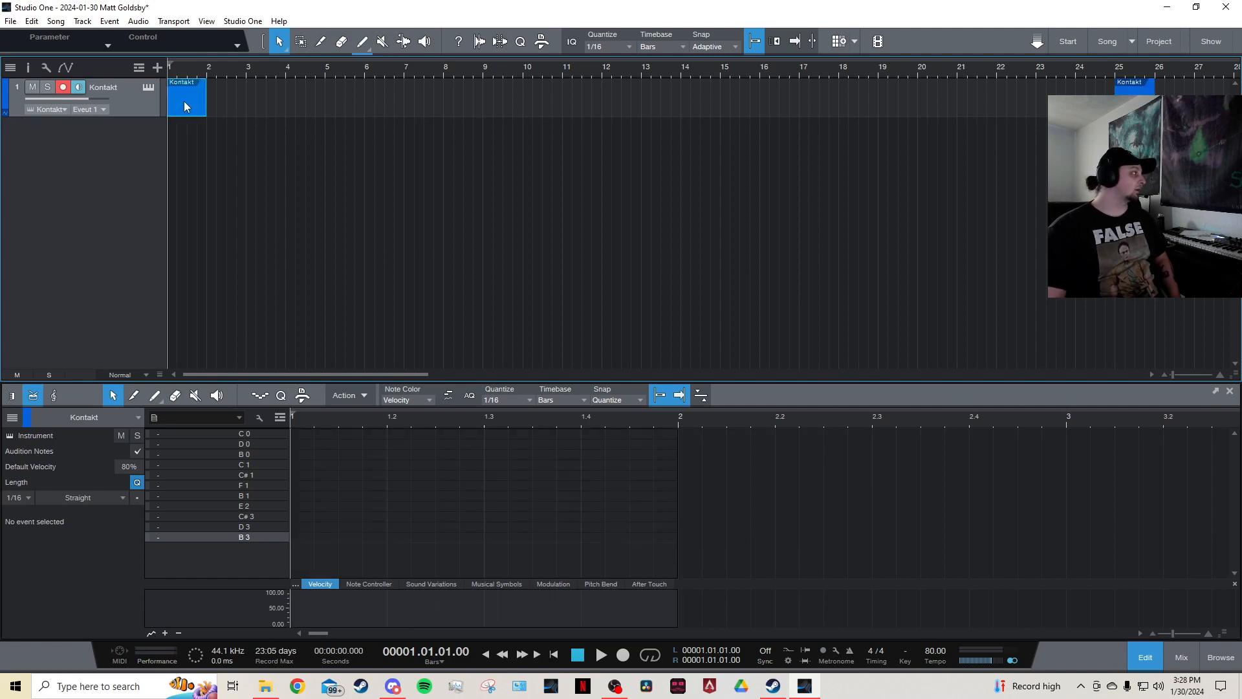
# Name the C 0 pitch Kick in the drum pitch list.
pyautogui.click(247, 435)
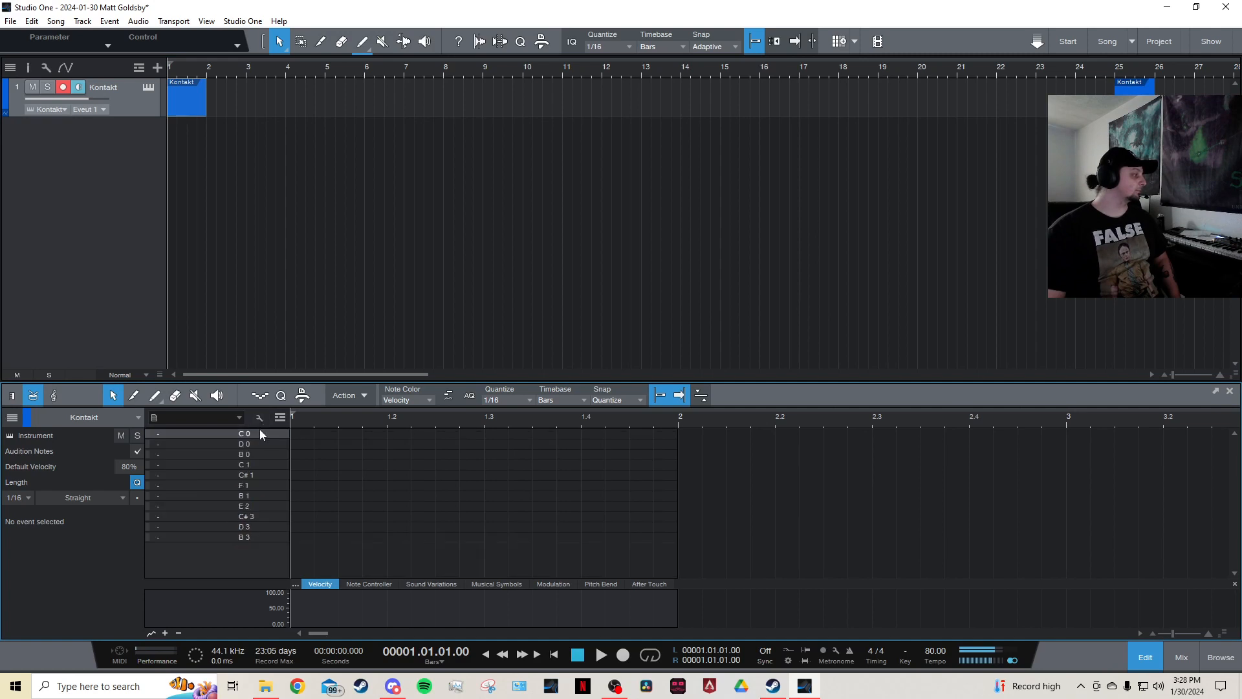
pyautogui.click(259, 418)
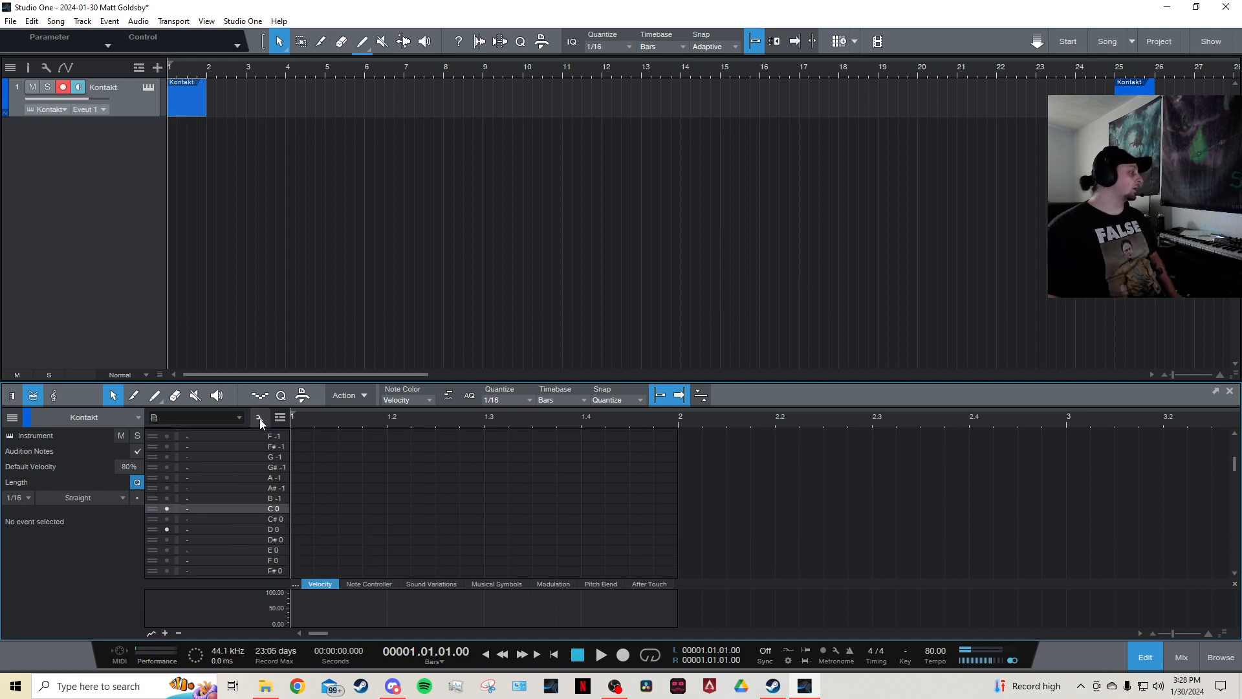
pyautogui.scroll(-3, 256, 456)
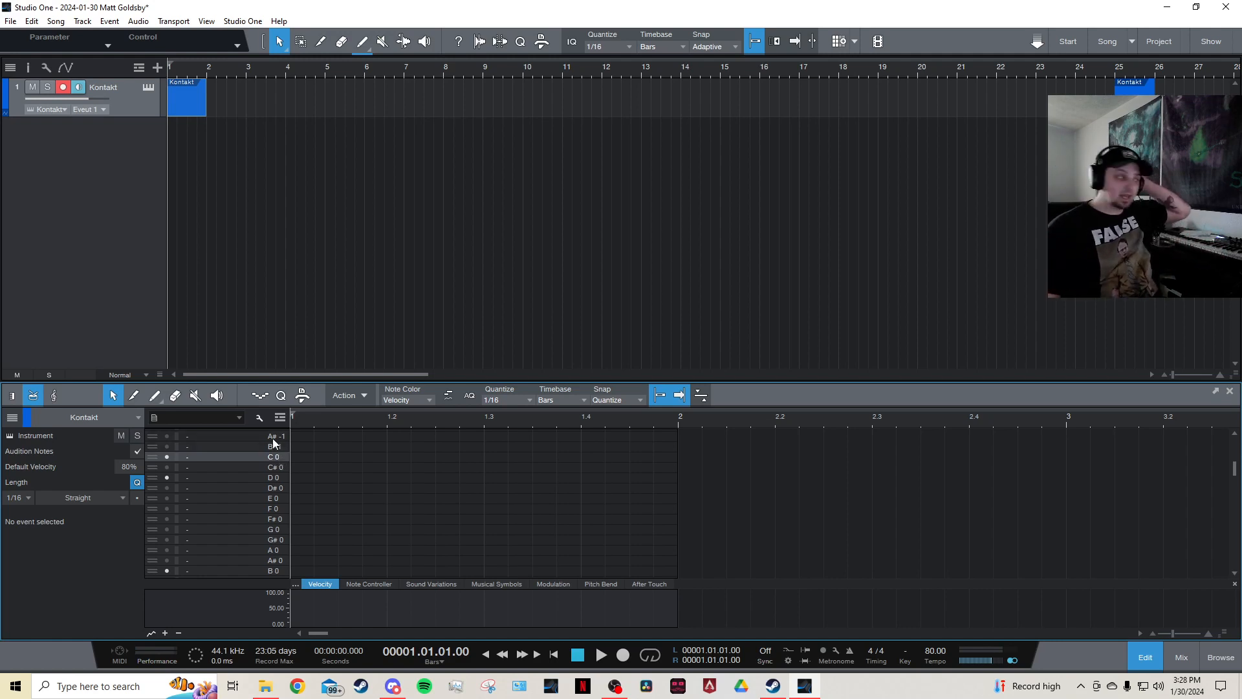
pyautogui.doubleClick(189, 457)
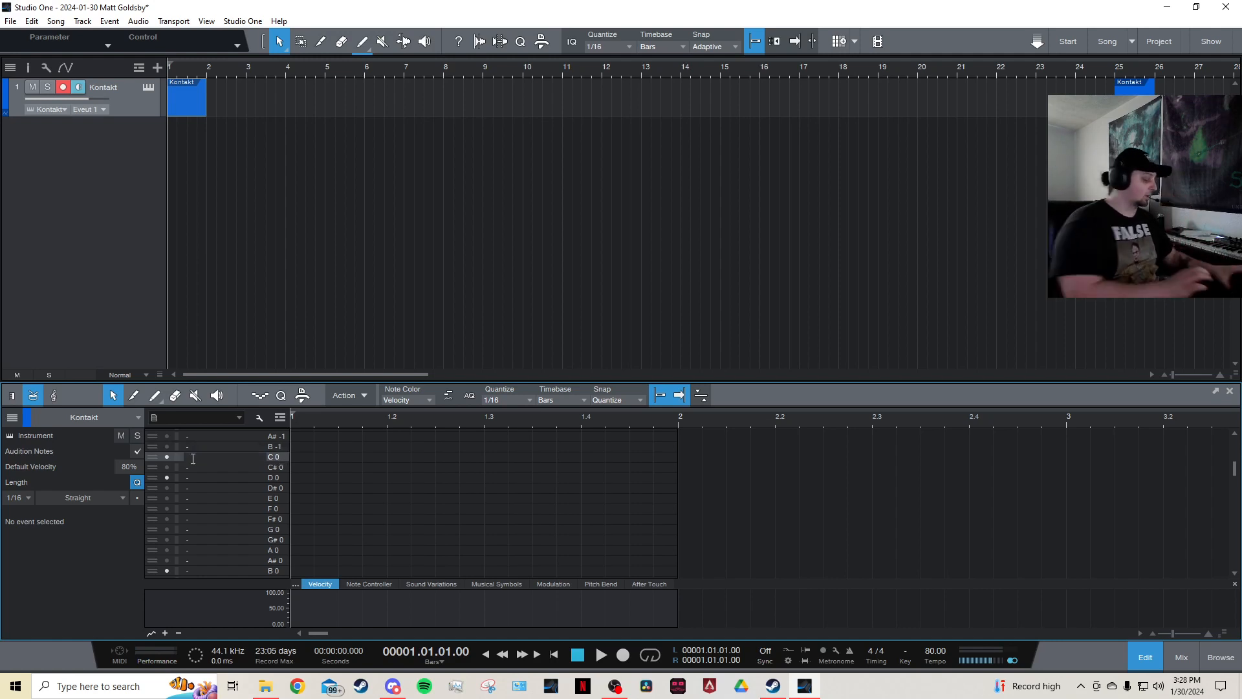
pyautogui.write('Kick')
pyautogui.press('Return')
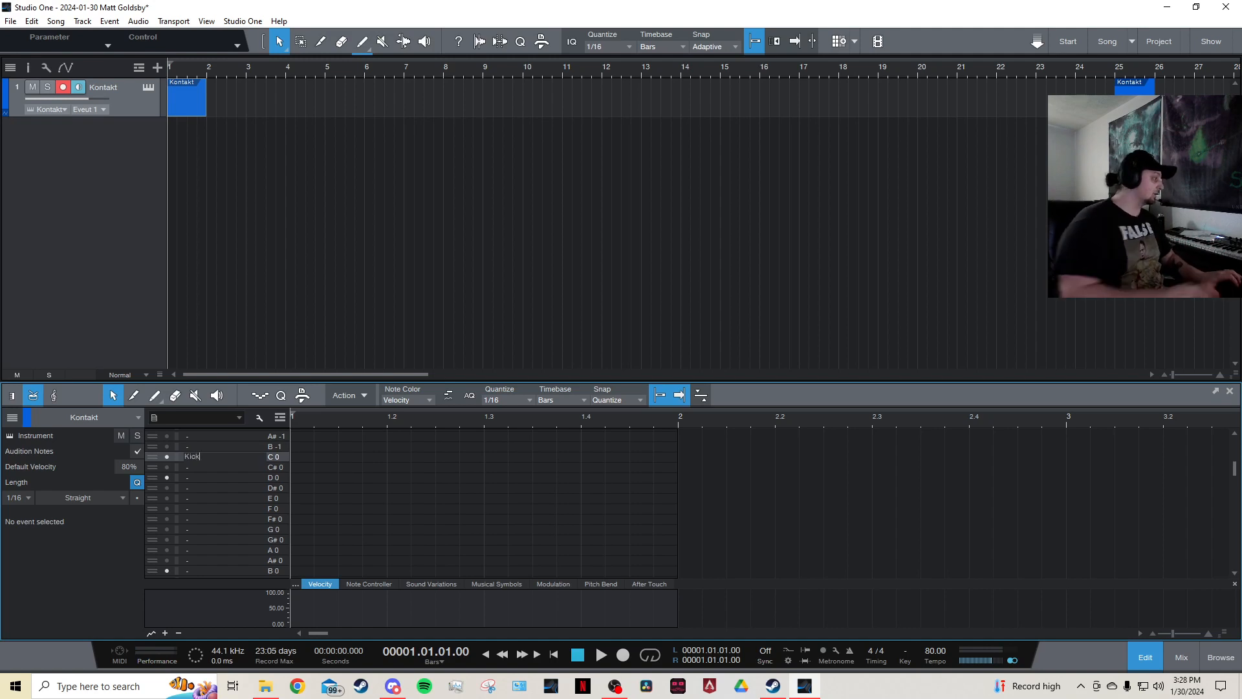
# Name the D 0 pitch Snare and switch back to showing only the used pitches.
pyautogui.doubleClick(189, 480)
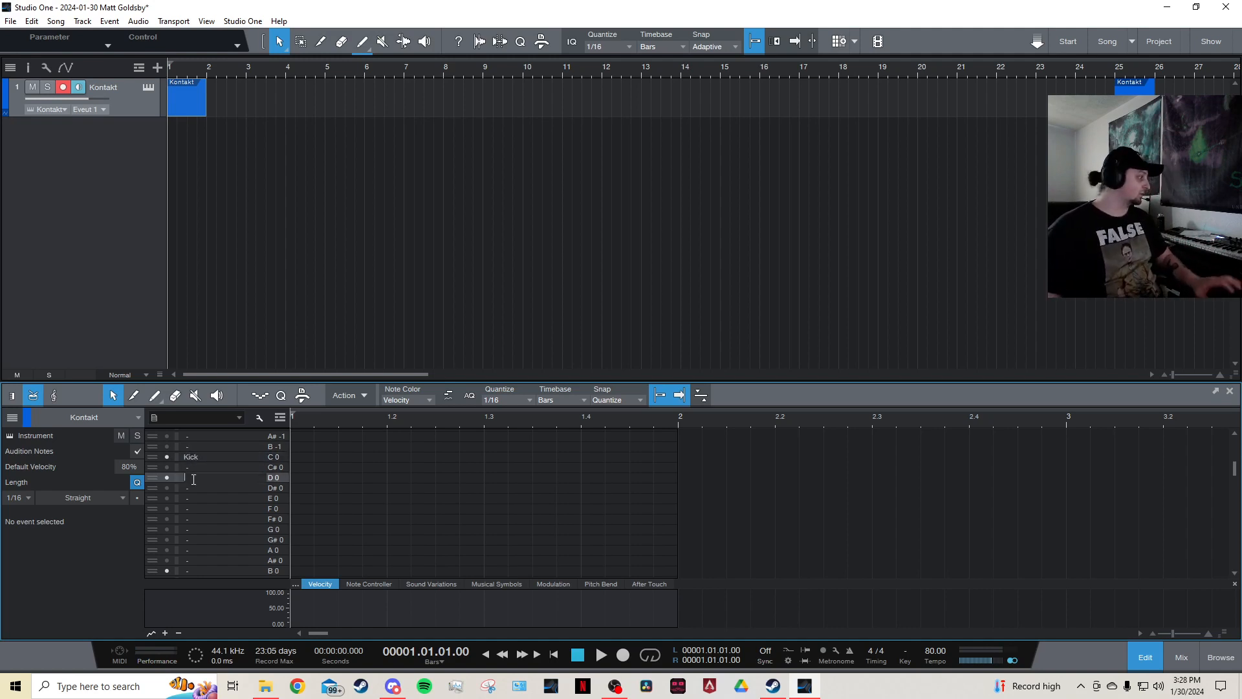
pyautogui.write('Snare')
pyautogui.press('Return')
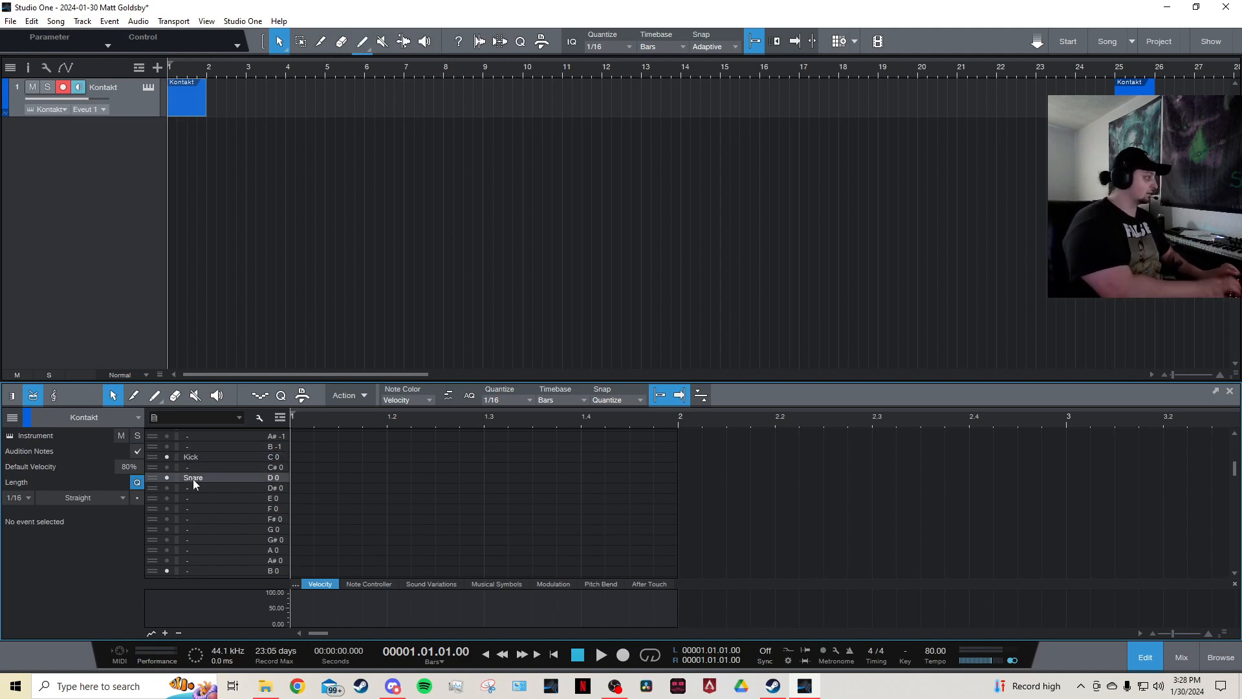
pyautogui.click(266, 417)
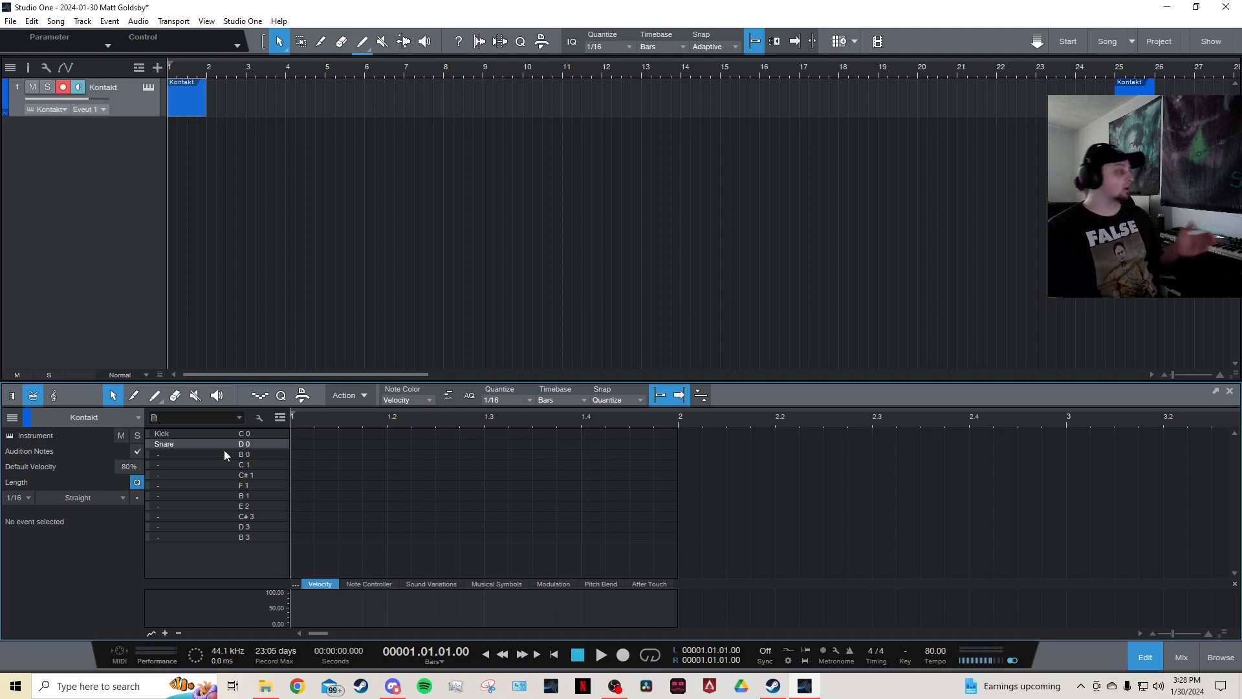
# Set quantize to 1/8 and program one bar of kick hits with snares on beats 2 and 4.
pyautogui.doubleClick(297, 433)
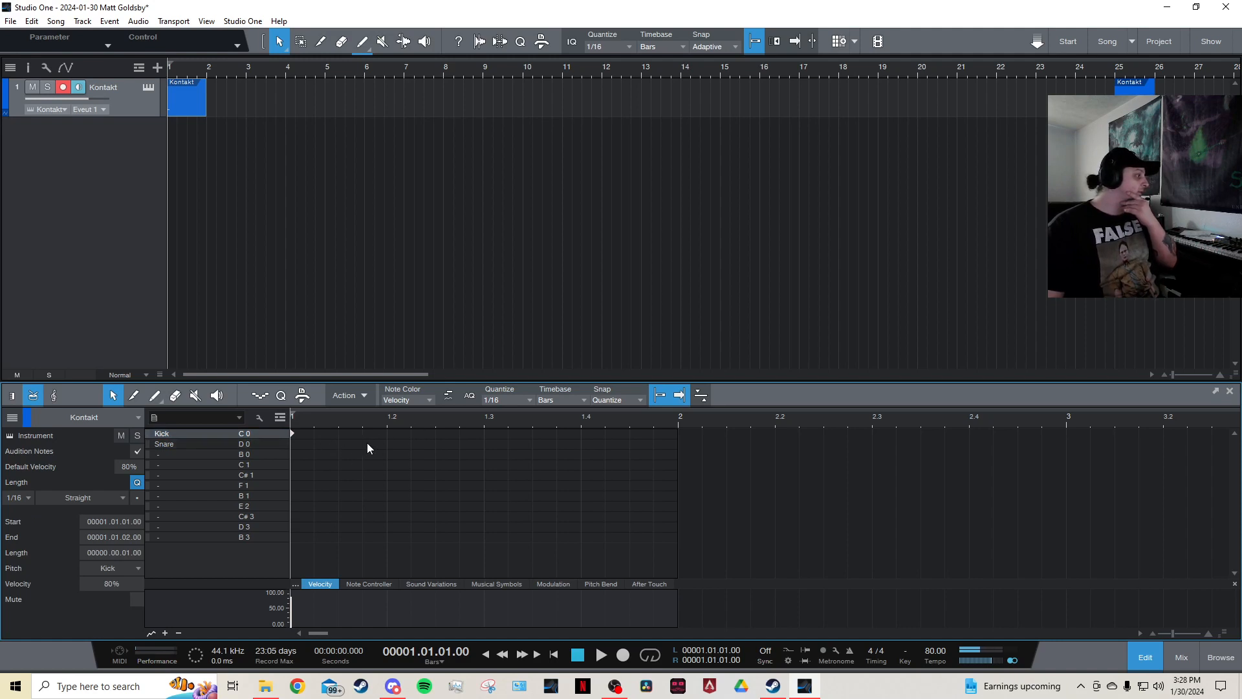
pyautogui.click(517, 403)
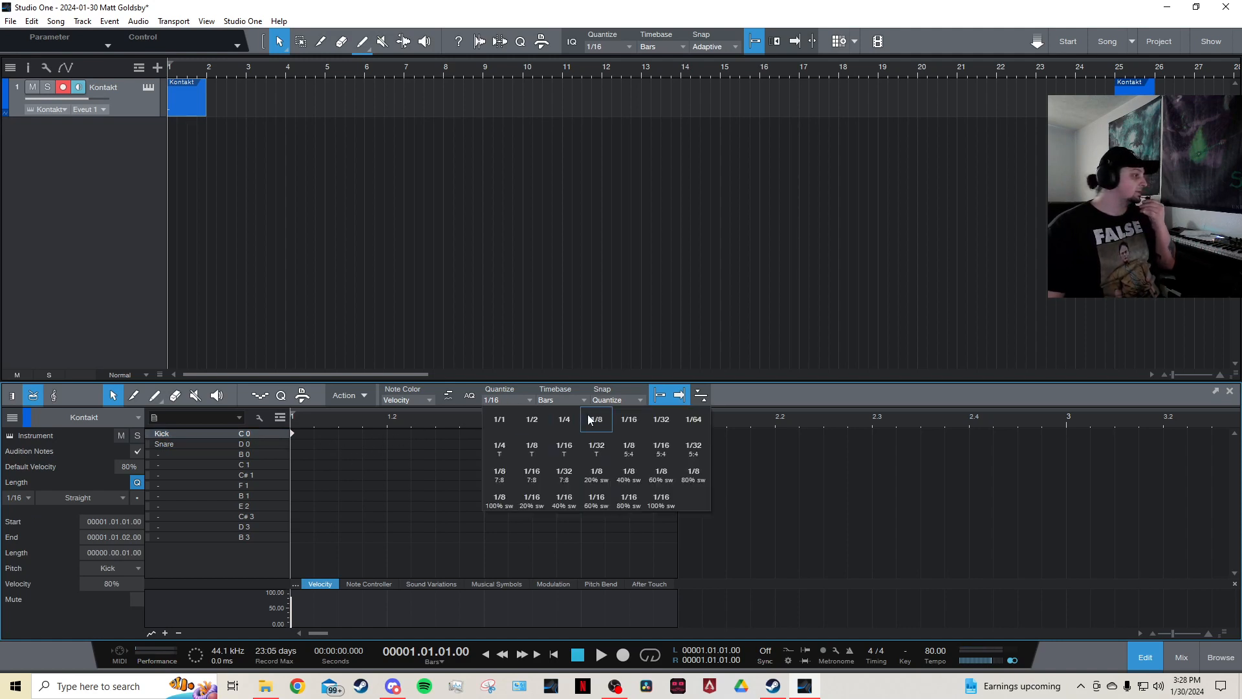
pyautogui.click(572, 426)
pyautogui.doubleClick(339, 434)
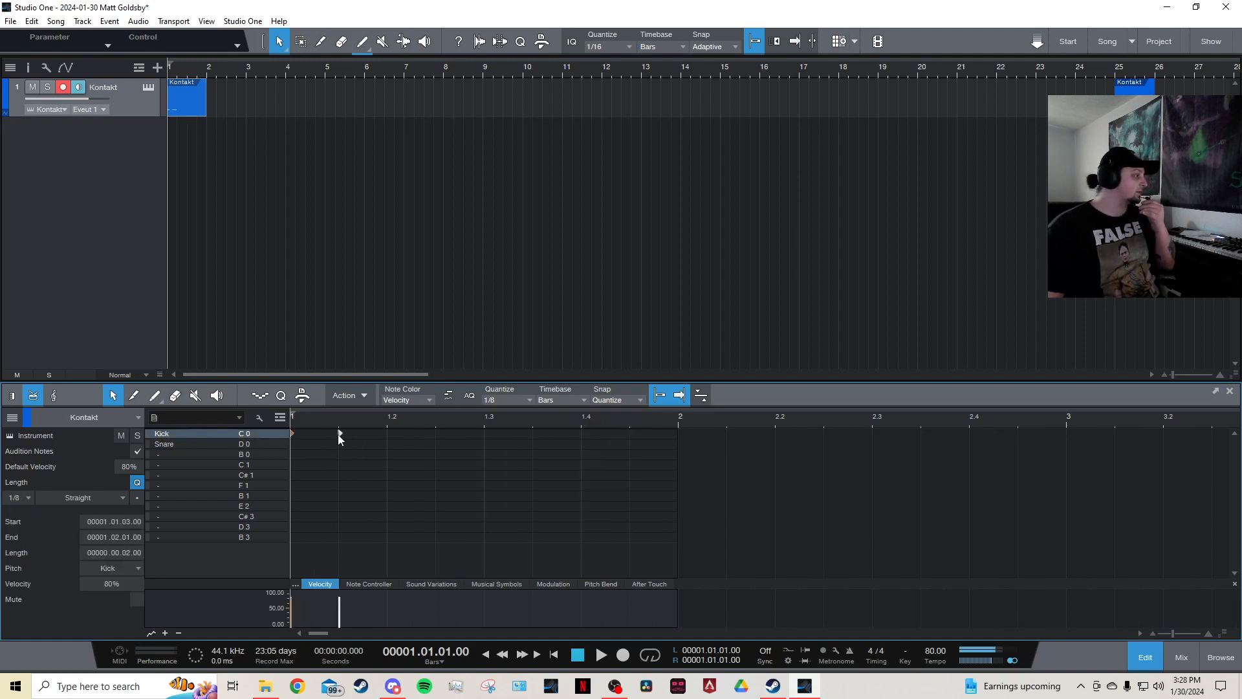
pyautogui.doubleClick(388, 444)
pyautogui.doubleClick(438, 434)
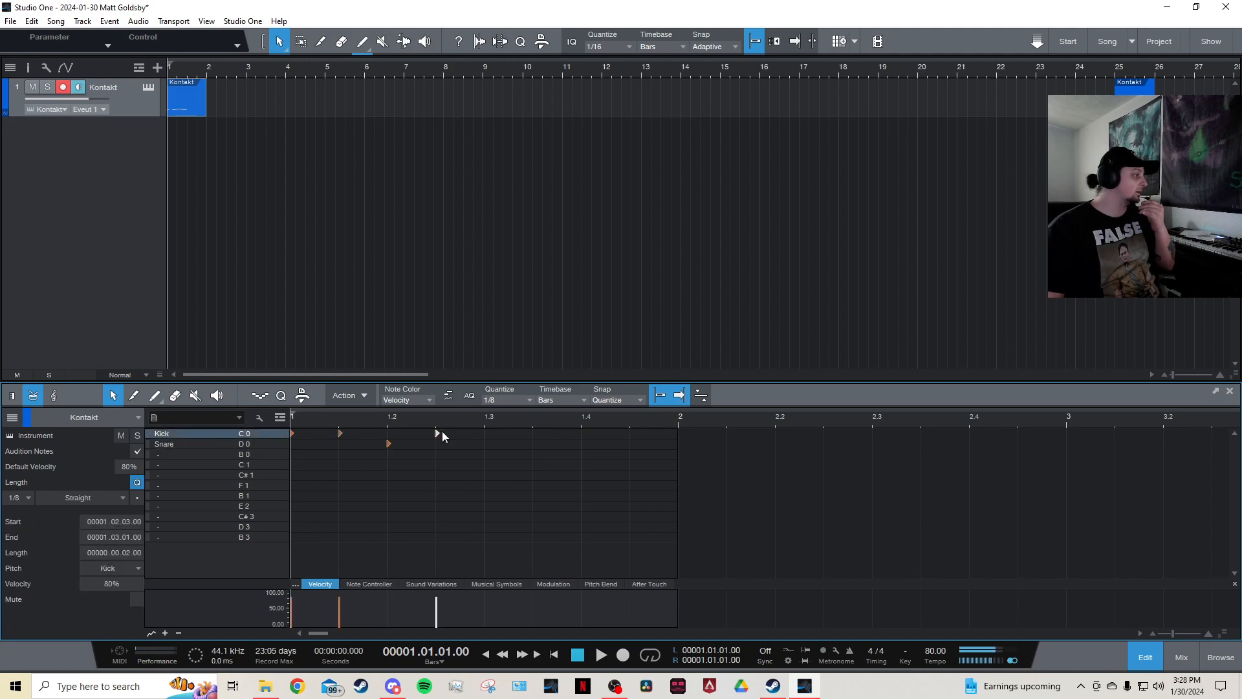
pyautogui.doubleClick(484, 433)
pyautogui.doubleClick(542, 435)
pyautogui.doubleClick(588, 446)
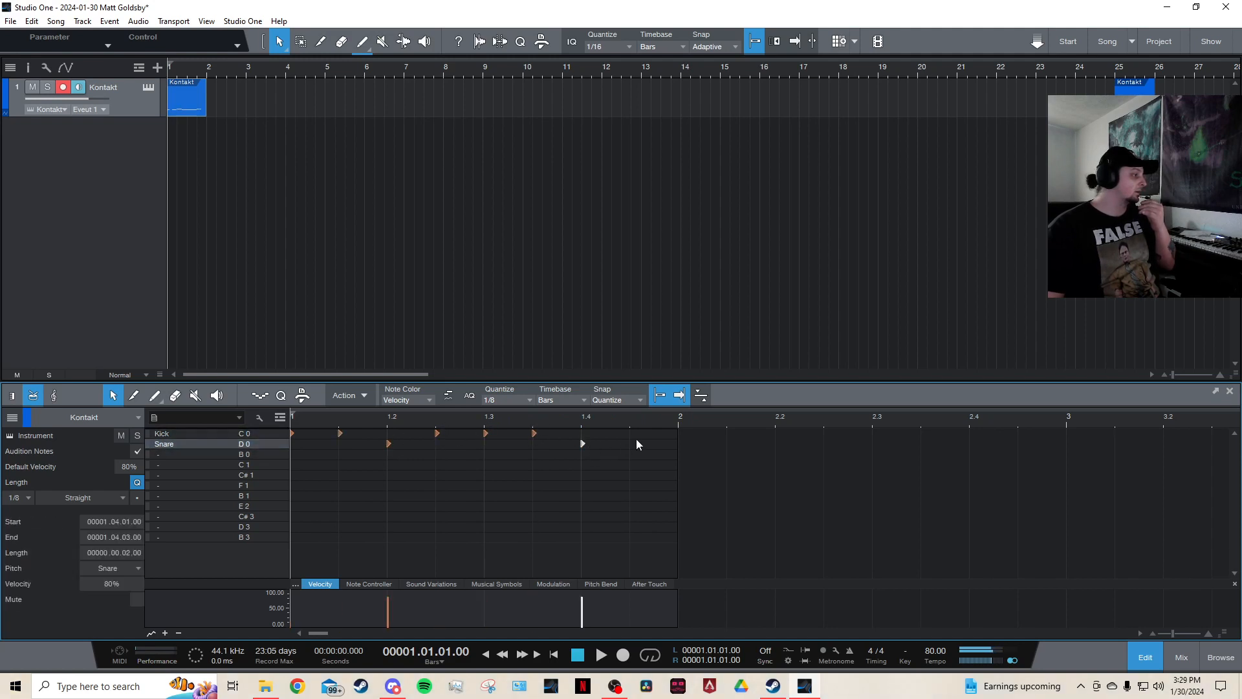
pyautogui.doubleClick(634, 435)
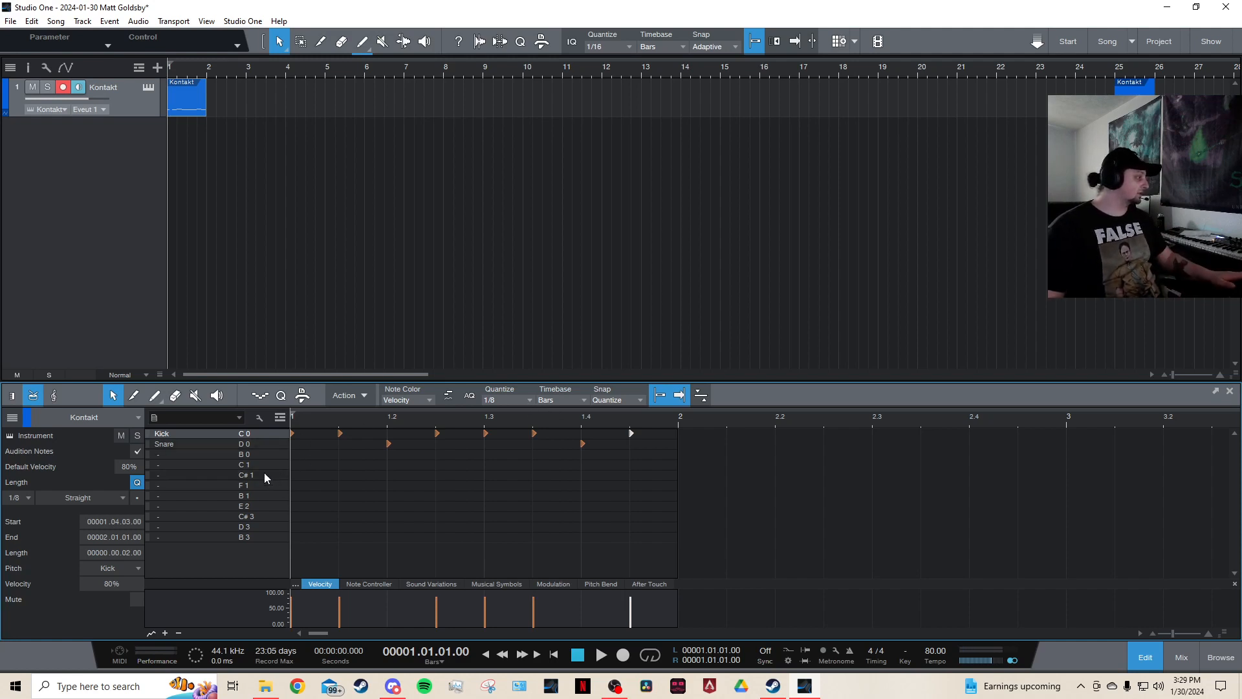
# Set a loop over the first bar and play back the beat.
pyautogui.press('space')
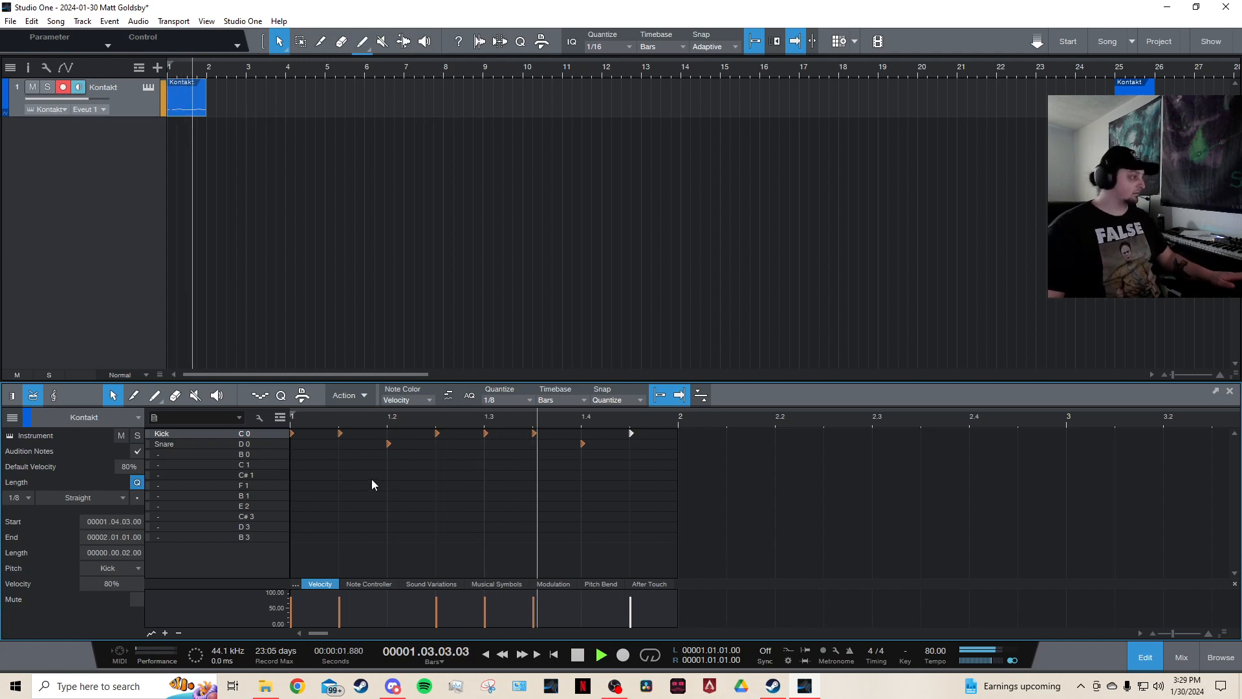
pyautogui.press('space')
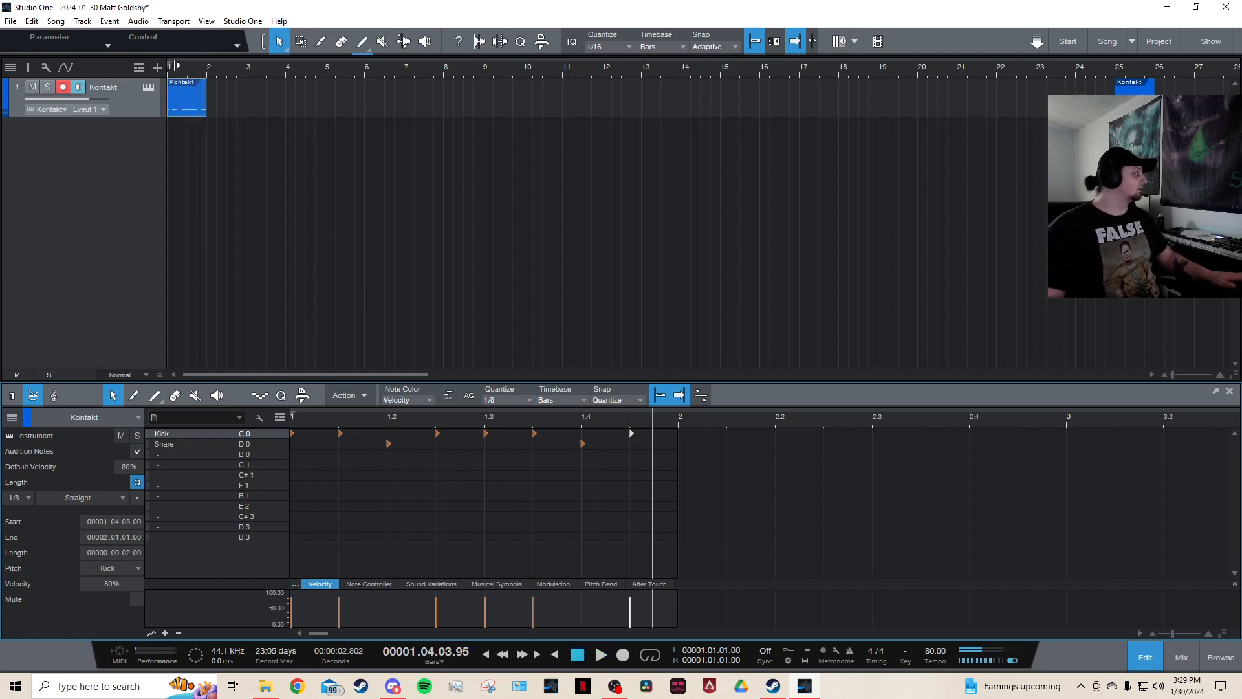
pyautogui.moveTo(178, 65); pyautogui.dragTo(210, 66)
pyautogui.click(187, 56)
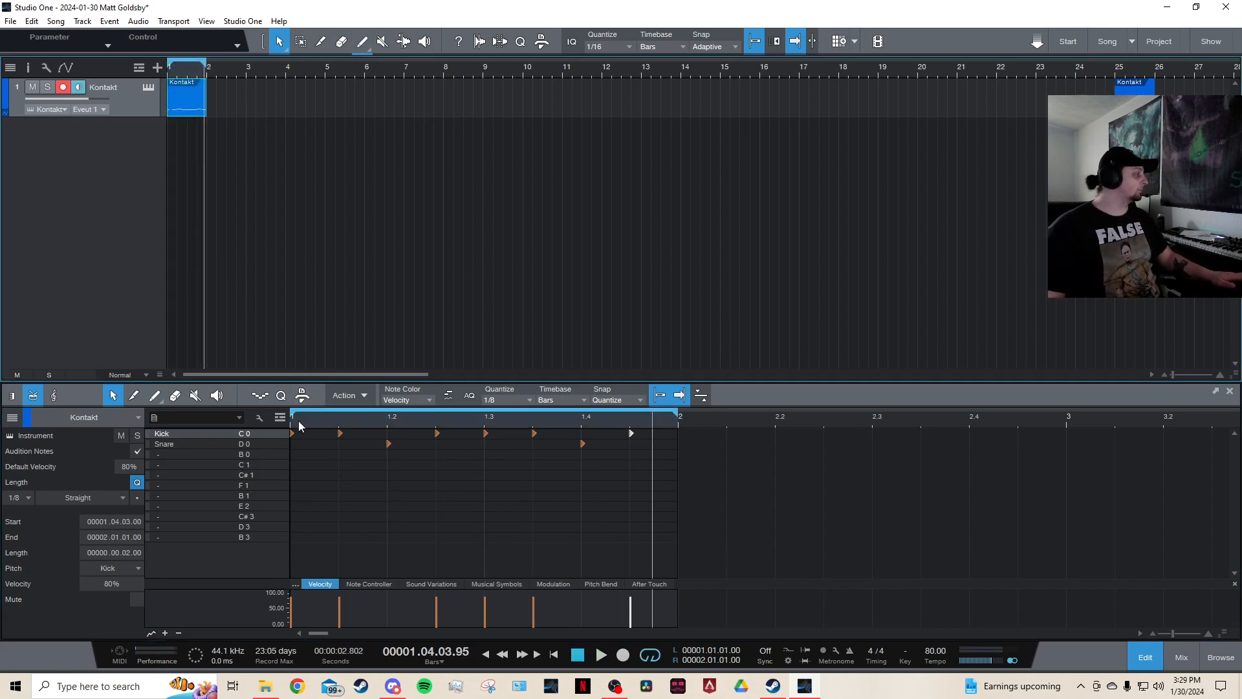
pyautogui.click(297, 421)
pyautogui.press('space')
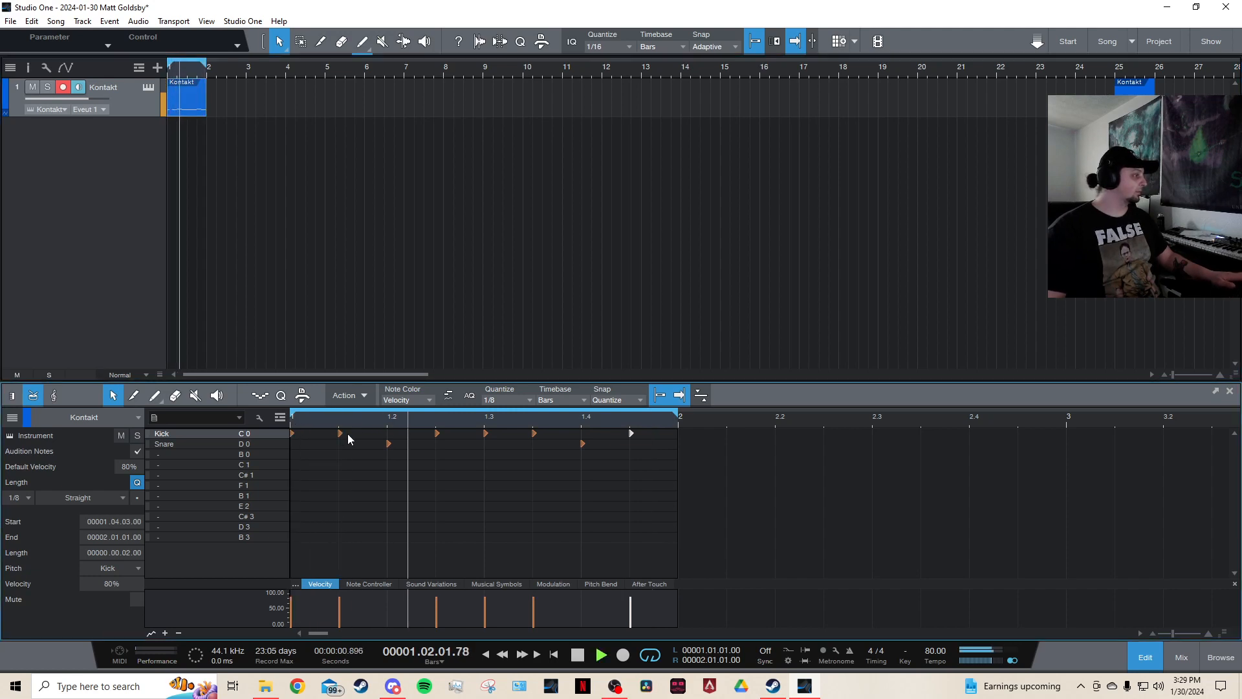
pyautogui.press('space')
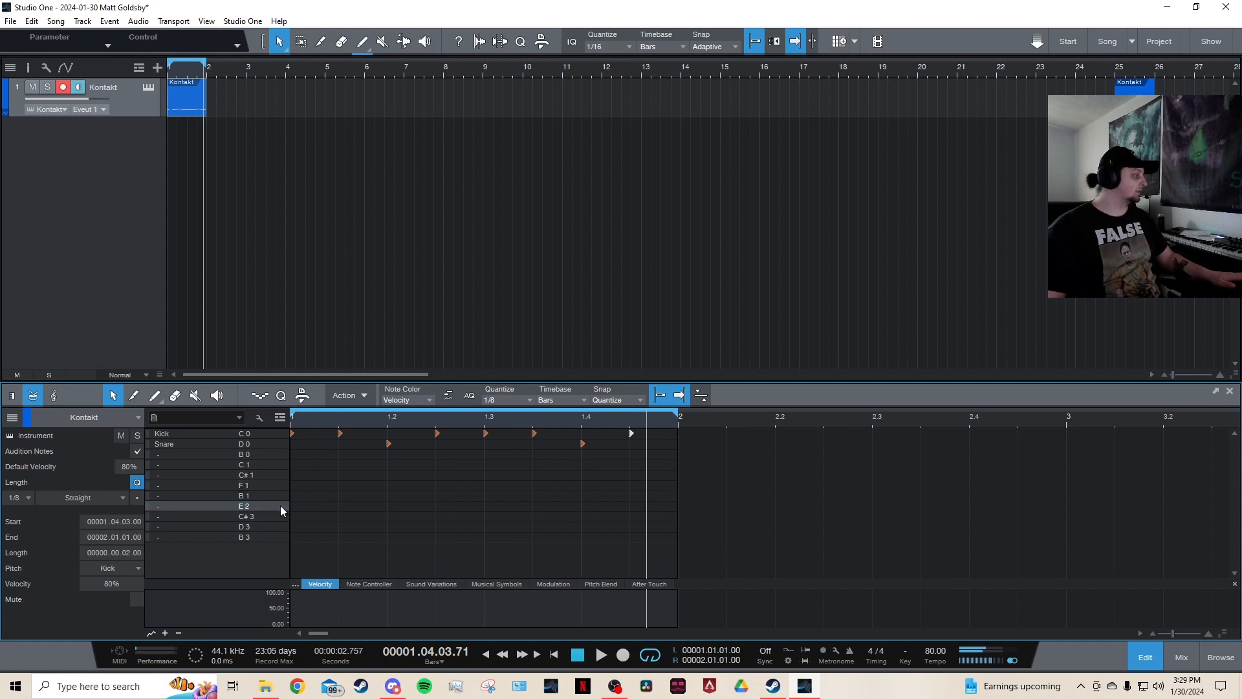
# Add an E 2 hit on beat 1 and F 1 eighth-note hits through beat 2, then duplicate them into the bar's second half.
pyautogui.click(292, 506)
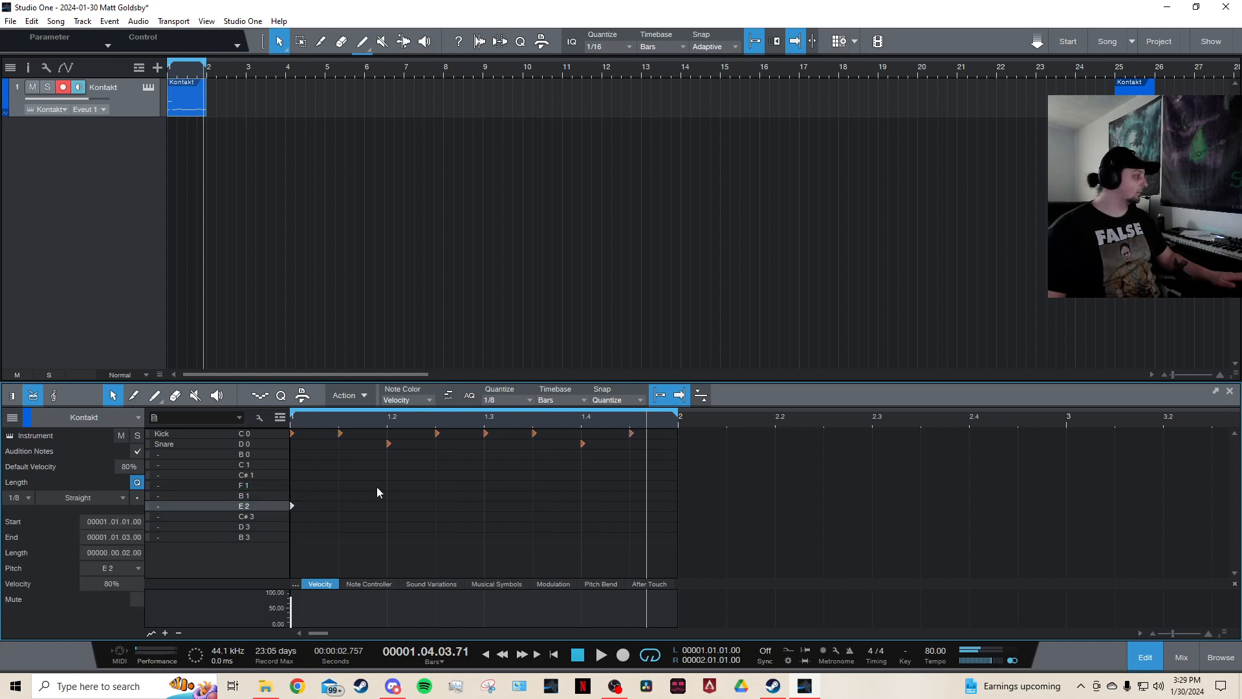
pyautogui.click(291, 490)
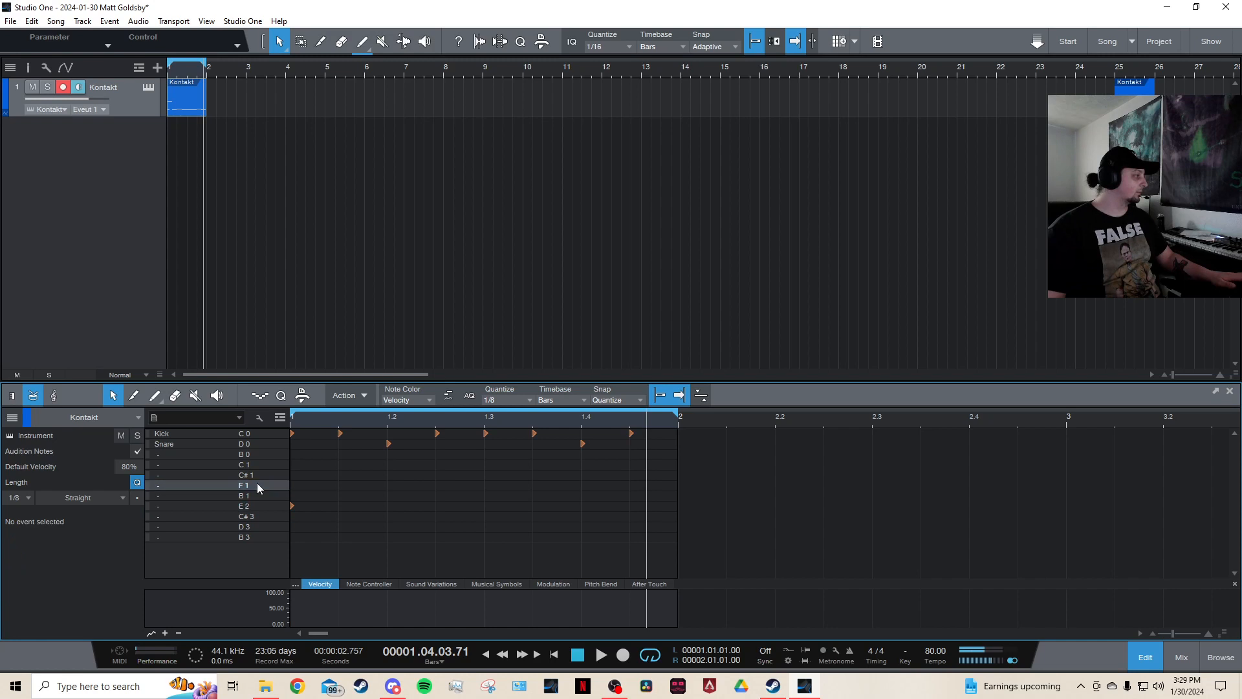
pyautogui.click(340, 485)
pyautogui.click(388, 485)
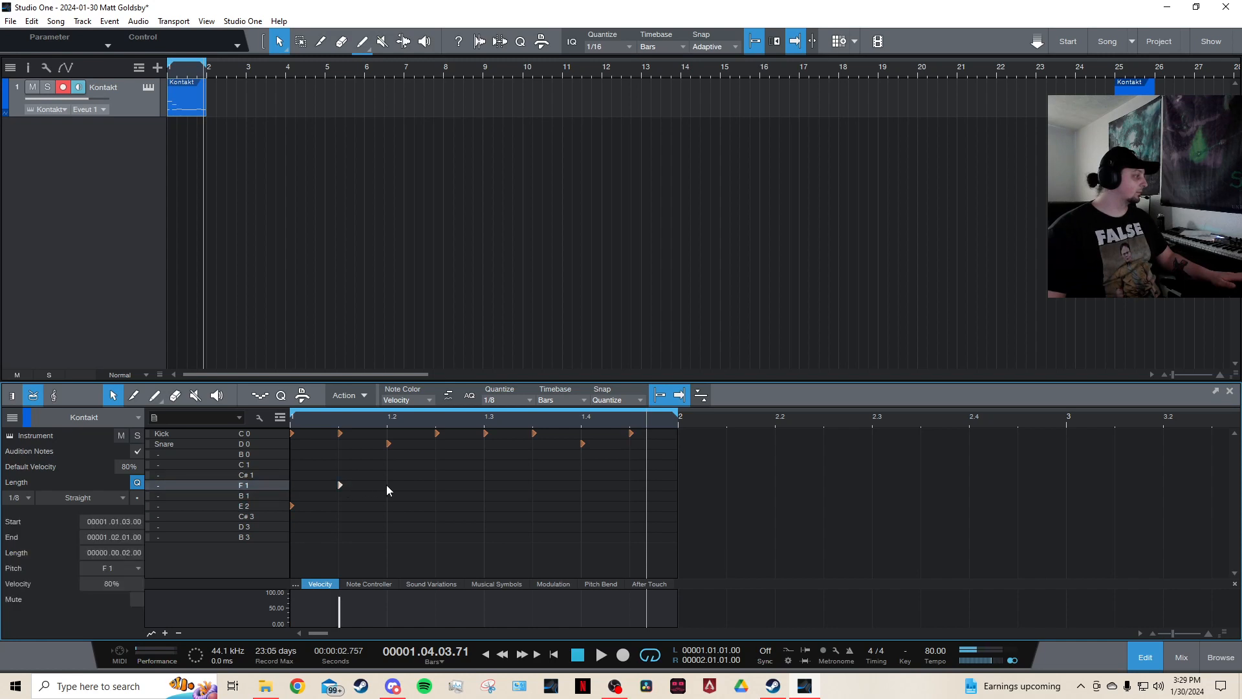
pyautogui.click(436, 485)
pyautogui.moveTo(485, 459); pyautogui.dragTo(294, 514)
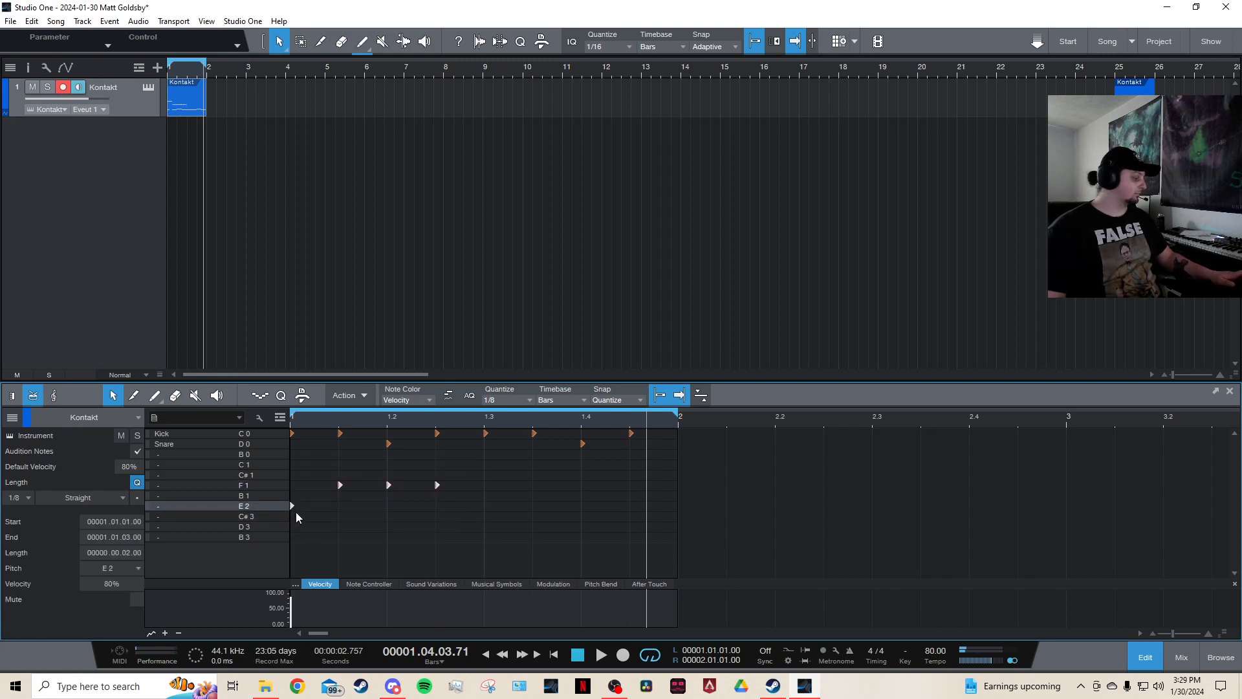
pyautogui.press('d')
# Play back the beat.
pyautogui.click(288, 418)
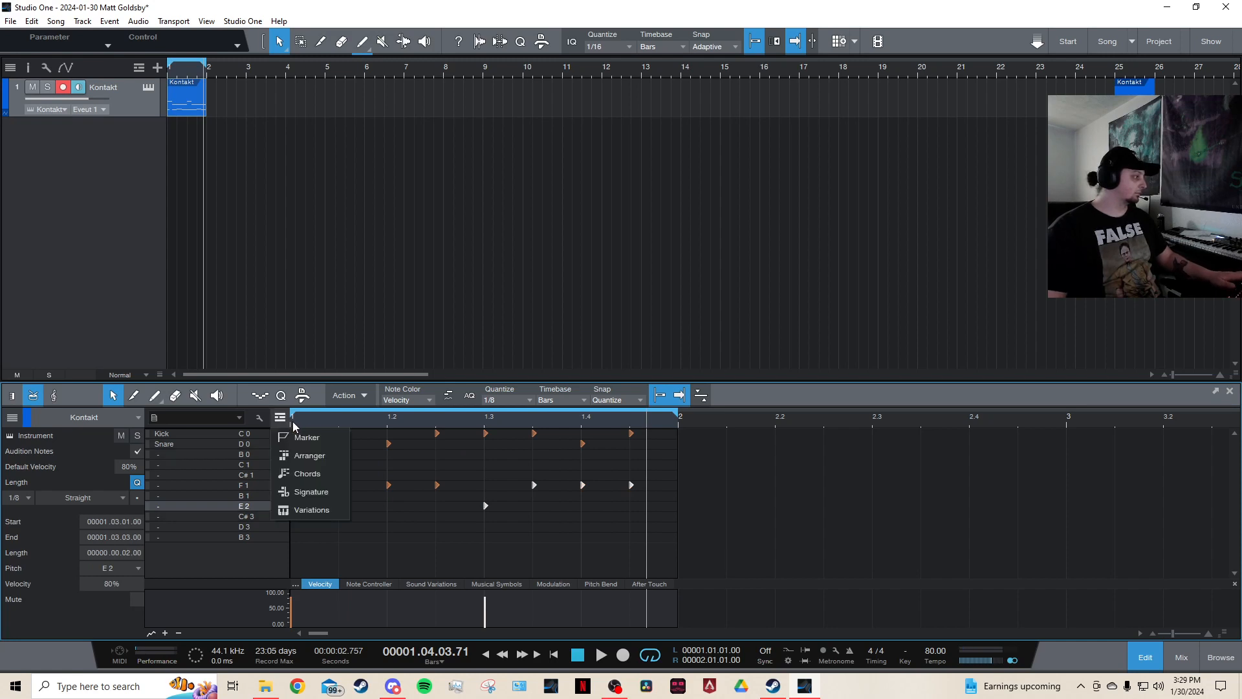
pyautogui.press('space')
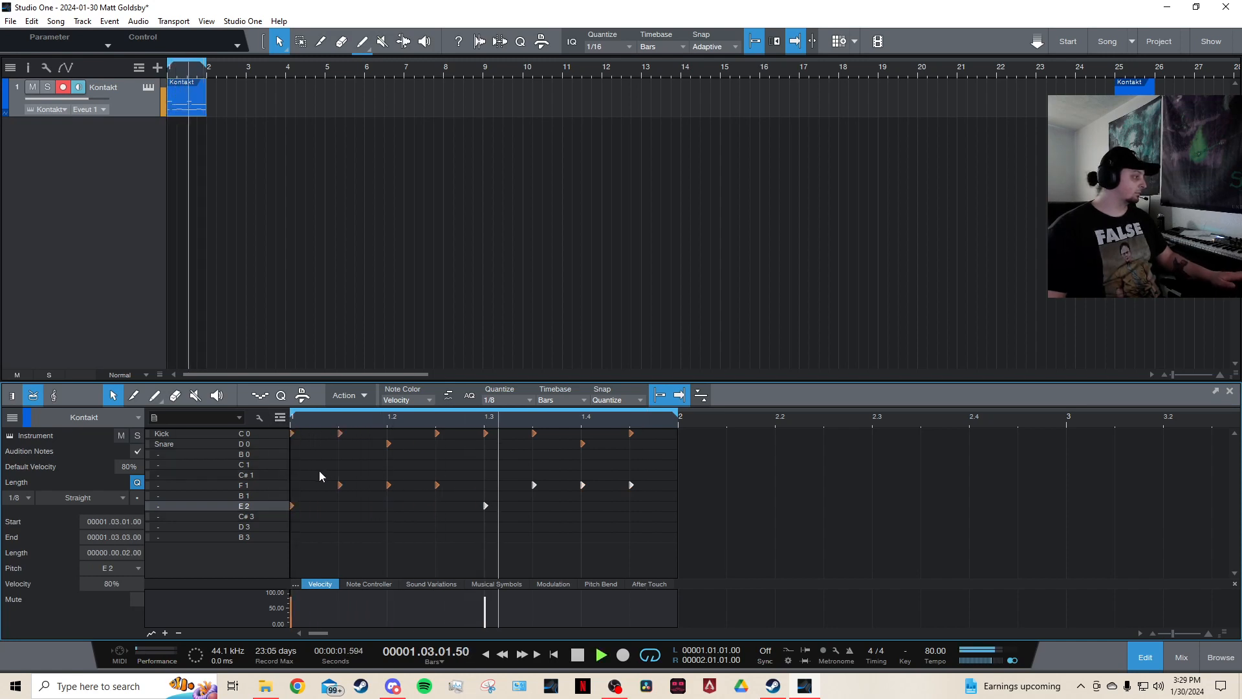
pyautogui.press('space')
# Remove the E 2 hit on beat 3, add an F 1 hit there instead, and play back the loop.
pyautogui.doubleClick(486, 505)
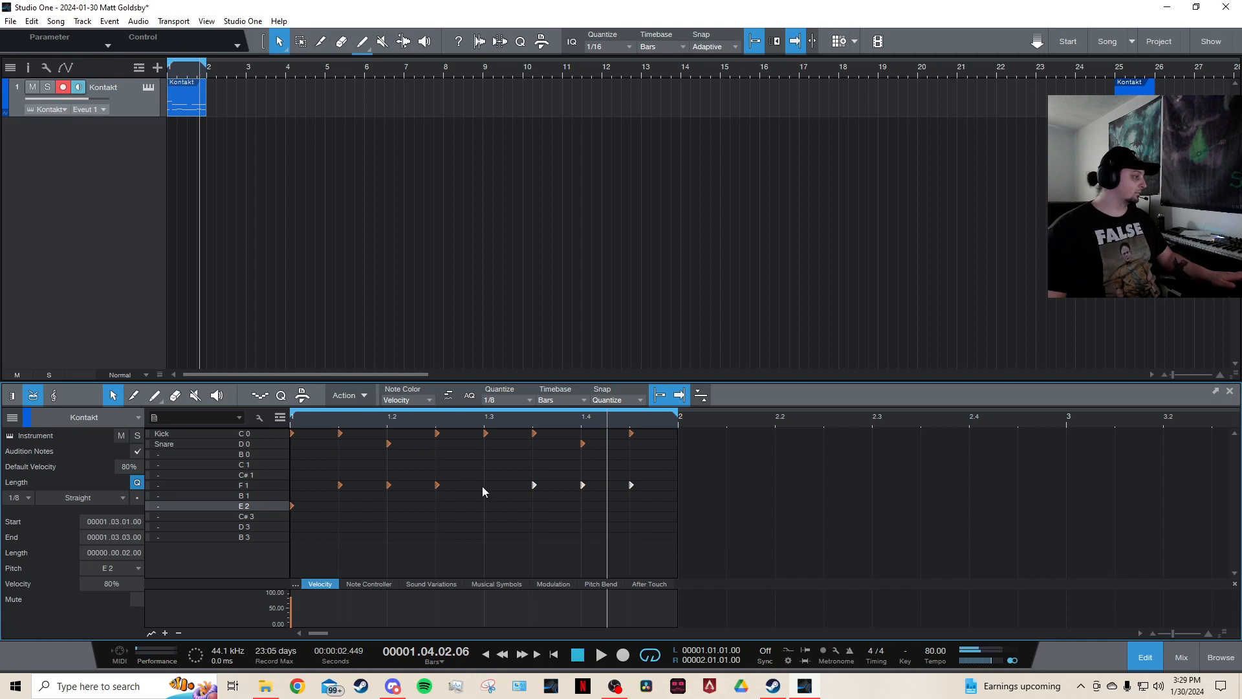
pyautogui.doubleClick(482, 486)
pyautogui.press('space')
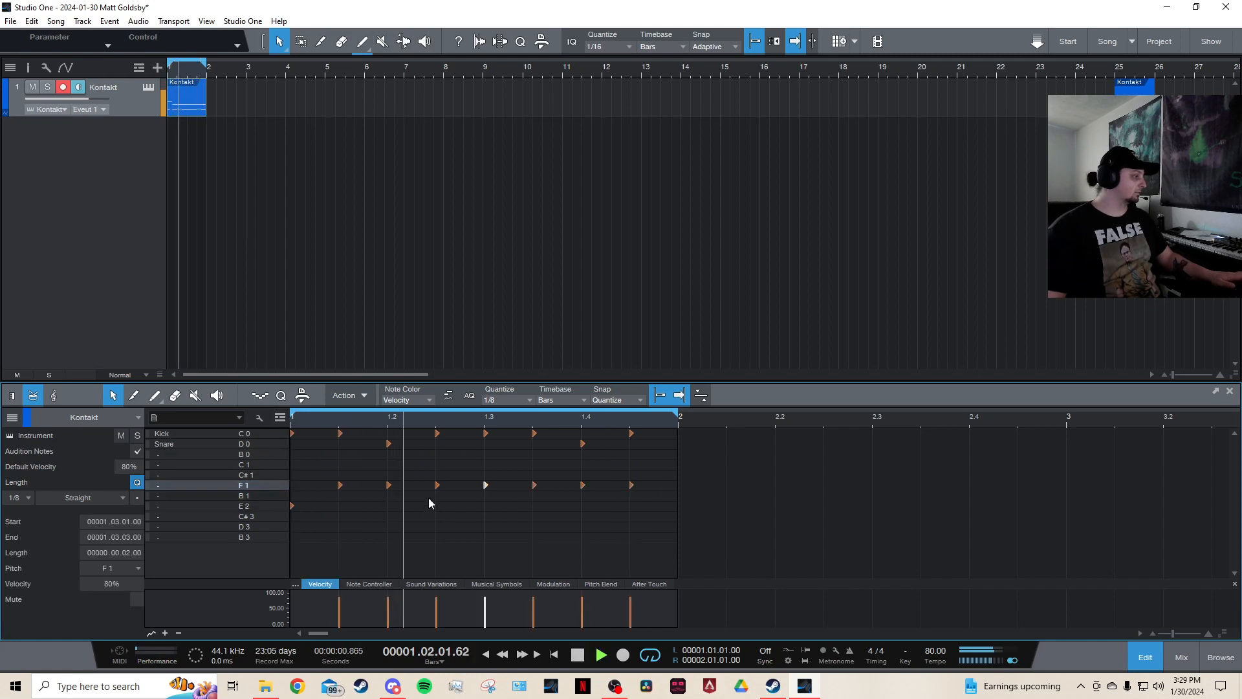
pyautogui.click(449, 539)
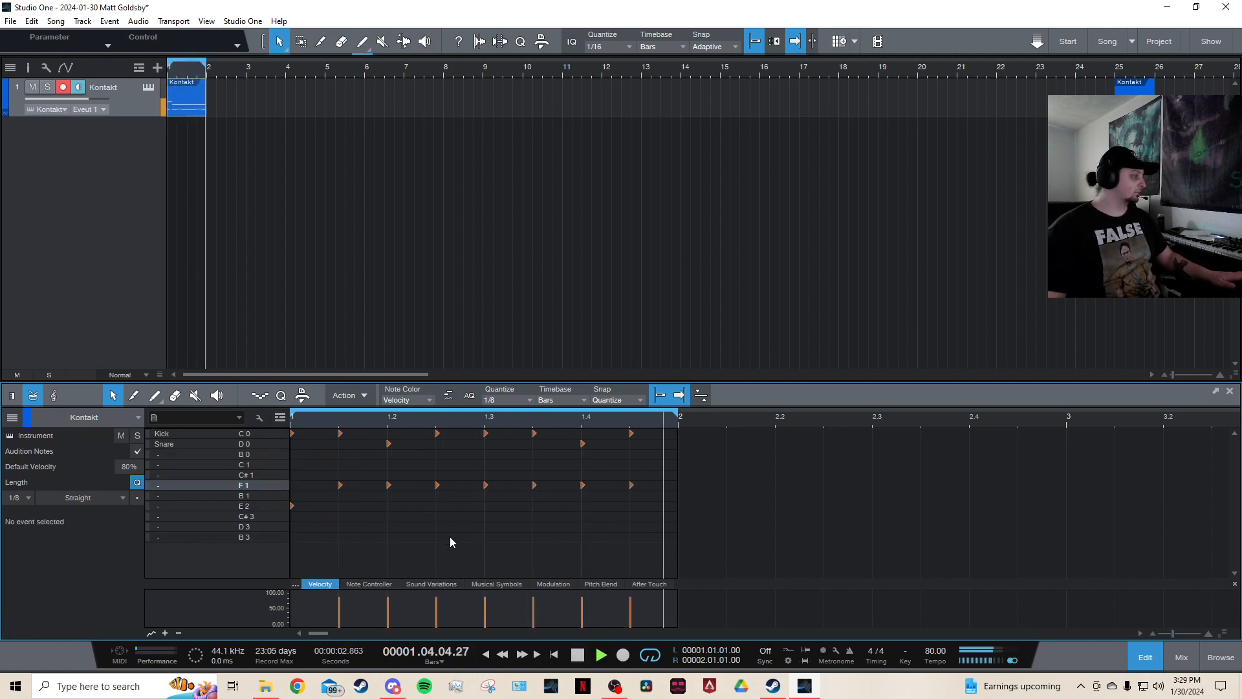
pyautogui.press('space')
# Set quantize to 1/16 and fill the bar with continuous sixteenth-note kick hits.
pyautogui.click(293, 418)
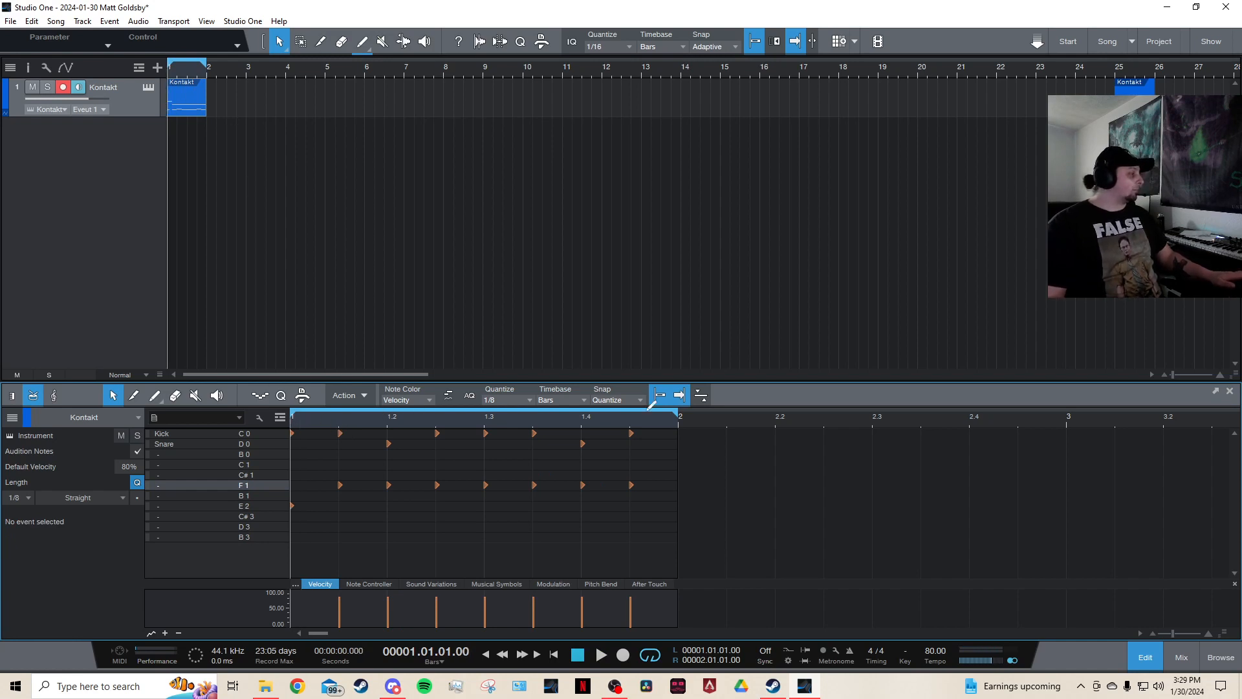
pyautogui.click(517, 399)
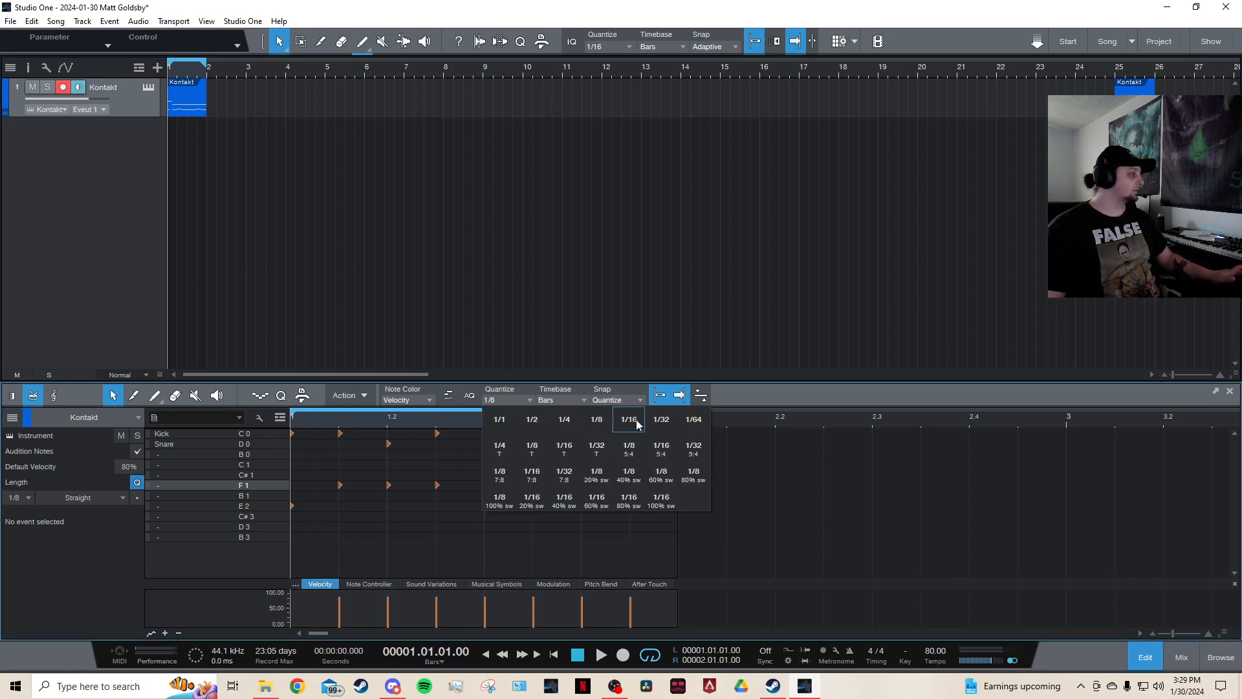
pyautogui.click(694, 420)
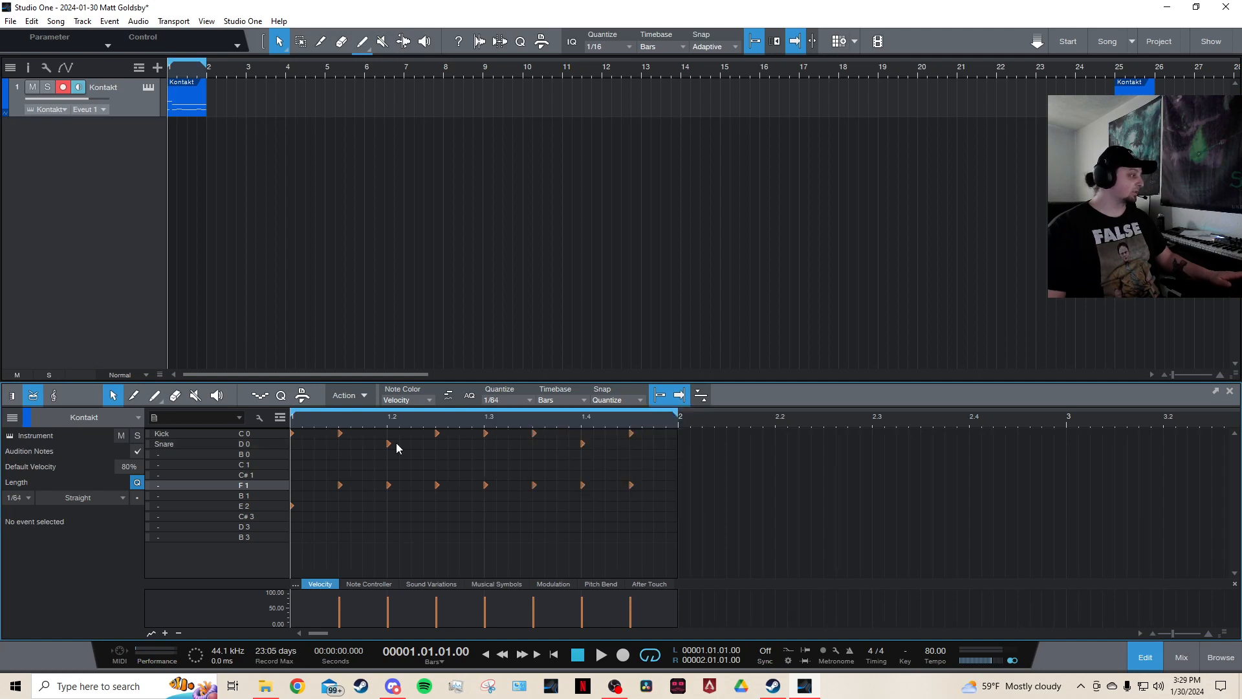
pyautogui.press('e')
pyautogui.press('e')
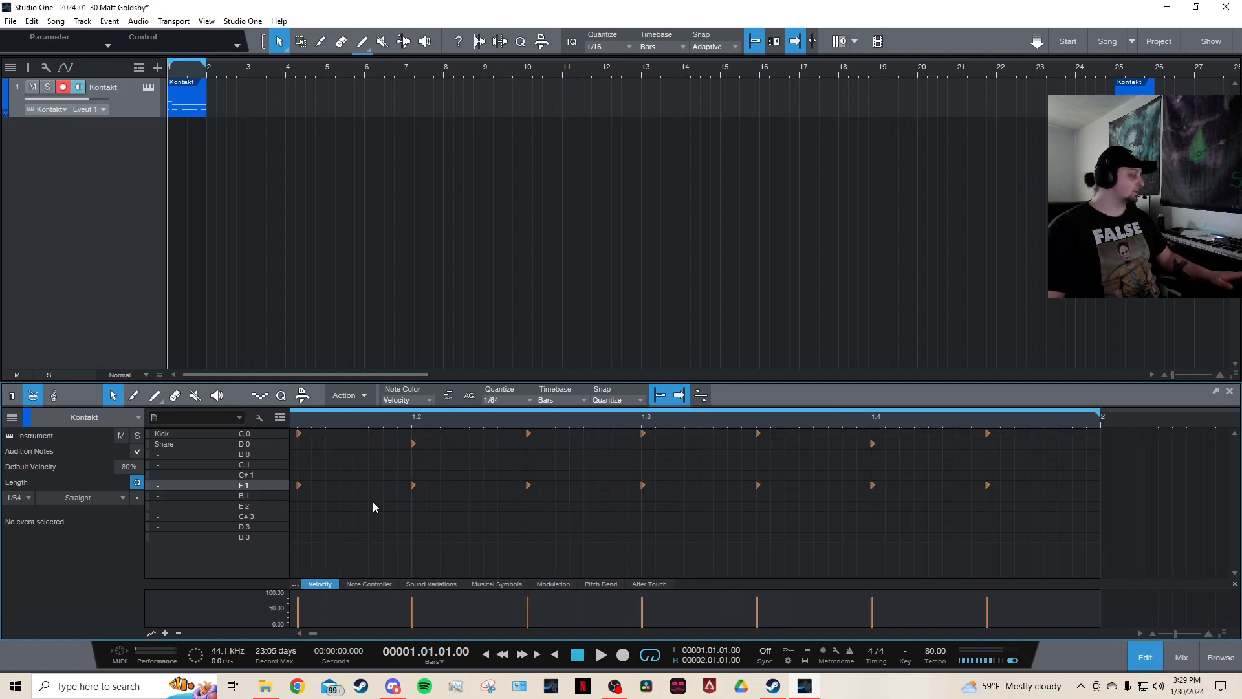
pyautogui.moveTo(312, 631); pyautogui.dragTo(304, 632)
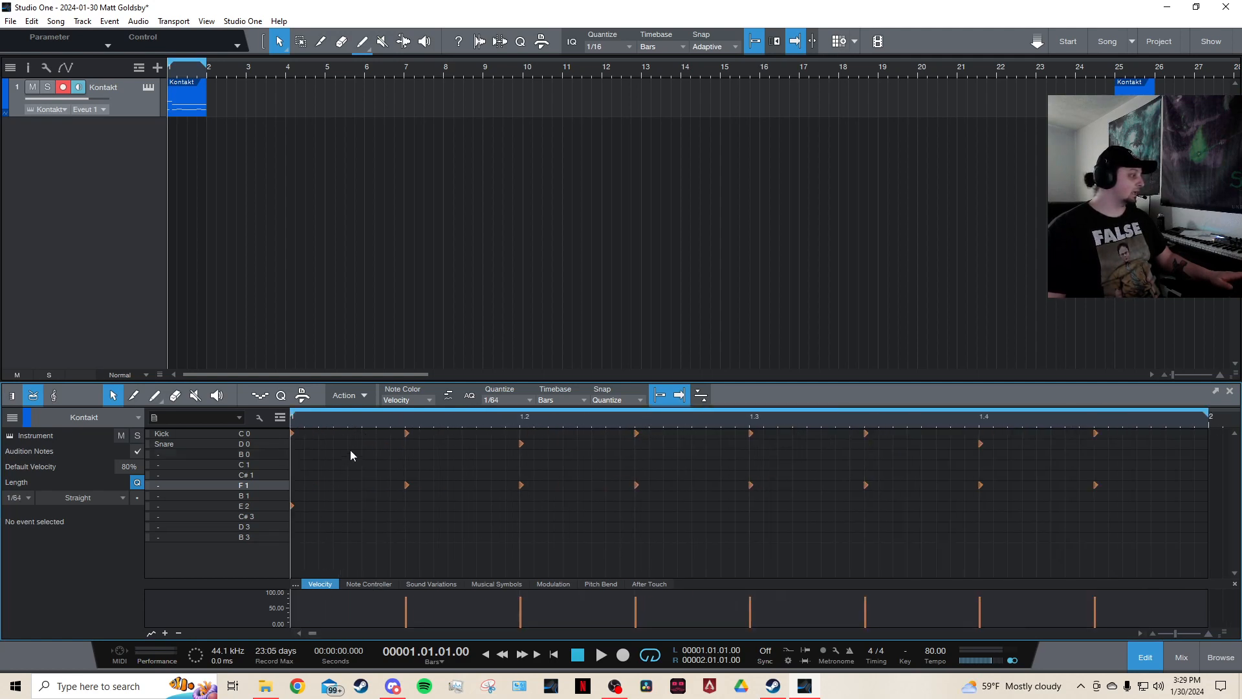
pyautogui.click(508, 400)
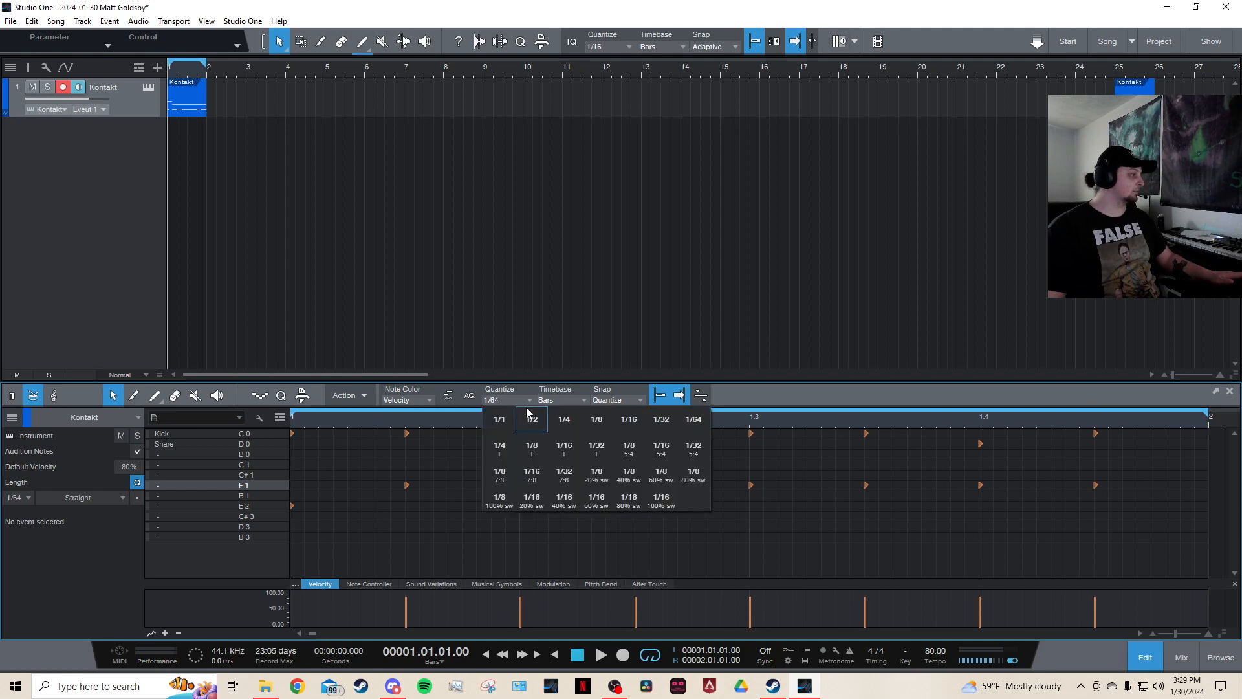
pyautogui.click(621, 419)
pyautogui.press('w')
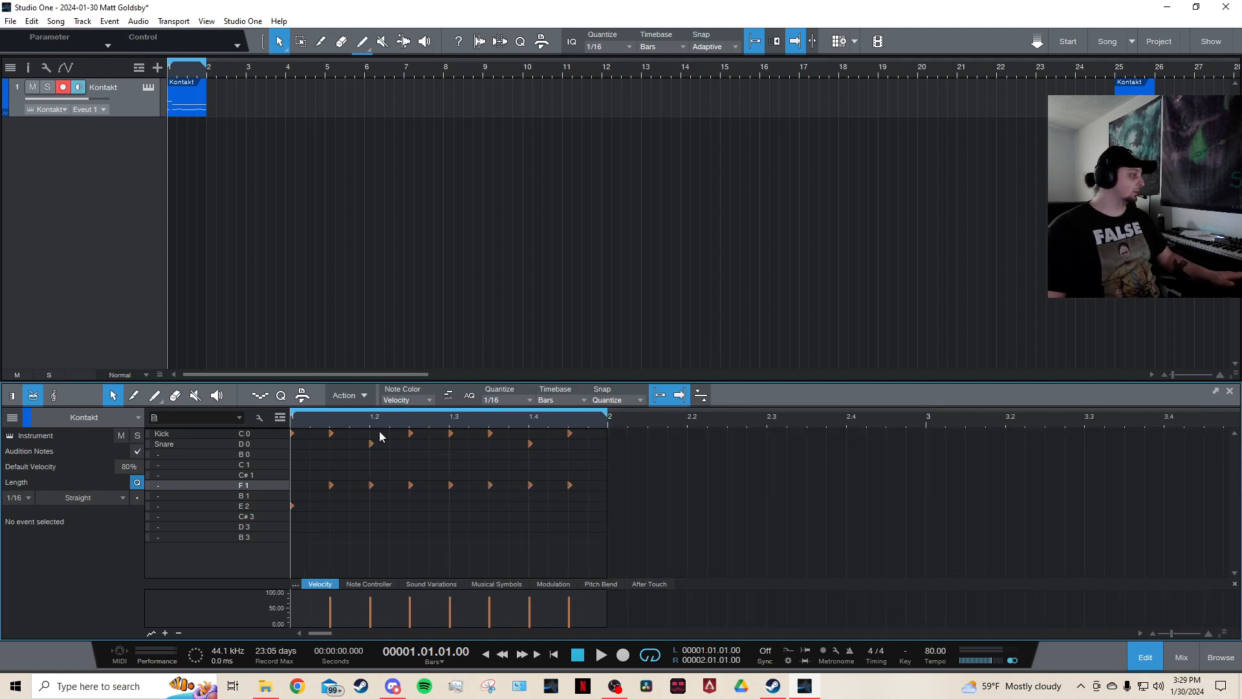
pyautogui.click(311, 434)
pyautogui.click(353, 433)
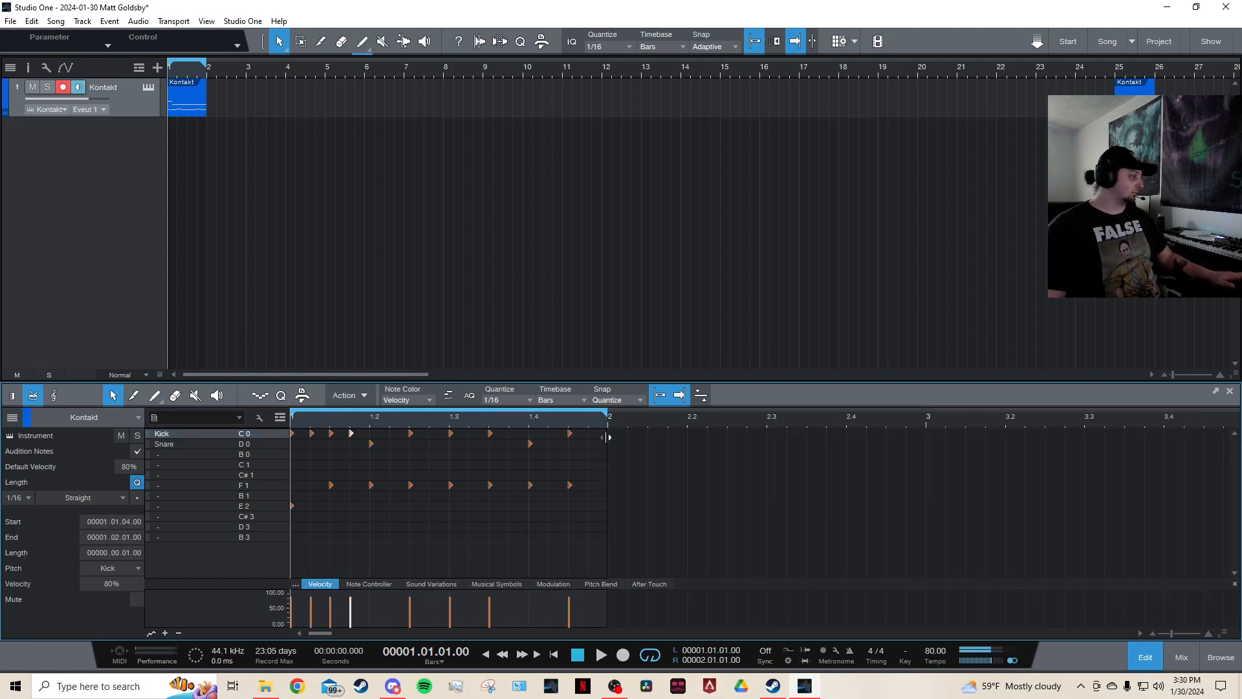
pyautogui.moveTo(587, 429); pyautogui.dragTo(410, 438)
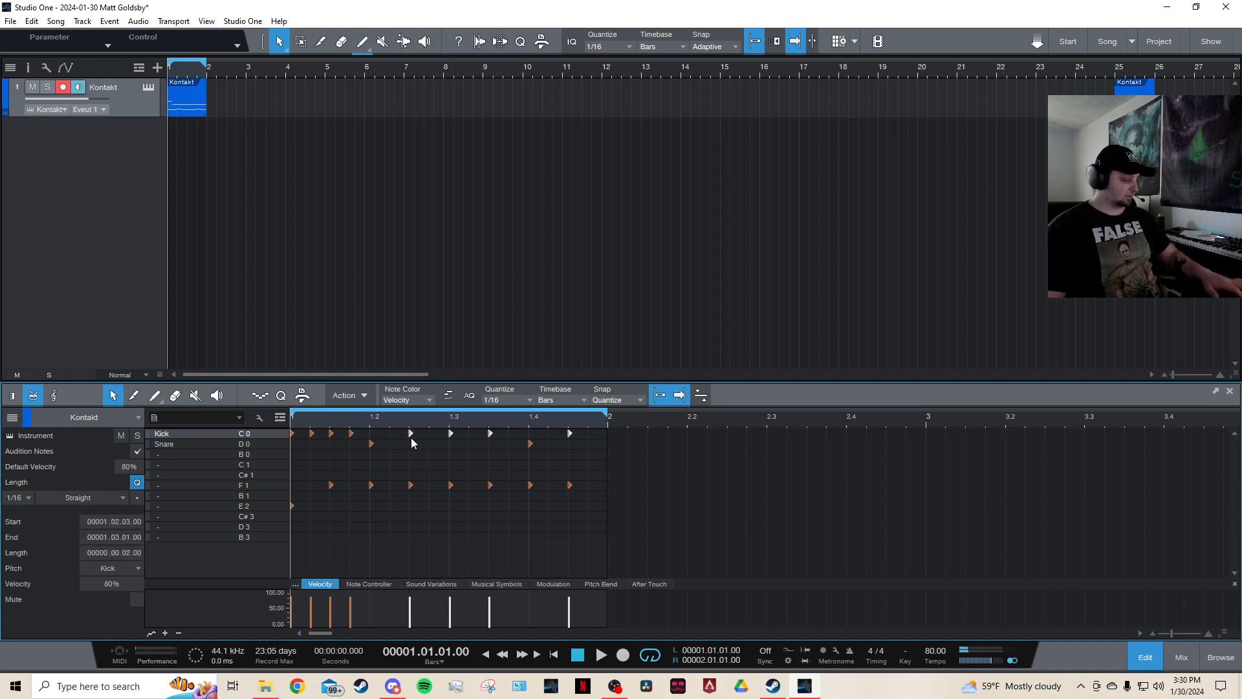
pyautogui.press('Delete')
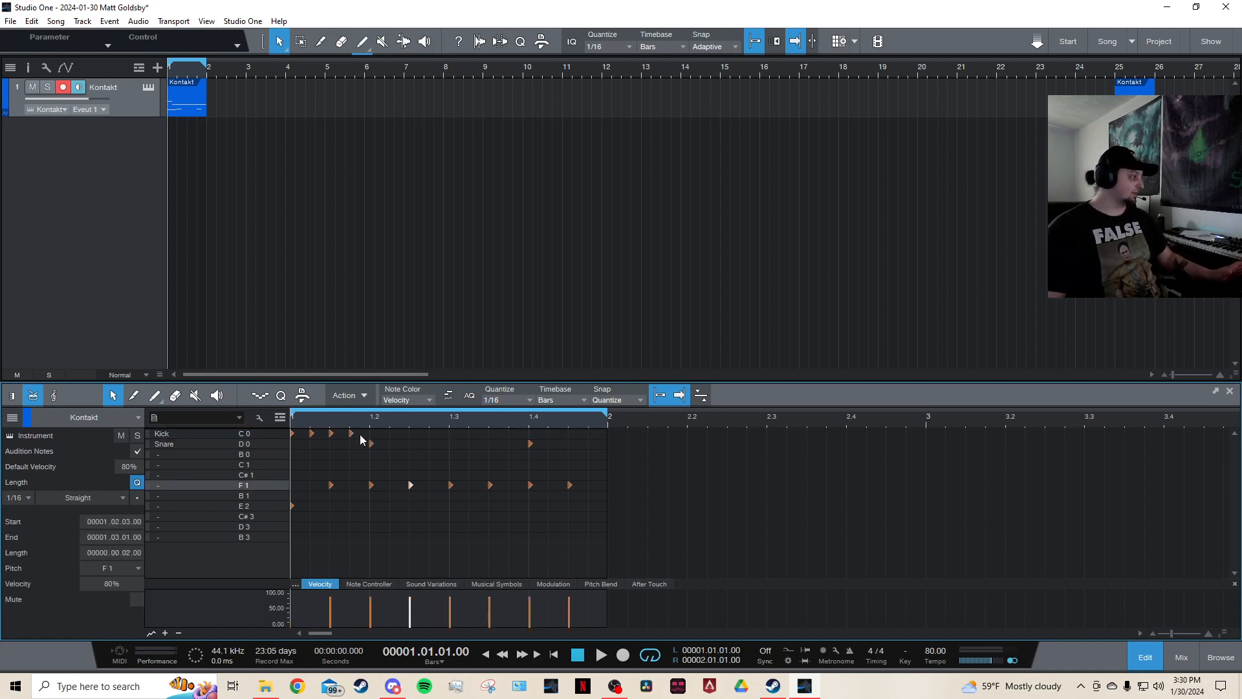
pyautogui.moveTo(364, 433); pyautogui.dragTo(292, 434)
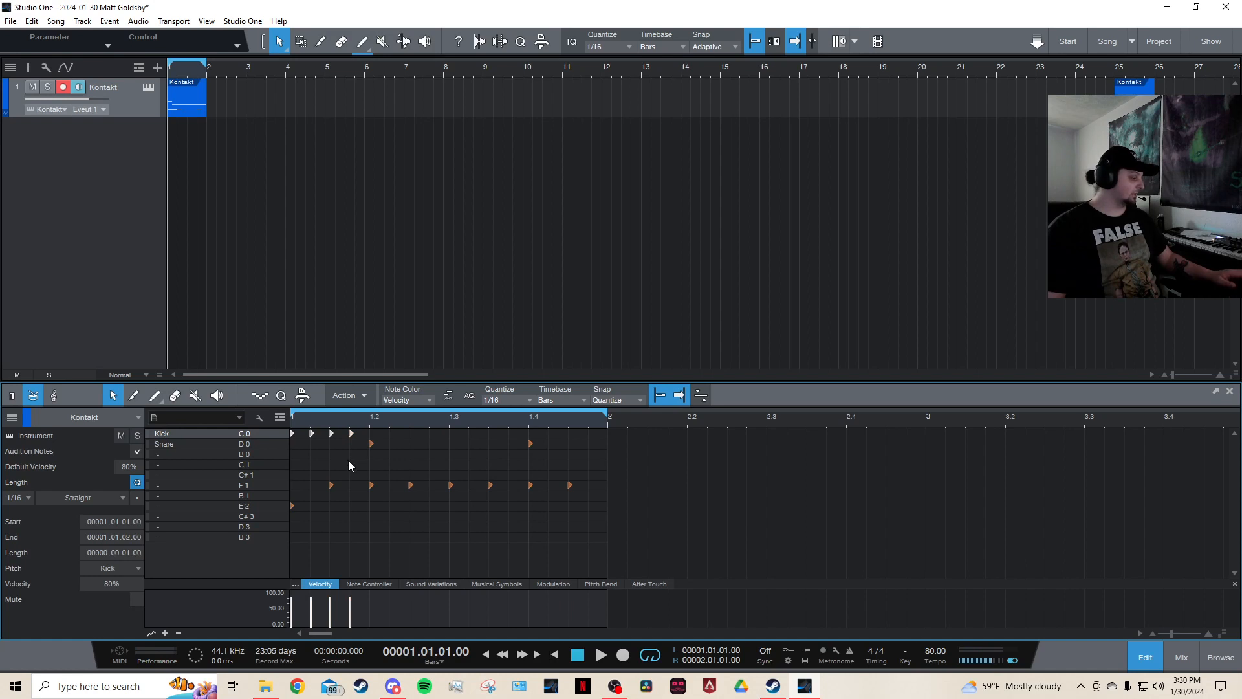
pyautogui.press('d')
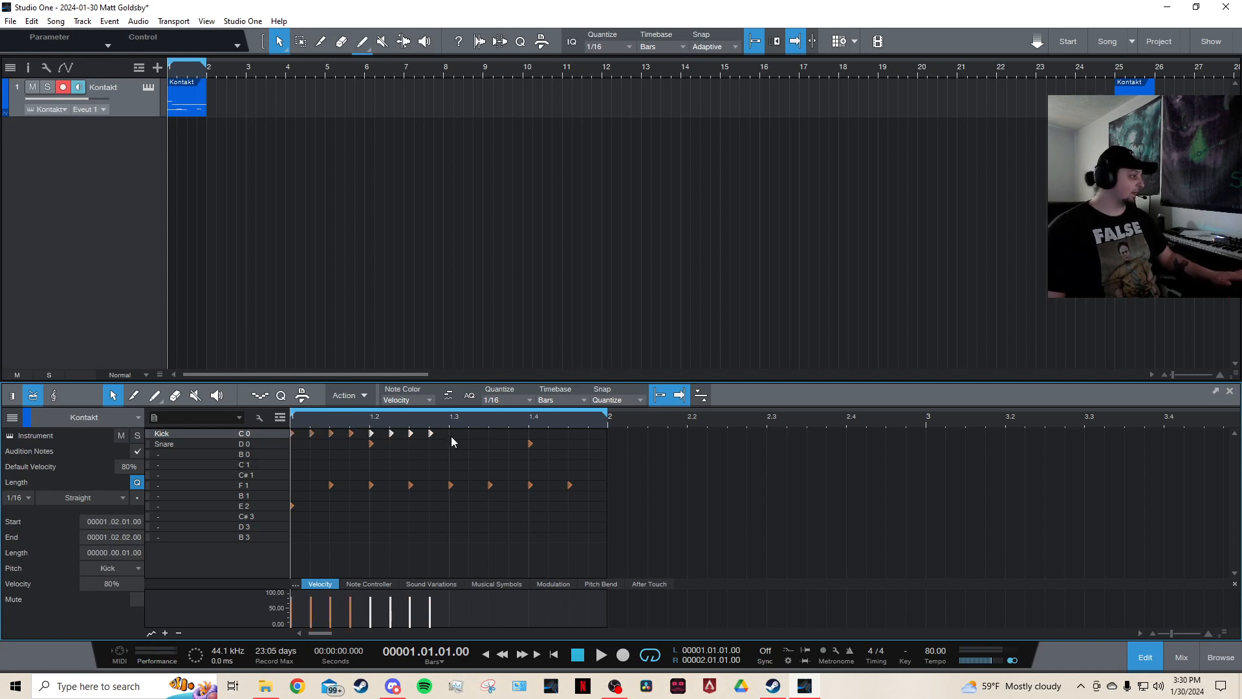
pyautogui.moveTo(450, 429); pyautogui.dragTo(411, 439)
pyautogui.moveTo(293, 436); pyautogui.dragTo(292, 436)
pyautogui.press('d')
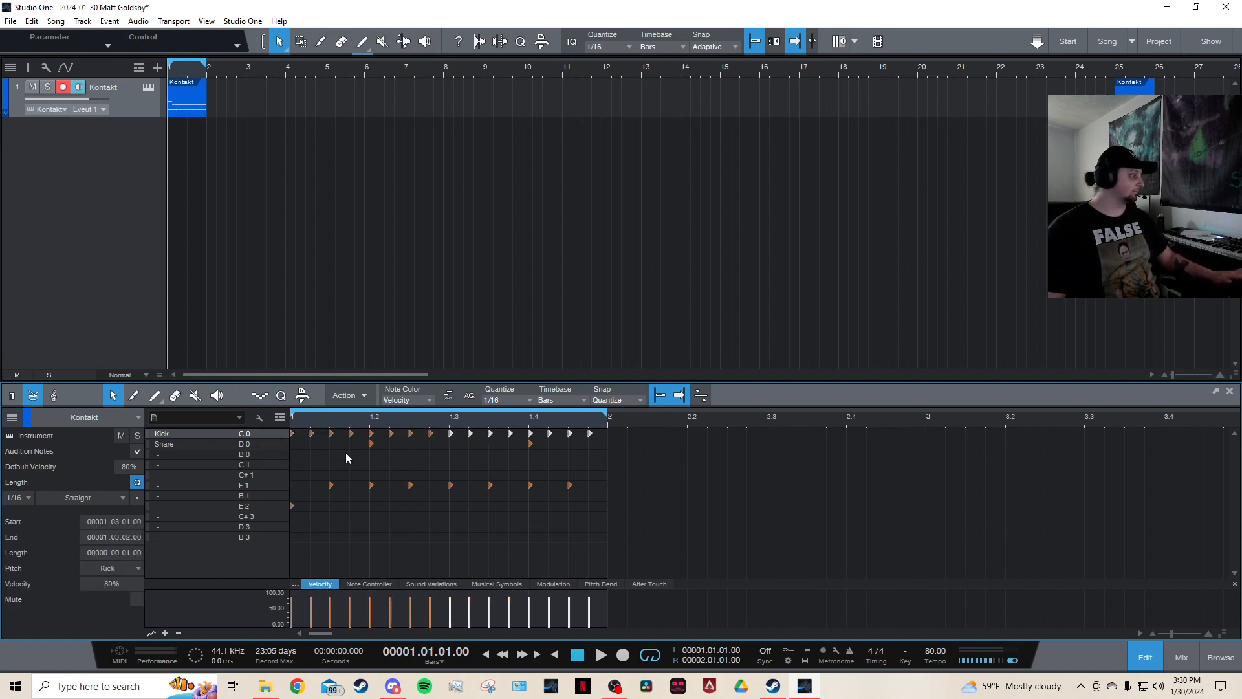
pyautogui.click(345, 447)
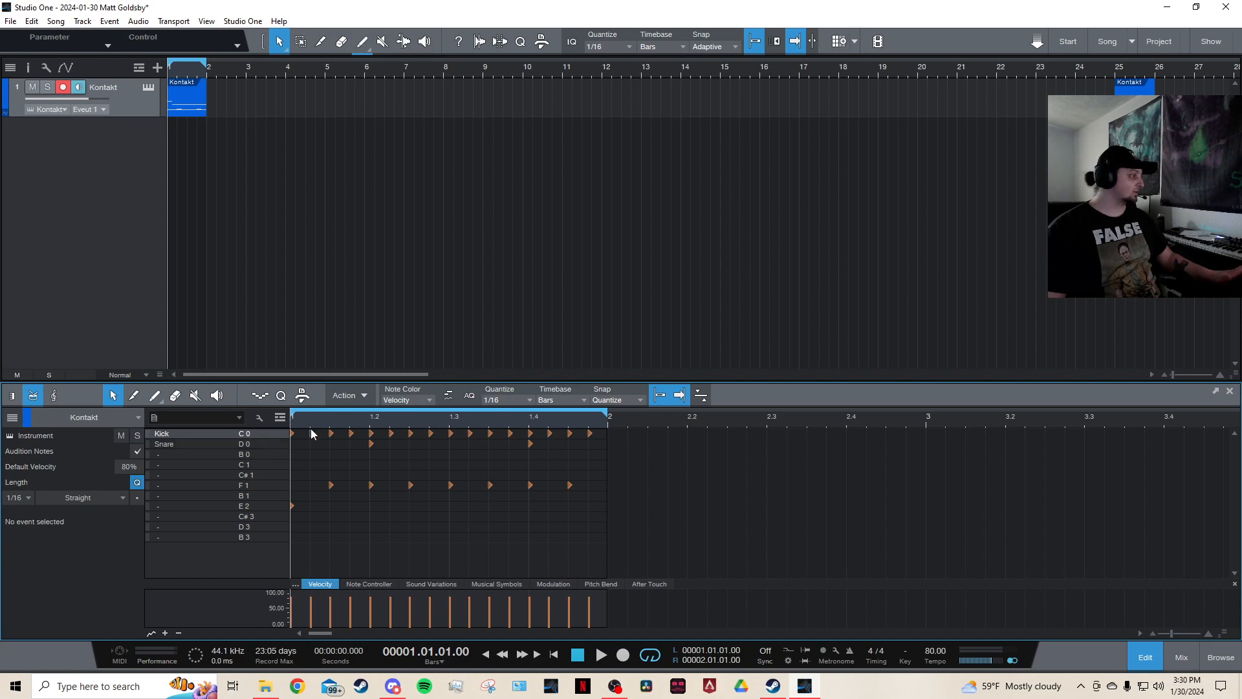
# Play back the loop and return to the start.
pyautogui.press('space')
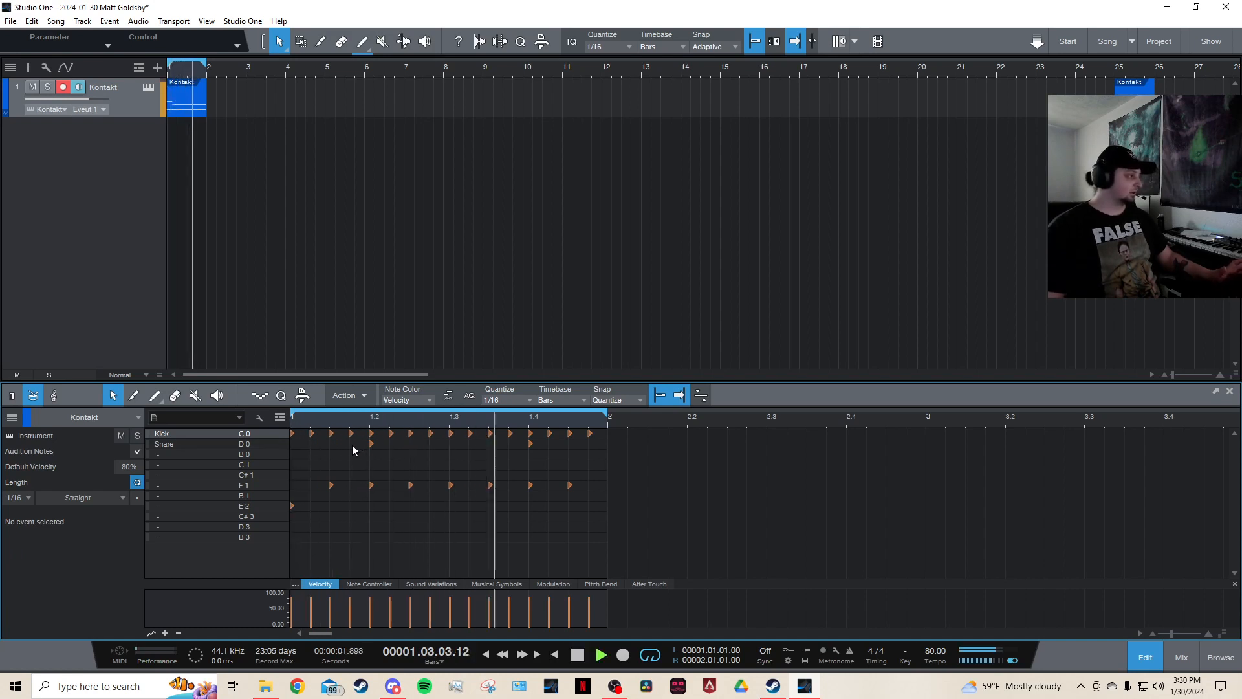
pyautogui.press('space')
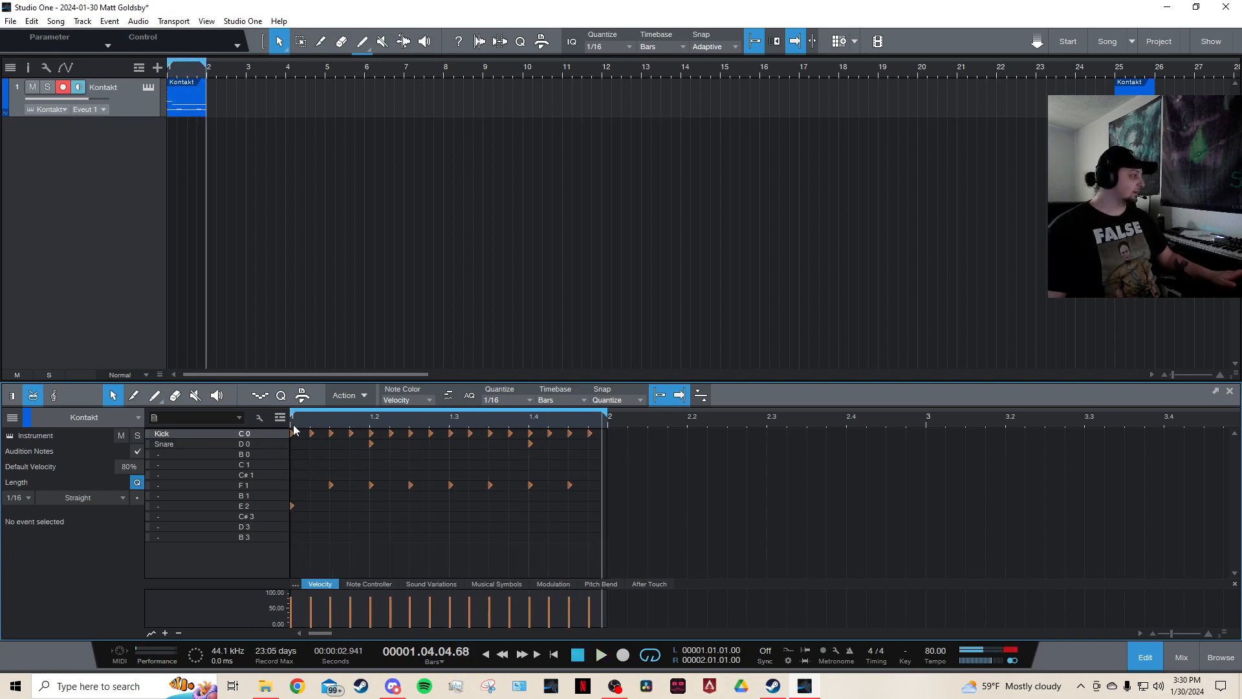
pyautogui.click(293, 424)
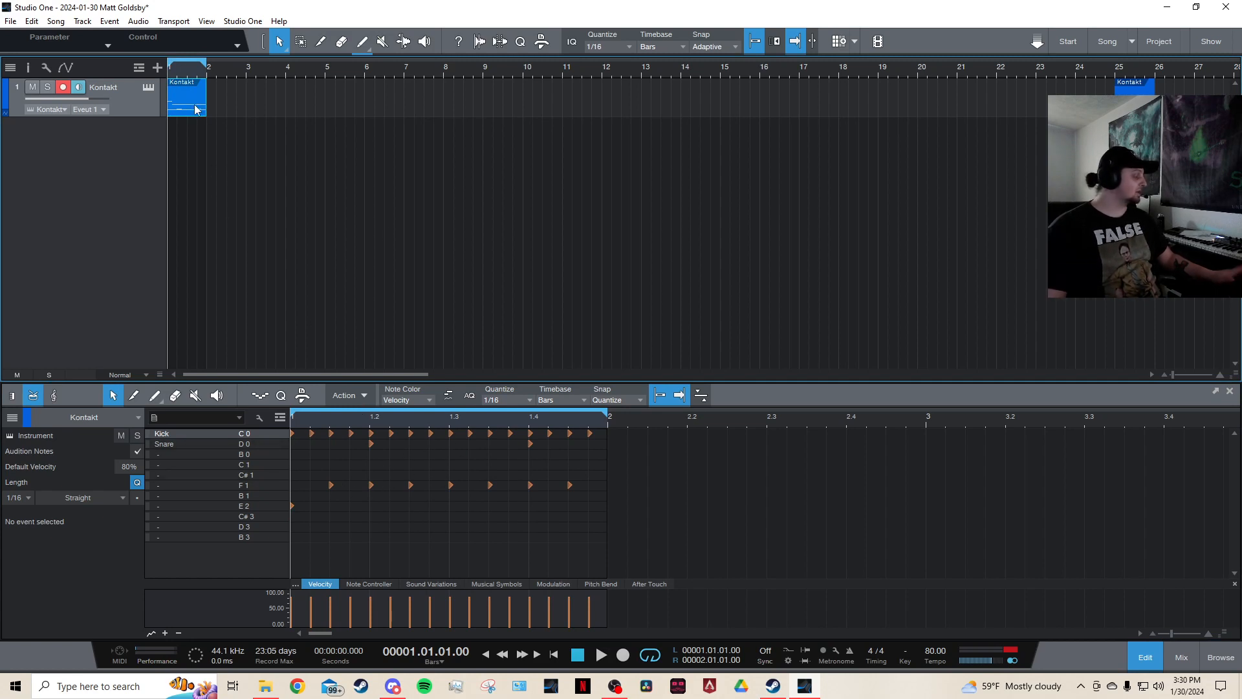
pyautogui.press('d')
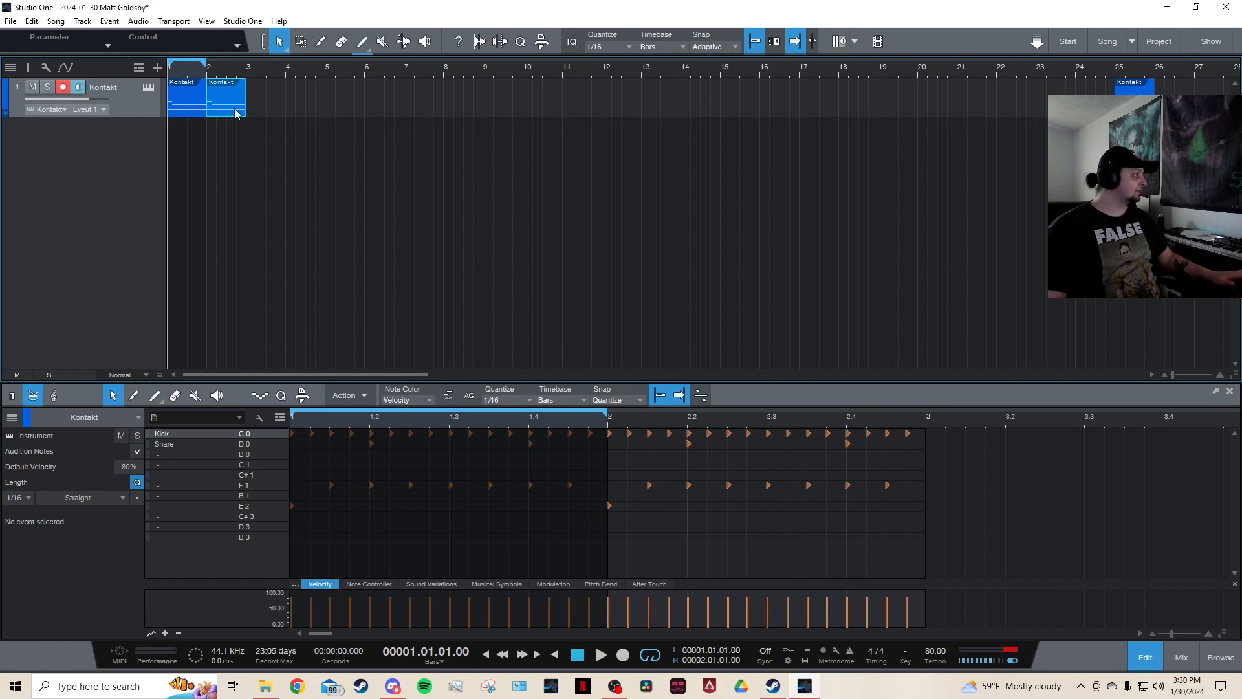
pyautogui.click(191, 104)
pyautogui.click(215, 105)
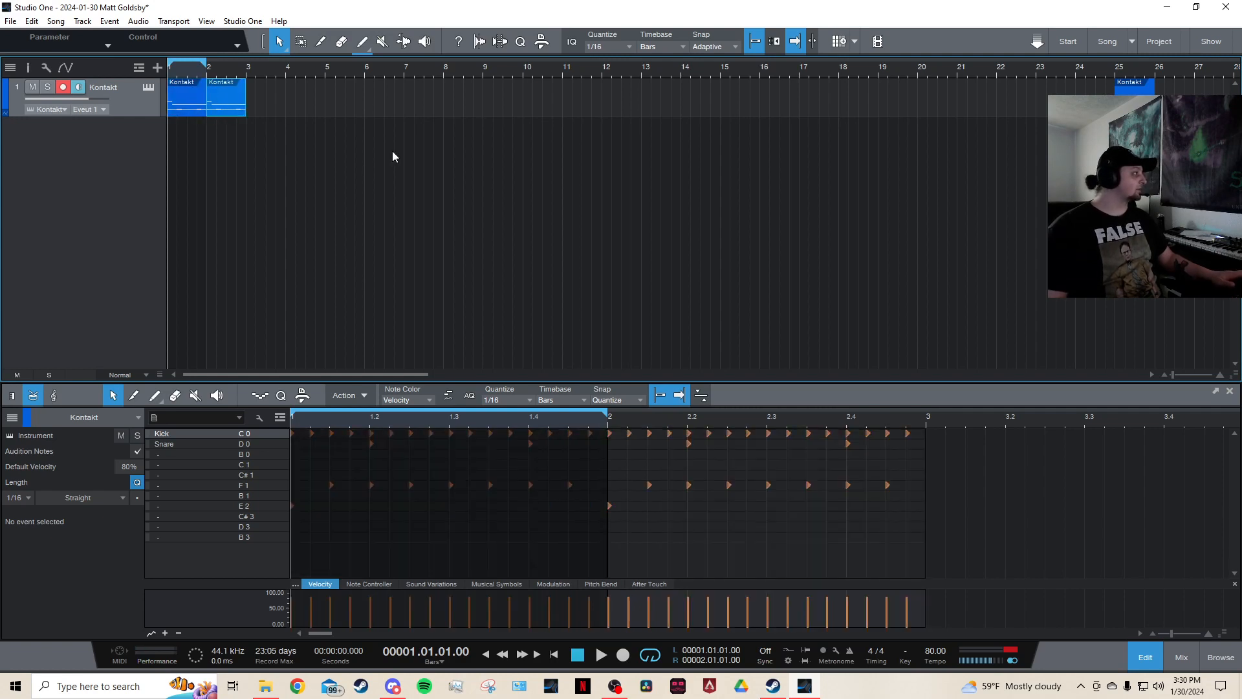
pyautogui.press('Delete')
pyautogui.click(195, 108)
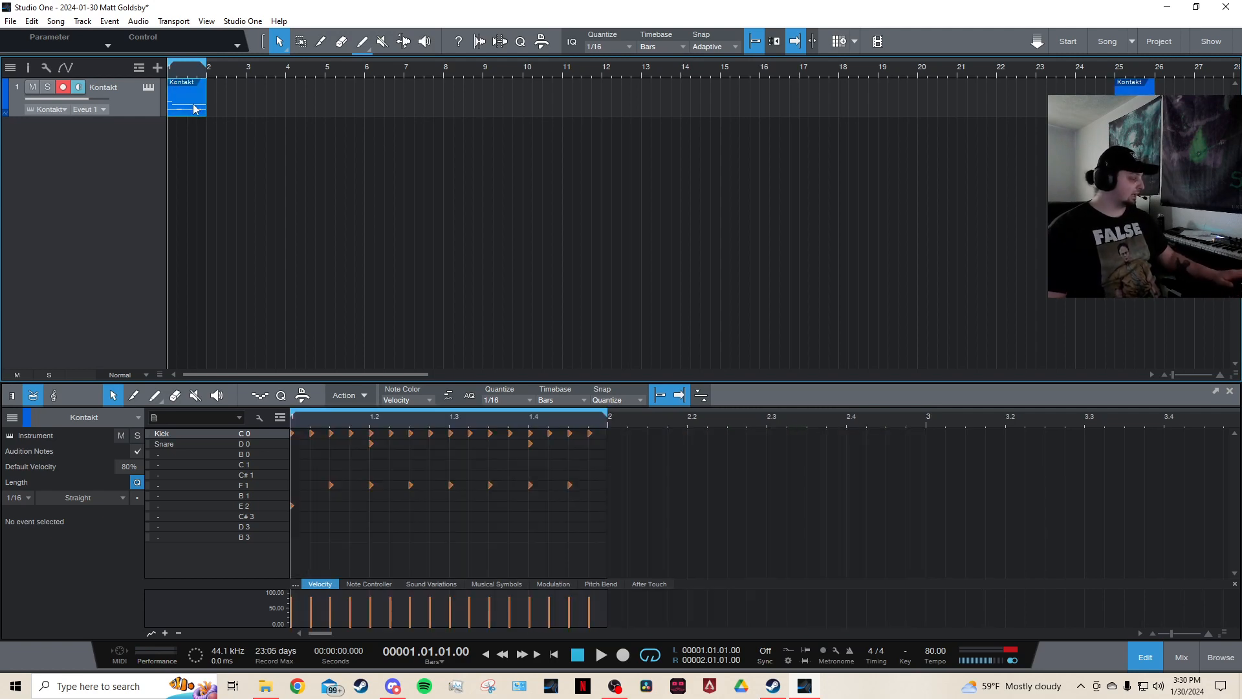
# Duplicate the drum part into bar 2 and extend the loop across both bars.
pyautogui.press('d')
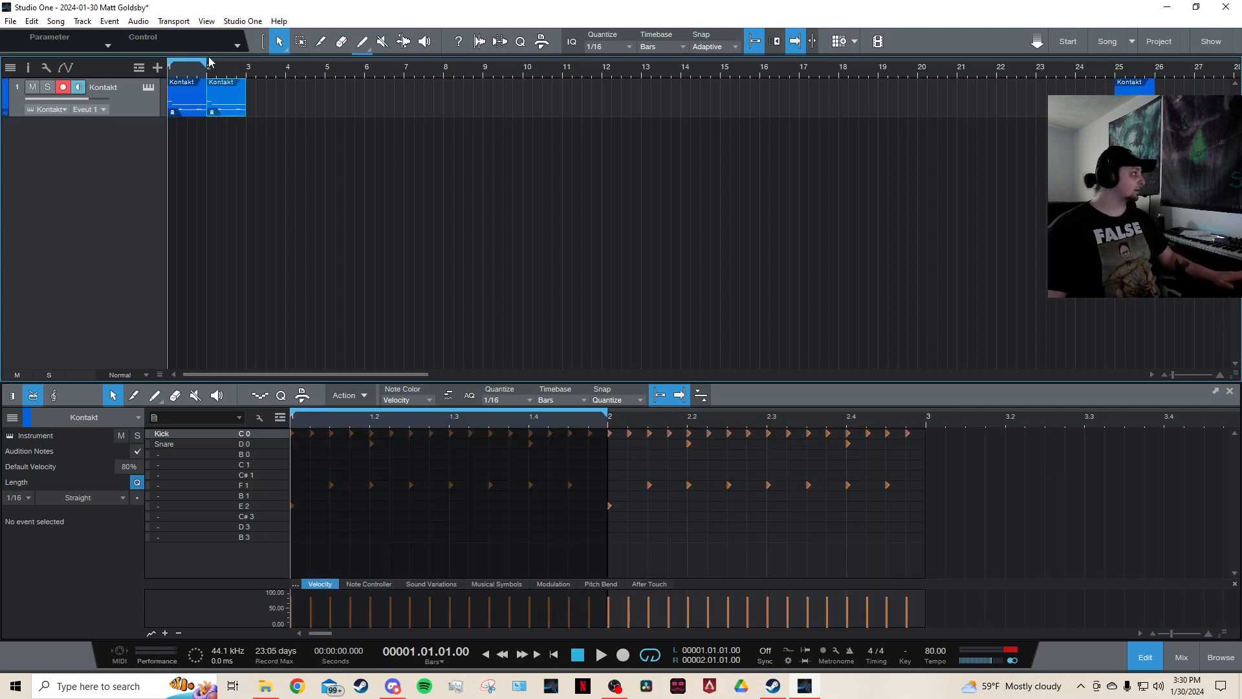
pyautogui.moveTo(214, 68)
pyautogui.mouseDown()
pyautogui.moveTo(218, 89)
pyautogui.moveTo(228, 71)
pyautogui.moveTo(203, 86)
pyautogui.mouseUp()
pyautogui.moveTo(251, 374); pyautogui.dragTo(237, 374)
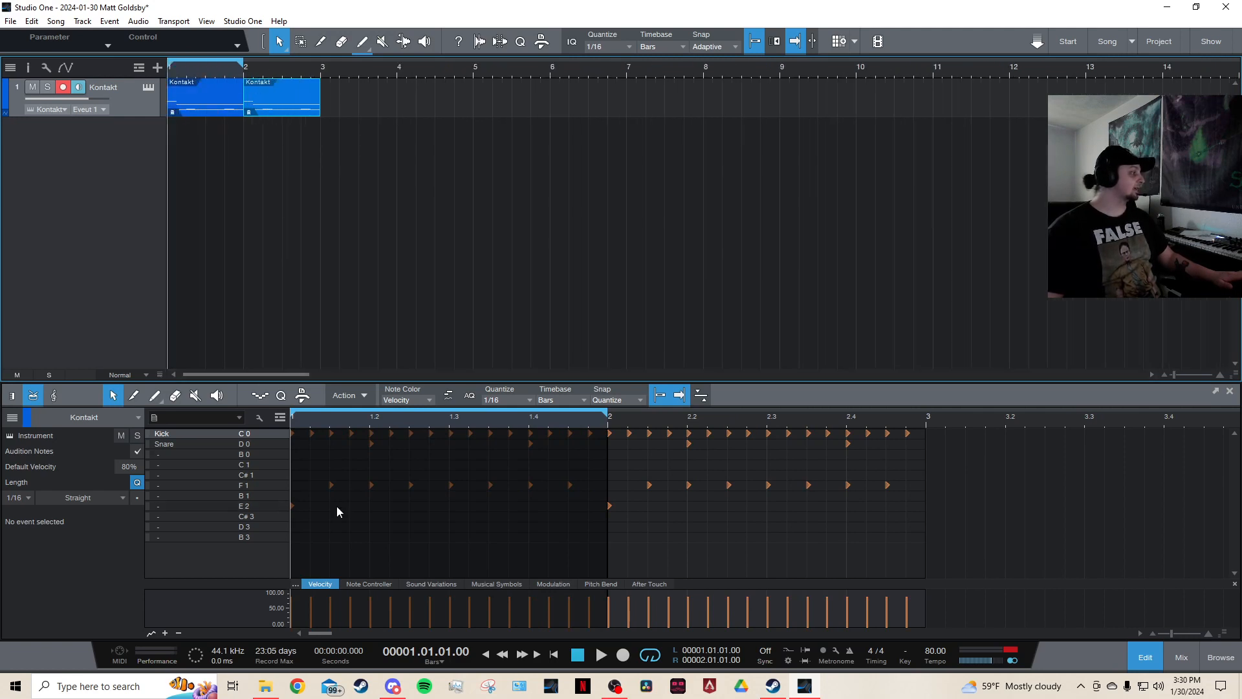
pyautogui.click(411, 604)
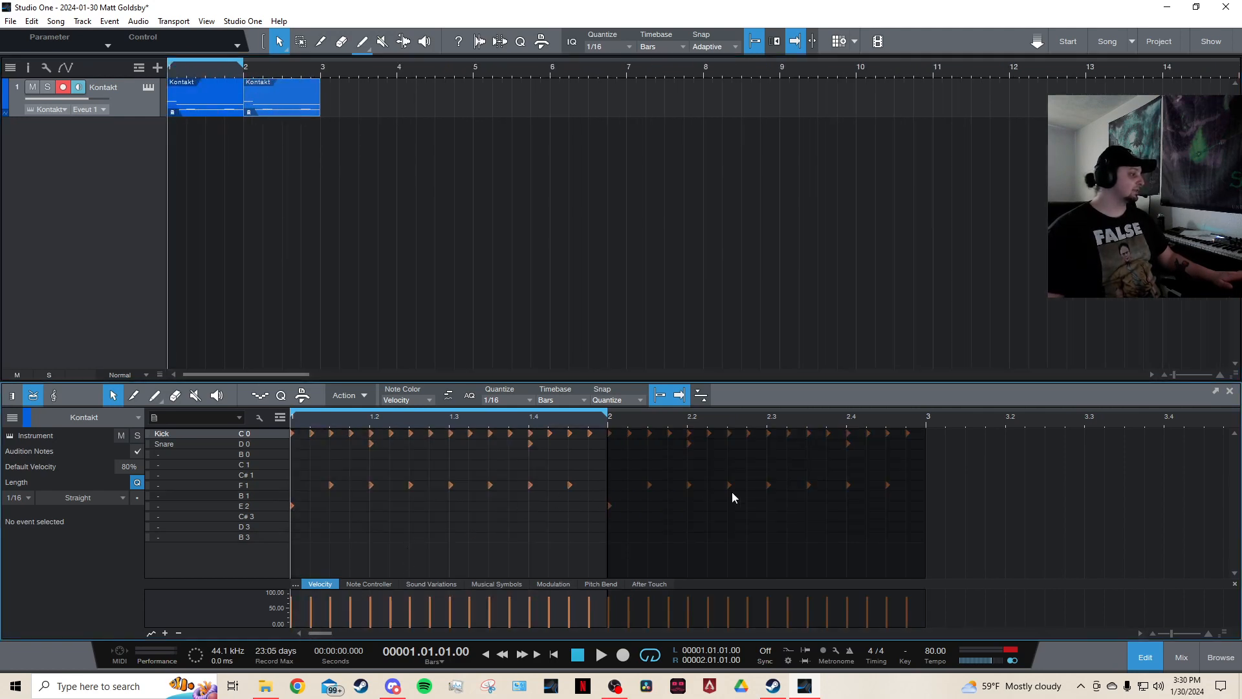
pyautogui.moveTo(607, 416); pyautogui.dragTo(925, 419)
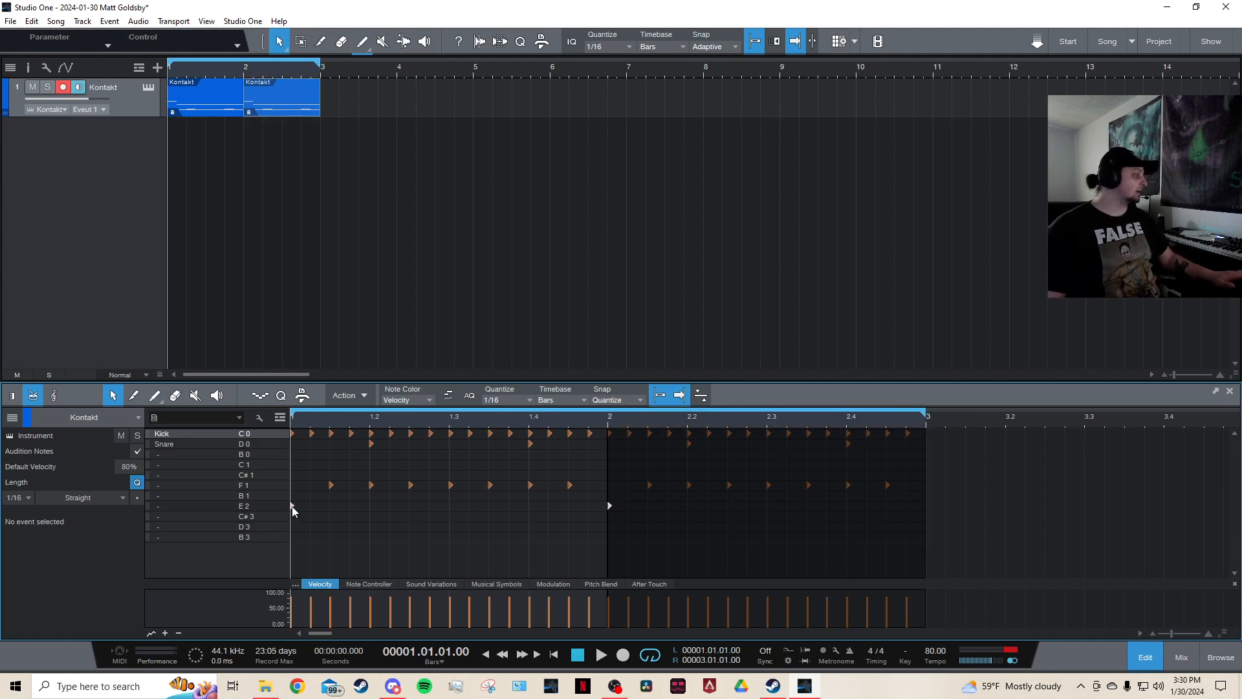
# Move the E 2 hits to pitch B 3 and the F 1 hits to C# 3, then play the loop.
pyautogui.moveTo(292, 506); pyautogui.dragTo(320, 538)
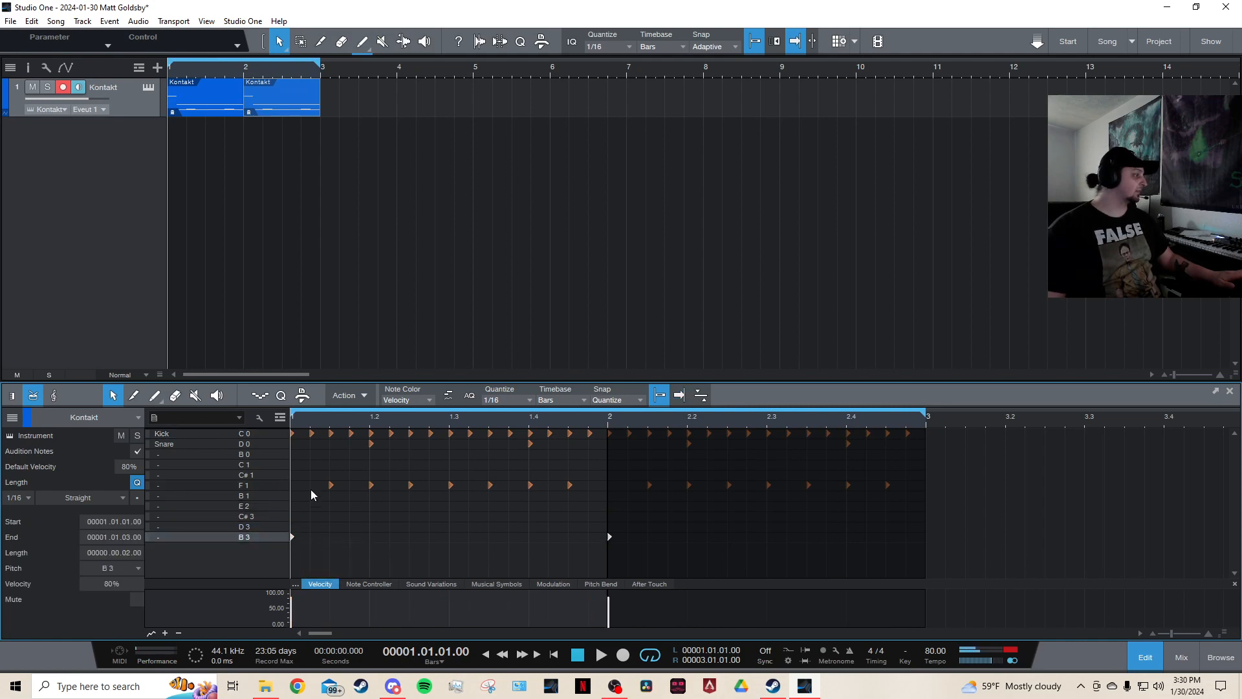
pyautogui.moveTo(310, 489); pyautogui.dragTo(575, 516)
pyautogui.press('space')
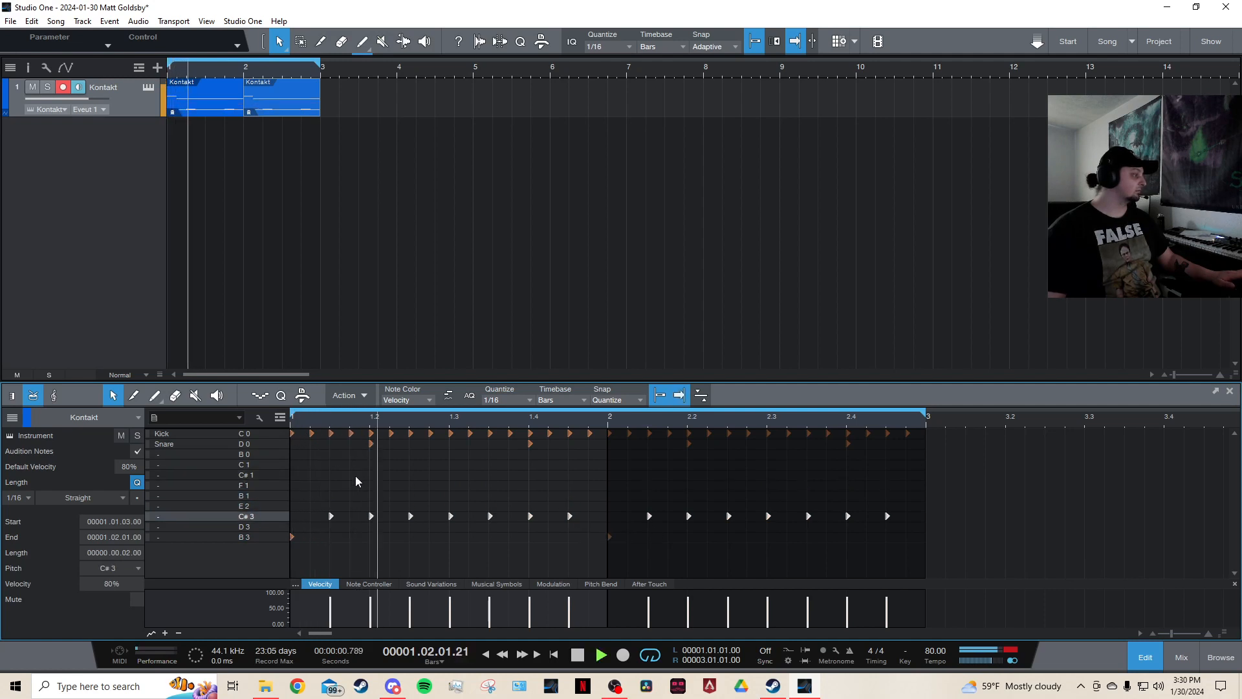
# Stop playback and examine the drum part's notes in the piano-roll and drum-map editor views.
pyautogui.click(657, 531)
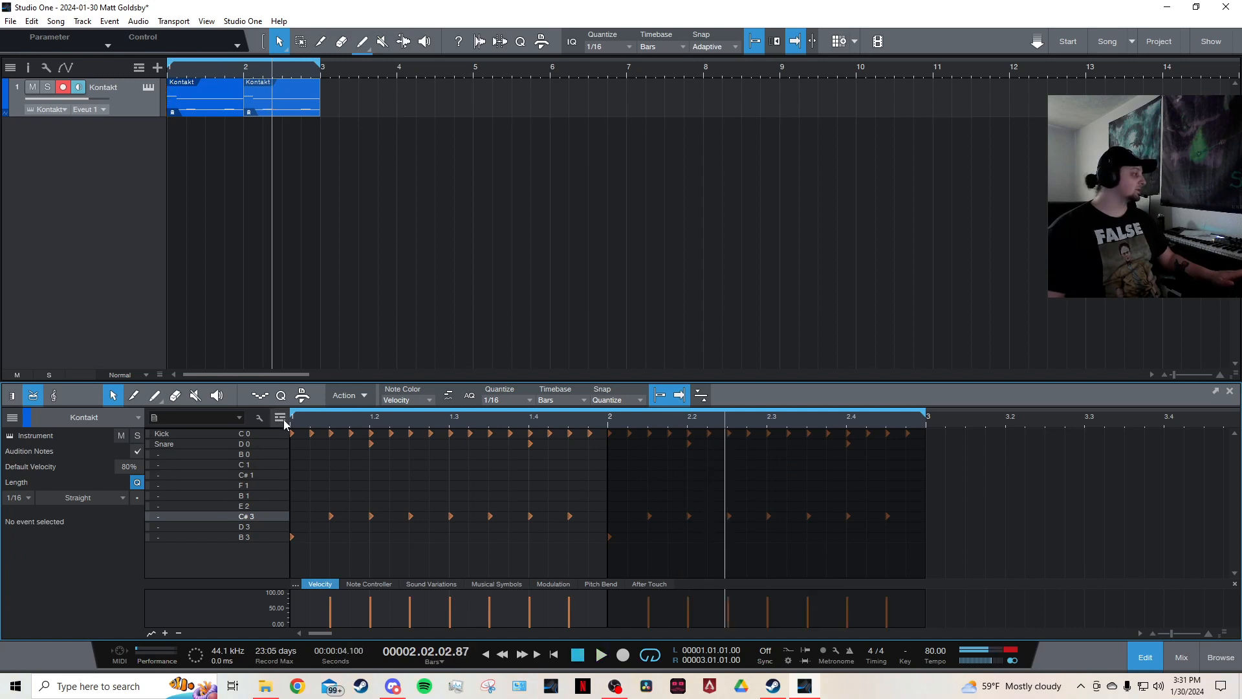
pyautogui.press('space')
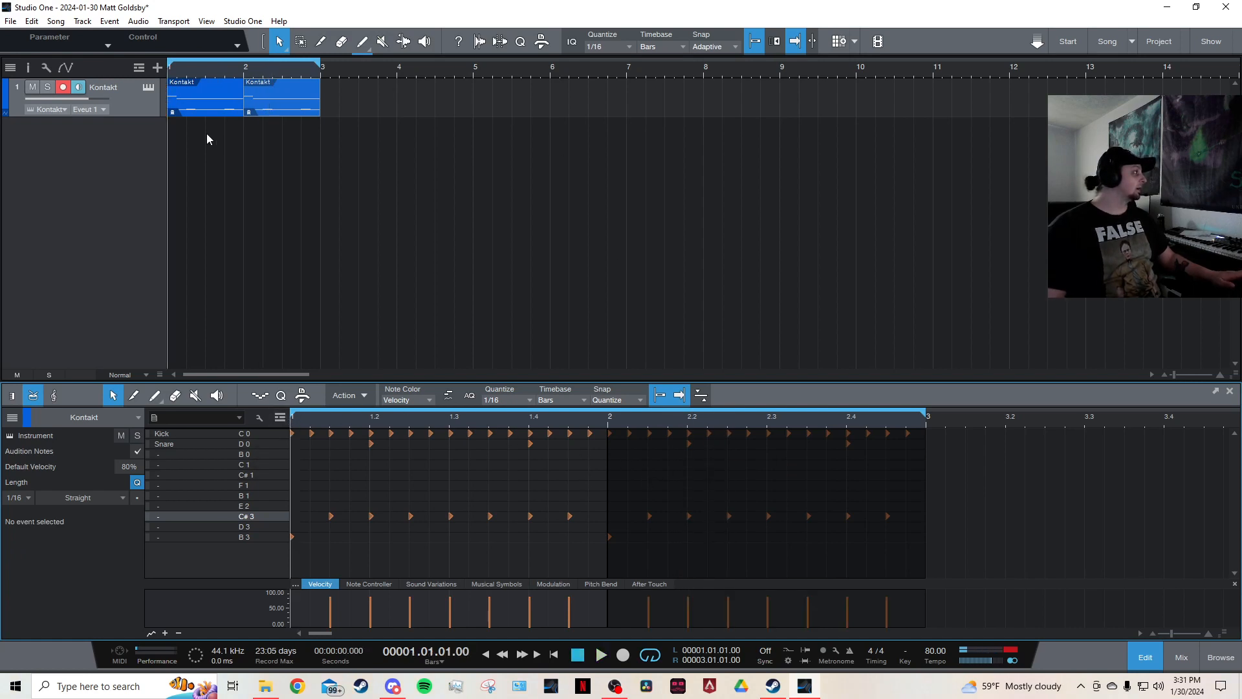
pyautogui.scroll(-3, 305, 68)
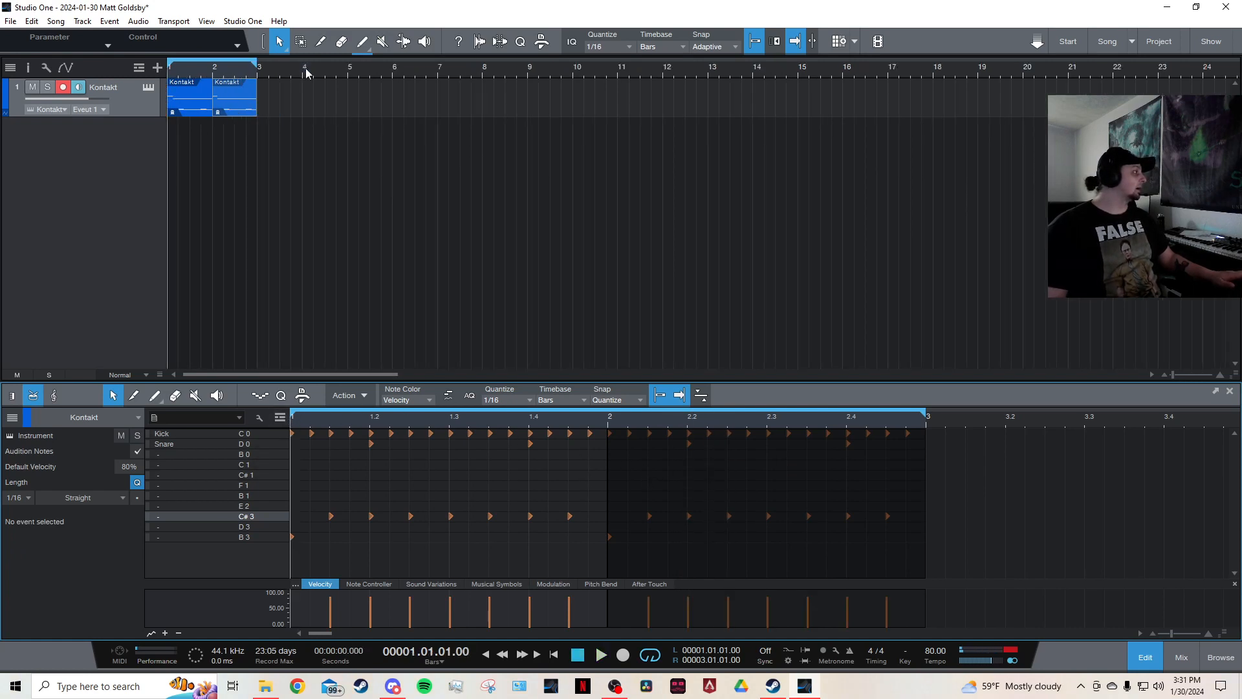
pyautogui.click(239, 108)
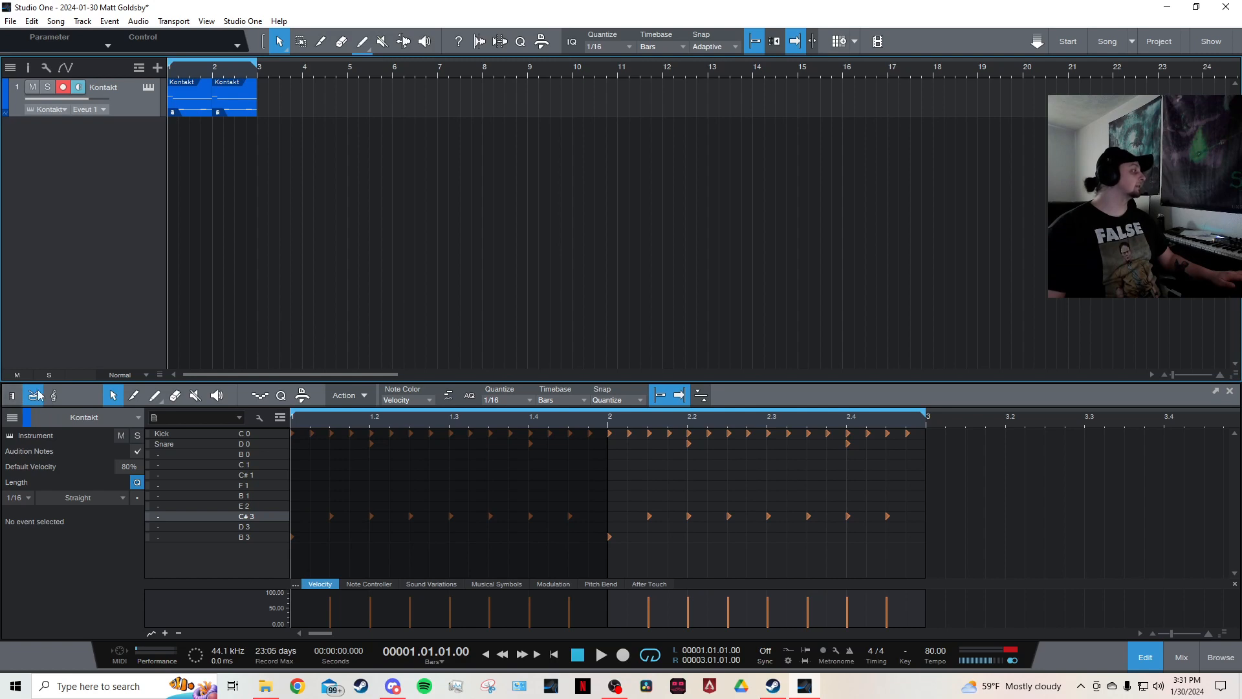
pyautogui.click(12, 395)
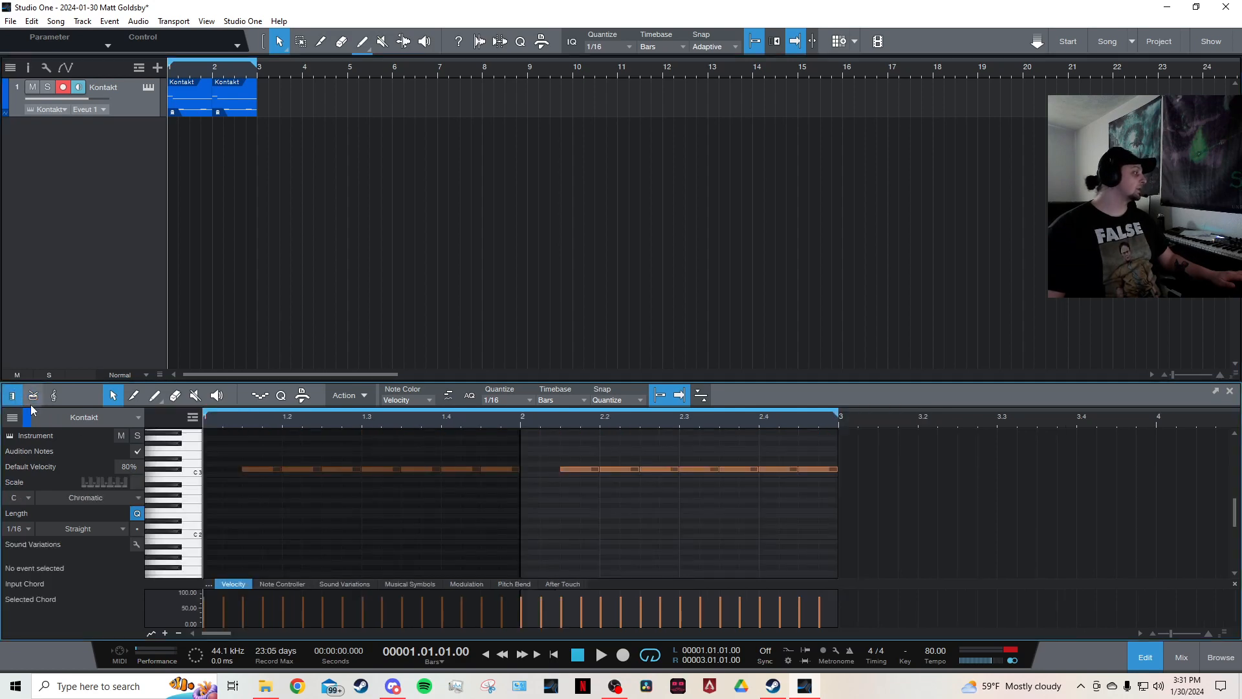
pyautogui.scroll(-3, 224, 418)
pyautogui.scroll(-5, 227, 487)
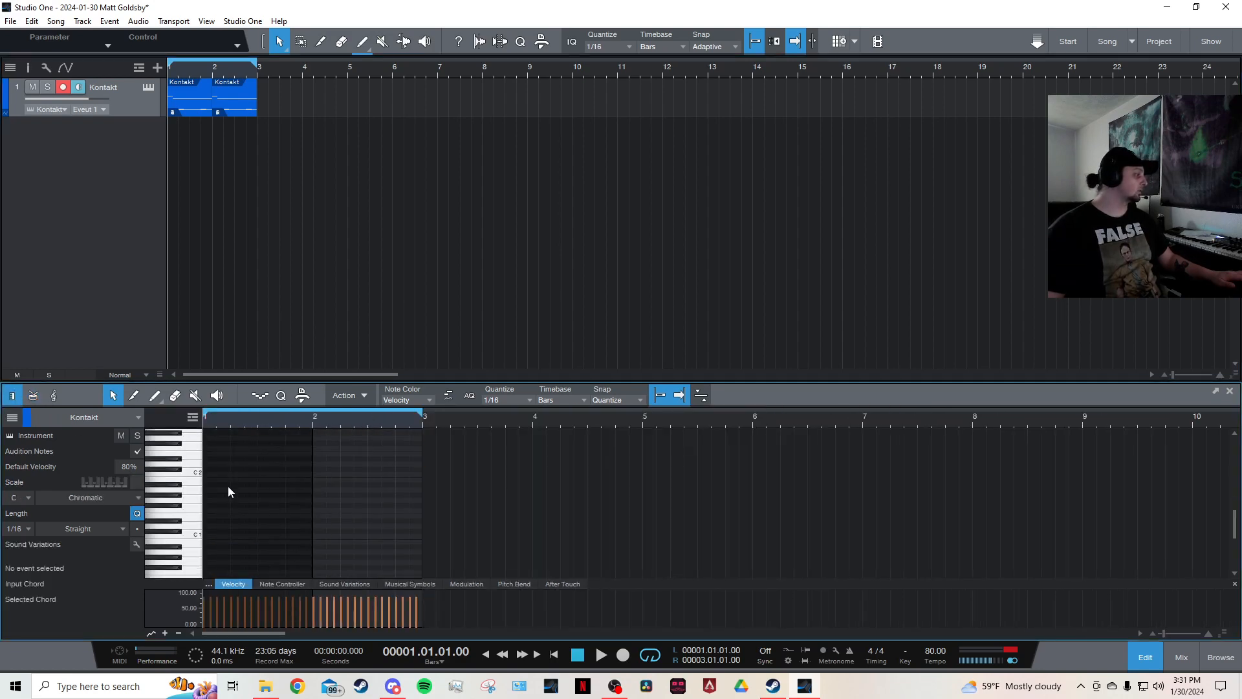
pyautogui.scroll(4, 233, 453)
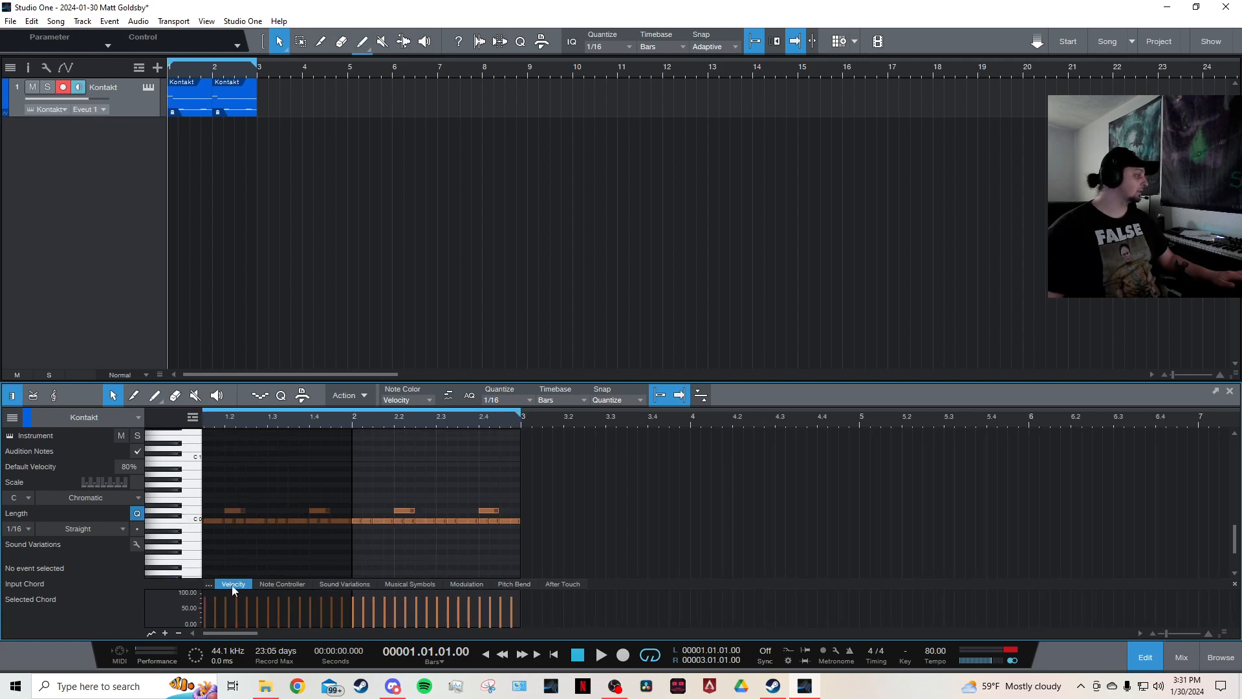
pyautogui.scroll(5, 245, 468)
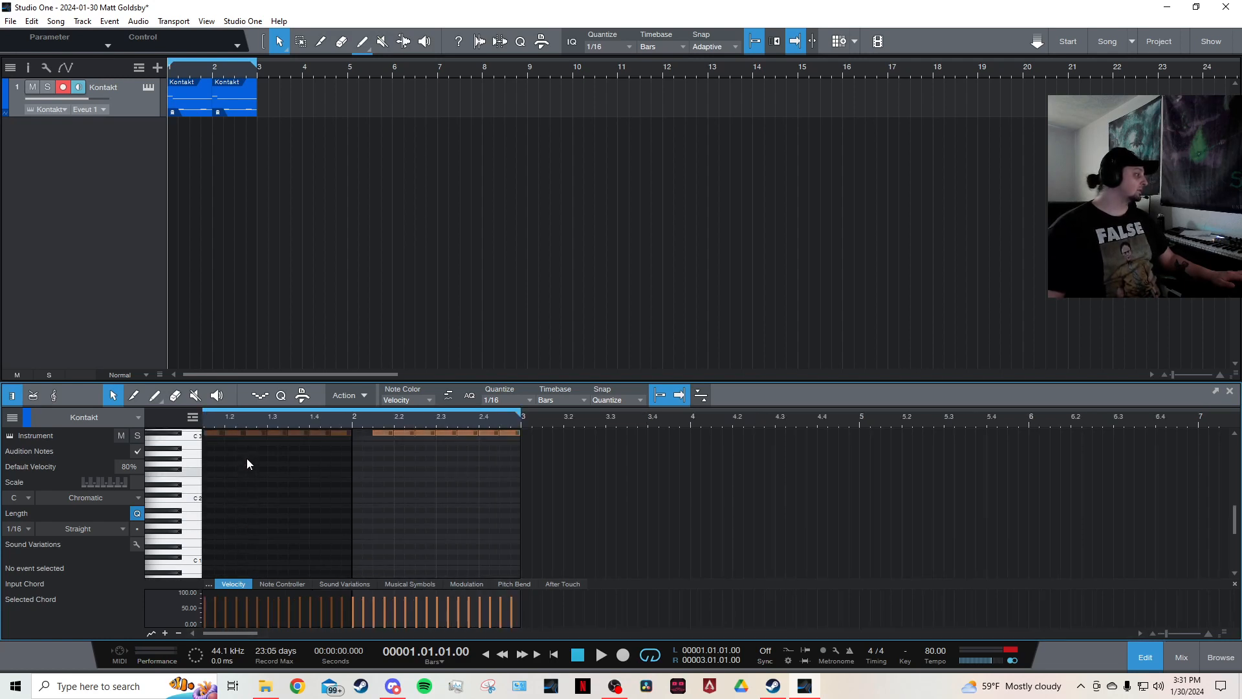
pyautogui.scroll(2, 249, 459)
pyautogui.click(238, 462)
pyautogui.scroll(-2, 245, 457)
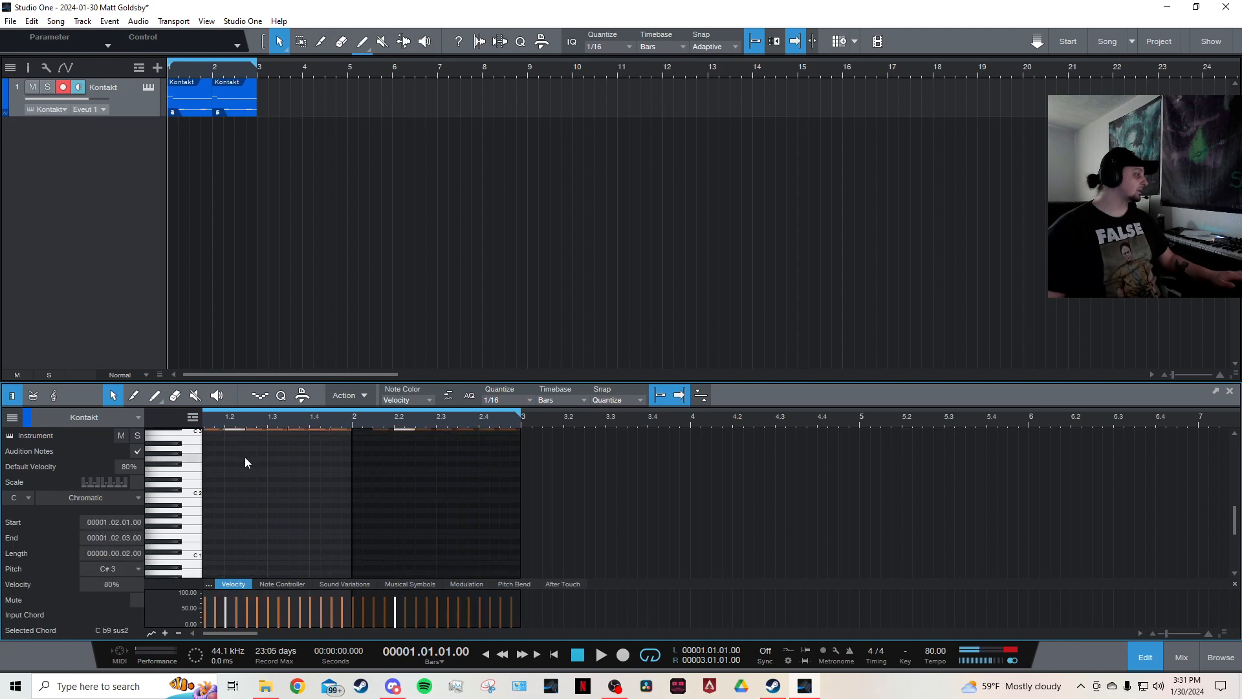
pyautogui.scroll(-3, 245, 457)
pyautogui.scroll(1, 243, 479)
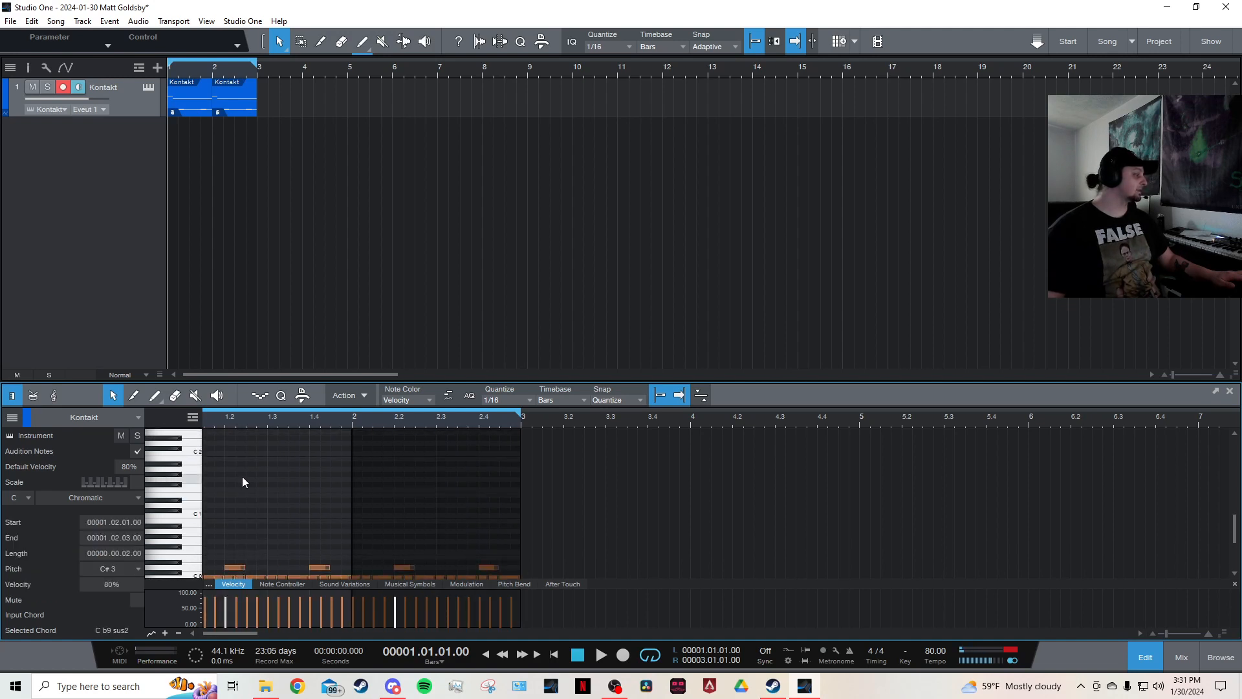
pyautogui.click(33, 395)
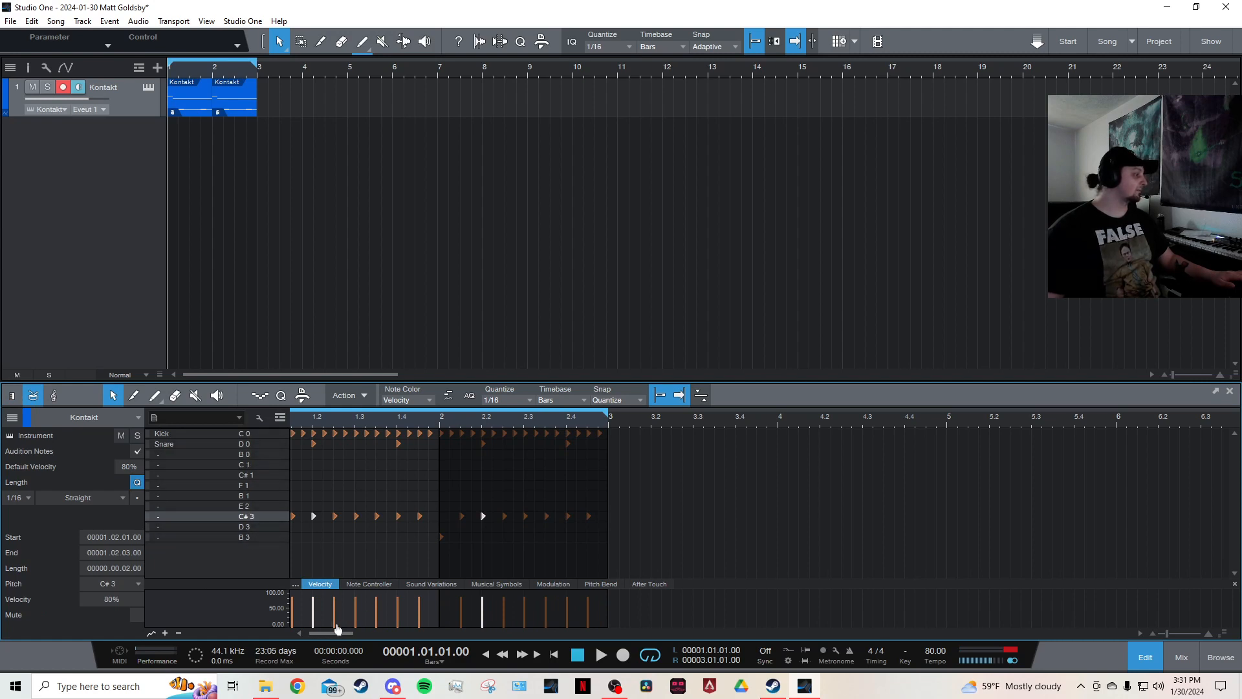
pyautogui.moveTo(337, 628); pyautogui.dragTo(263, 622)
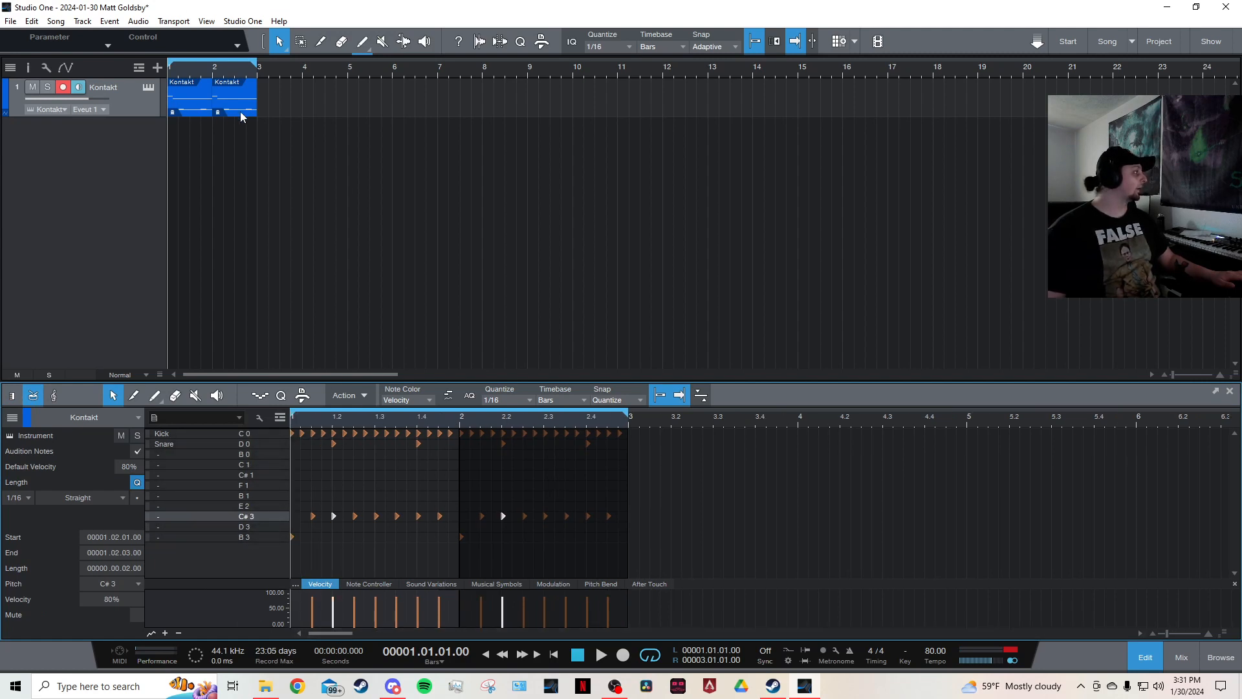
# Create a new empty event in bar 3, open it in the editor and place a snare hit at its start.
pyautogui.doubleClick(287, 109)
pyautogui.scroll(3, 644, 418)
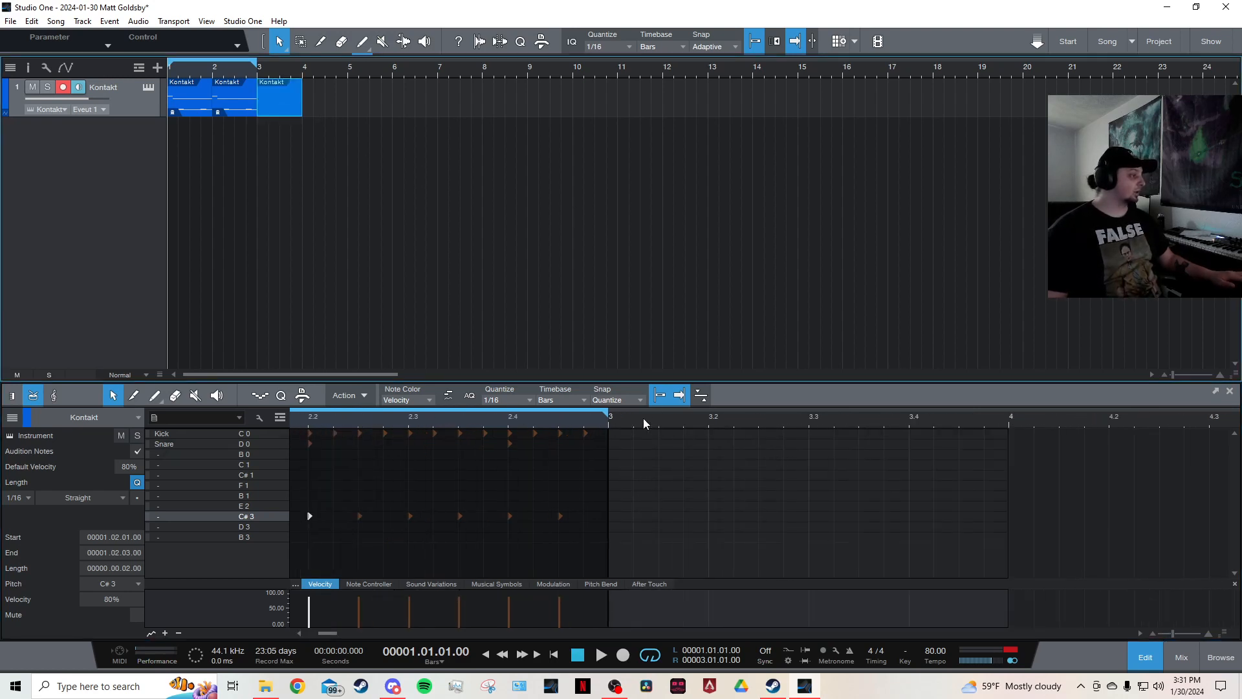
pyautogui.click(1140, 633)
pyautogui.click(1140, 631)
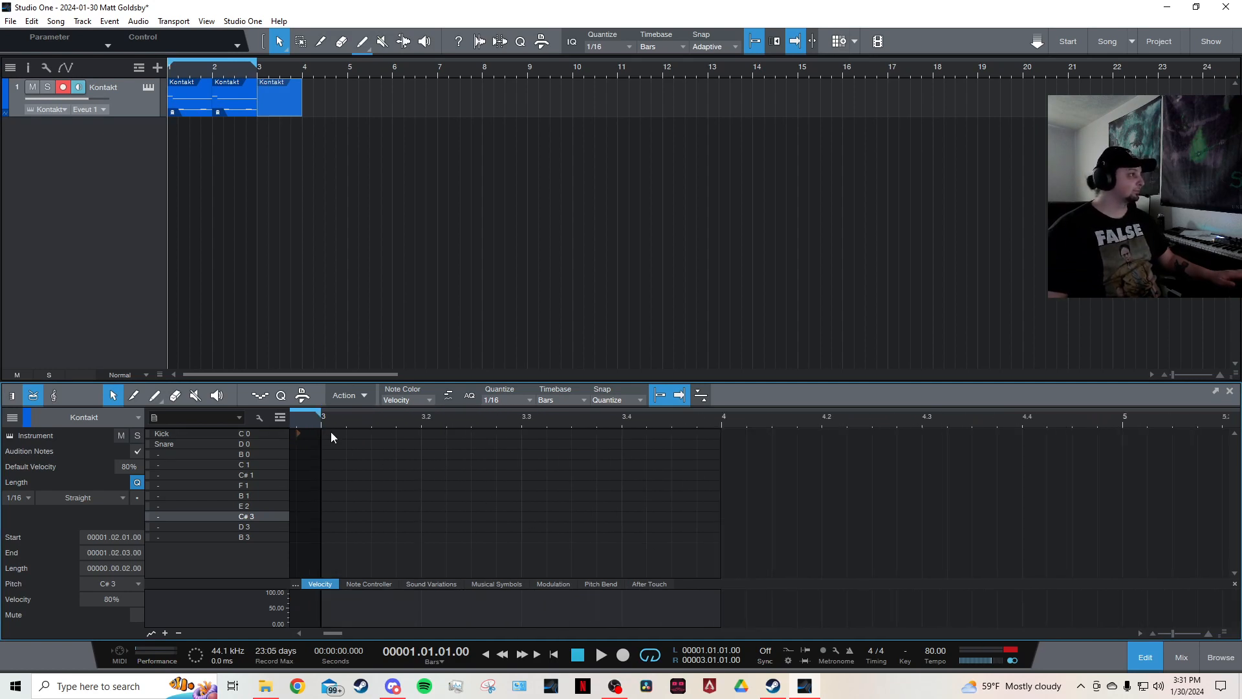
pyautogui.click(726, 48)
pyautogui.click(591, 142)
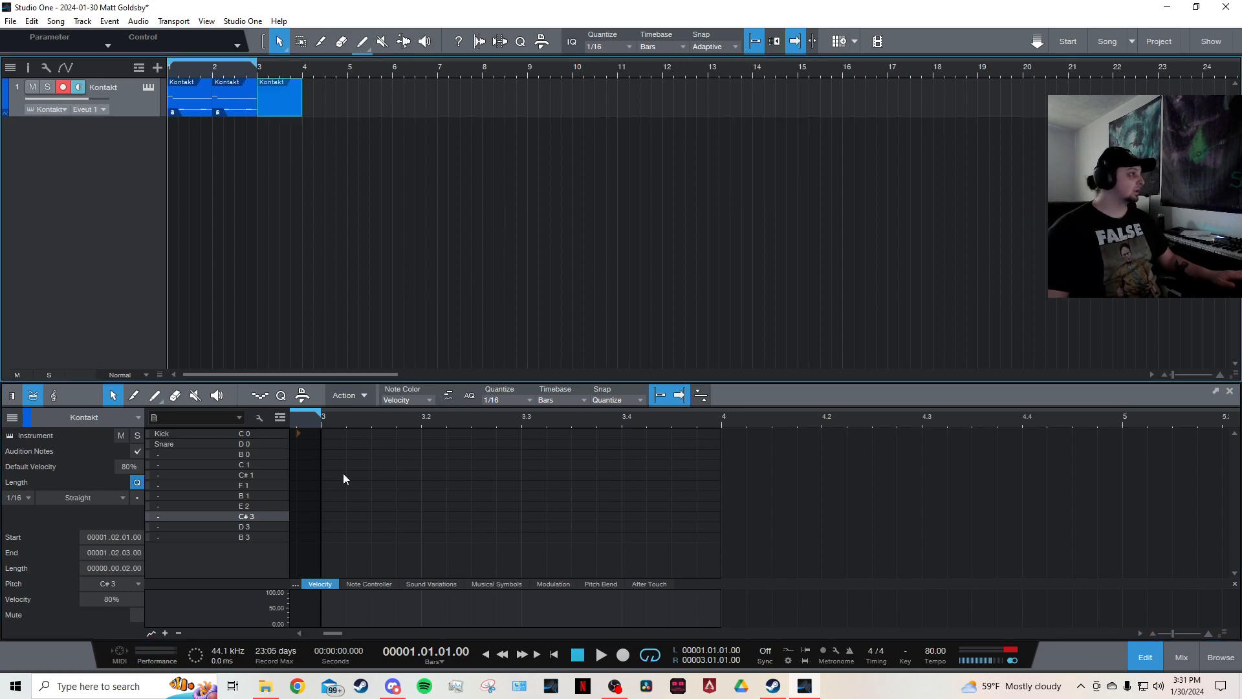
pyautogui.click(331, 434)
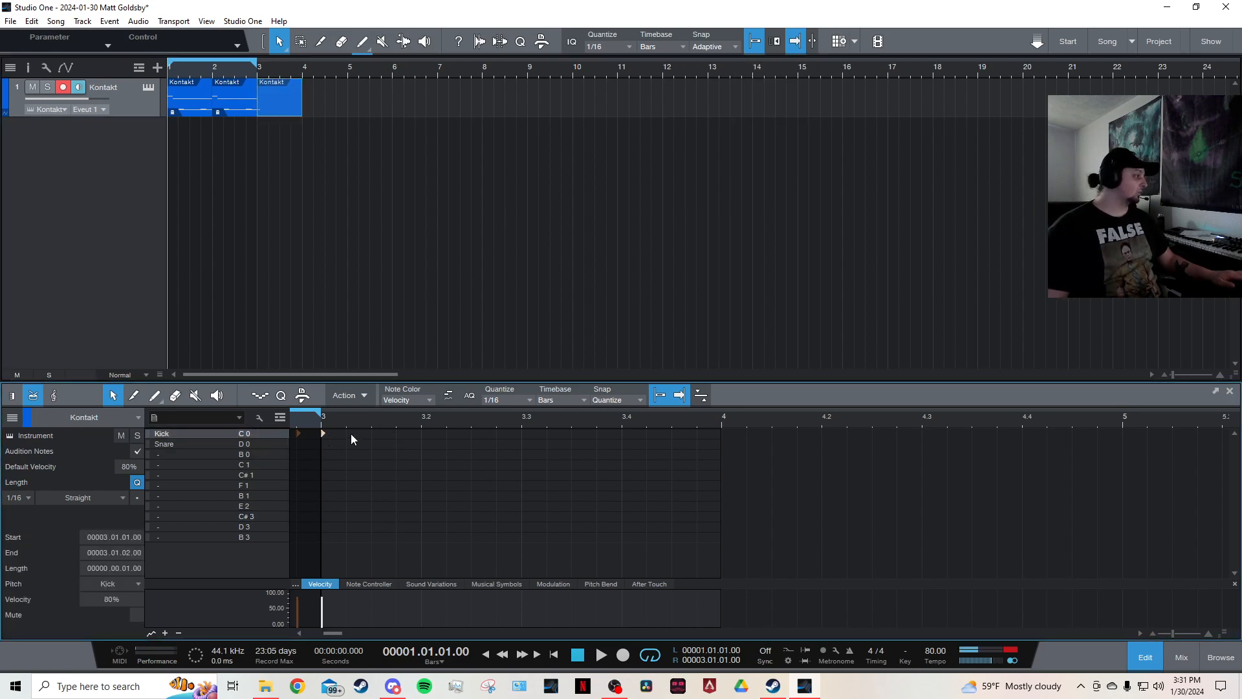
pyautogui.moveTo(371, 432)
pyautogui.mouseDown()
pyautogui.moveTo(312, 442)
pyautogui.moveTo(348, 441)
pyautogui.moveTo(332, 452)
pyautogui.moveTo(354, 438)
pyautogui.mouseUp()
# Build a sixteenth-note fill of four hits each on snare, B 0, C 1 and C# 1 across bar 3.
pyautogui.click(348, 443)
pyautogui.click(373, 443)
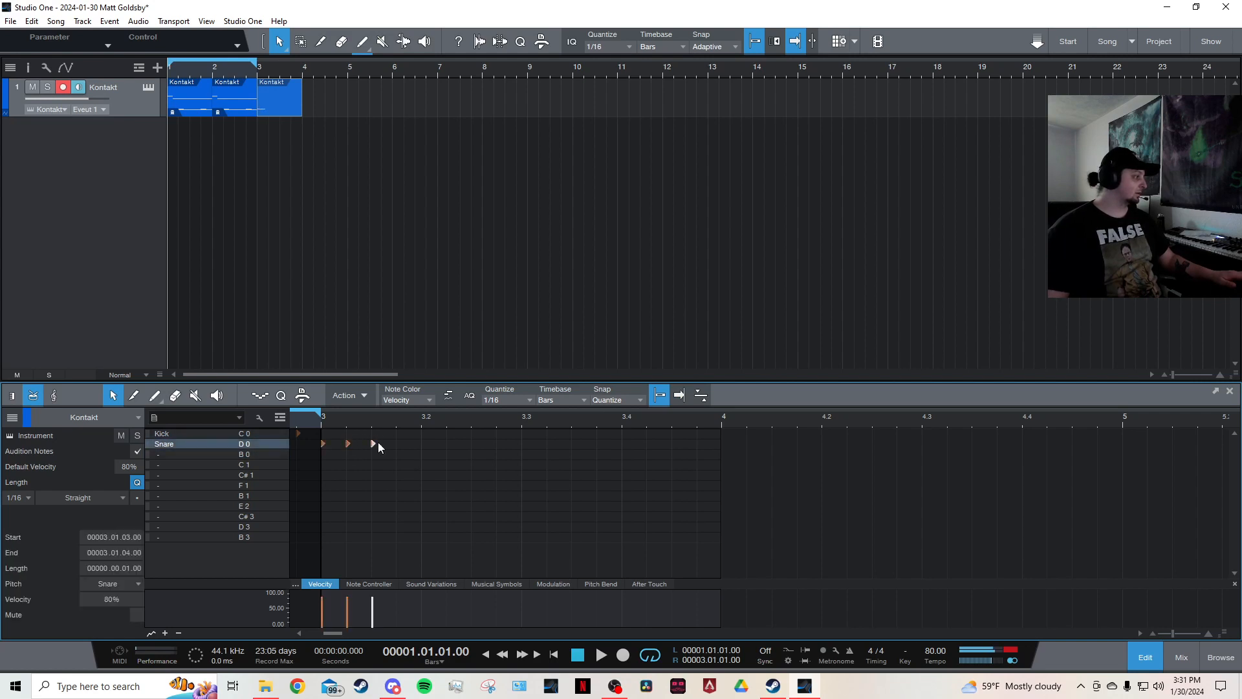
pyautogui.click(397, 444)
pyautogui.moveTo(420, 440); pyautogui.dragTo(327, 455)
pyautogui.press('d')
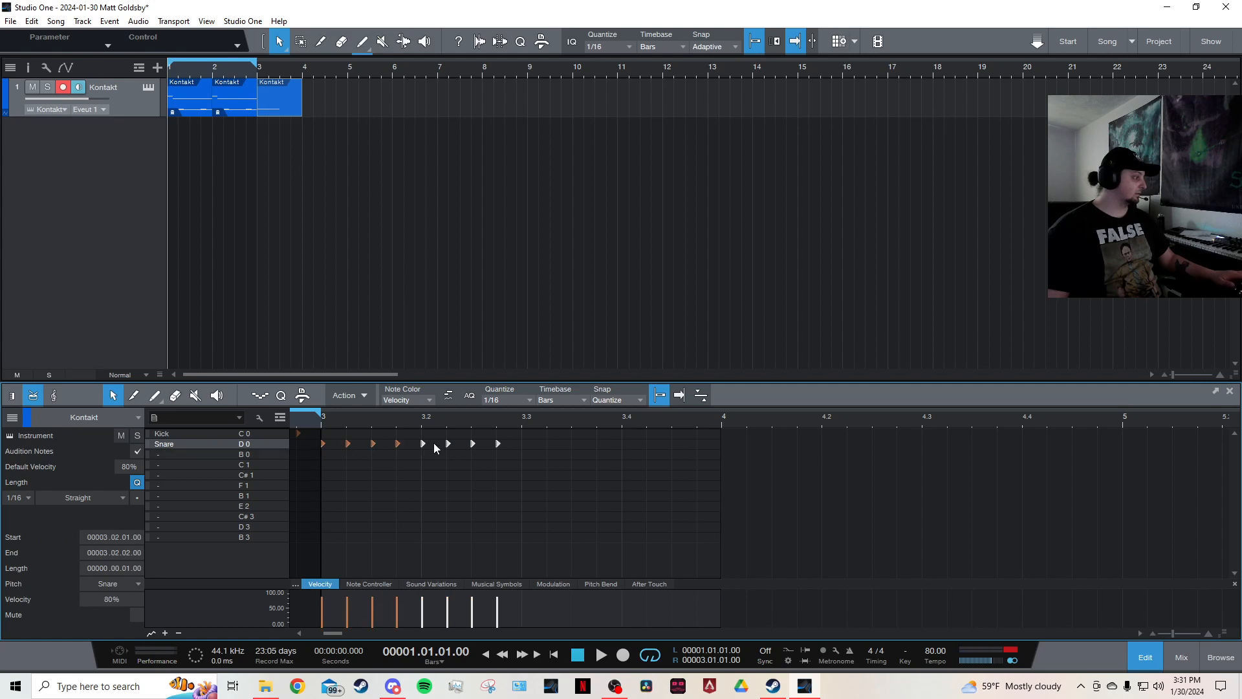
pyautogui.moveTo(424, 447); pyautogui.dragTo(423, 456)
pyautogui.press('d')
pyautogui.moveTo(525, 453); pyautogui.dragTo(540, 475)
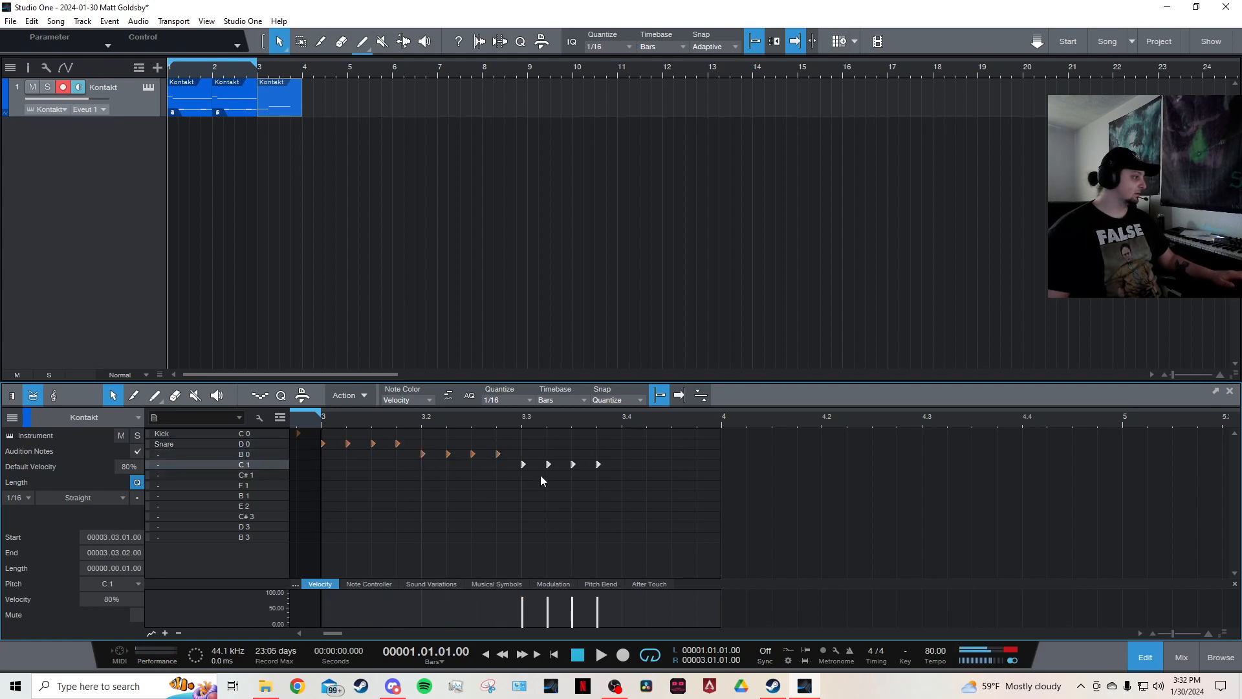
pyautogui.press('d')
pyautogui.moveTo(623, 472); pyautogui.dragTo(627, 478)
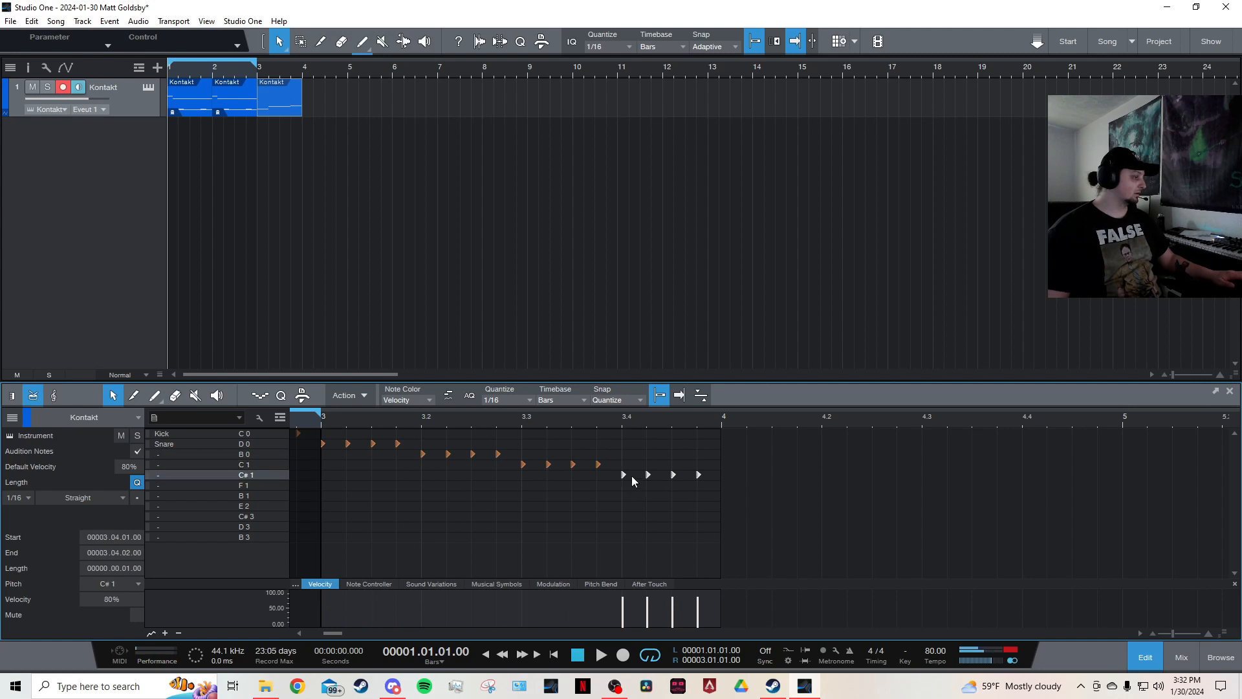
# Lengthen the bar-3 event to end at bar 5, and undo a duplicate made of it.
pyautogui.moveTo(291, 115); pyautogui.dragTo(347, 115)
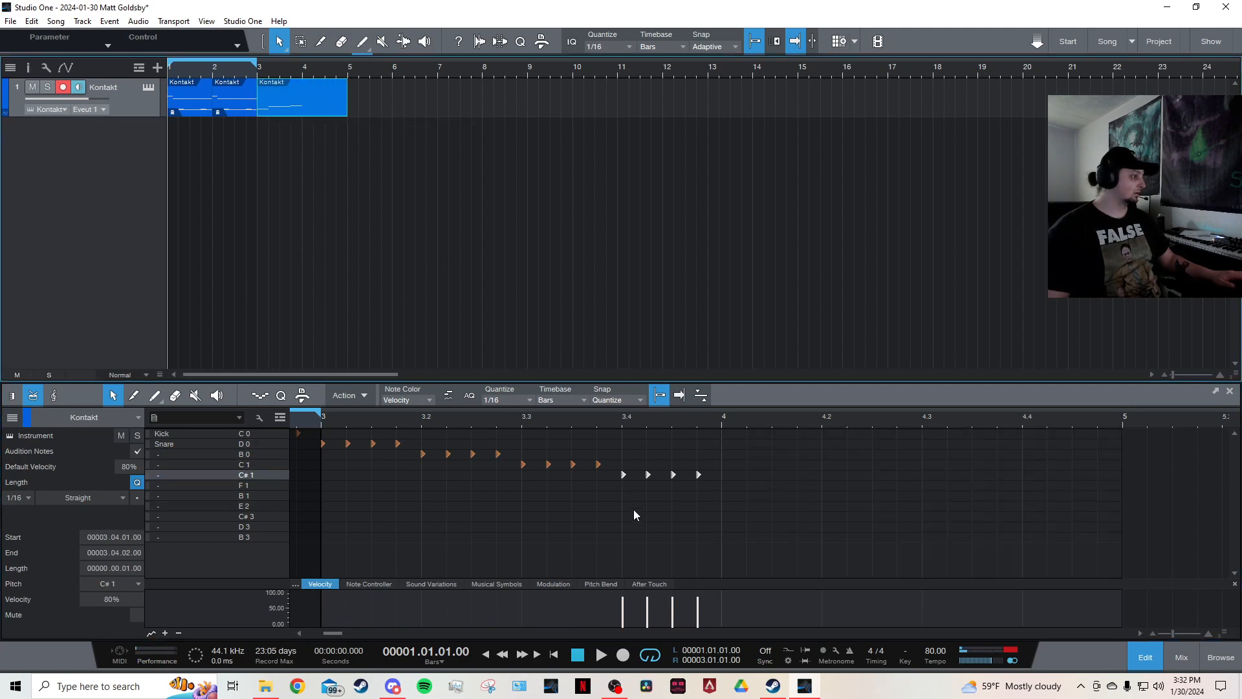
pyautogui.press('d')
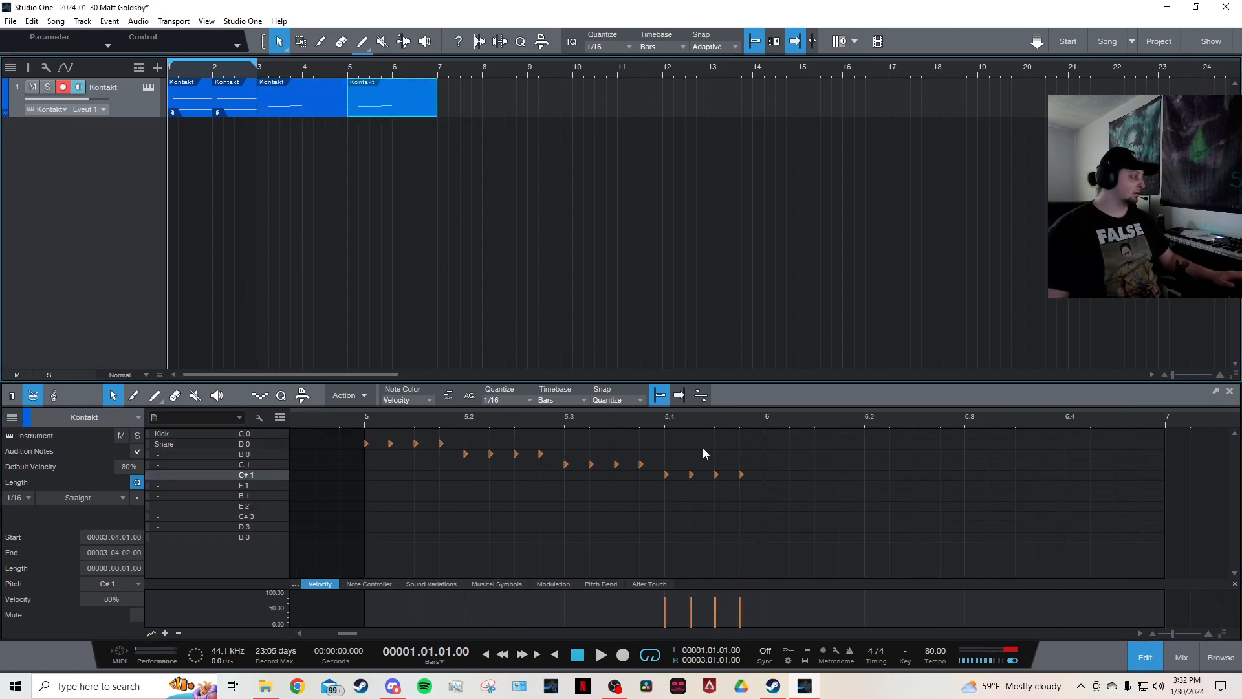
pyautogui.hotkey('ctrl', 'z')
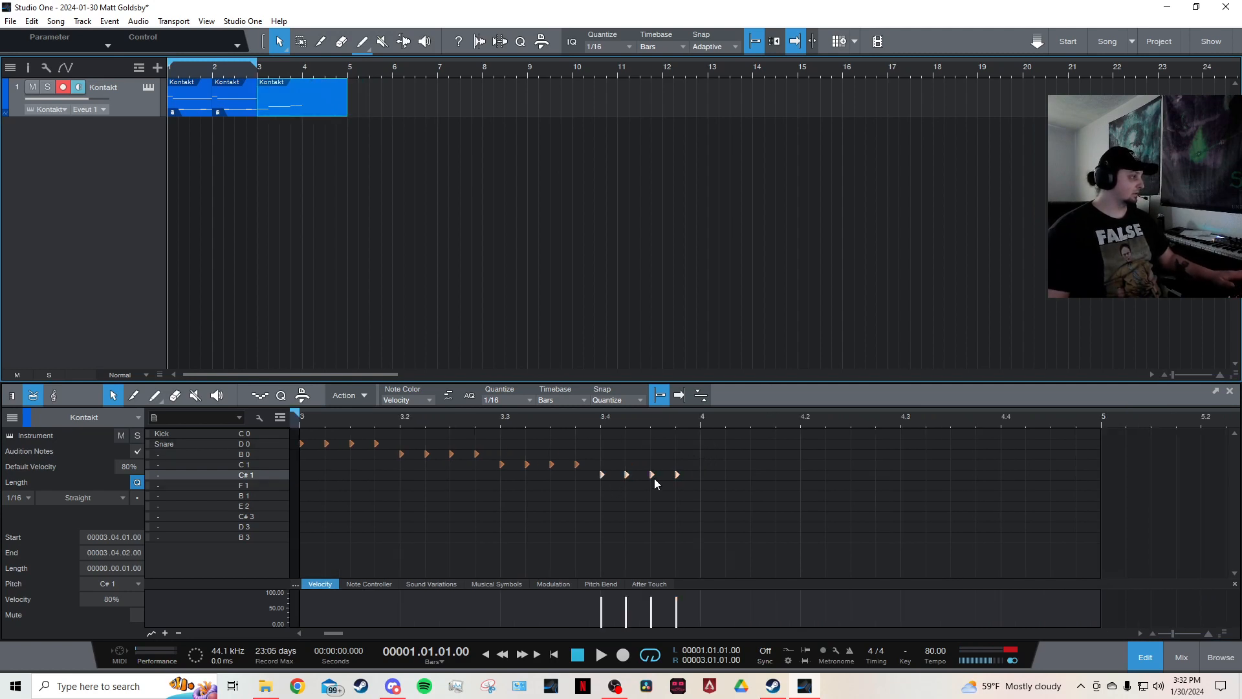
# Copy the C# 1 hits onto the snare in bar 4, audition the fill, then delete every fill note except the first snare hit.
pyautogui.moveTo(727, 460); pyautogui.dragTo(595, 490)
pyautogui.moveTo(699, 467); pyautogui.dragTo(600, 480)
pyautogui.press('d')
pyautogui.moveTo(704, 473); pyautogui.dragTo(705, 444)
pyautogui.press('8')
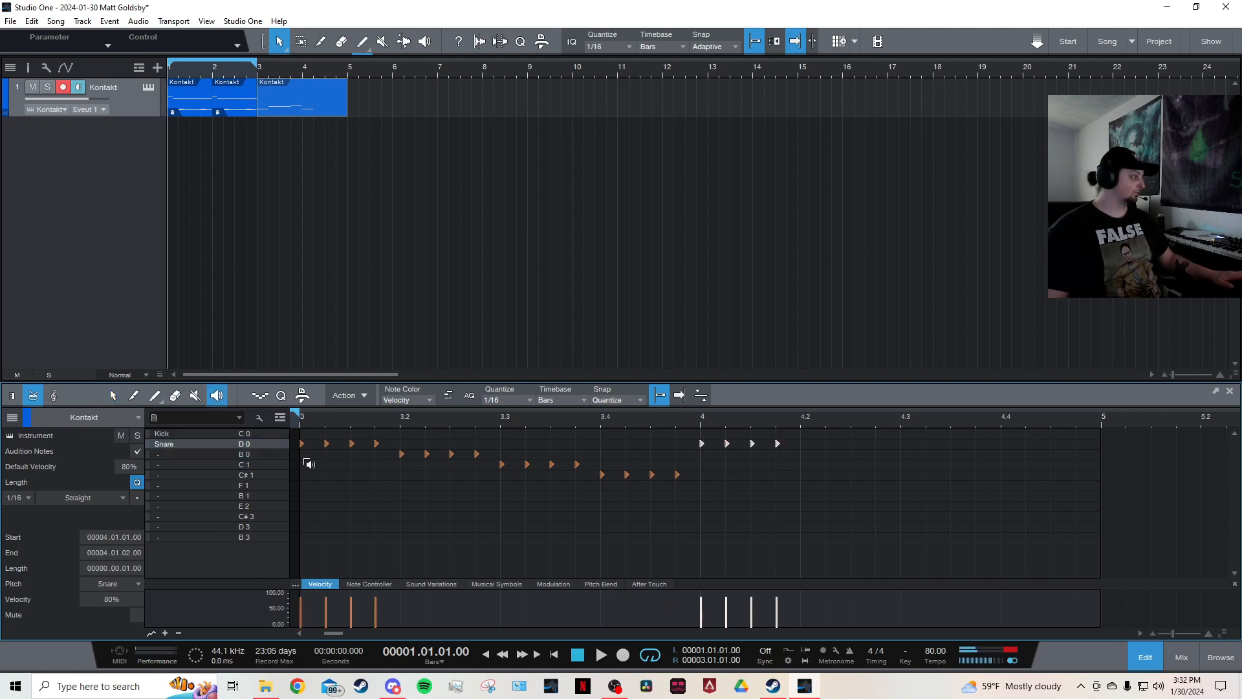
pyautogui.click(309, 464)
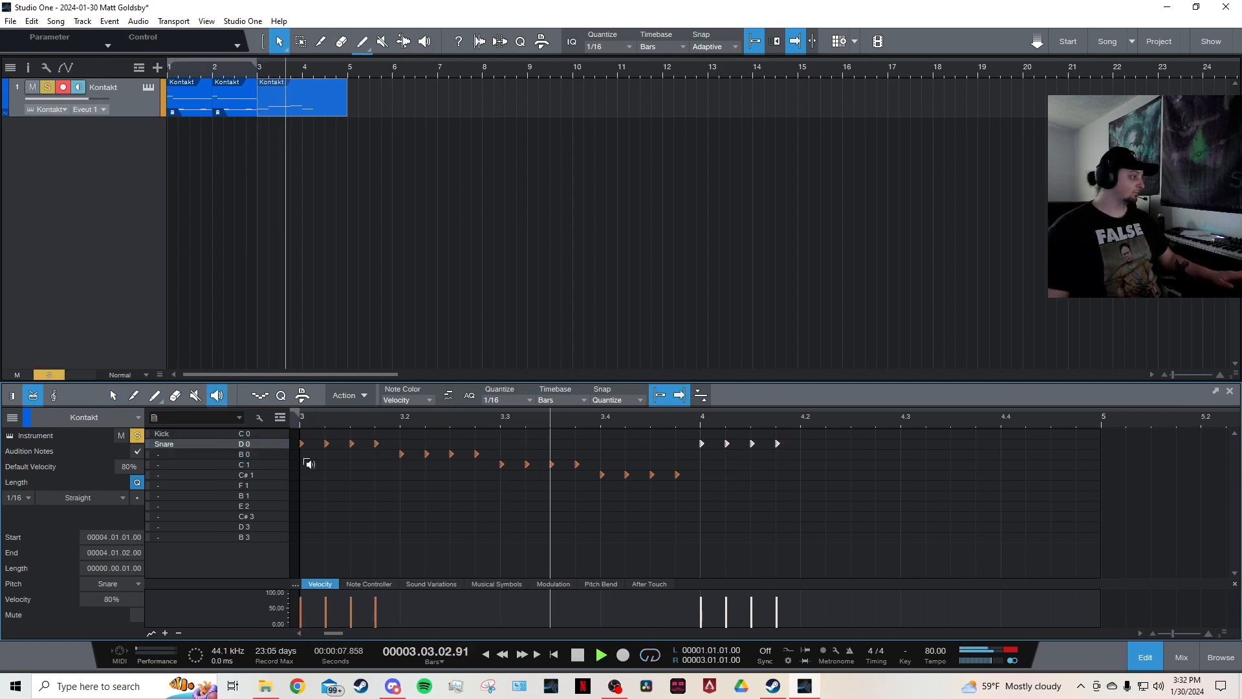
pyautogui.press('1')
pyautogui.moveTo(802, 428); pyautogui.dragTo(329, 517)
pyautogui.press('Delete')
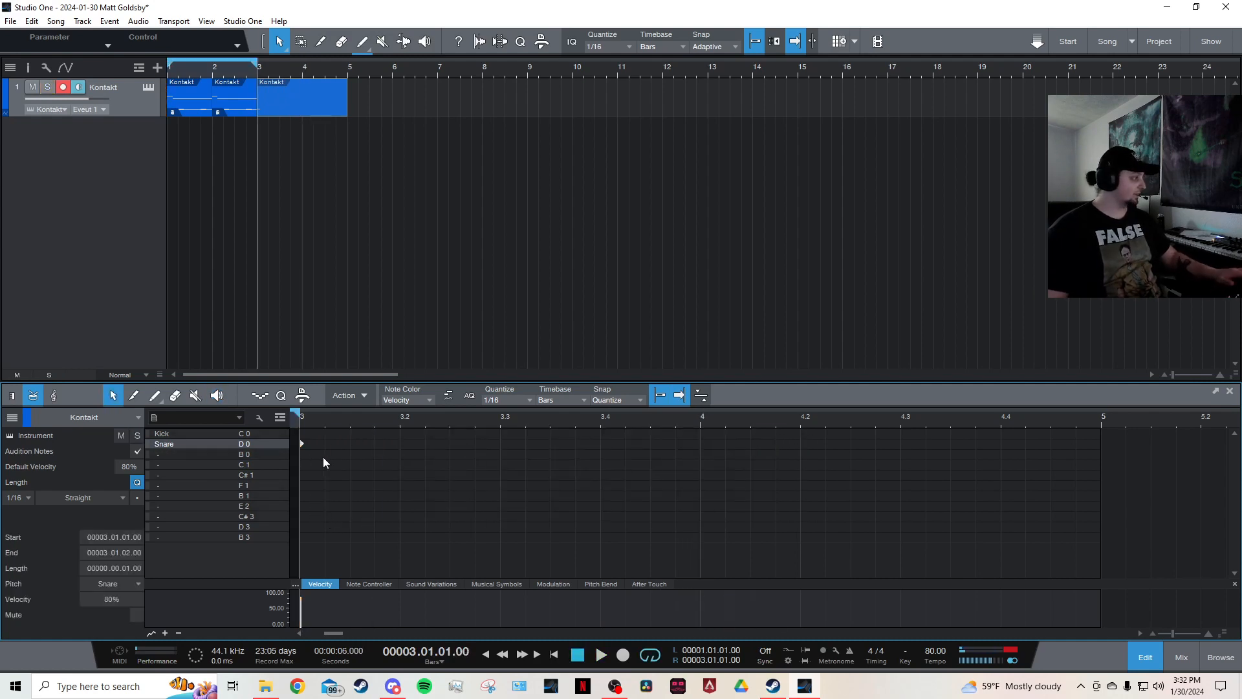
# Set quantize to 1/32 and repeat the snare hit into four thirty-second notes.
pyautogui.click(502, 407)
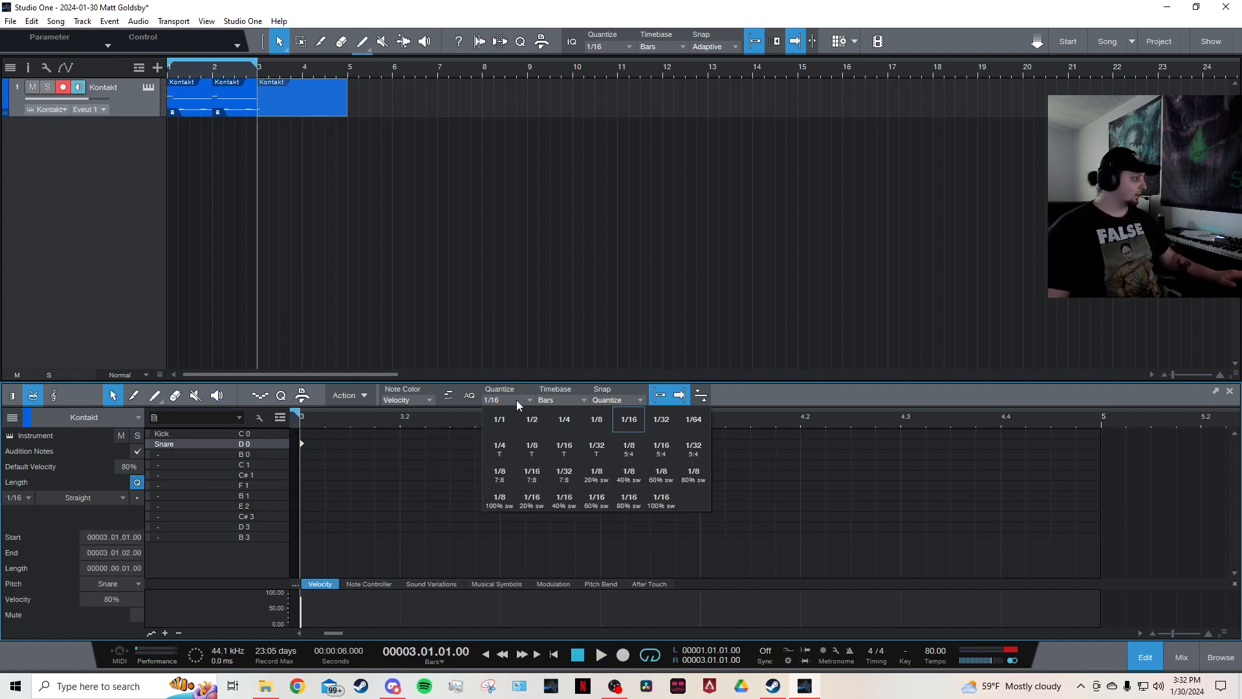
pyautogui.click(658, 421)
pyautogui.press('d')
pyautogui.press('d')
pyautogui.press('d')
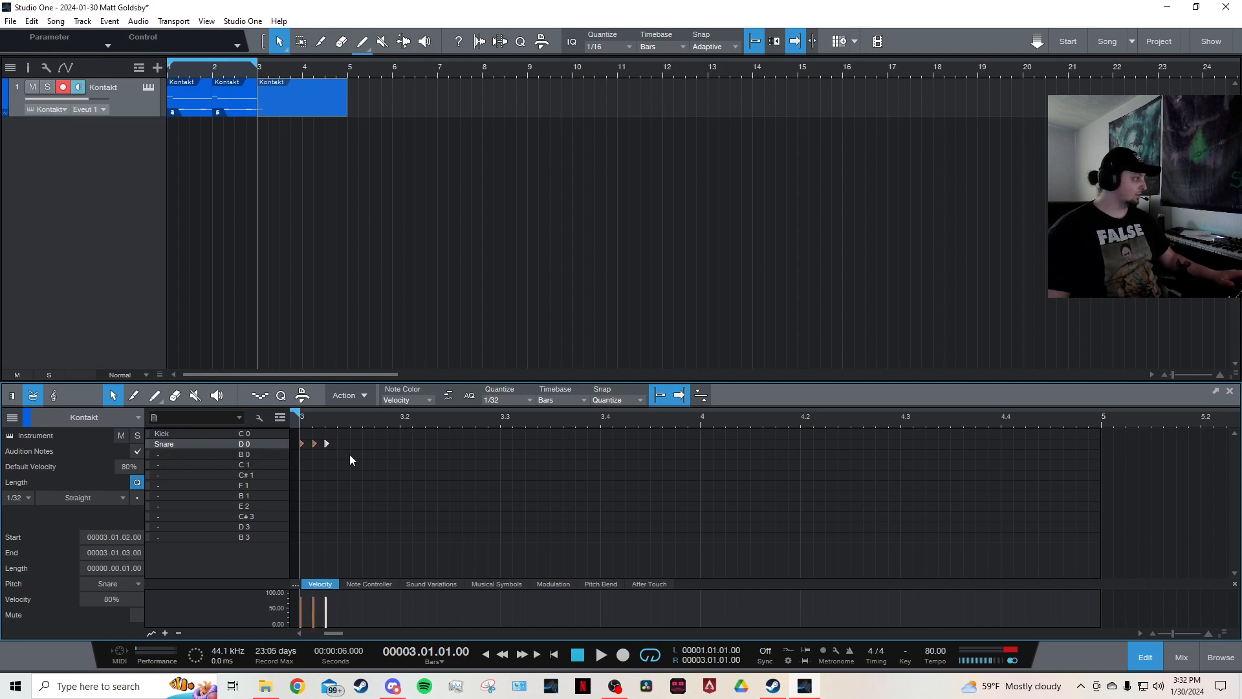
# Extend the fill with three more four-note 32nd groups so it runs snare, B 0, C 1, then snare.
pyautogui.moveTo(363, 440); pyautogui.dragTo(441, 445)
pyautogui.press('d')
pyautogui.press('d')
pyautogui.press('d')
pyautogui.moveTo(302, 487); pyautogui.dragTo(302, 486)
pyautogui.press('1')
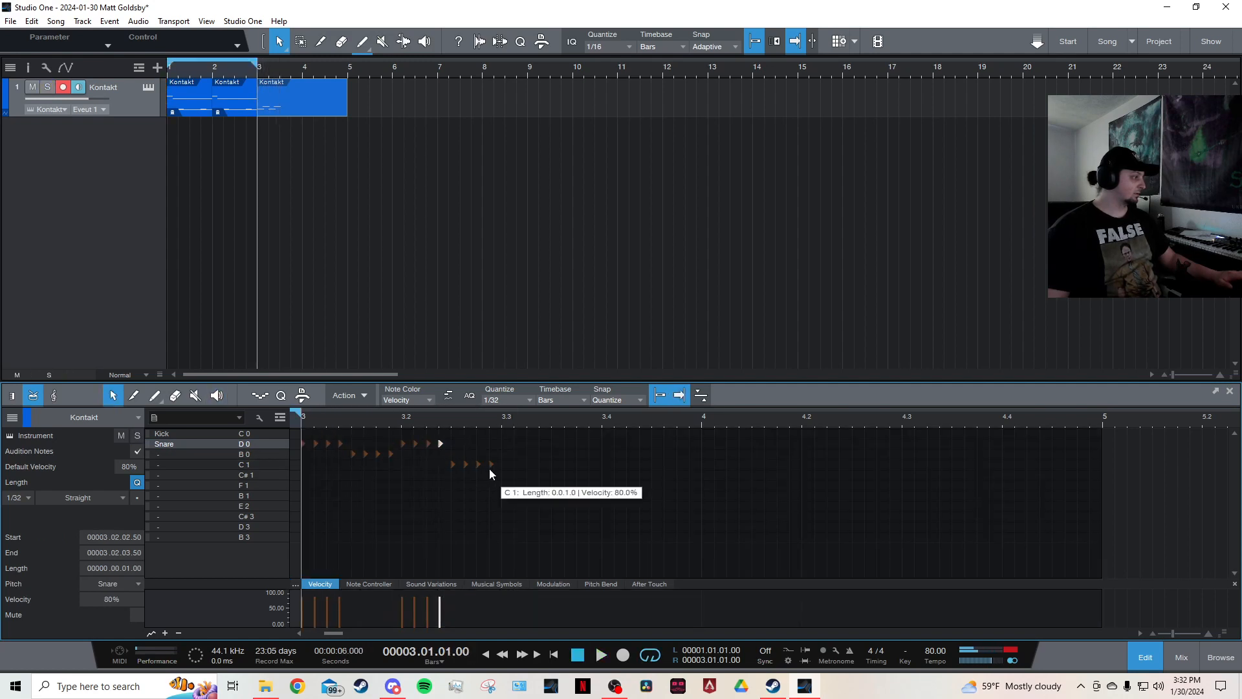
pyautogui.moveTo(507, 456); pyautogui.dragTo(398, 449)
pyautogui.moveTo(402, 444); pyautogui.dragTo(402, 466)
pyautogui.moveTo(527, 450); pyautogui.dragTo(458, 445)
pyautogui.press('8')
pyautogui.moveTo(306, 491); pyautogui.dragTo(306, 491)
pyautogui.press('1')
pyautogui.click(343, 472)
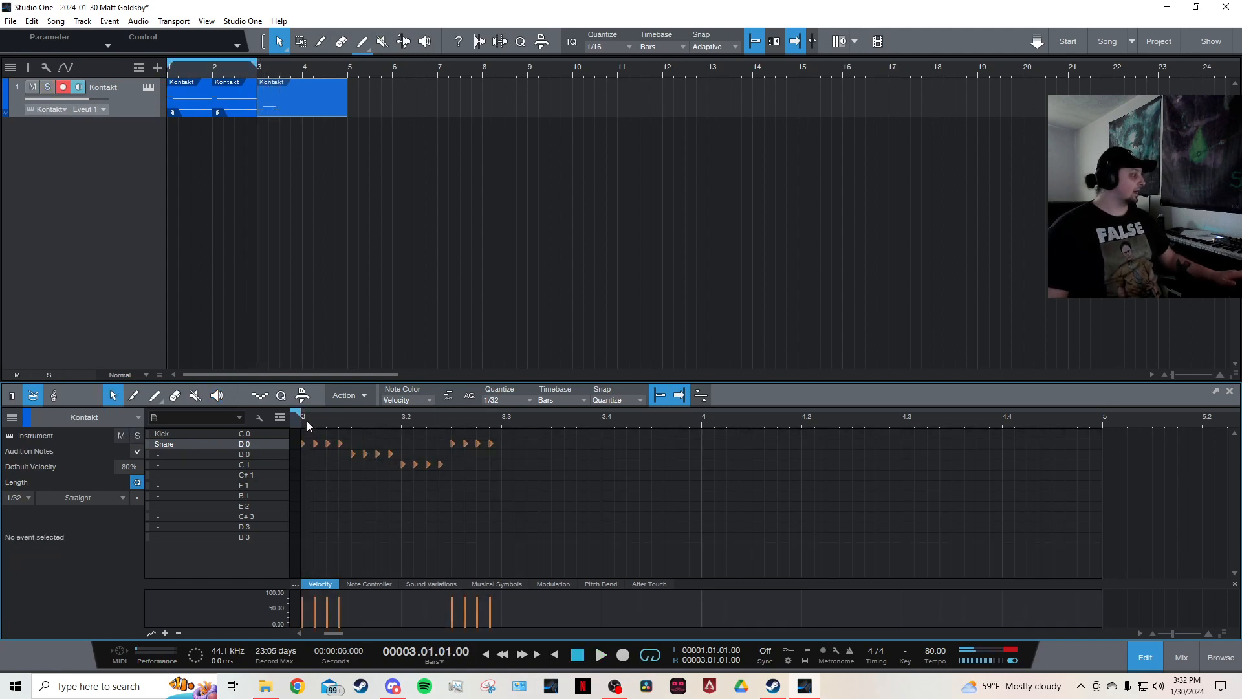
# Lower the velocity of the last three hits in the first snare group and in the B 0 group to 40%.
pyautogui.moveTo(306, 421); pyautogui.dragTo(358, 504)
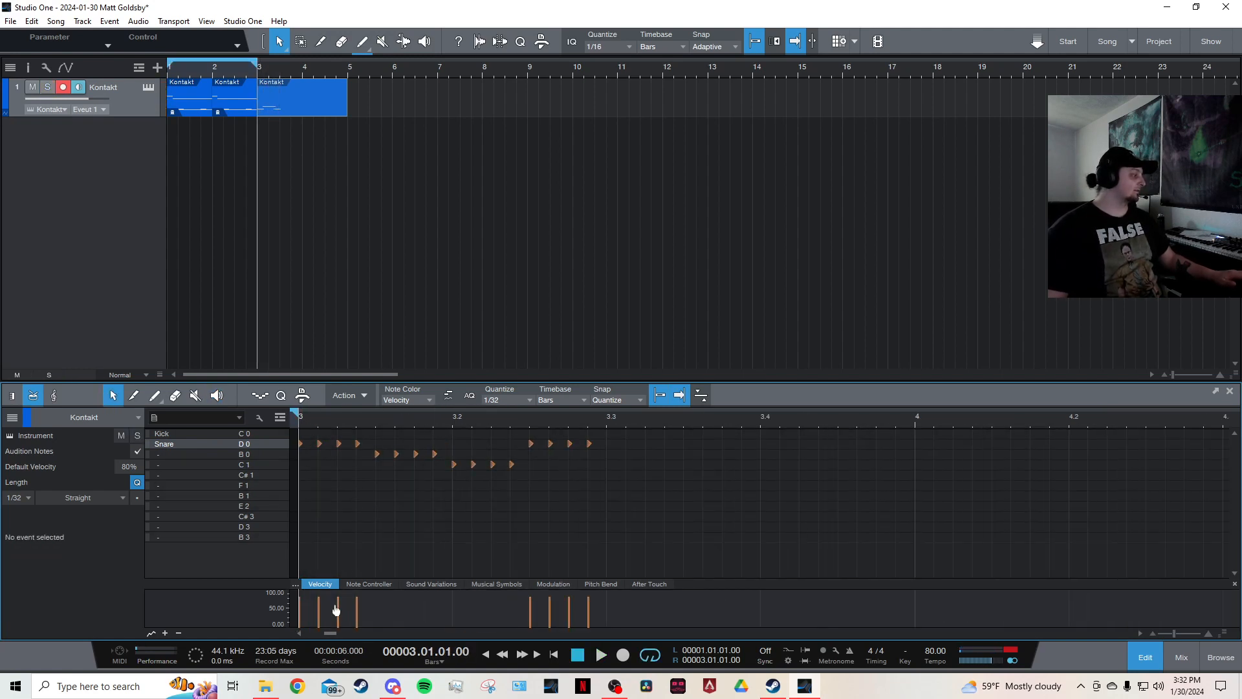
pyautogui.click(300, 633)
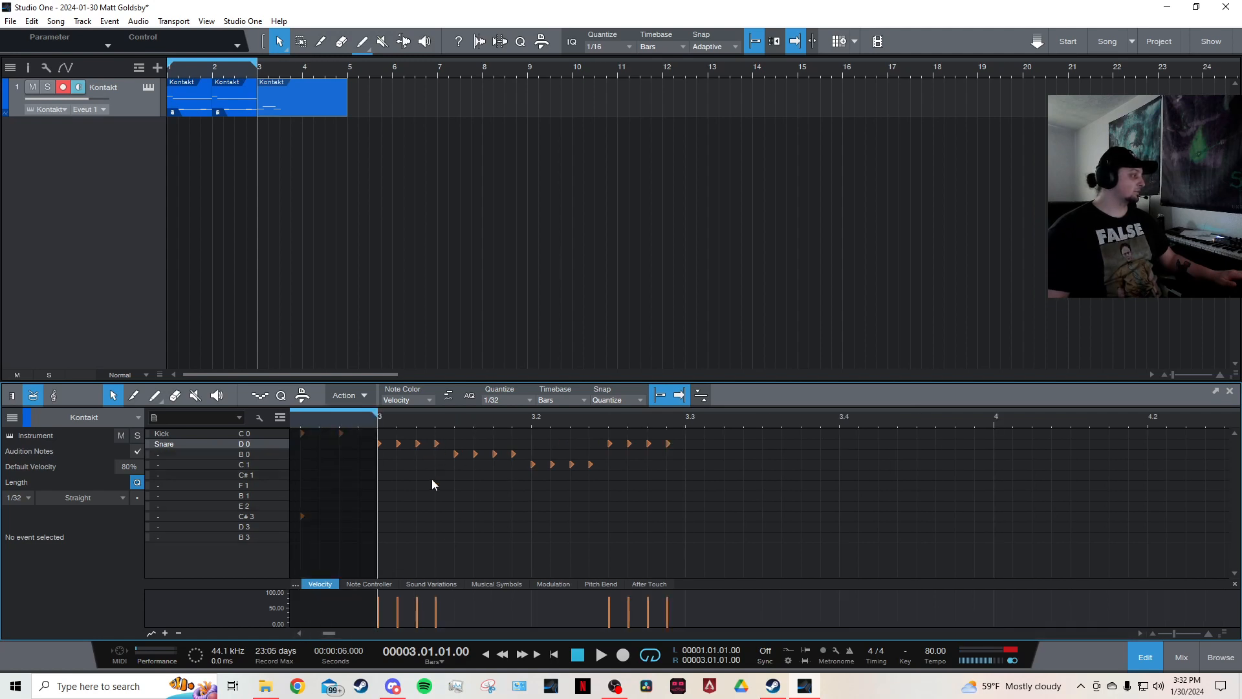
pyautogui.moveTo(392, 453); pyautogui.dragTo(394, 453)
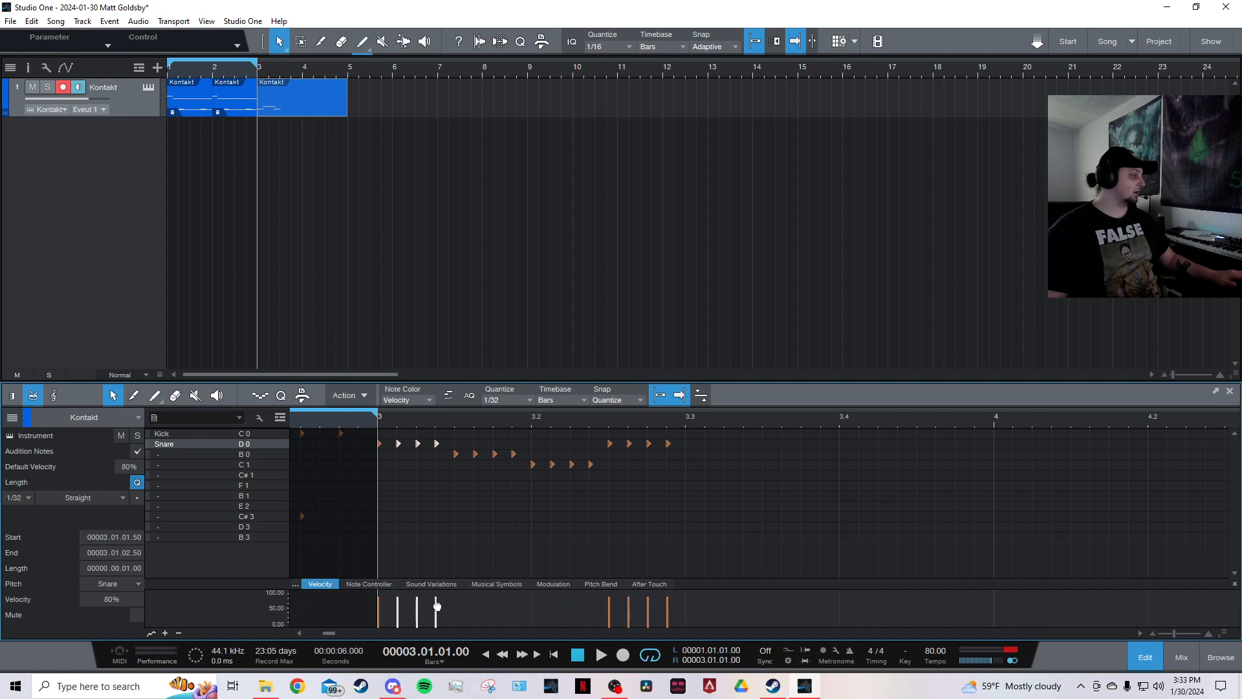
pyautogui.moveTo(436, 602); pyautogui.dragTo(436, 621)
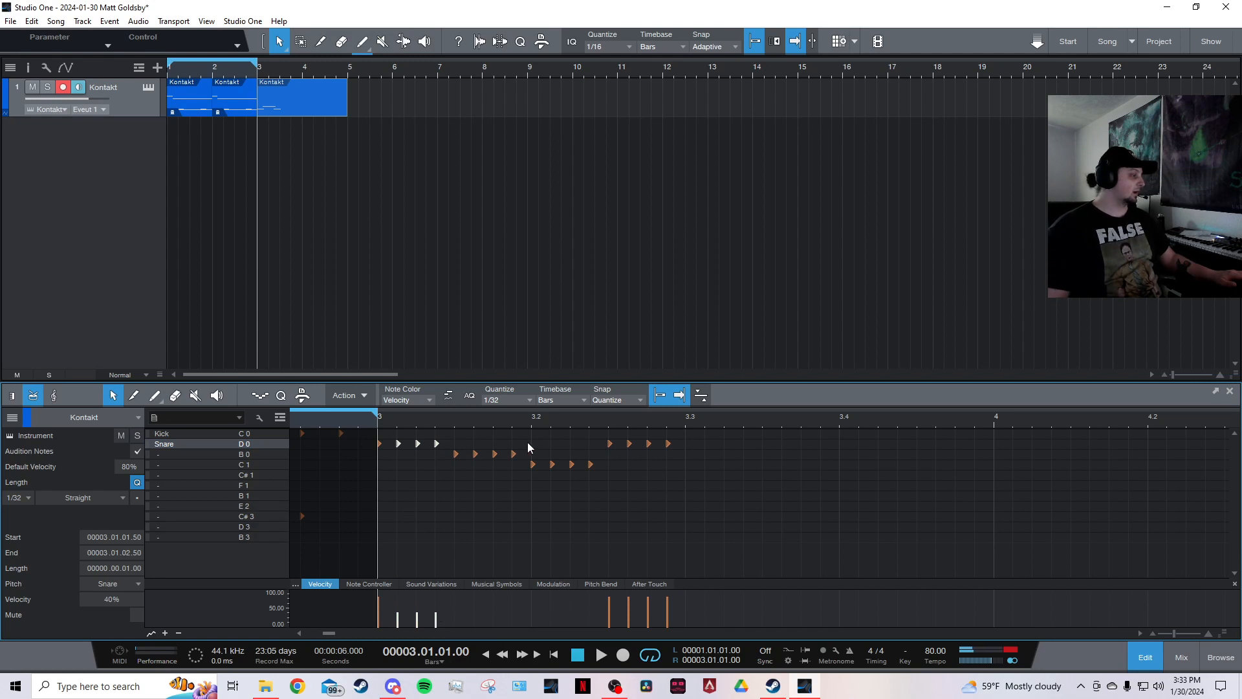
pyautogui.moveTo(526, 441); pyautogui.dragTo(475, 456)
pyautogui.moveTo(474, 605); pyautogui.dragTo(475, 621)
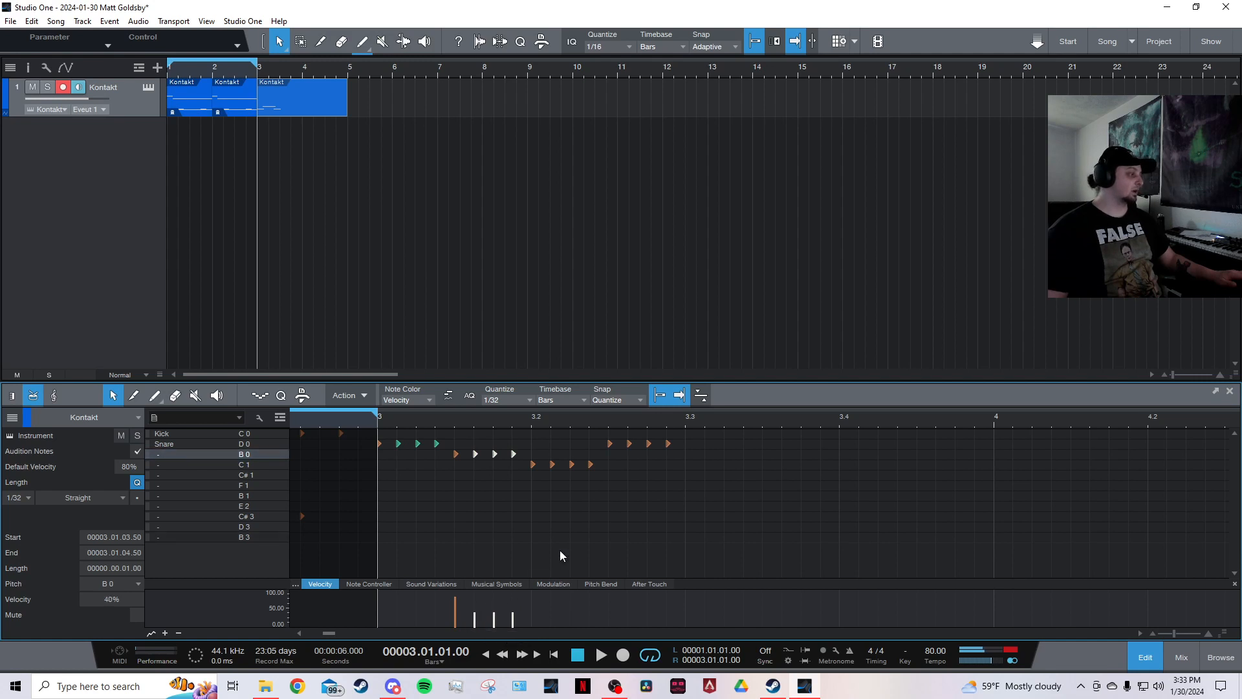
# Lower the velocity of the last three C 1 hits and the last three snare hits in the fill.
pyautogui.click(569, 537)
pyautogui.moveTo(546, 477); pyautogui.dragTo(545, 482)
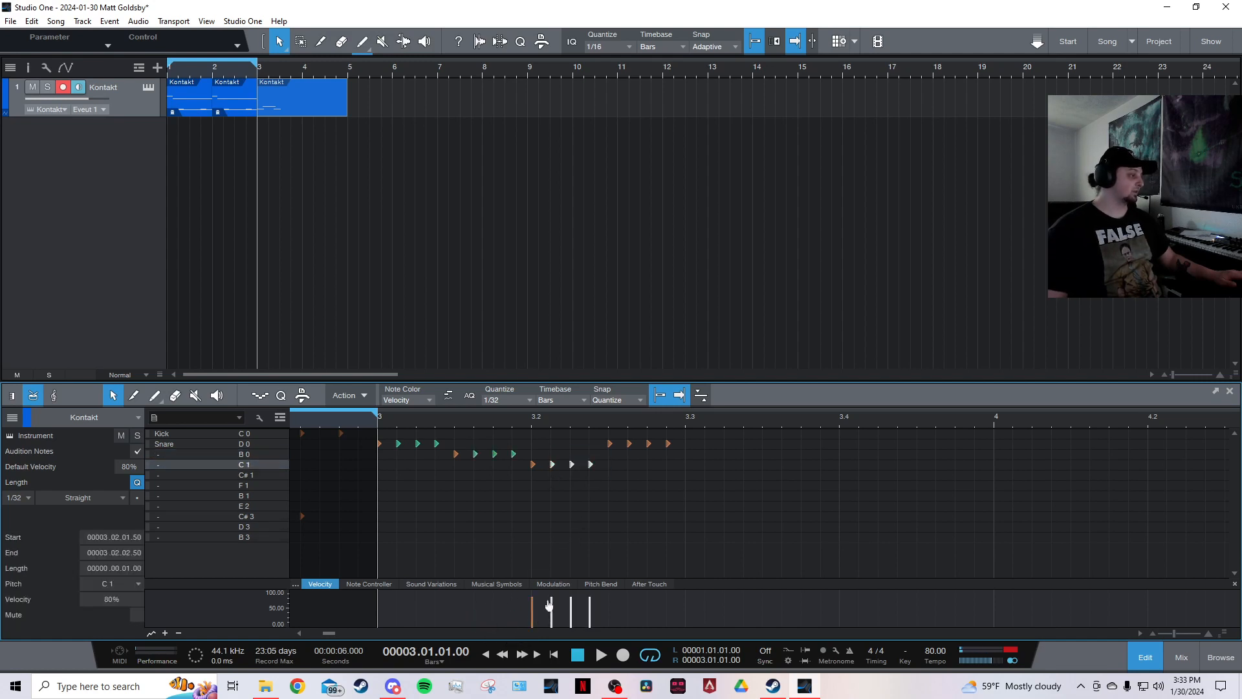
pyautogui.moveTo(552, 601); pyautogui.dragTo(553, 620)
pyautogui.moveTo(685, 435); pyautogui.dragTo(625, 454)
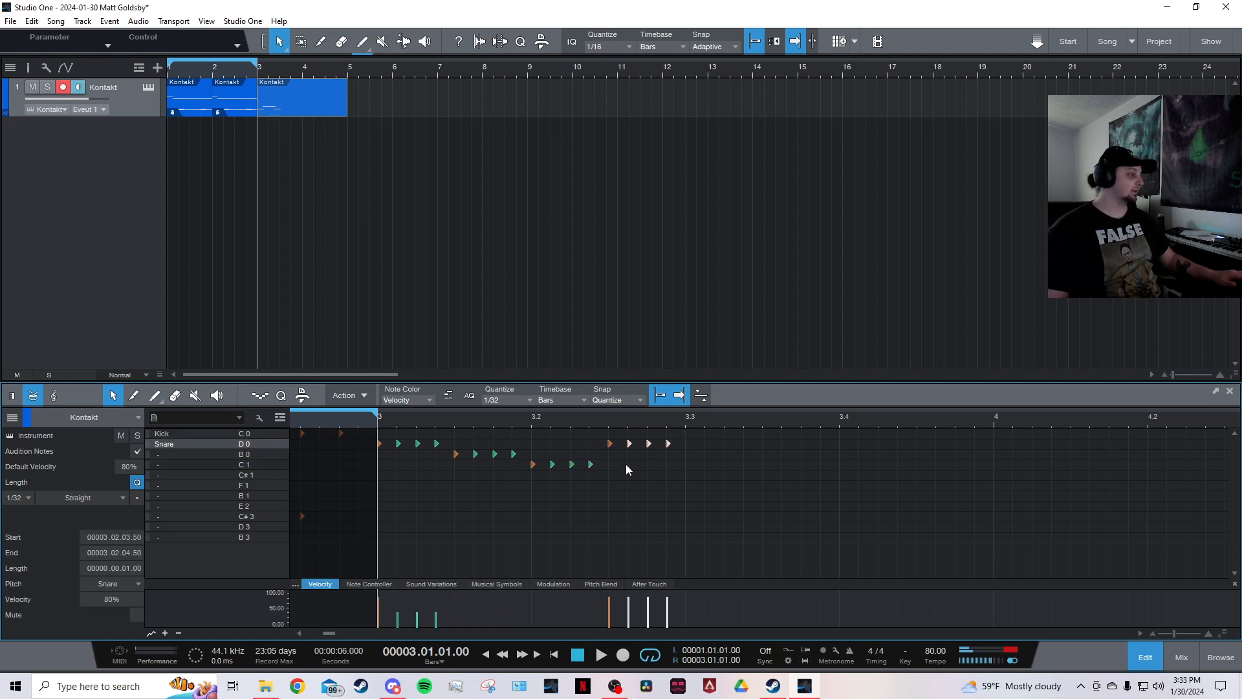
pyautogui.moveTo(628, 605); pyautogui.dragTo(629, 620)
pyautogui.click(375, 450)
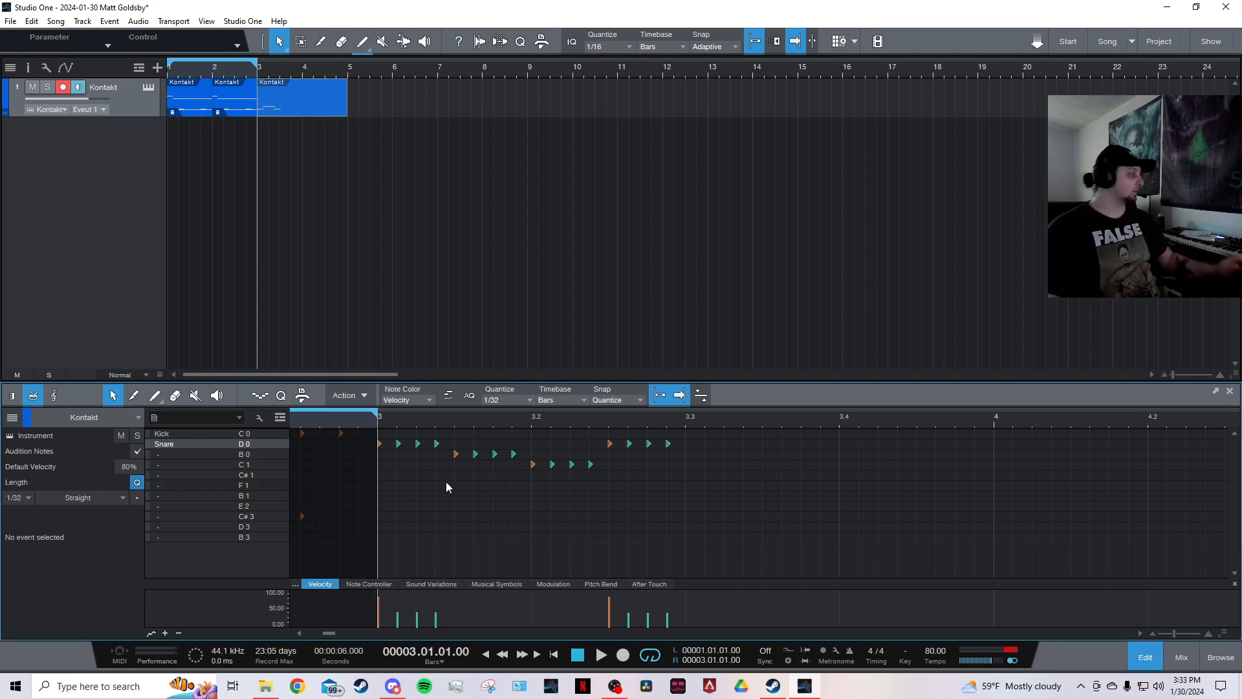
# Audition the fill in bar 3.
pyautogui.press('8')
pyautogui.click(382, 479)
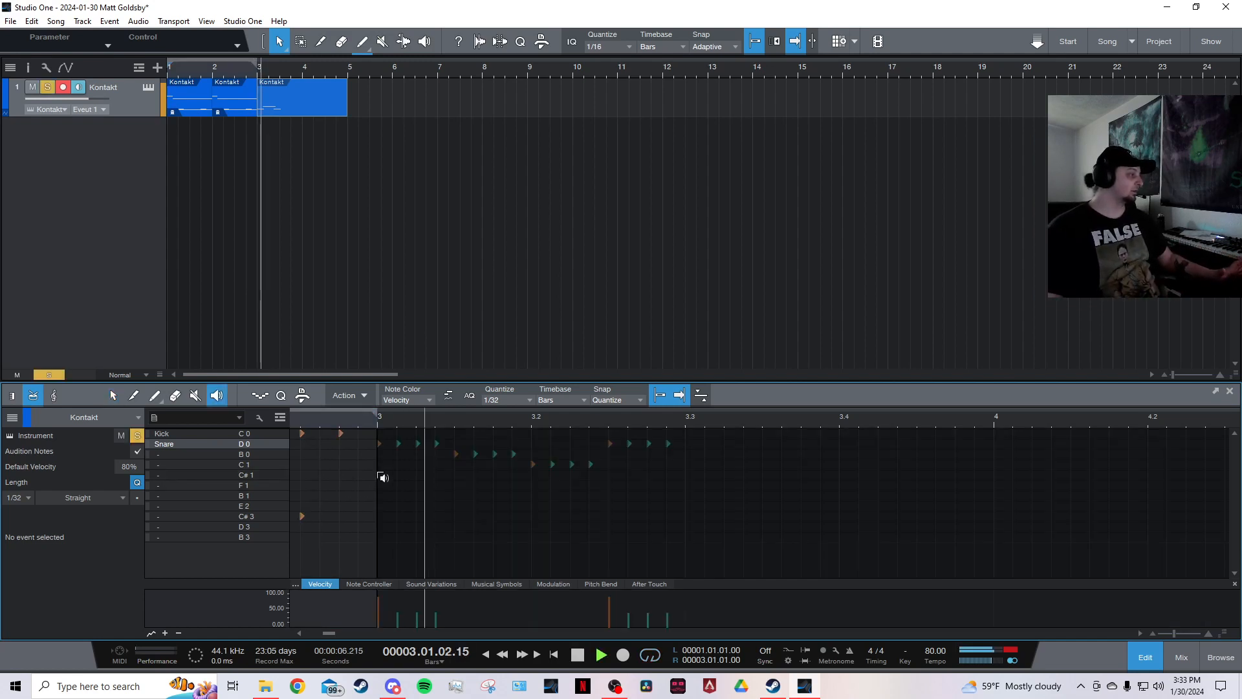
pyautogui.press('1')
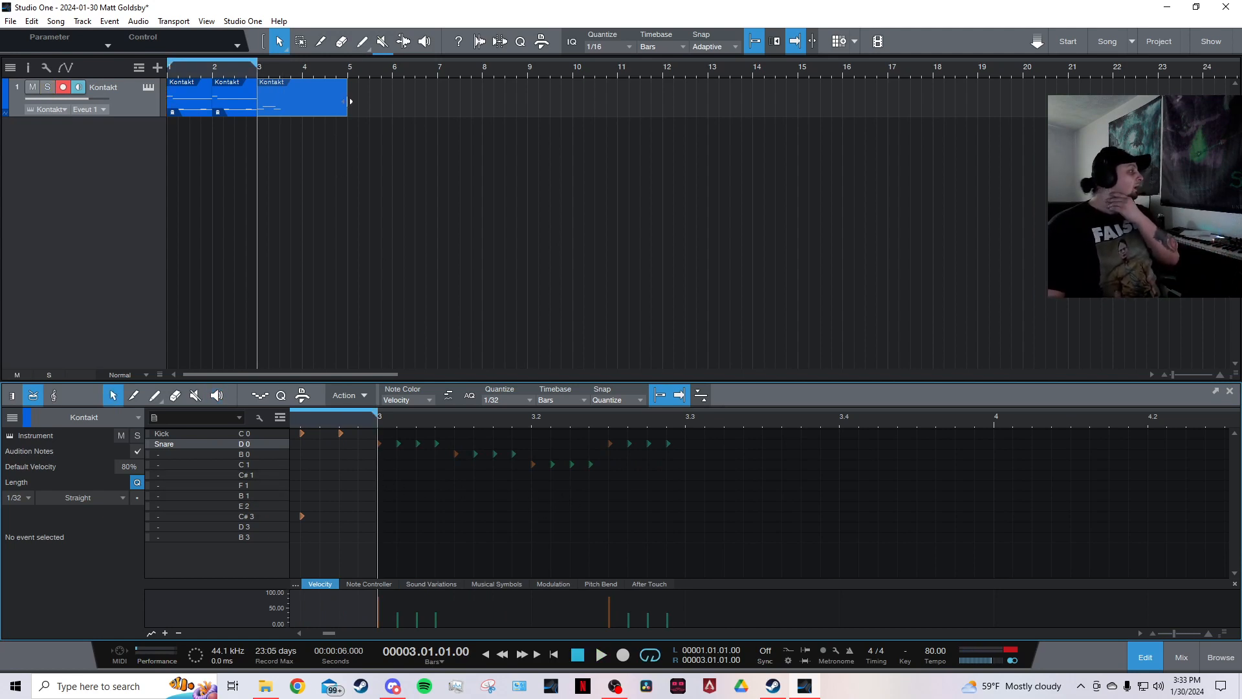
# Shorten the third part to end at bar 4 and create a new empty part in bar 4.
pyautogui.moveTo(346, 107); pyautogui.dragTo(307, 106)
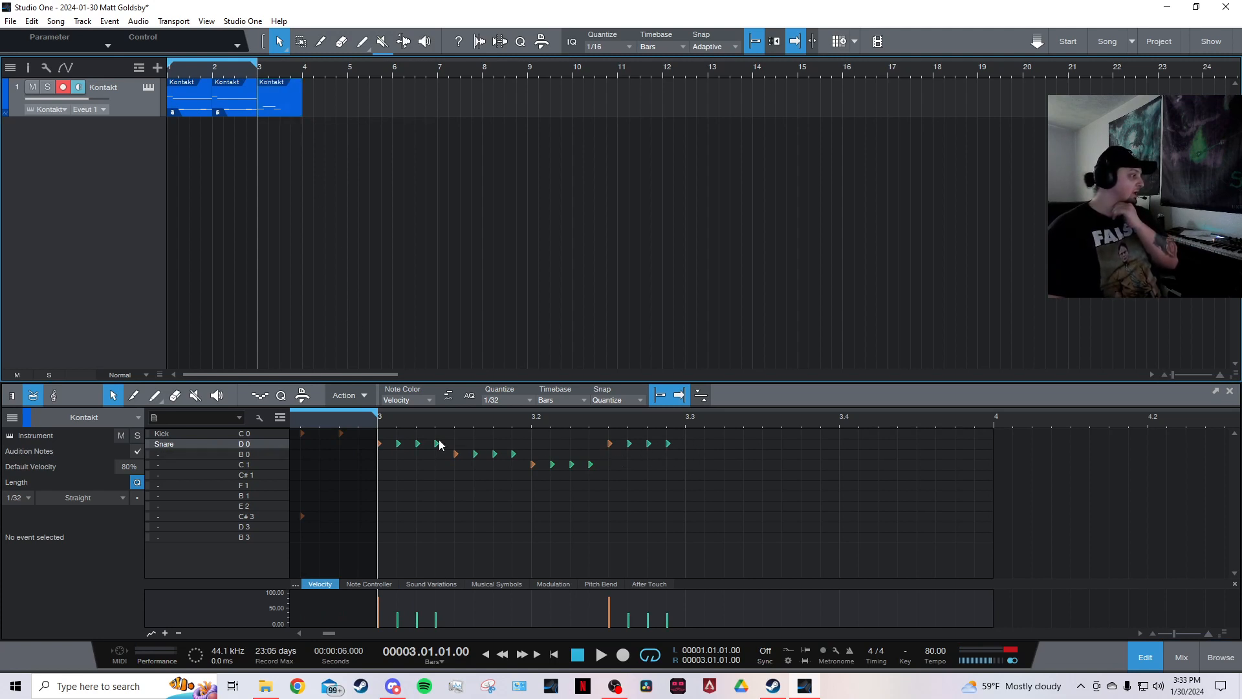
pyautogui.doubleClick(328, 105)
# Set the default note velocity to 40%.
pyautogui.click(255, 442)
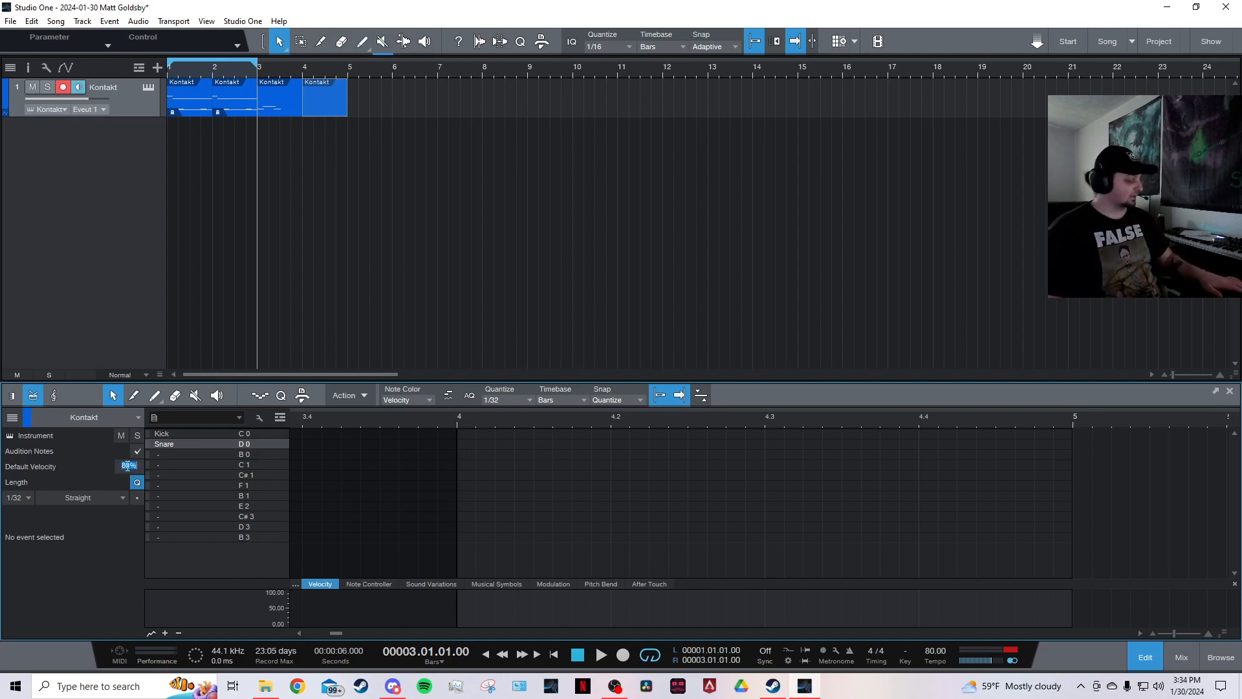
pyautogui.write('40')
pyautogui.press('Return')
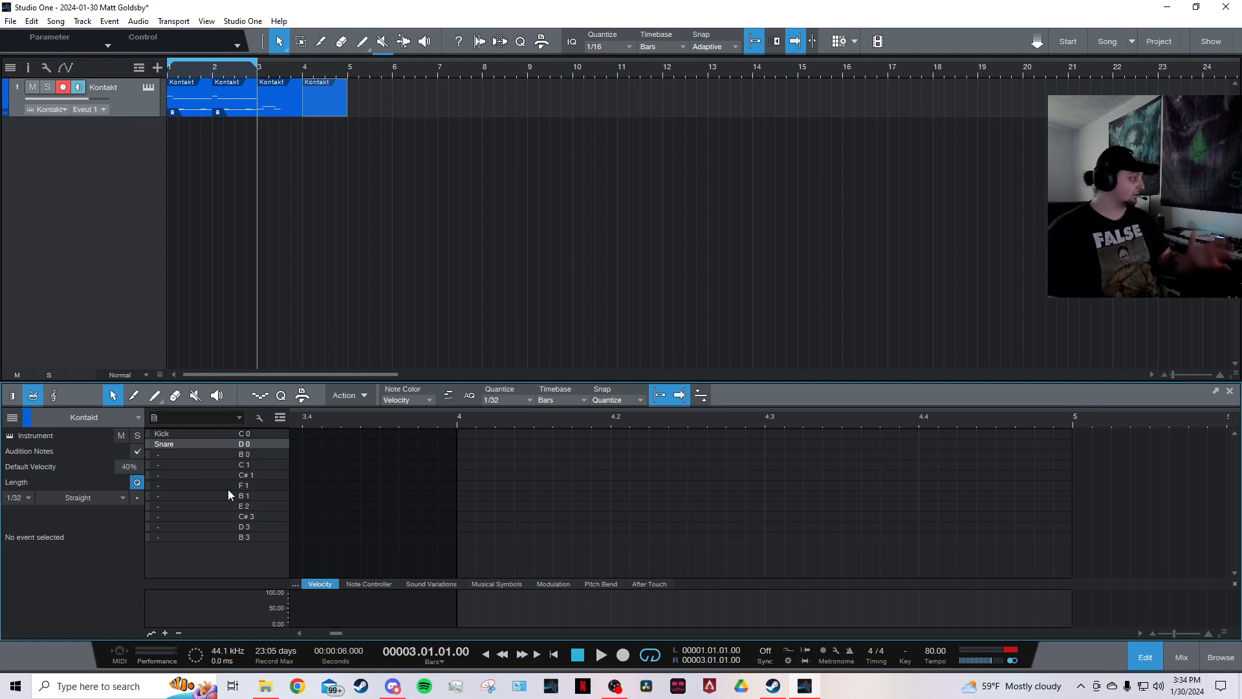
# Paint a run of eight 32nd-note snare hits across the first beat of bar 4.
pyautogui.click(461, 444)
pyautogui.moveTo(466, 456); pyautogui.dragTo(593, 456)
pyautogui.click(633, 562)
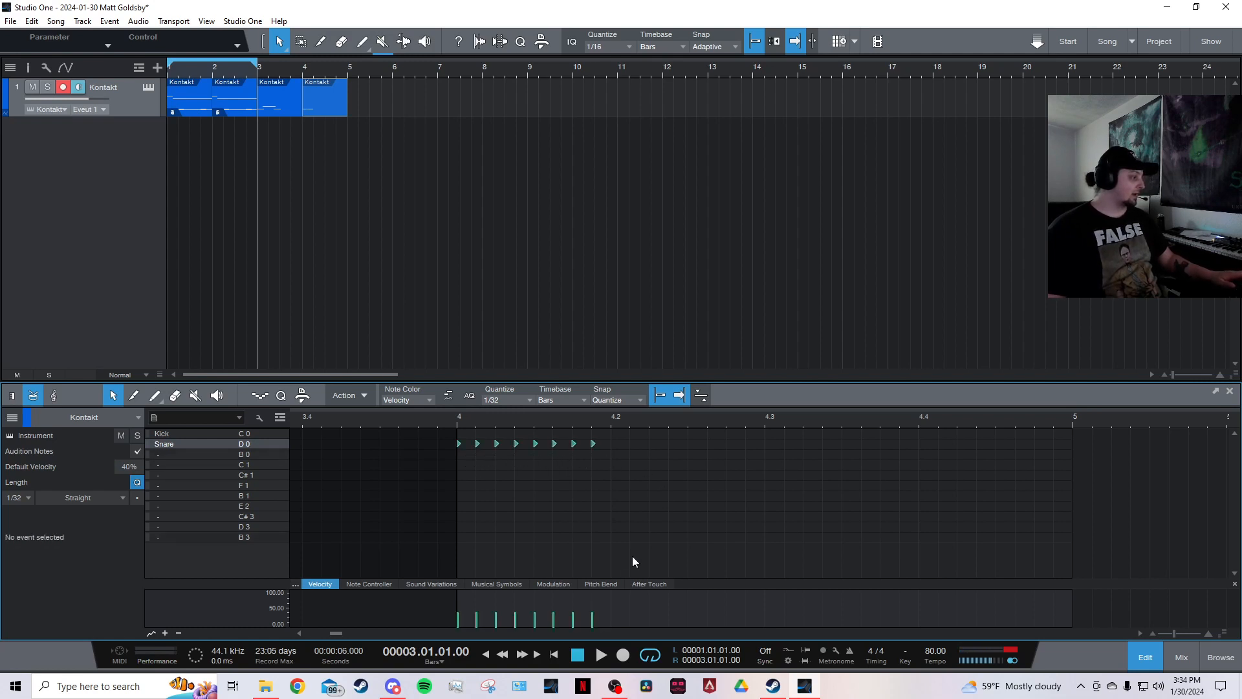
pyautogui.click(595, 485)
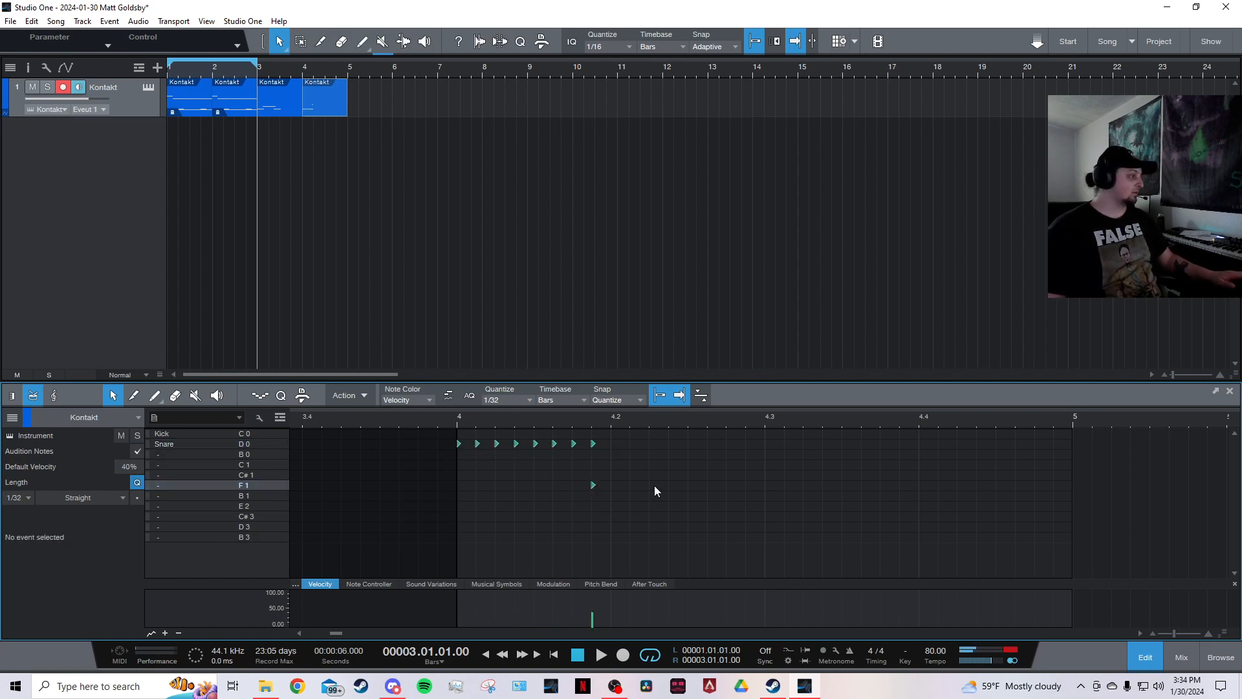
pyautogui.click(652, 484)
pyautogui.click(670, 453)
pyautogui.moveTo(710, 450); pyautogui.dragTo(550, 508)
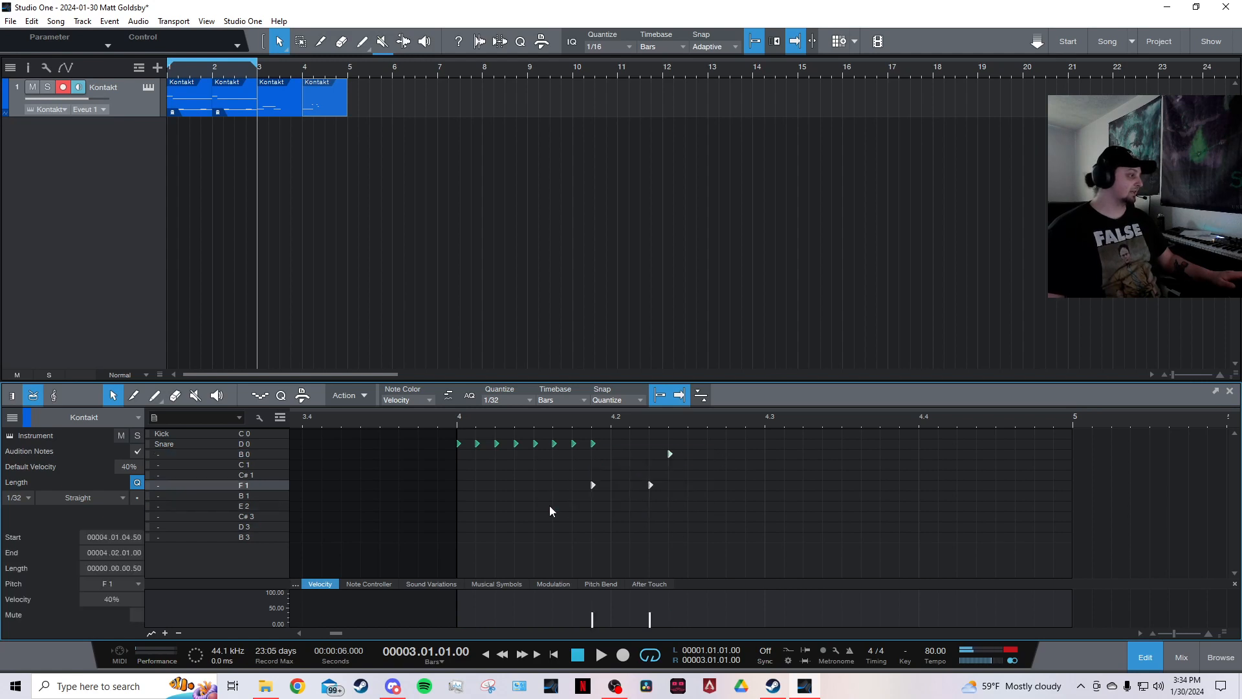
pyautogui.press('Delete')
# Audition bar 4, then delete all of its snare hits.
pyautogui.press('8')
pyautogui.click(457, 484)
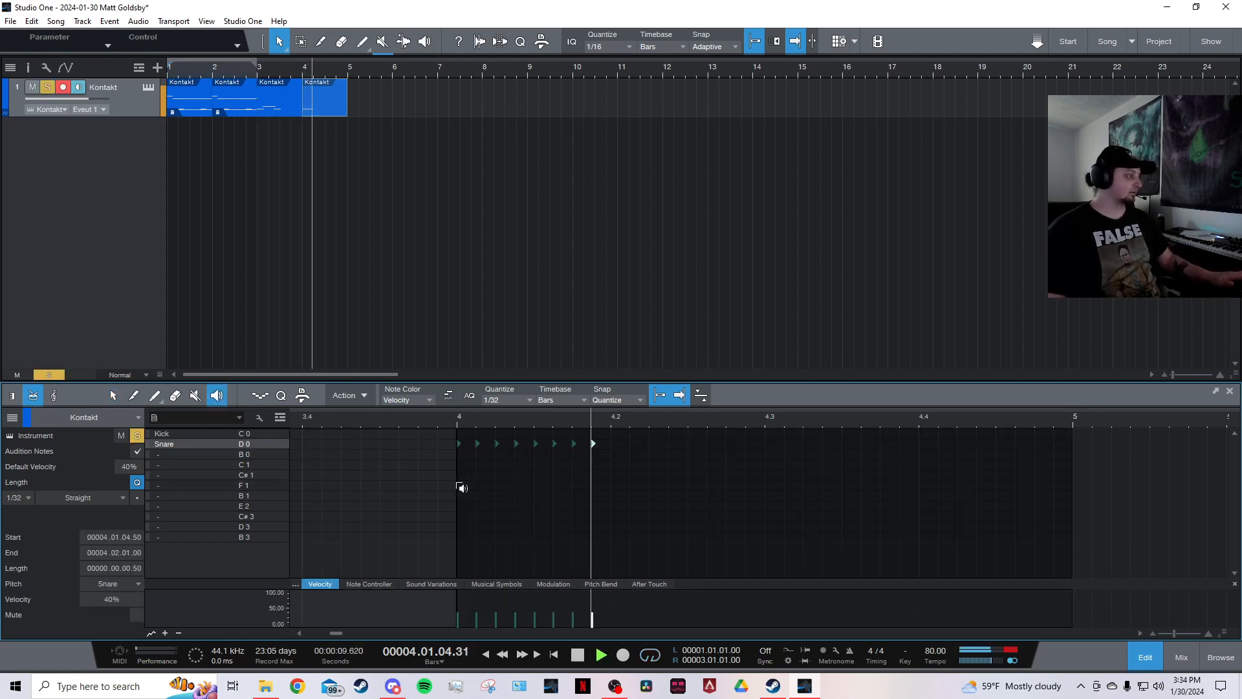
pyautogui.press('1')
pyautogui.moveTo(629, 433); pyautogui.dragTo(440, 459)
pyautogui.press('Delete')
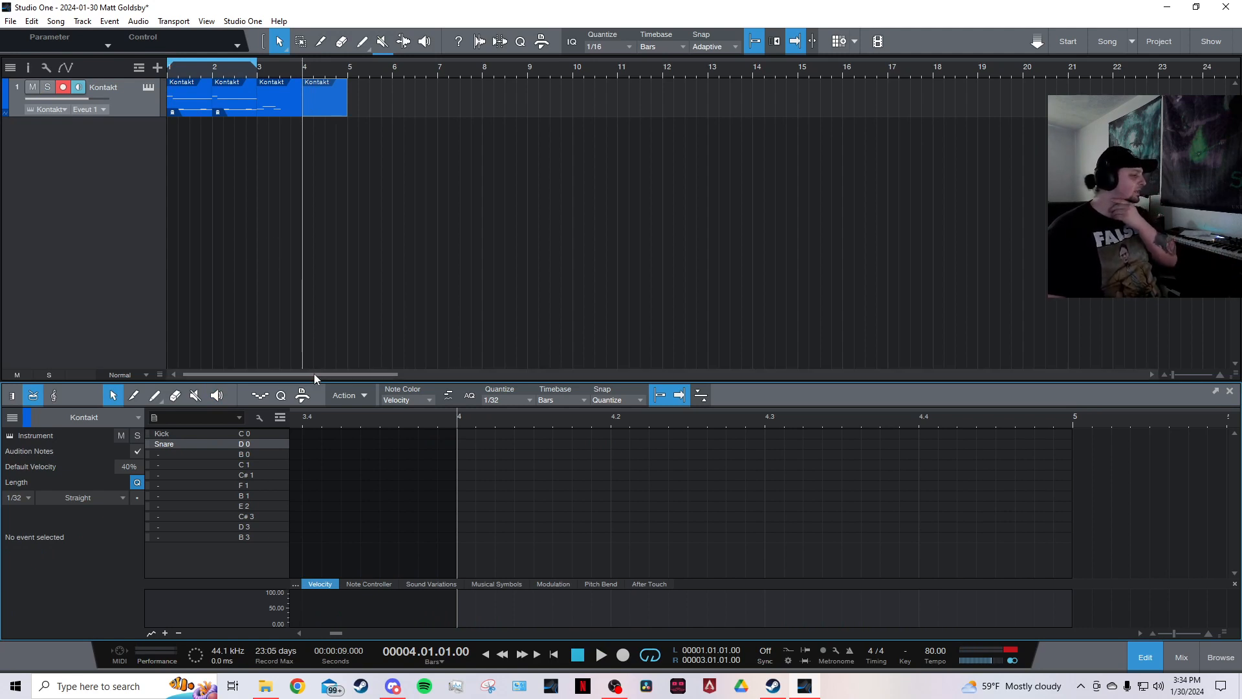
pyautogui.click(523, 399)
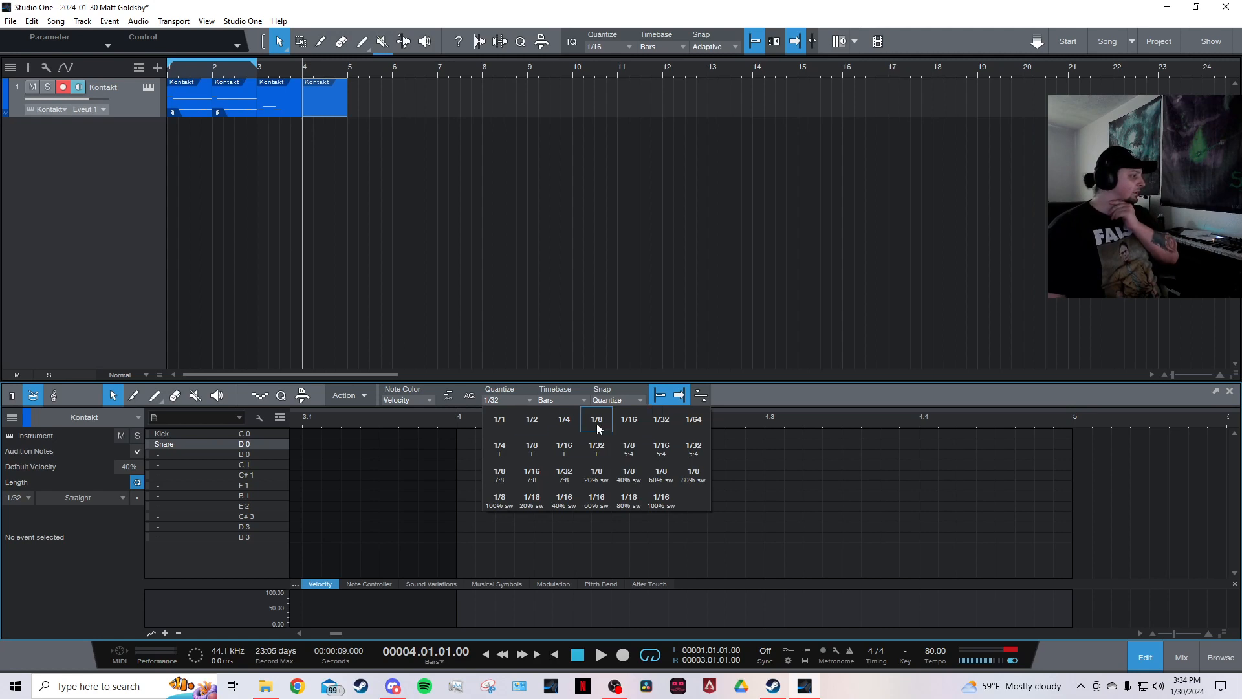
pyautogui.click(625, 421)
pyautogui.click(515, 401)
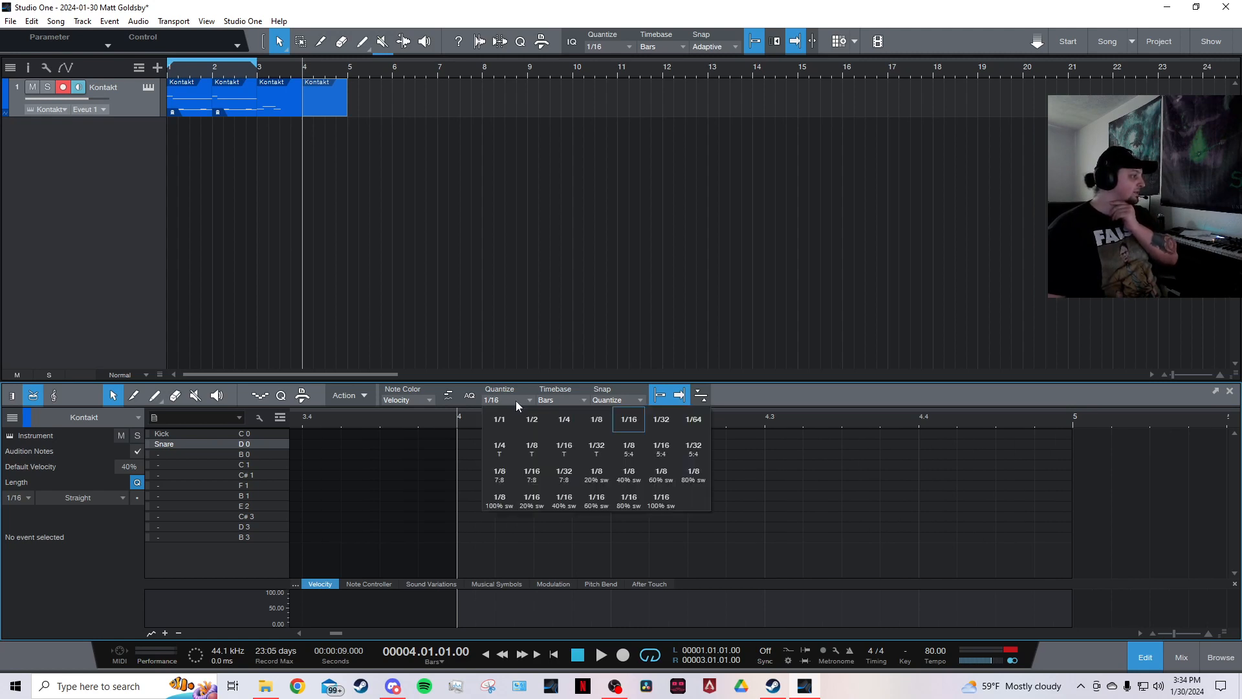
pyautogui.click(597, 419)
pyautogui.scroll(-4, 406, 419)
pyautogui.moveTo(348, 633); pyautogui.dragTo(323, 633)
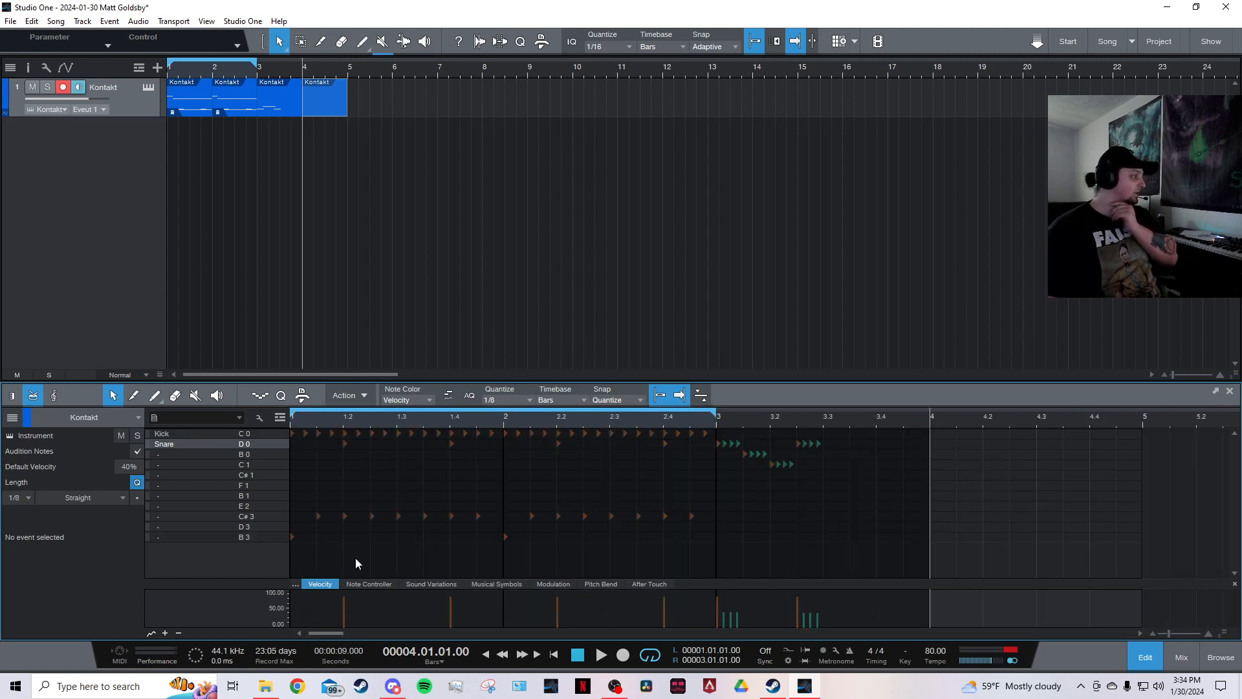
pyautogui.scroll(4, 790, 418)
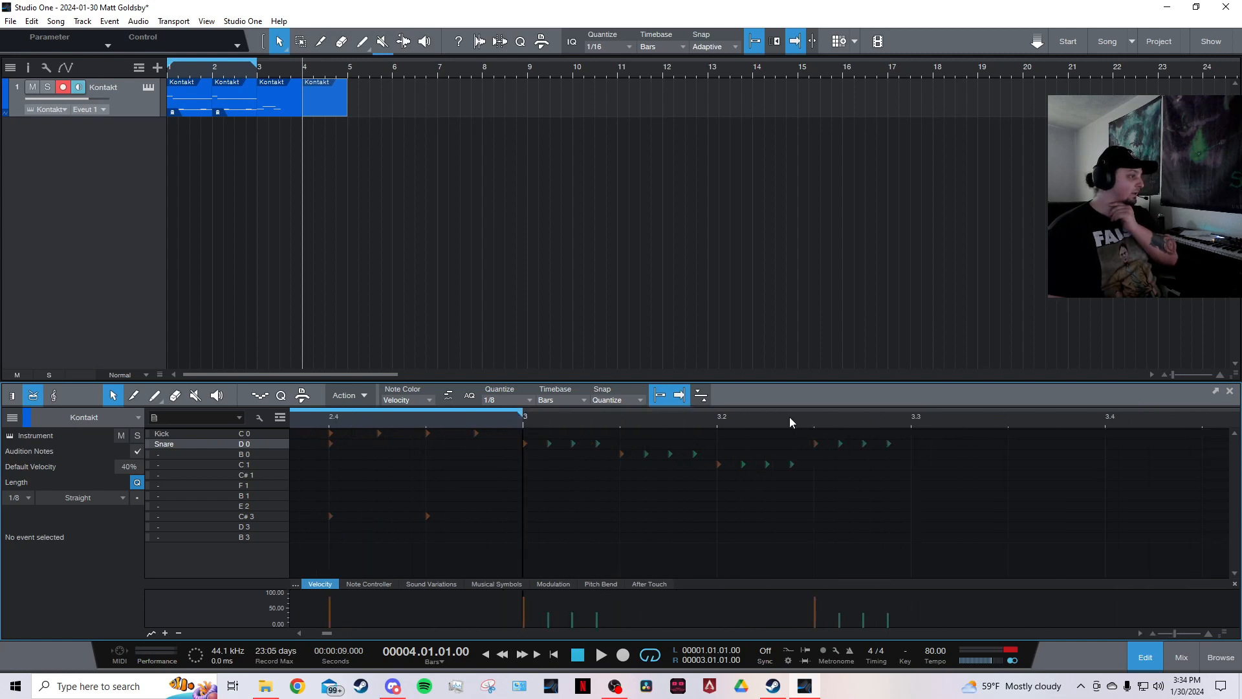
pyautogui.scroll(1, 685, 424)
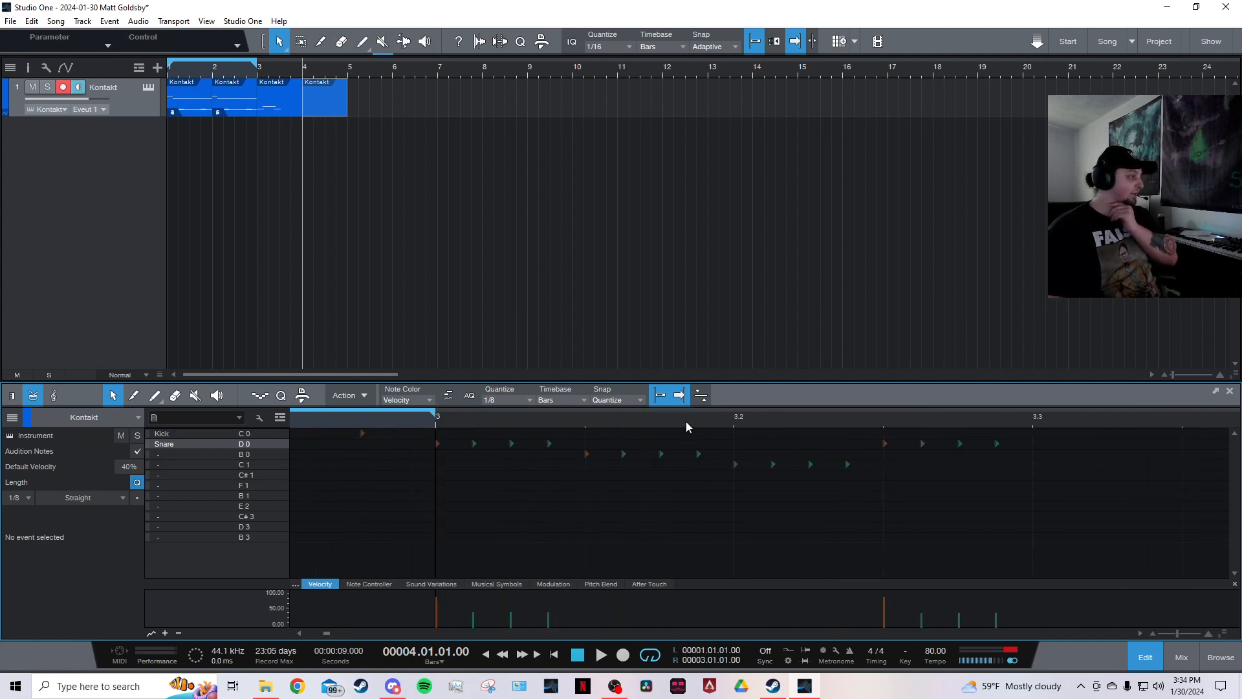
pyautogui.click(514, 400)
pyautogui.click(596, 418)
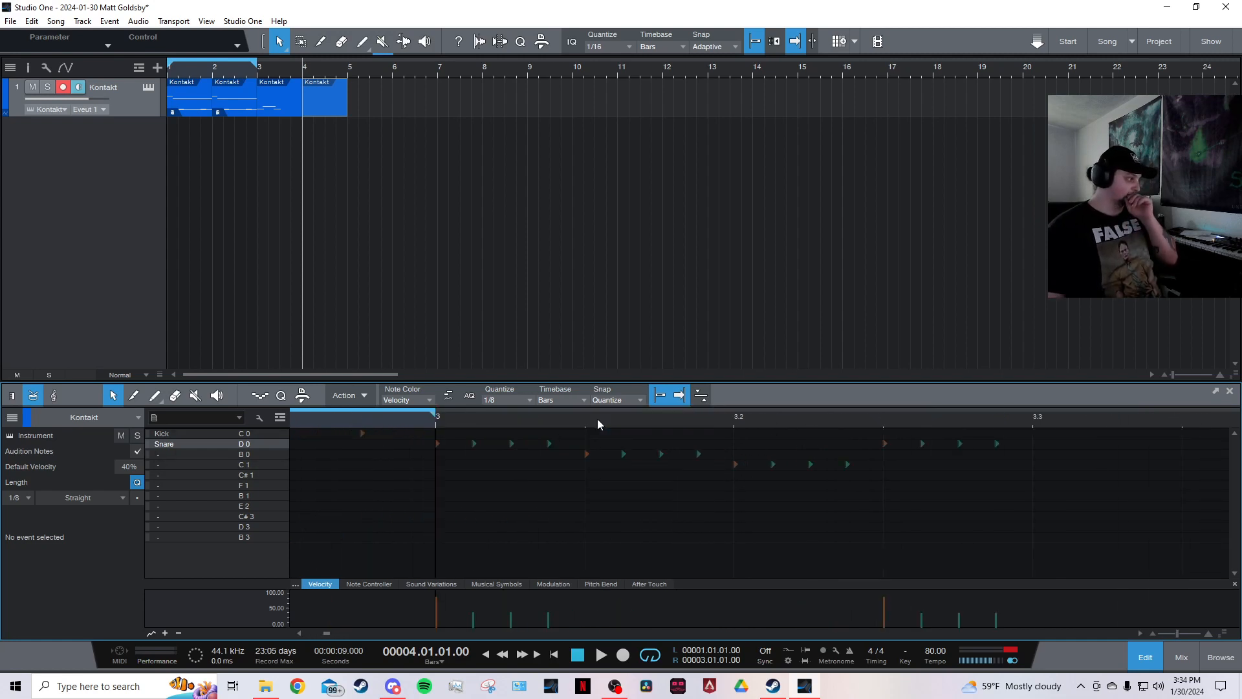
pyautogui.click(517, 398)
pyautogui.click(629, 420)
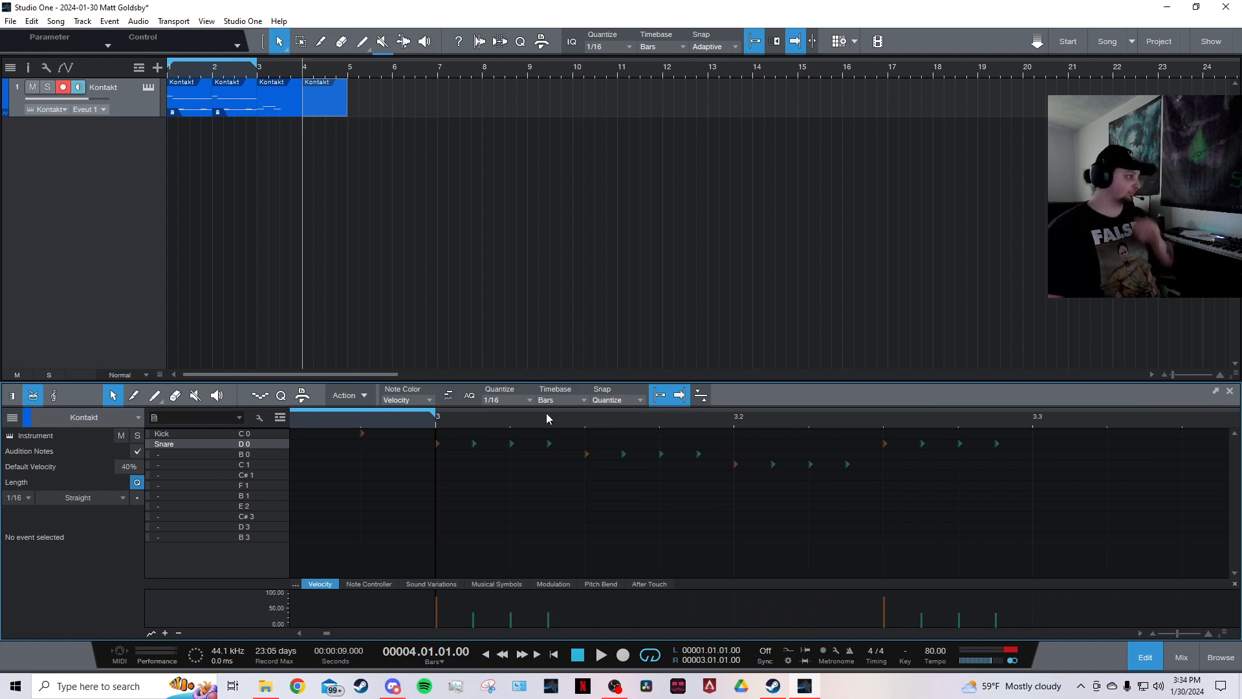
pyautogui.click(517, 401)
pyautogui.click(661, 420)
pyautogui.scroll(-2, 615, 421)
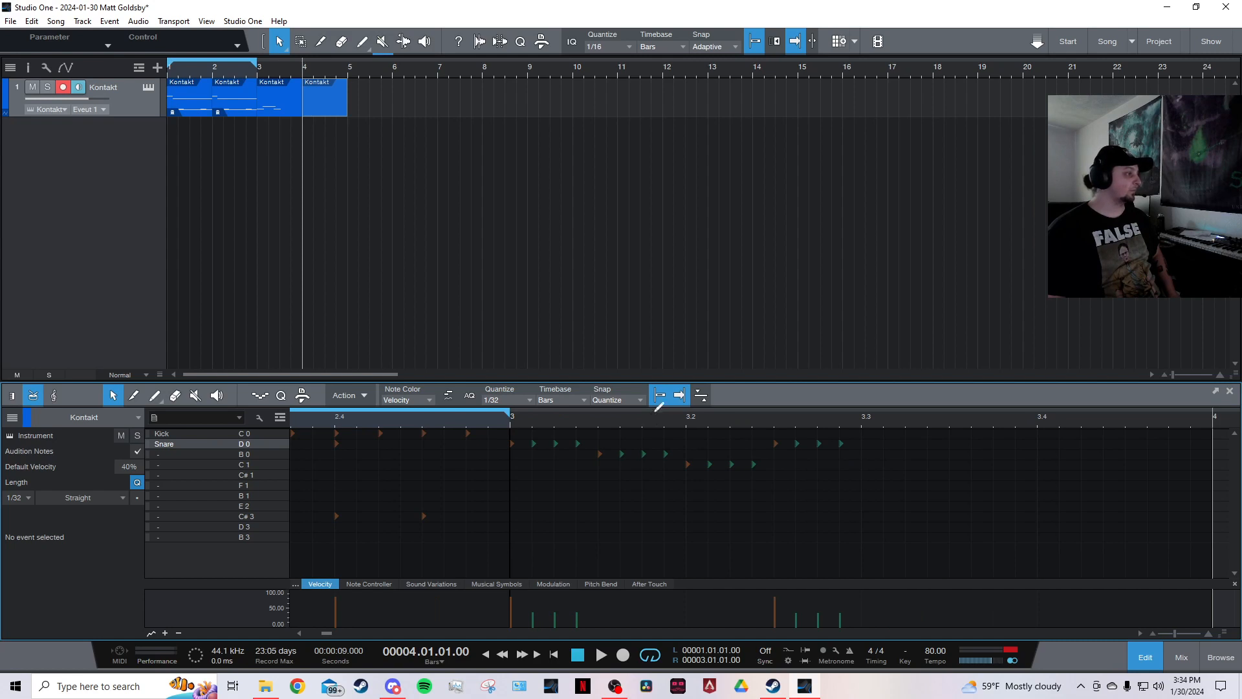
# Play back the fill from the start of bar 3.
pyautogui.click(681, 400)
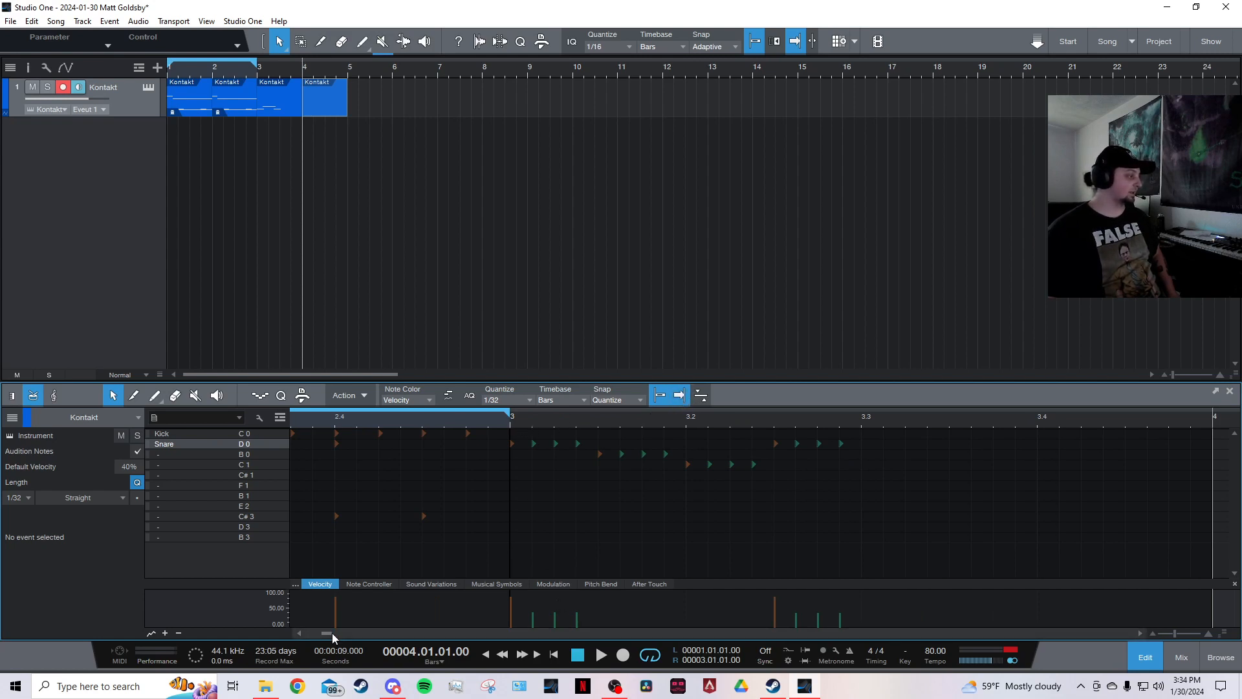
pyautogui.moveTo(329, 632); pyautogui.dragTo(323, 635)
pyautogui.scroll(-2, 624, 434)
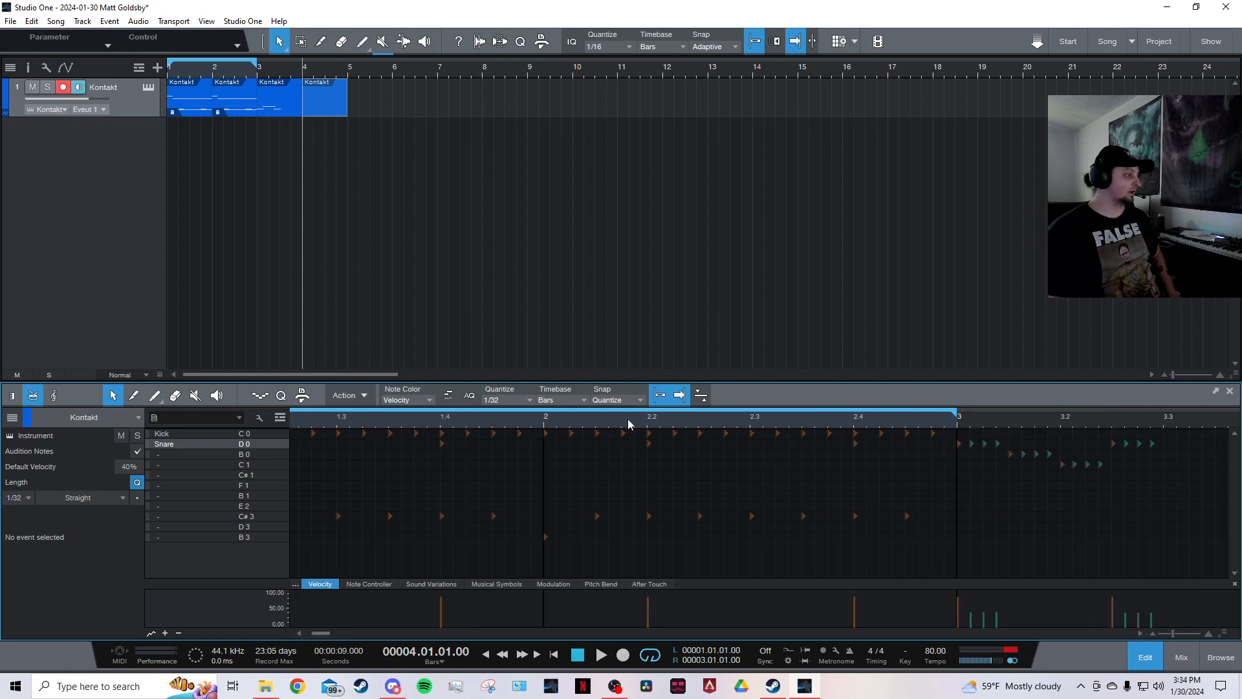
pyautogui.click(300, 634)
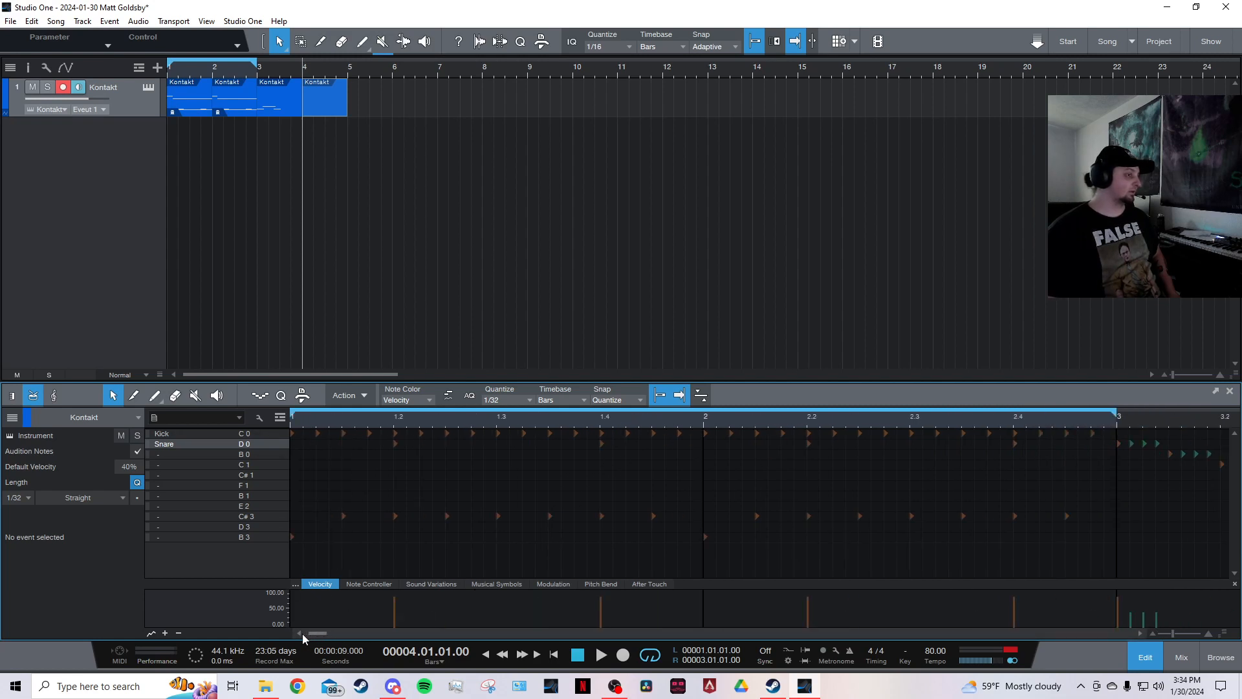
pyautogui.click(1118, 423)
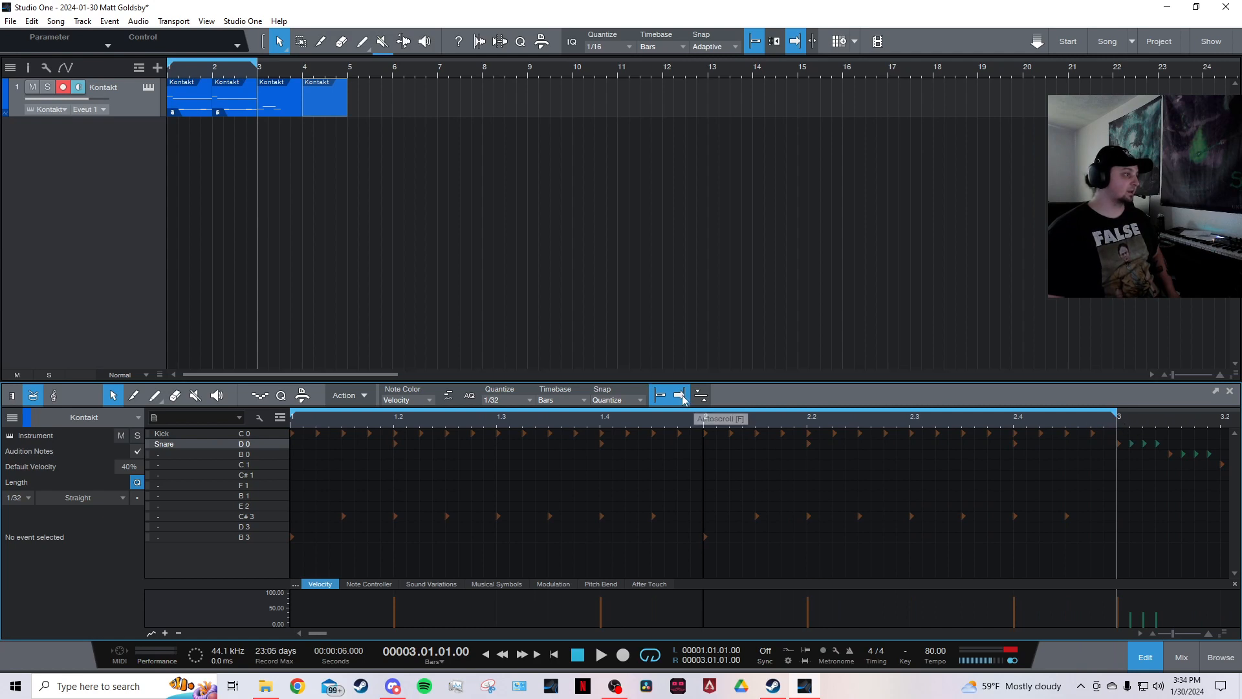
pyautogui.press('space')
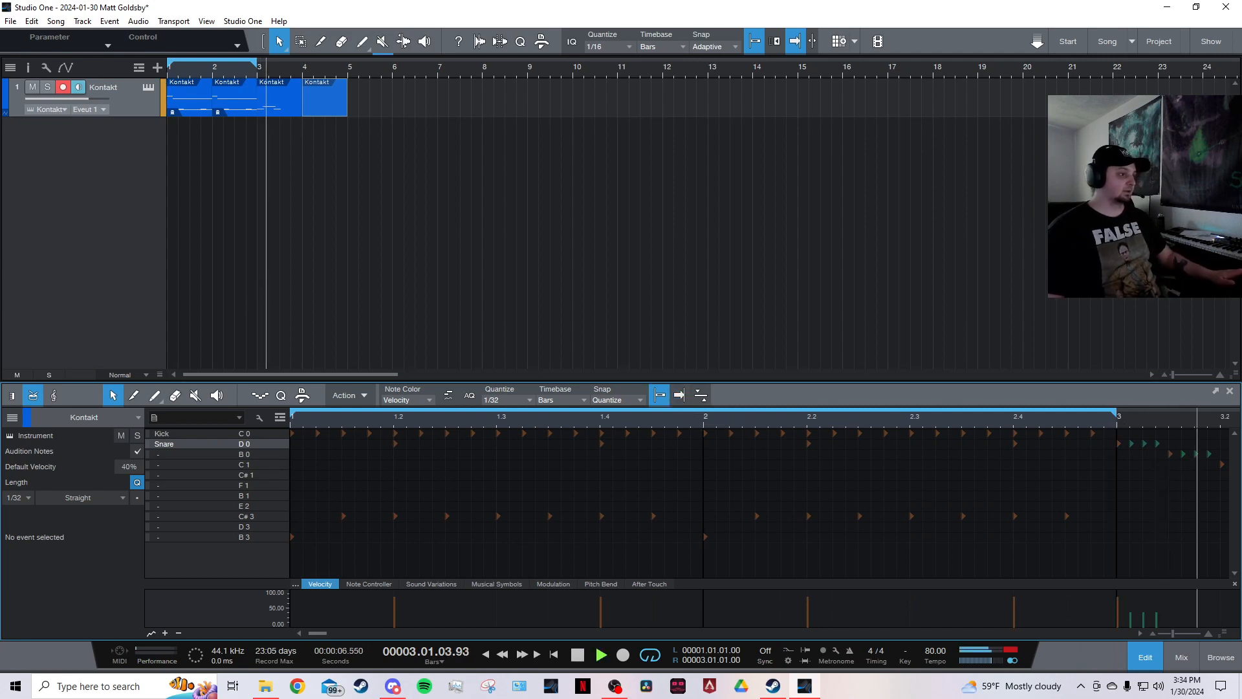
pyautogui.press('space')
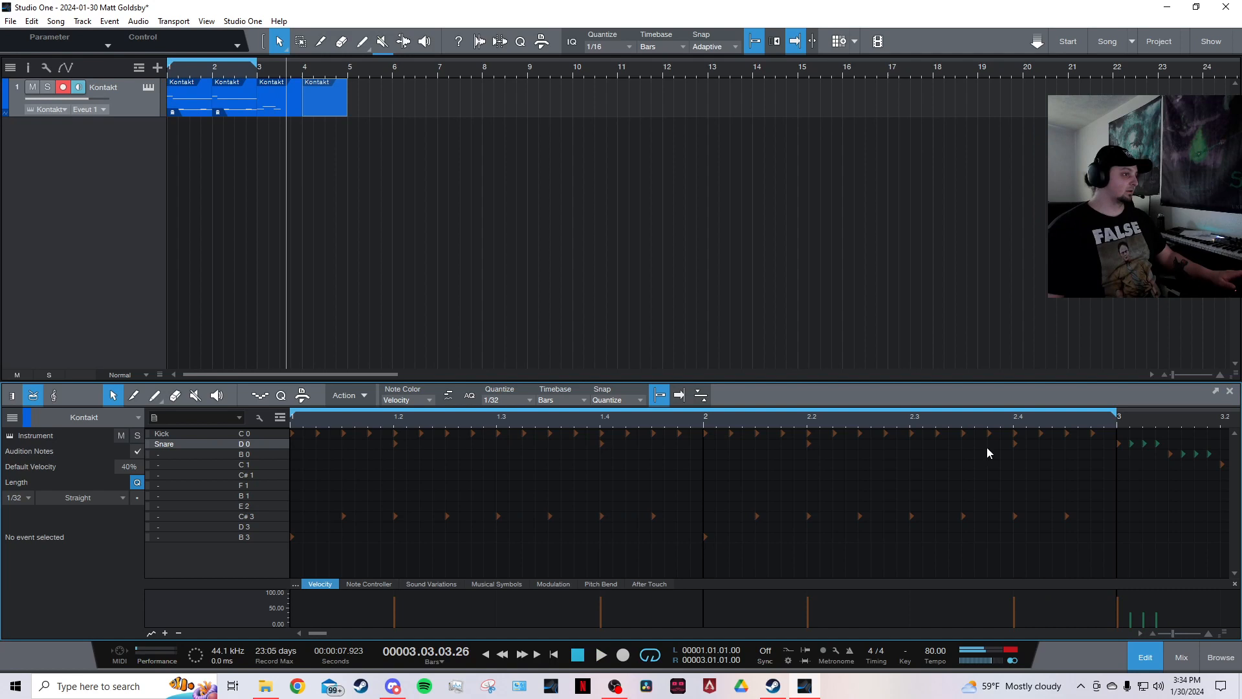
# Toggle autoscroll and replay the fill from bar 3.
pyautogui.click(1119, 422)
pyautogui.press('space')
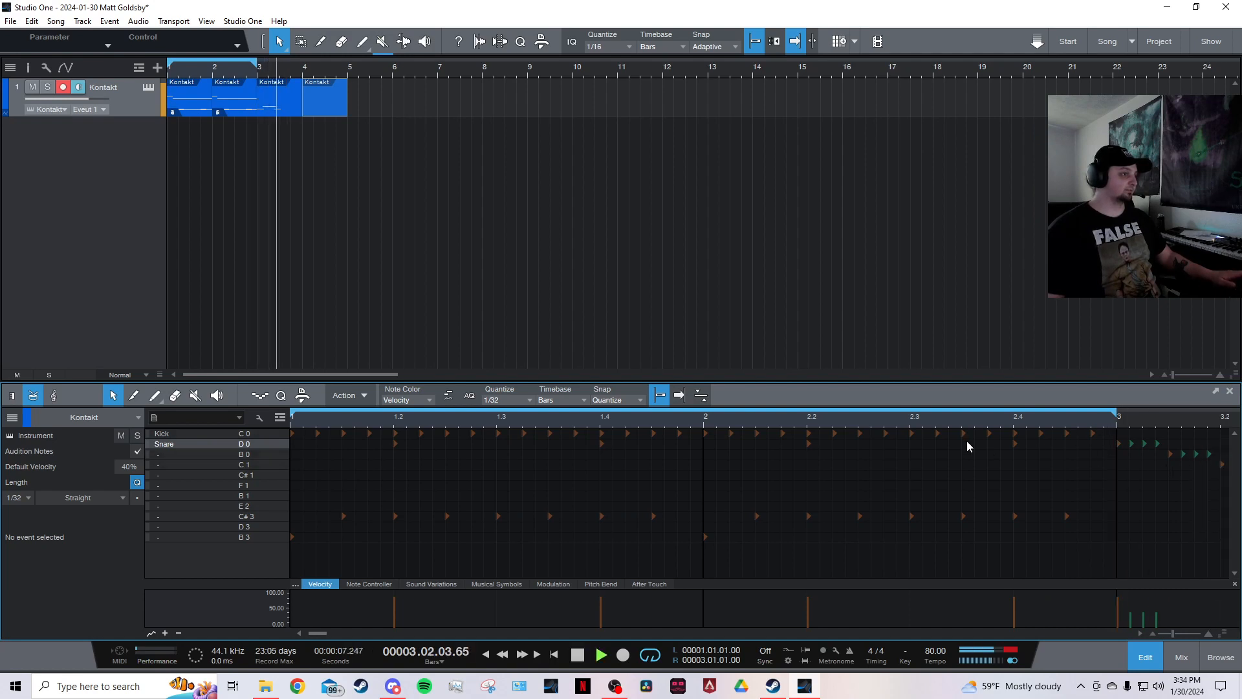
pyautogui.press('space')
pyautogui.click(679, 396)
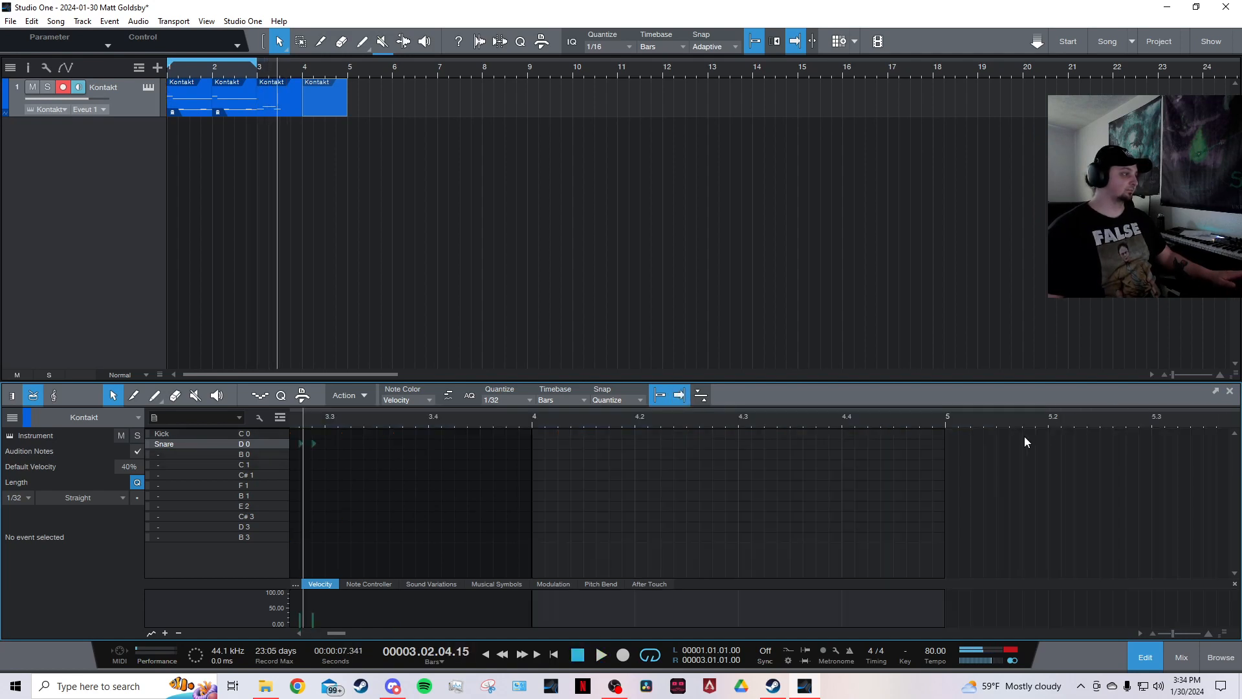
pyautogui.click(300, 632)
pyautogui.click(302, 631)
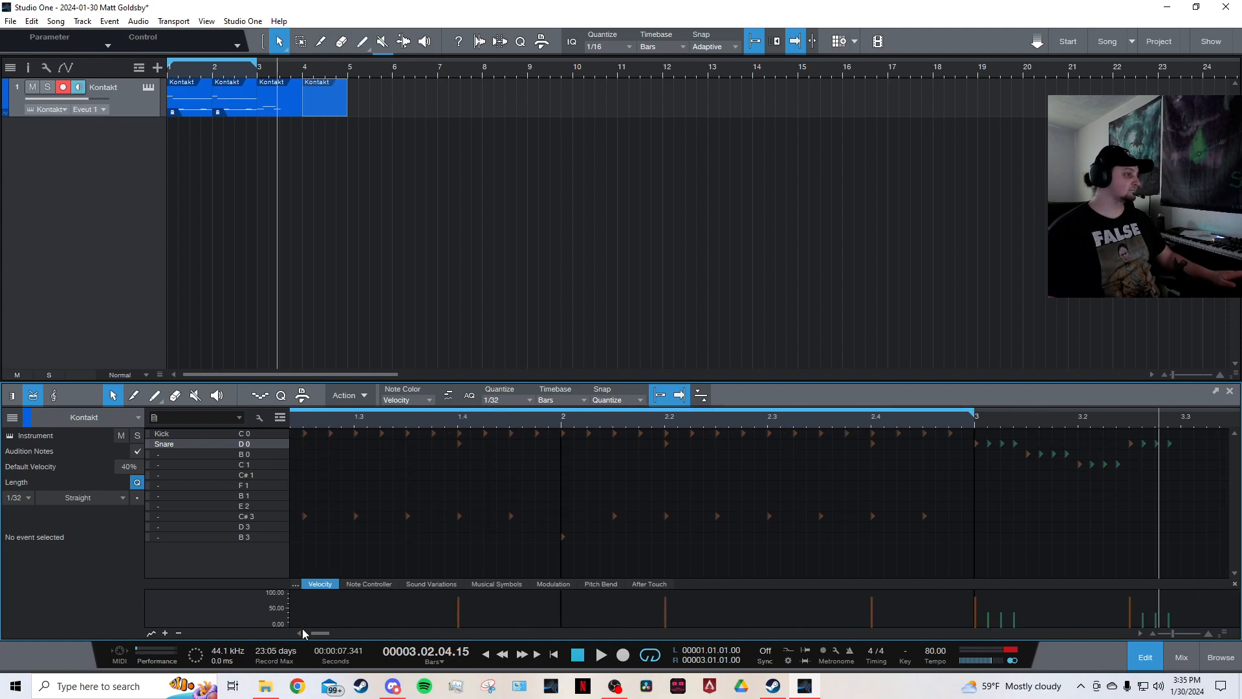
pyautogui.press('space')
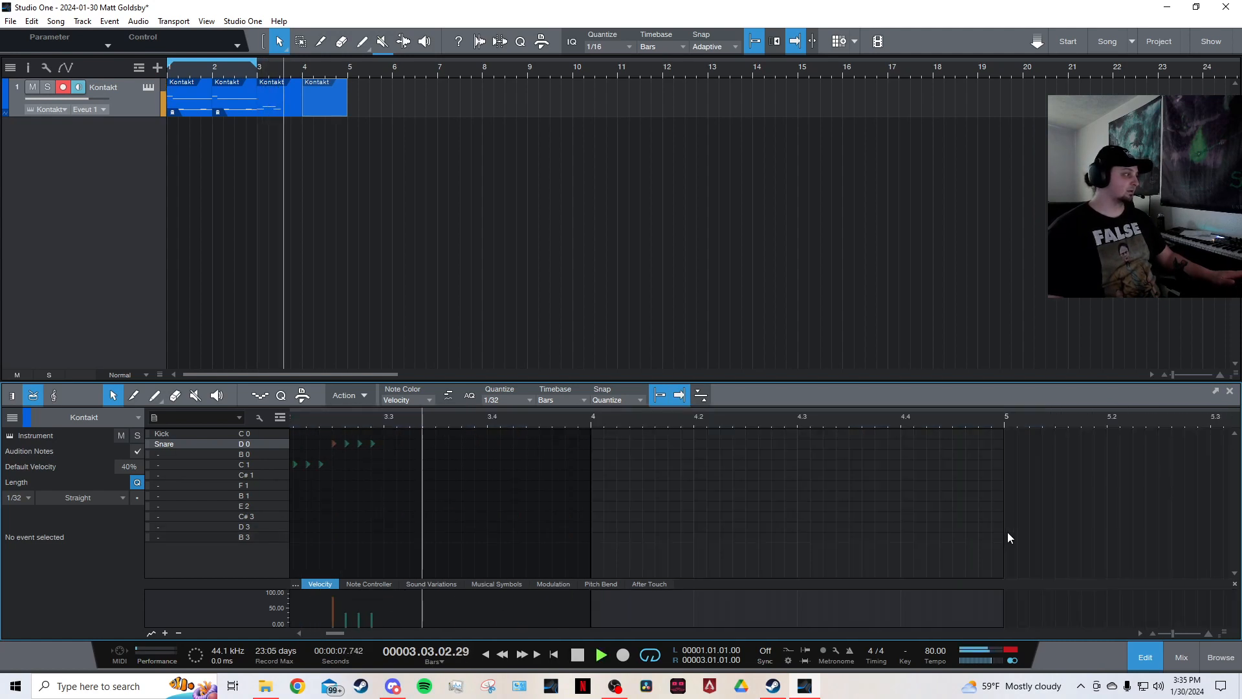
pyautogui.press('space')
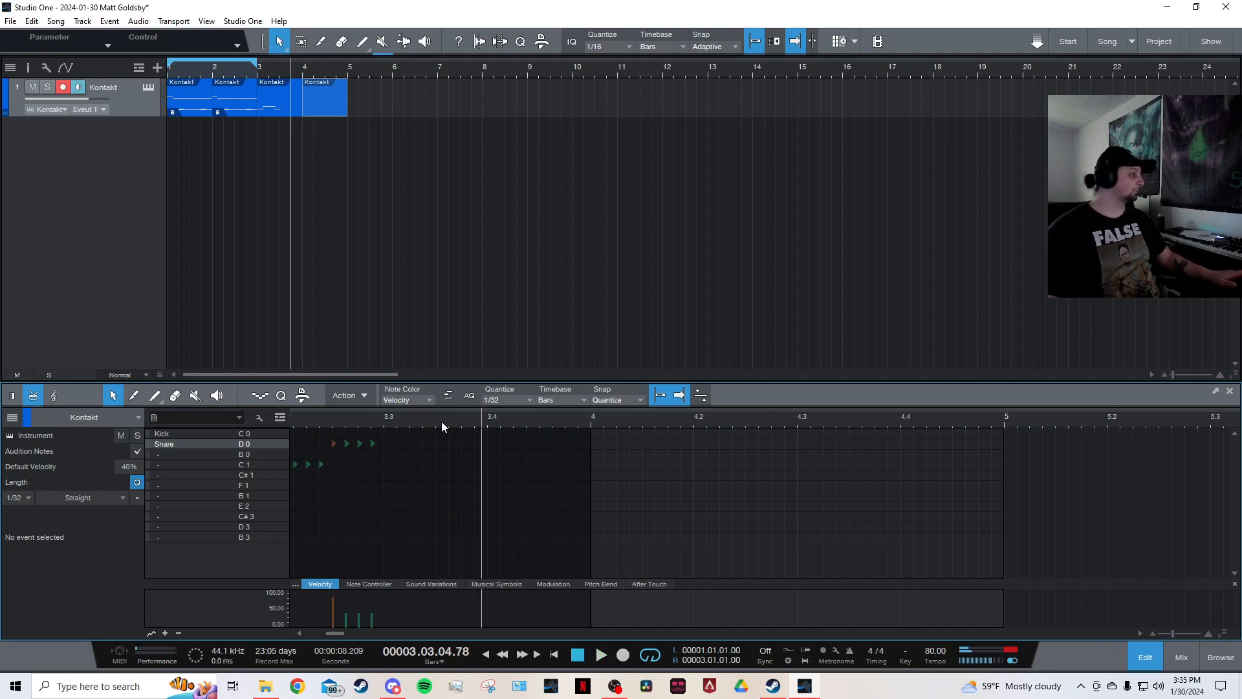
pyautogui.scroll(-7, 493, 68)
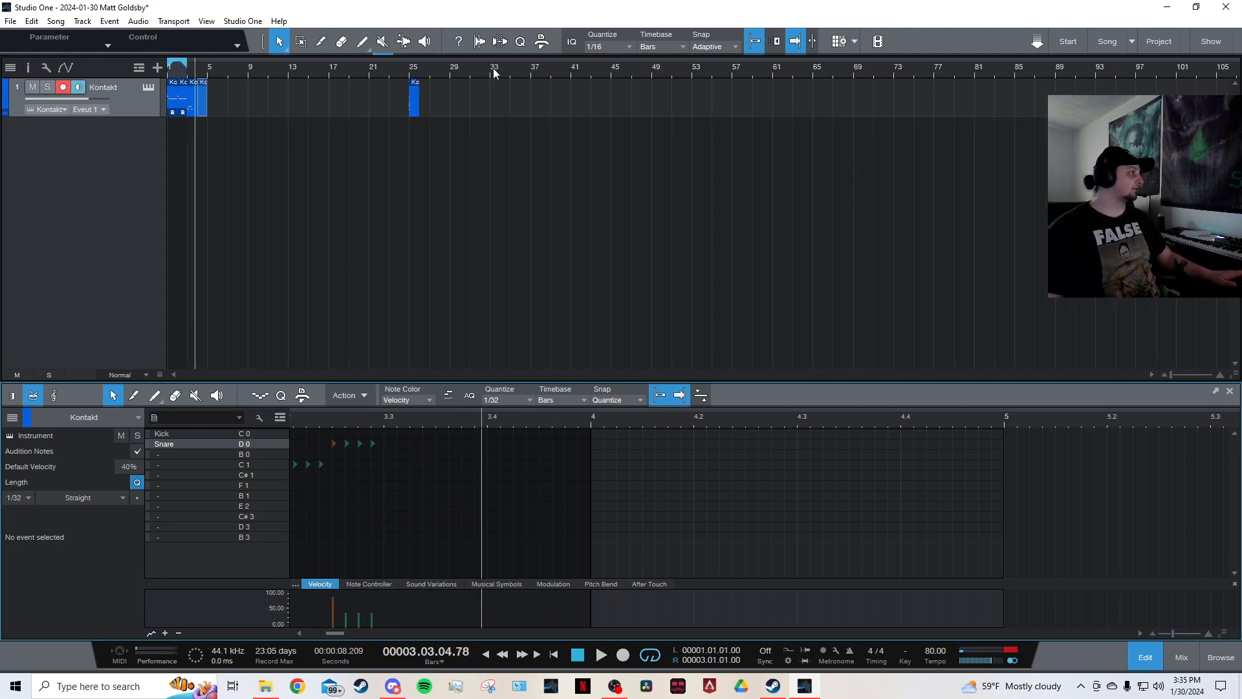
pyautogui.scroll(6, 493, 68)
pyautogui.scroll(-8, 413, 417)
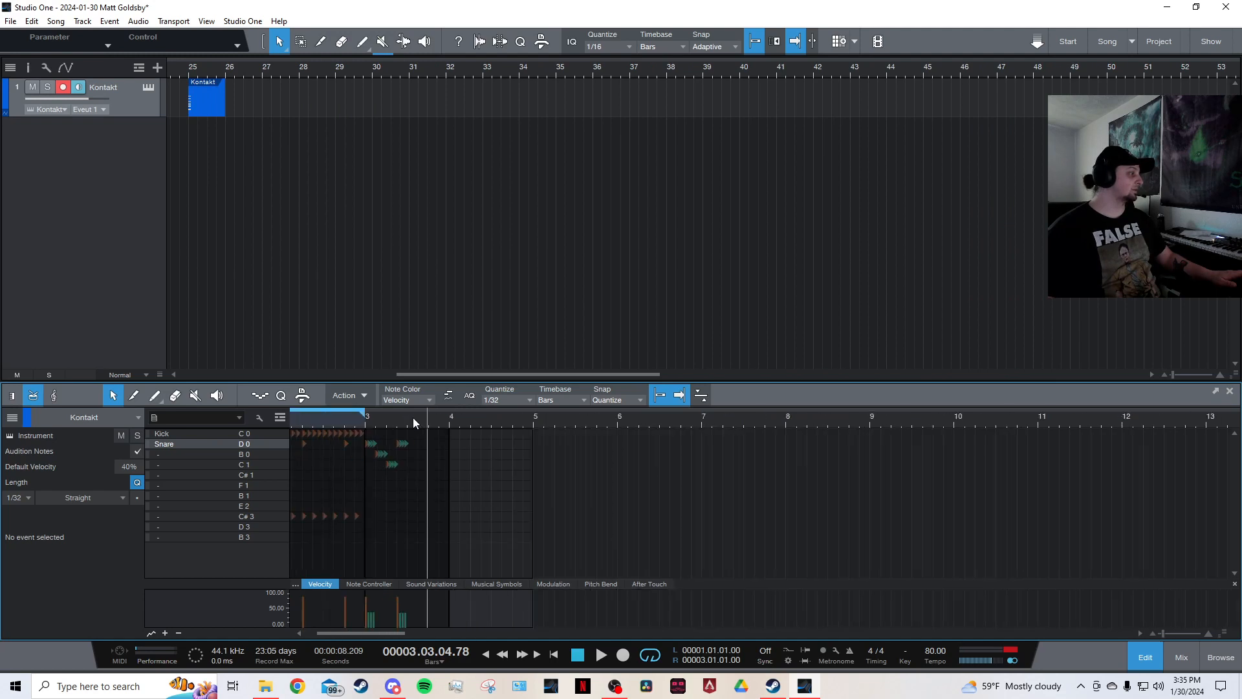
pyautogui.scroll(6, 413, 417)
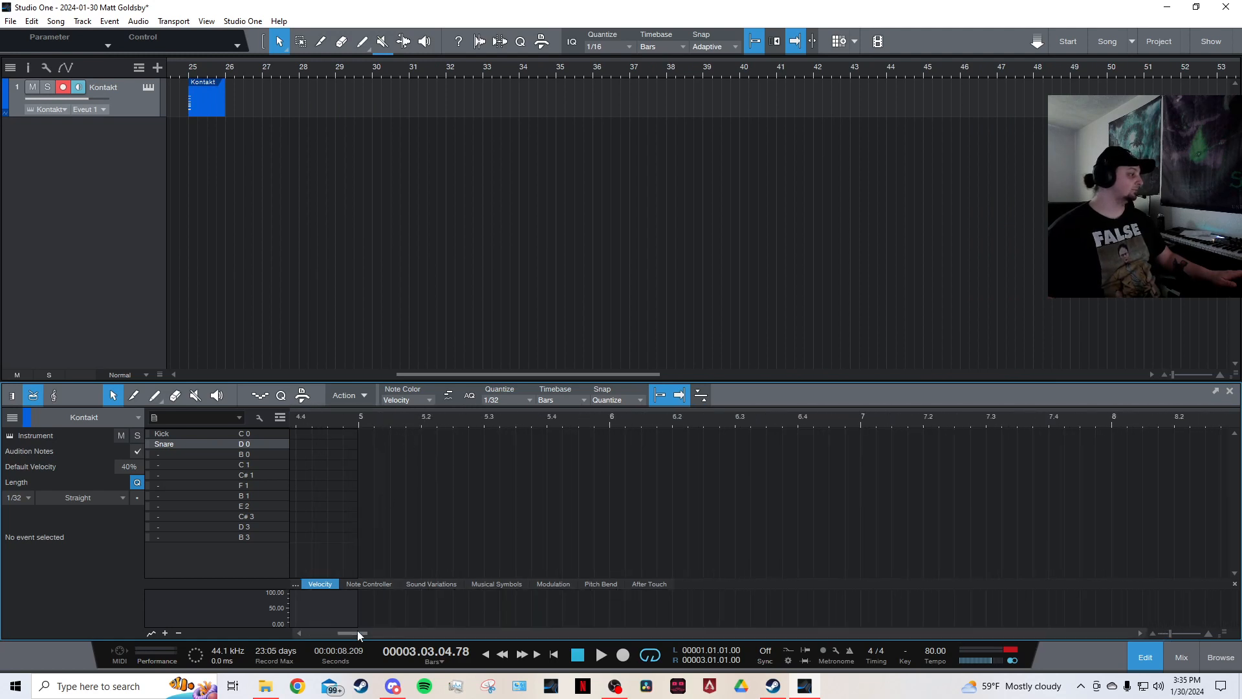
# Delete the event on bar 4 in the arrangement.
pyautogui.moveTo(357, 632); pyautogui.dragTo(329, 633)
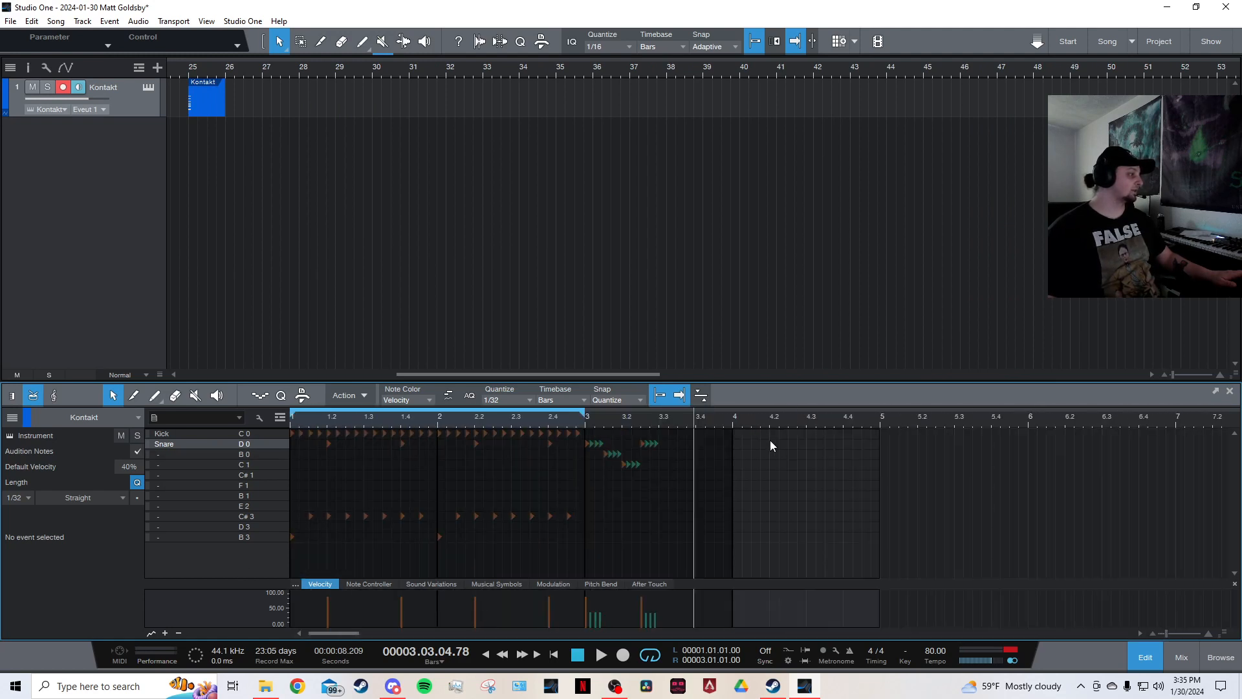
pyautogui.scroll(-2, 324, 421)
pyautogui.scroll(2, 326, 424)
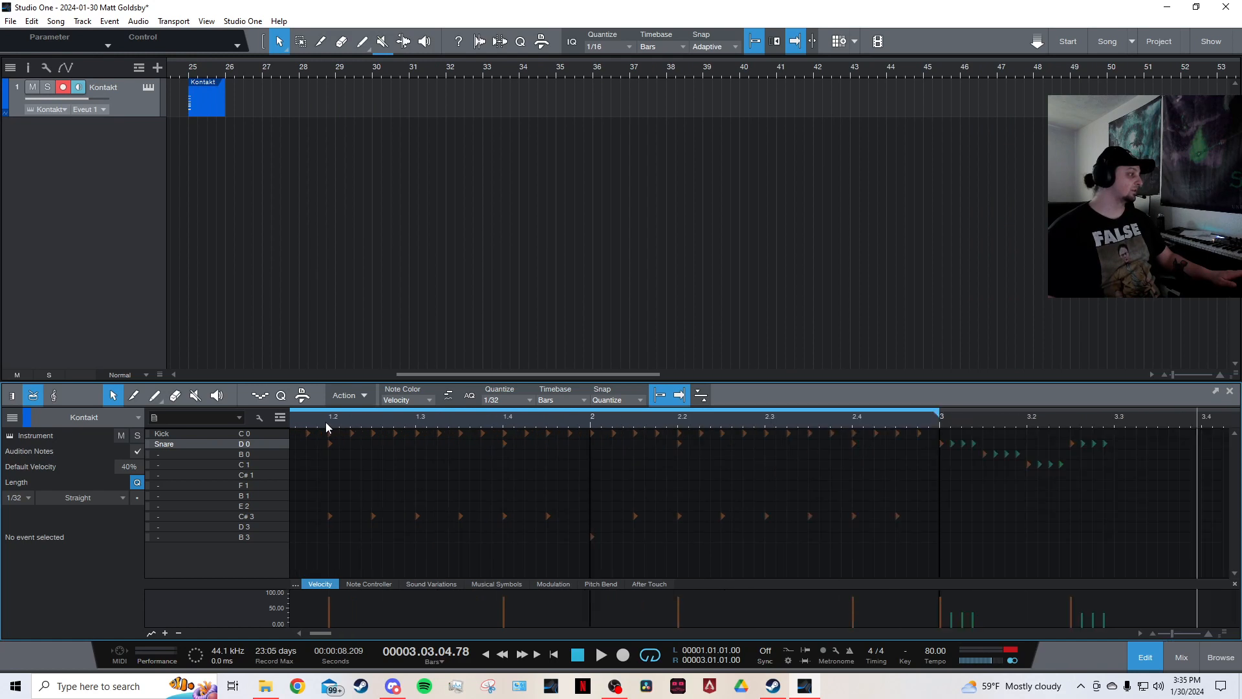
pyautogui.scroll(-4, 327, 426)
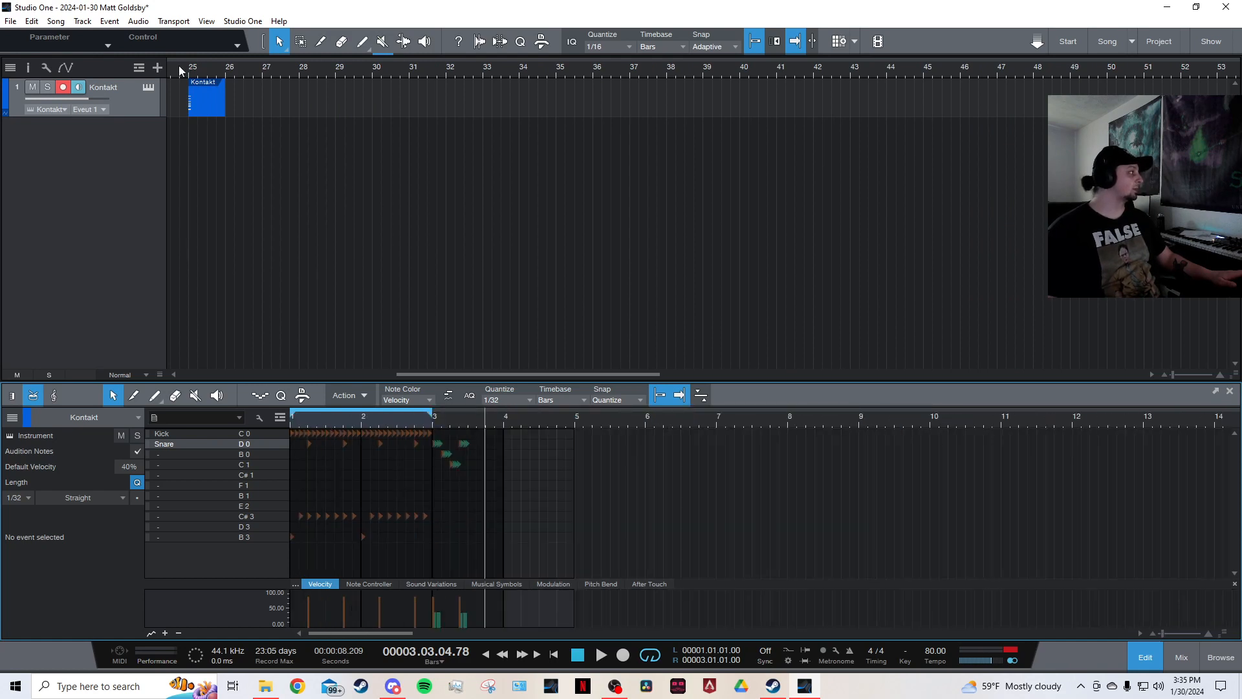
pyautogui.moveTo(425, 374); pyautogui.dragTo(217, 375)
pyautogui.scroll(3, 198, 67)
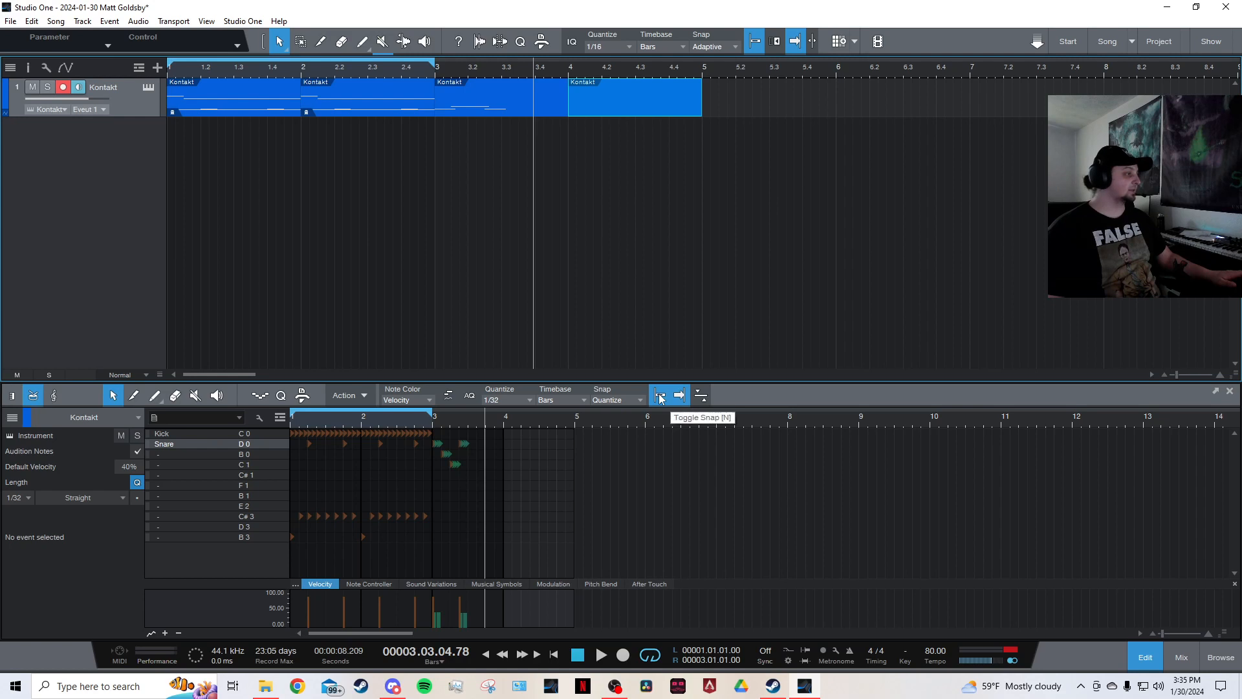
pyautogui.scroll(5, 497, 418)
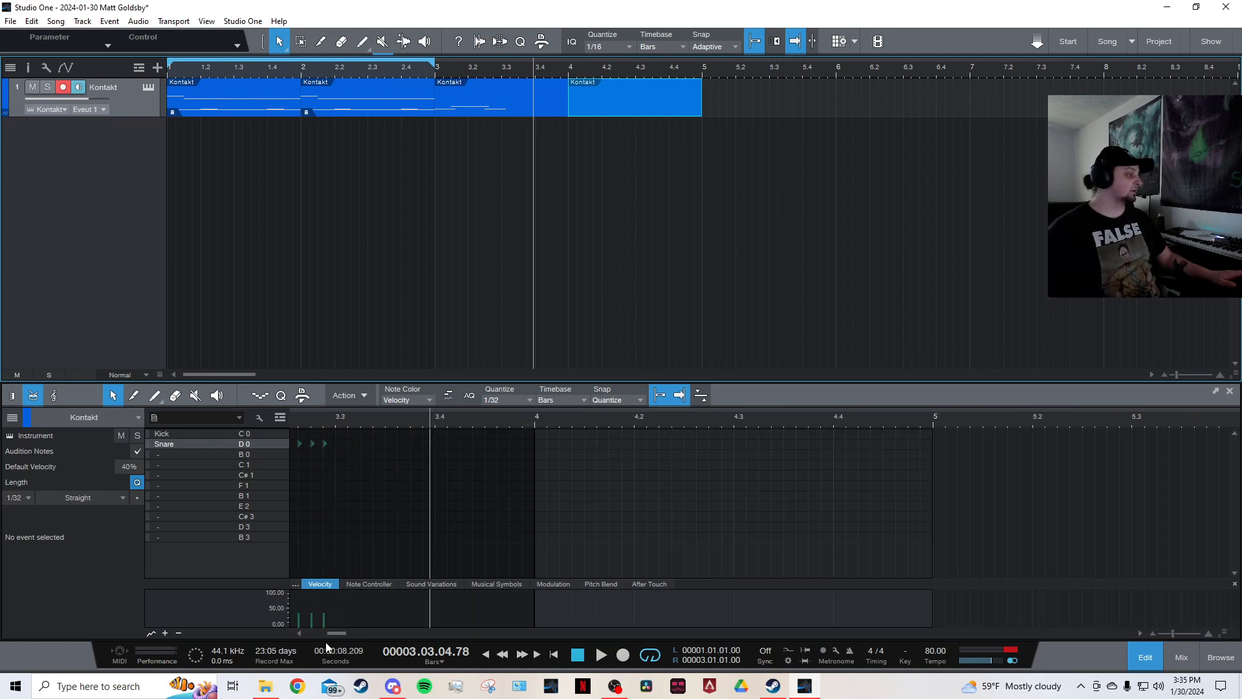
pyautogui.moveTo(340, 634); pyautogui.dragTo(330, 634)
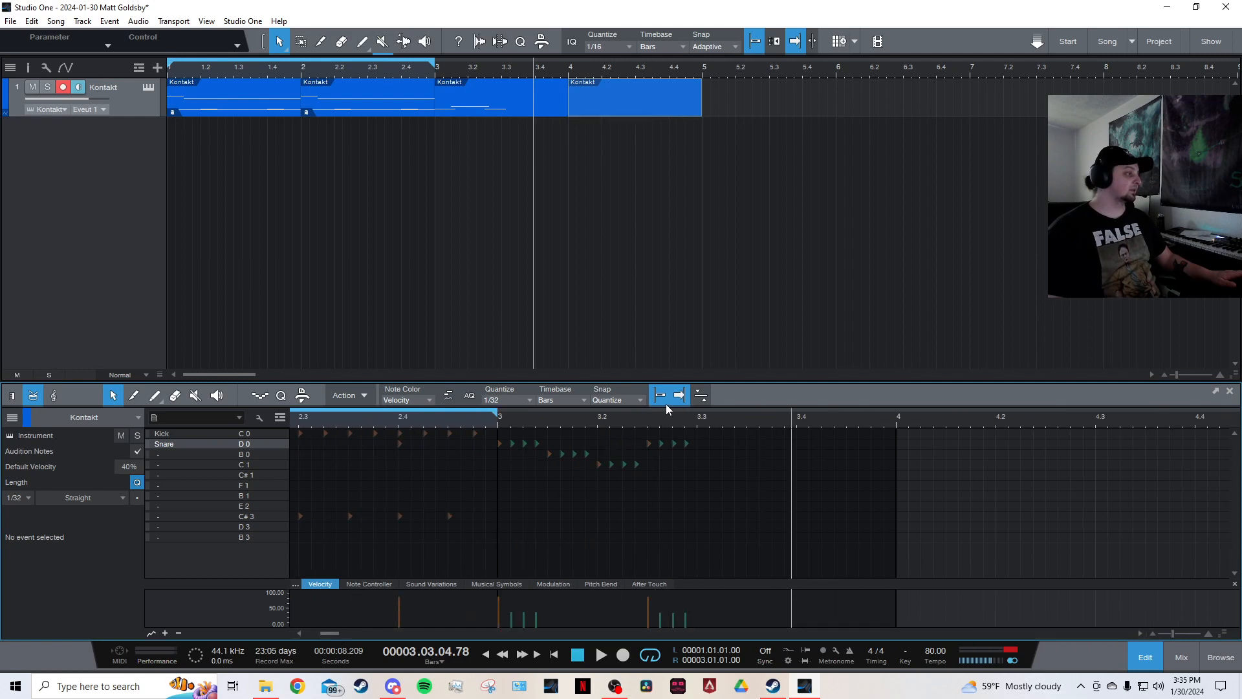
pyautogui.click(611, 96)
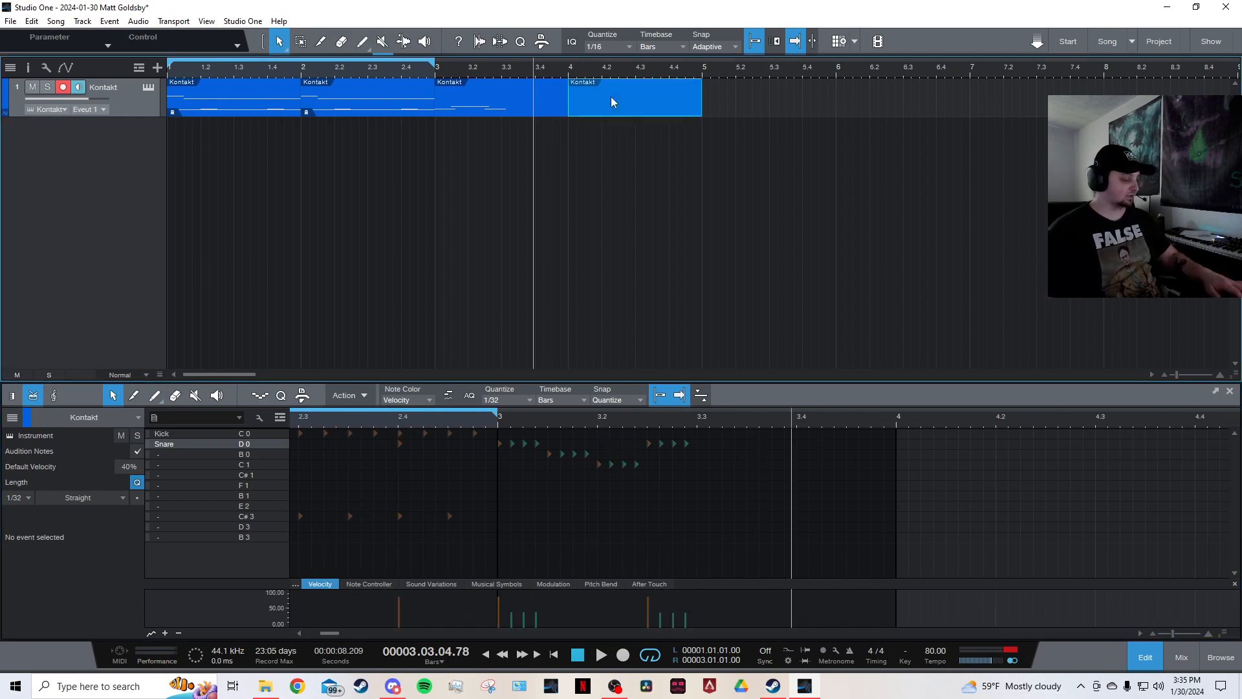
pyautogui.press('Delete')
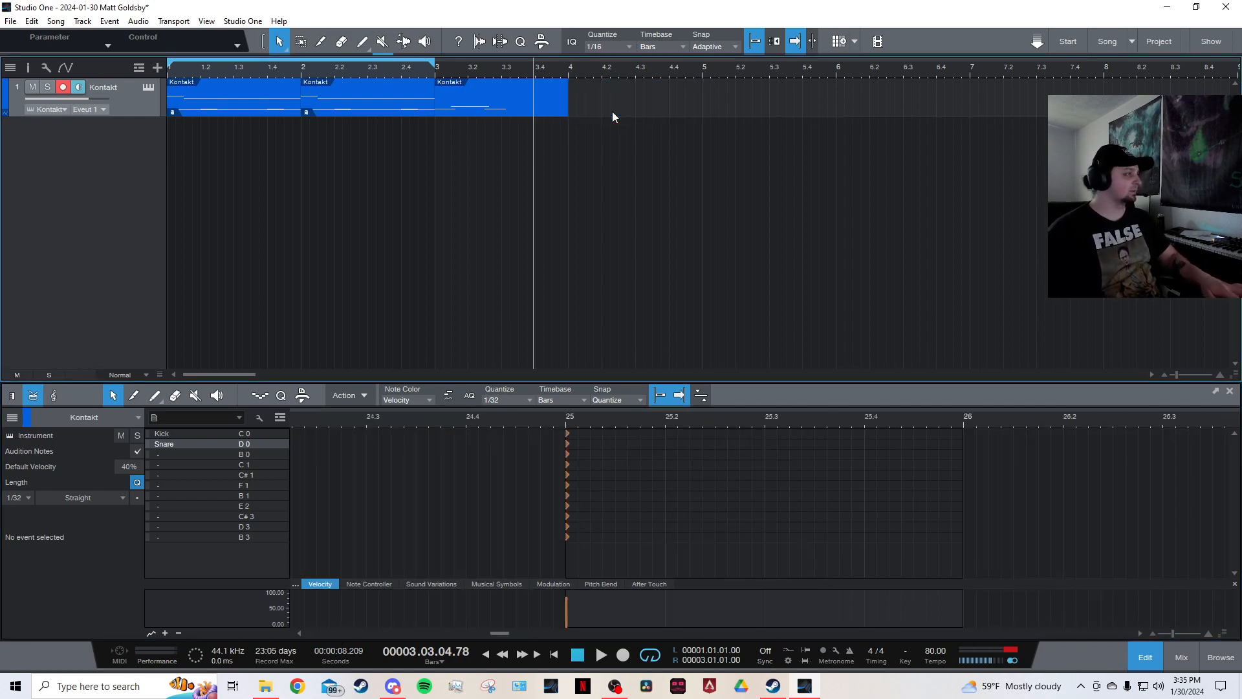
# Recreate an event on bar 4 and toggle snapping in the drum editor.
pyautogui.click(549, 96)
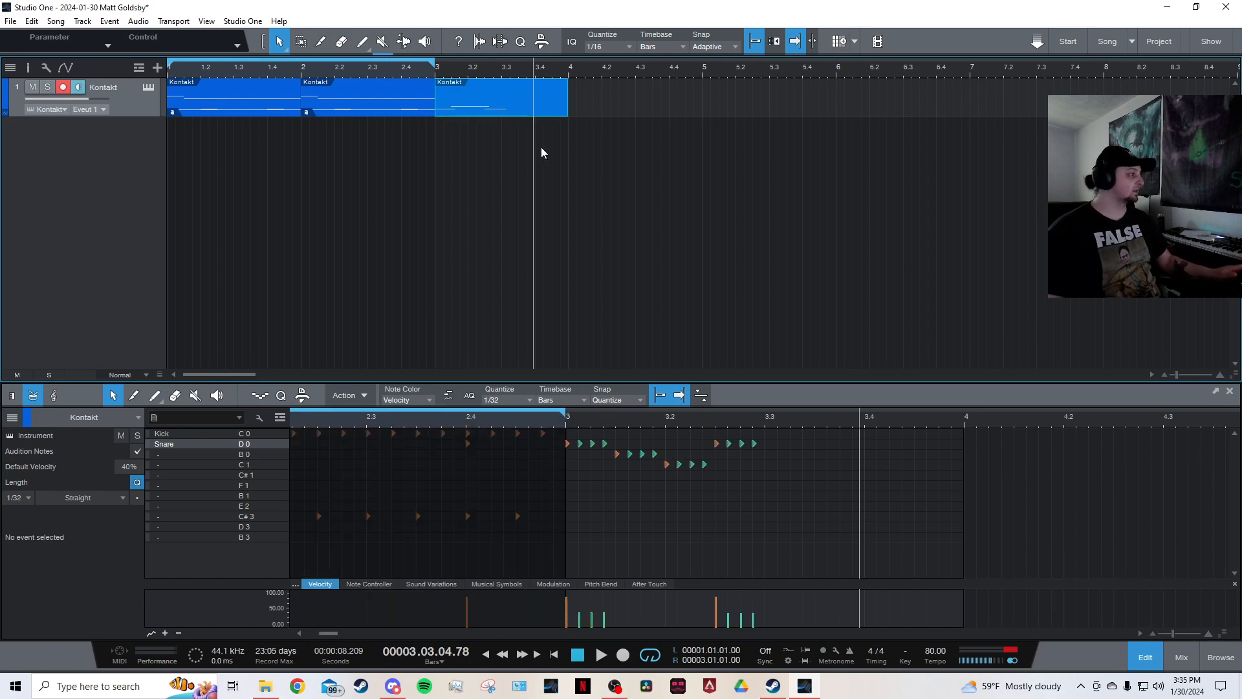
pyautogui.doubleClick(595, 91)
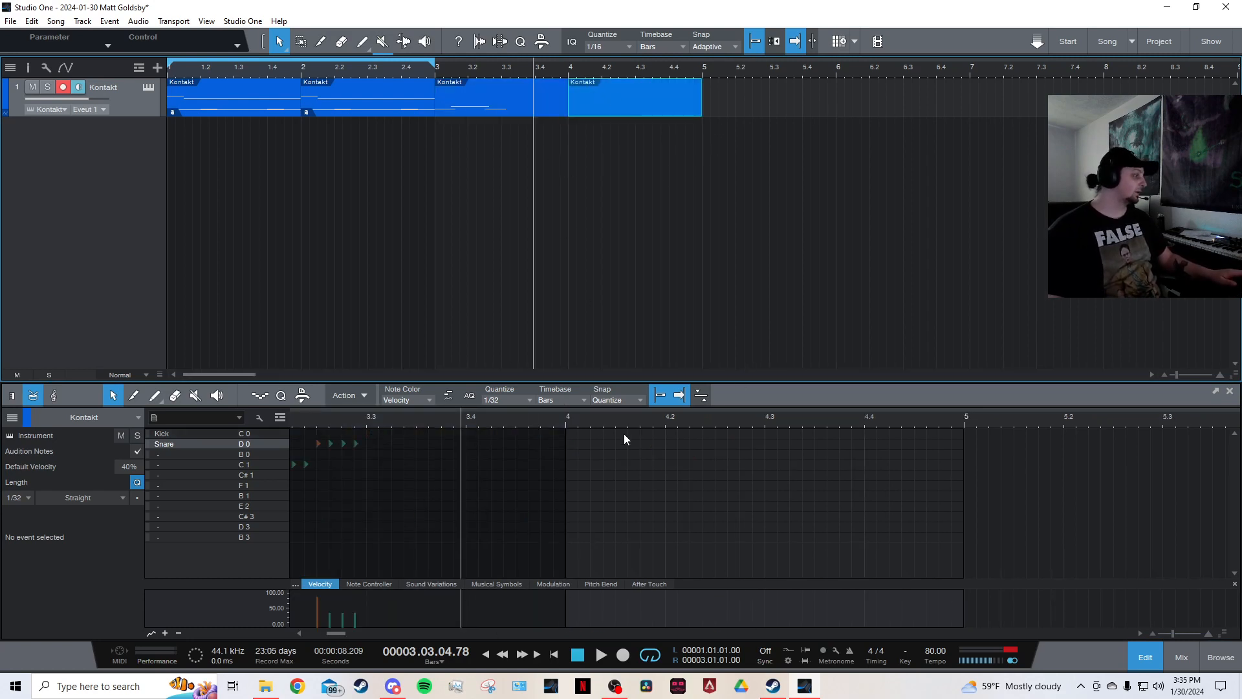
pyautogui.scroll(2, 604, 417)
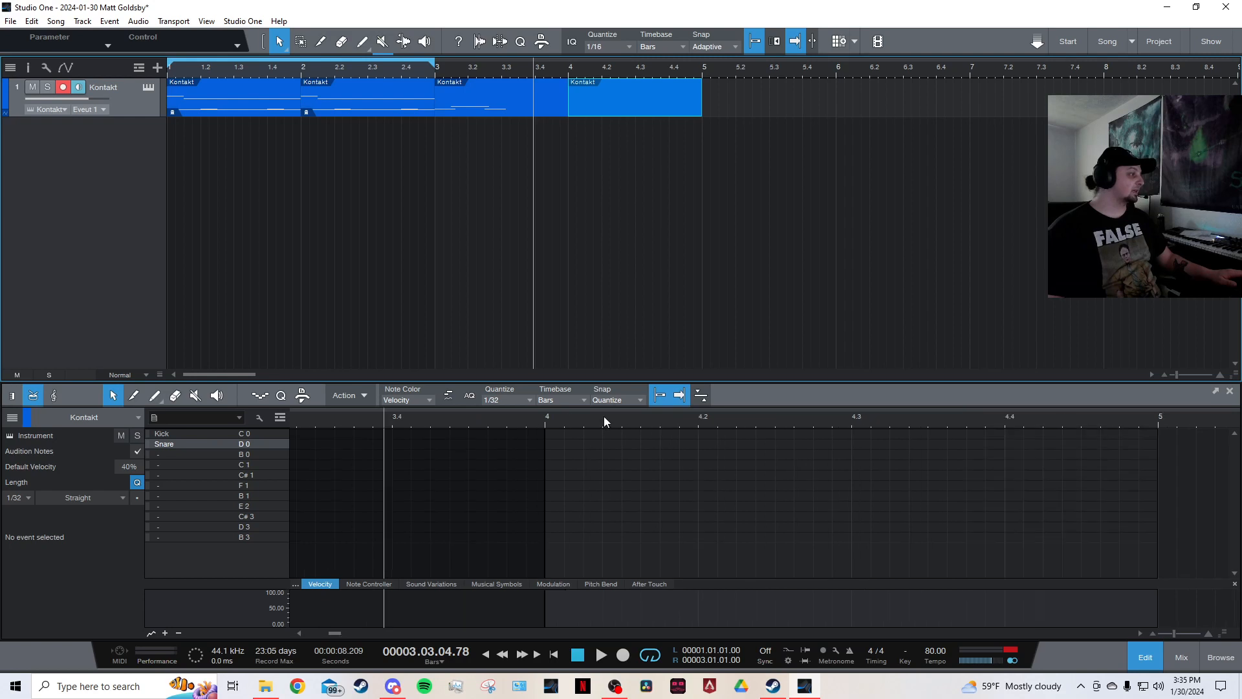
pyautogui.click(663, 396)
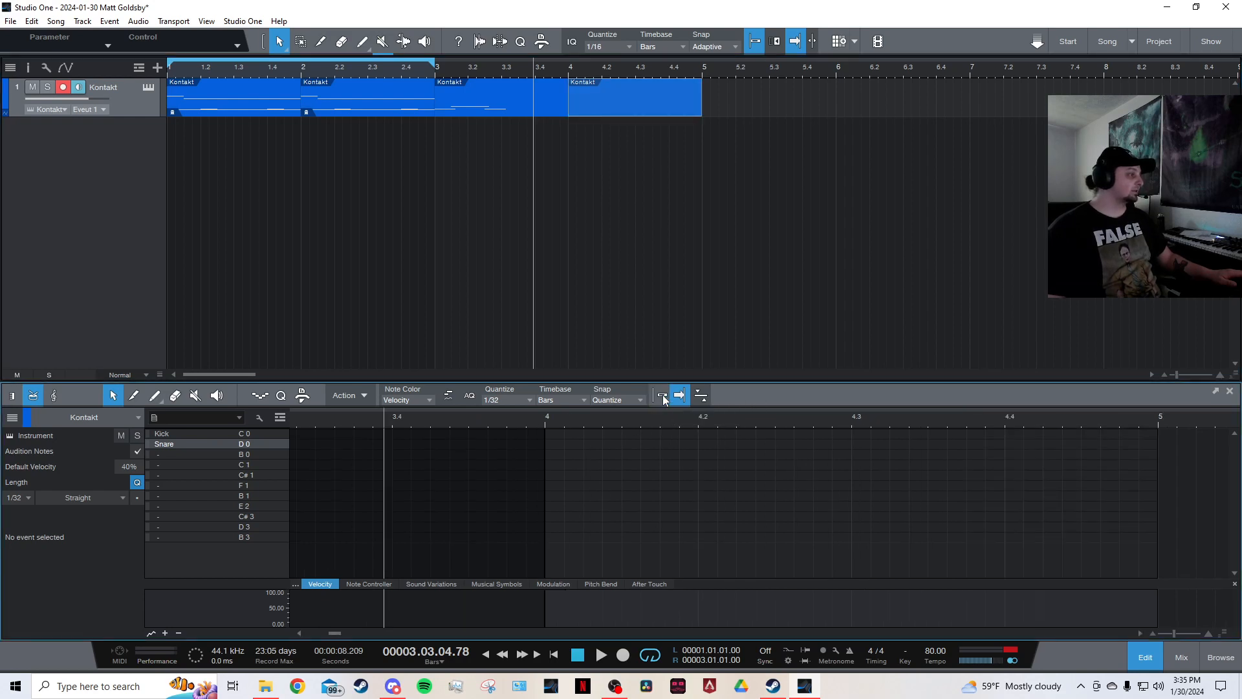
# Paint snare and tom hits freely across the first beat of bar 4.
pyautogui.click(595, 475)
pyautogui.click(625, 474)
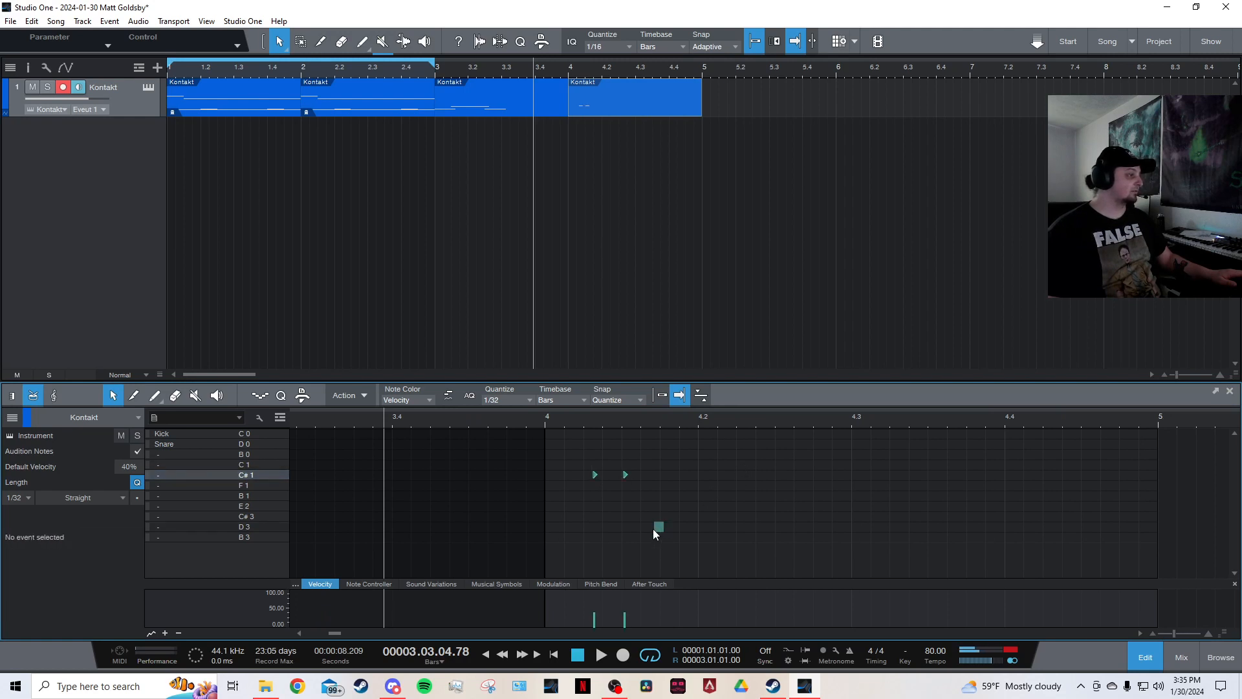
pyautogui.click(644, 444)
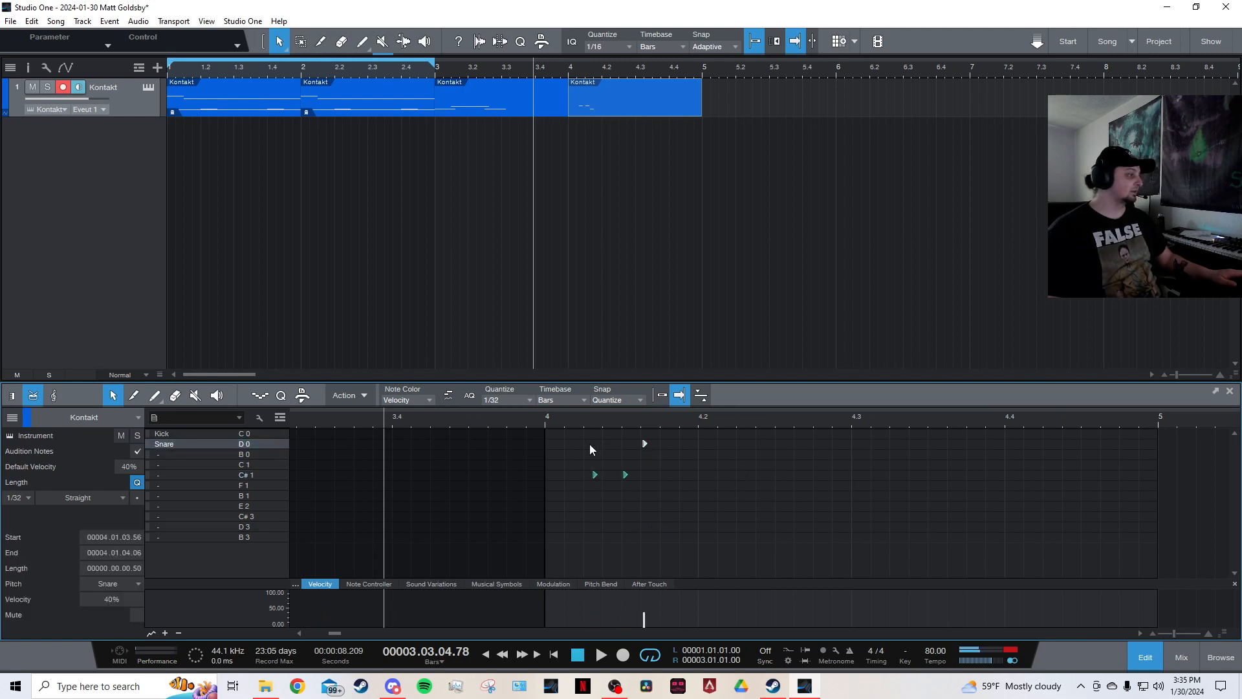
pyautogui.click(590, 443)
pyautogui.click(621, 444)
pyautogui.click(614, 443)
pyautogui.scroll(5, 626, 430)
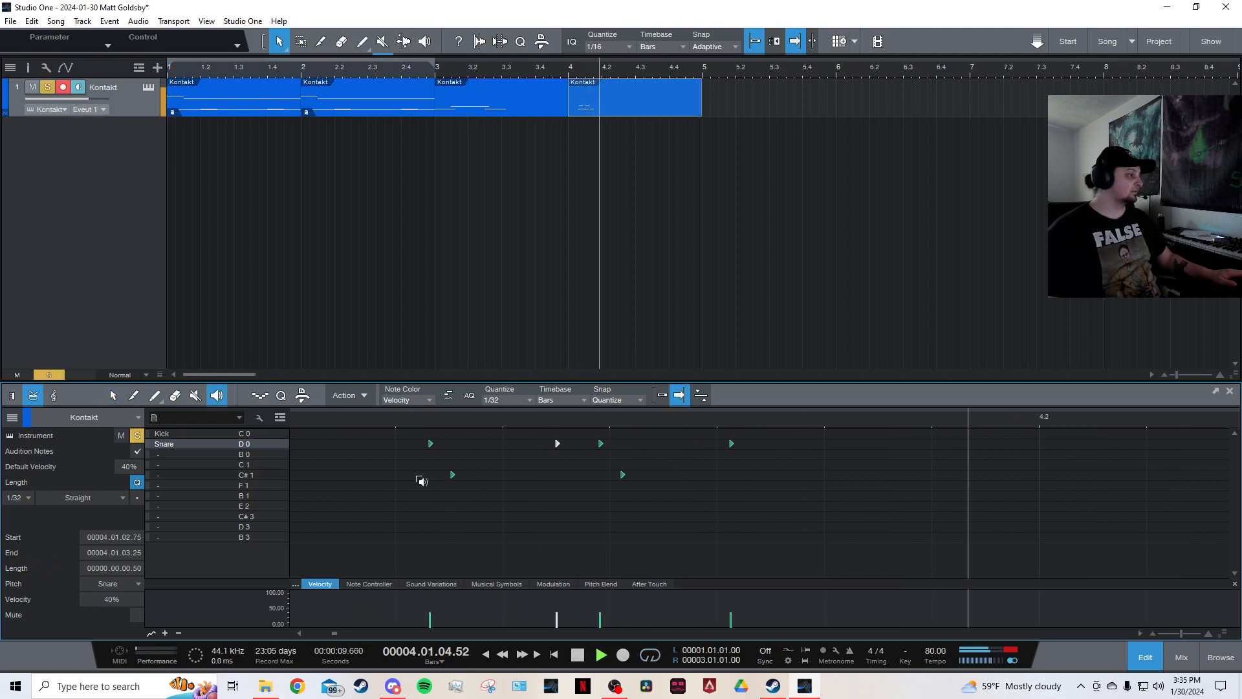
pyautogui.scroll(-5, 451, 417)
pyautogui.scroll(-2, 452, 421)
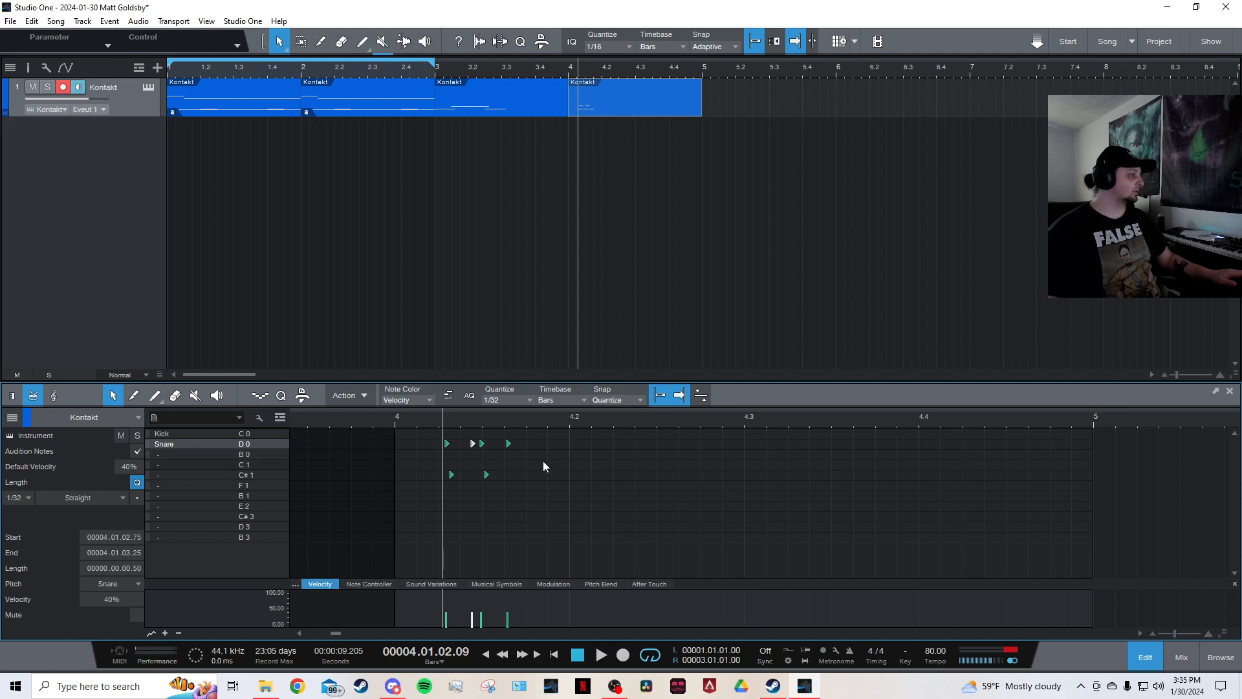
pyautogui.scroll(3, 540, 421)
# Add more cymbal and tom hits in bar 4, then select and delete every note in the bar.
pyautogui.click(561, 452)
pyautogui.click(476, 507)
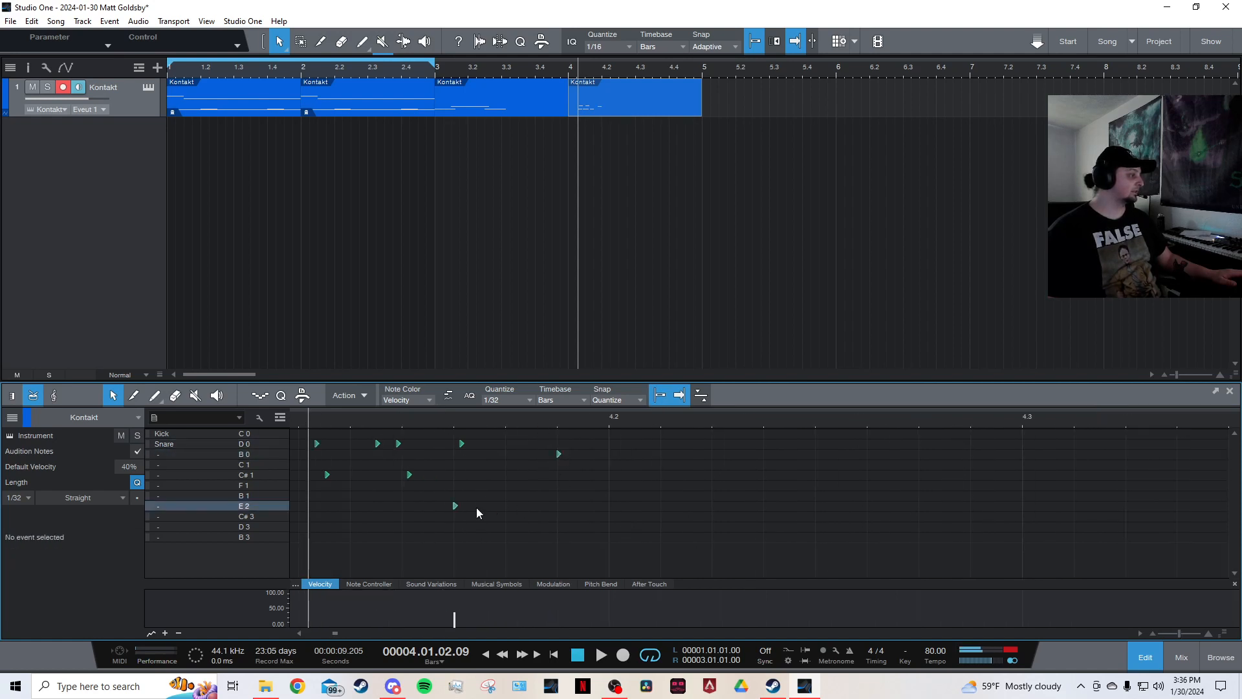
pyautogui.click(610, 495)
pyautogui.click(507, 475)
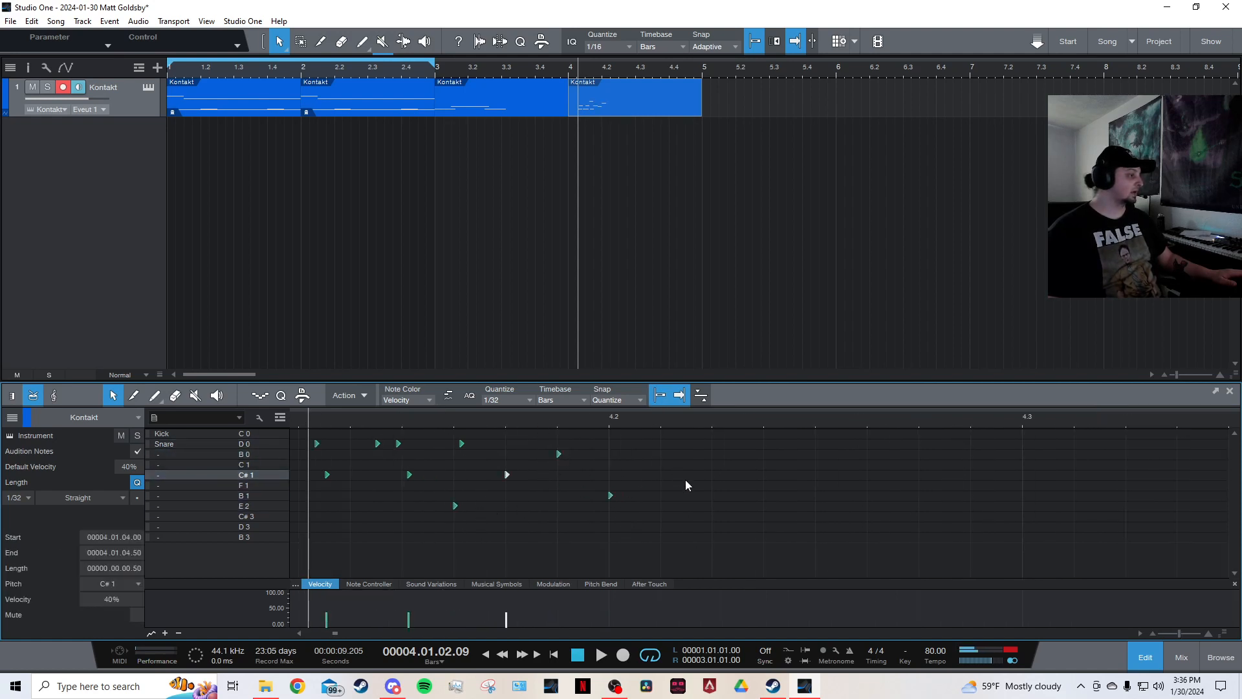
pyautogui.click(686, 477)
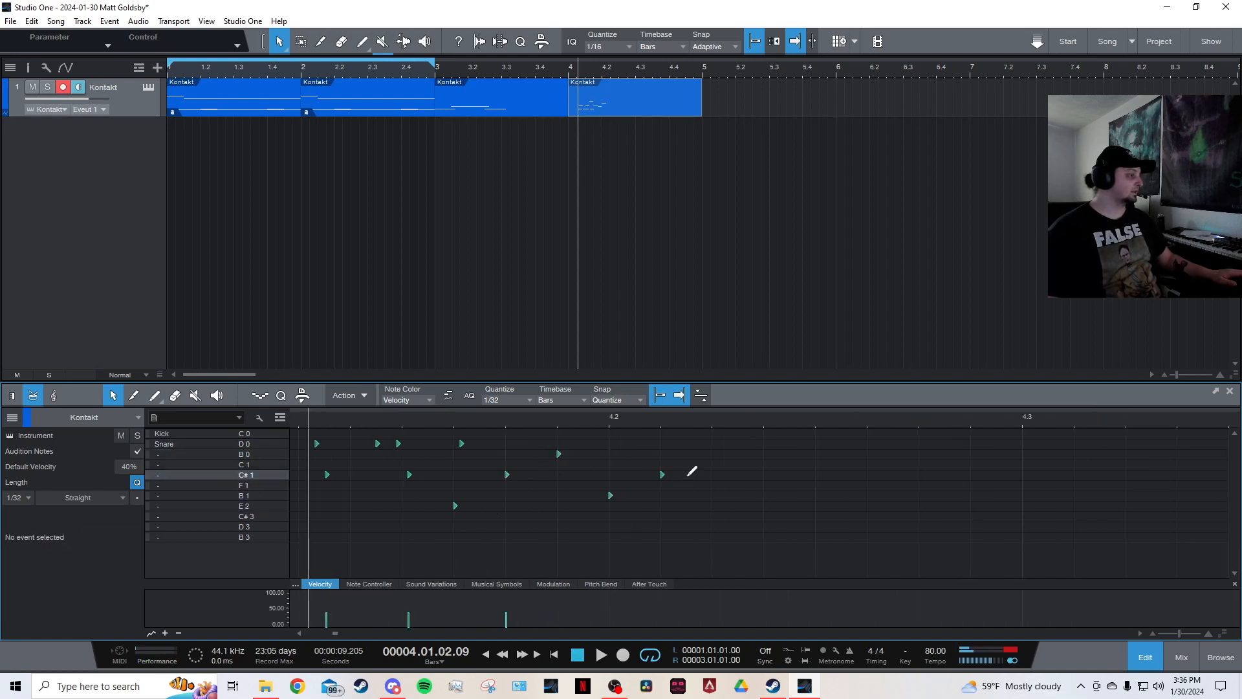
pyautogui.click(750, 445)
pyautogui.moveTo(610, 420); pyautogui.dragTo(610, 400)
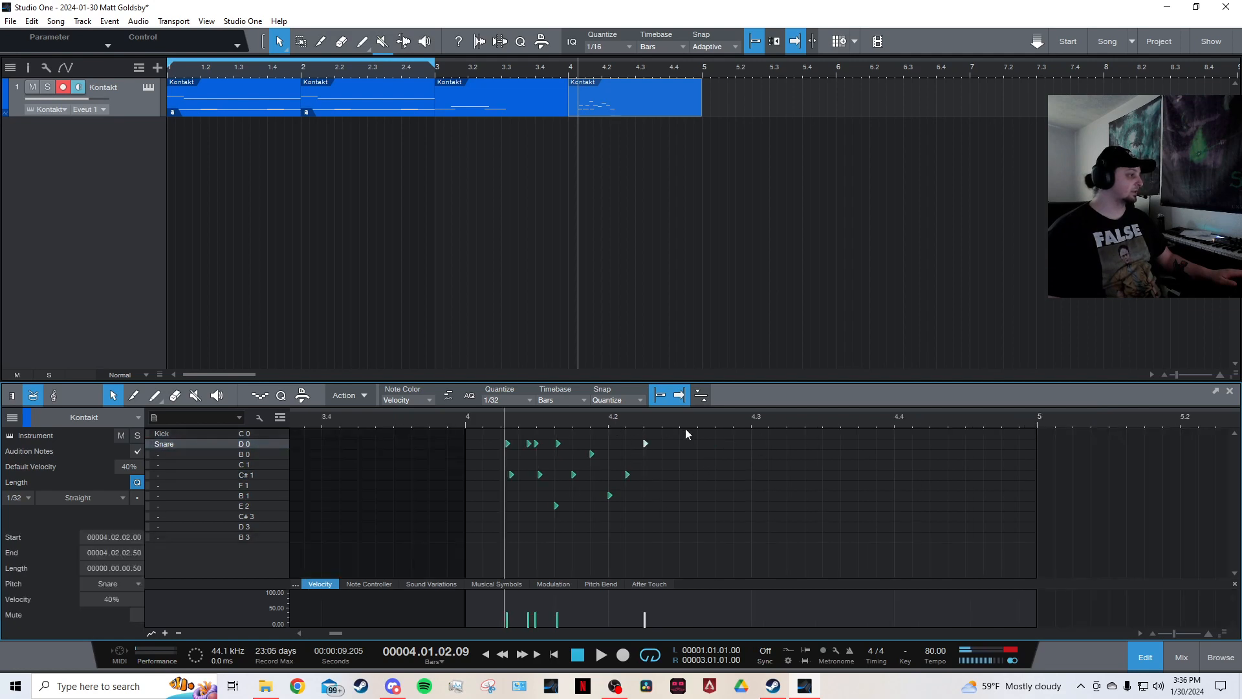
pyautogui.moveTo(684, 424); pyautogui.dragTo(385, 576)
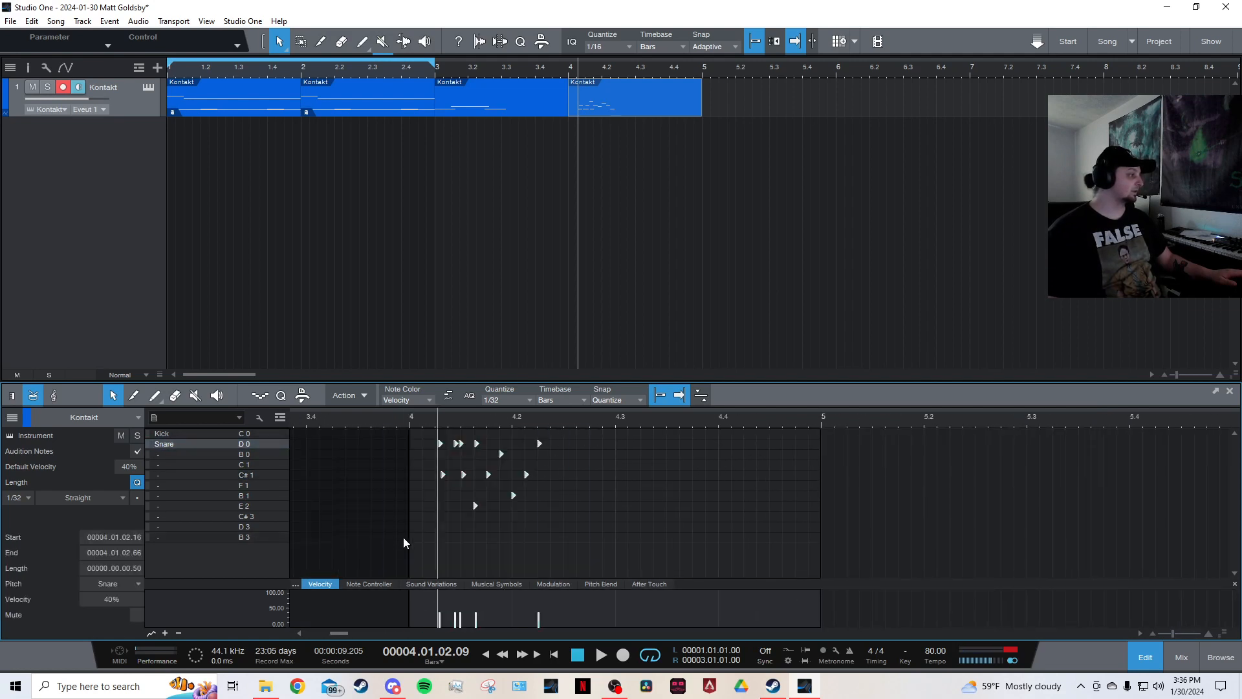
pyautogui.press('Delete')
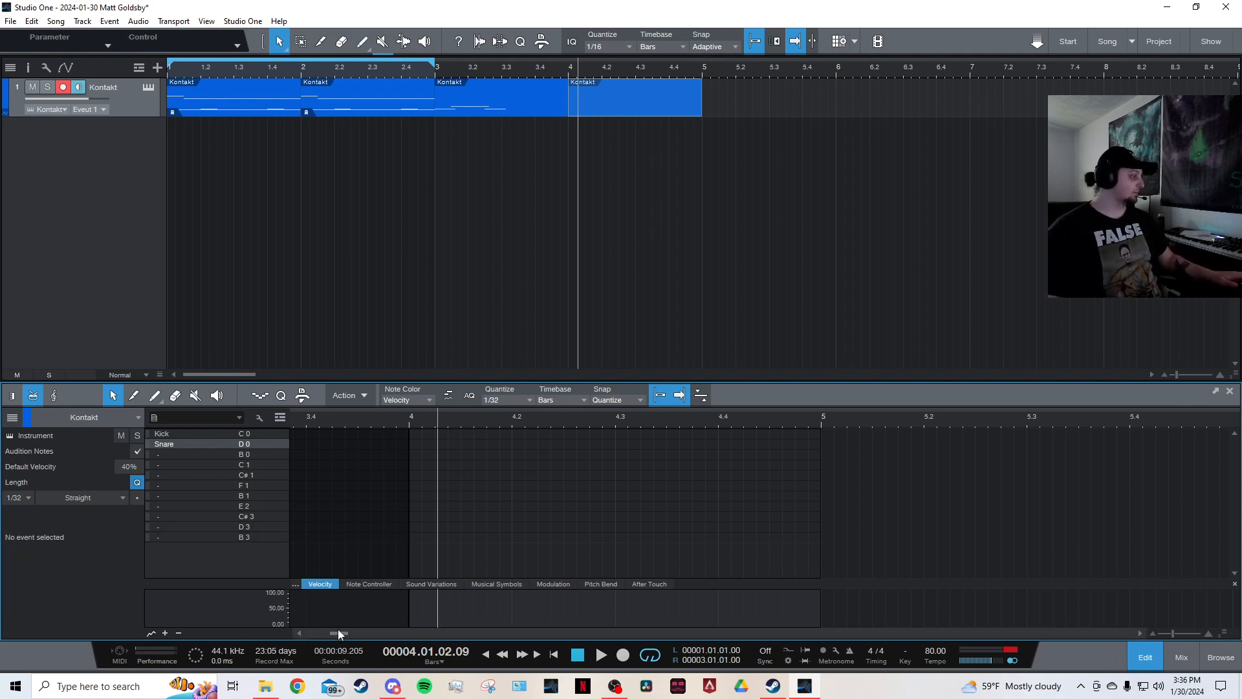
# Delete the event on bar 4 in the arrangement again.
pyautogui.moveTo(338, 632); pyautogui.dragTo(265, 632)
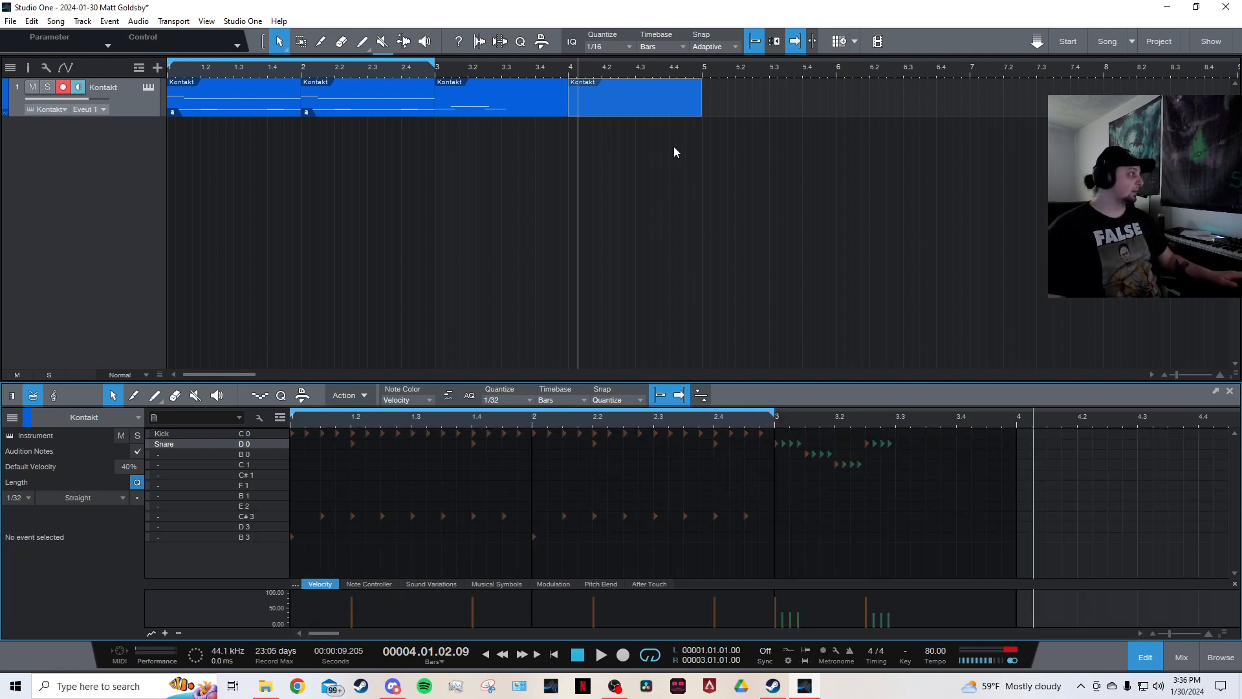
pyautogui.click(614, 108)
pyautogui.press('Delete')
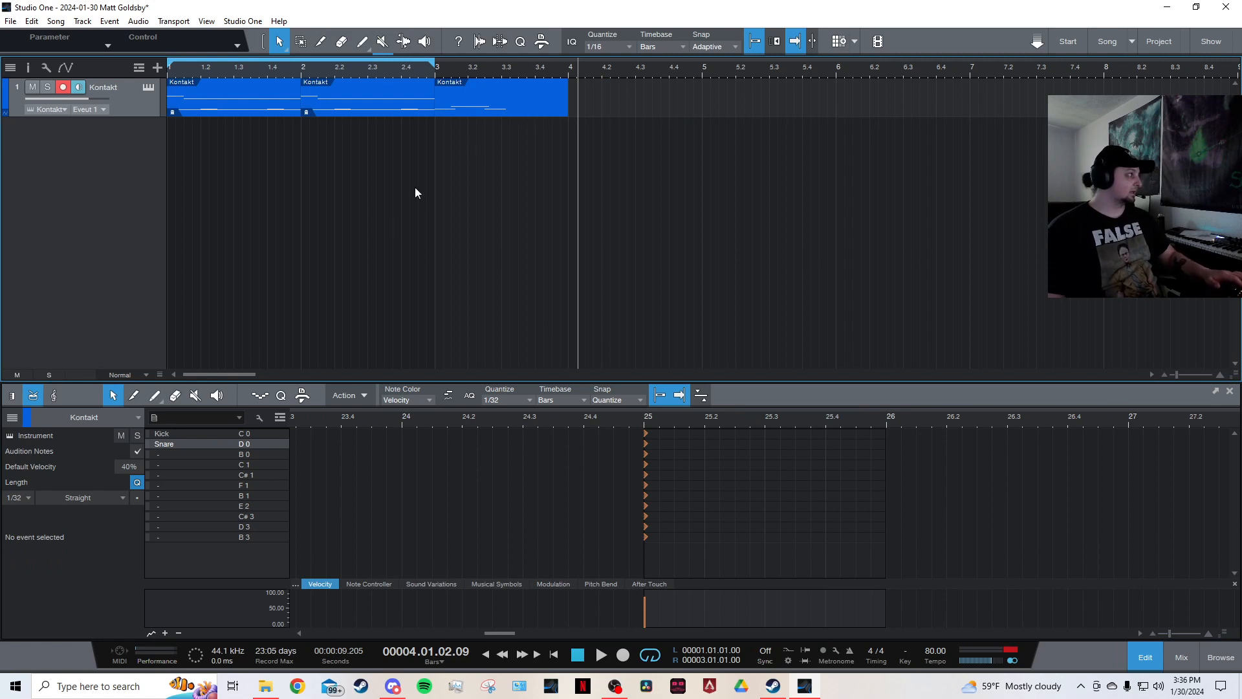
# Select and delete the sixteenth-note kick runs across bars 1 and 2.
pyautogui.moveTo(508, 633); pyautogui.dragTo(292, 612)
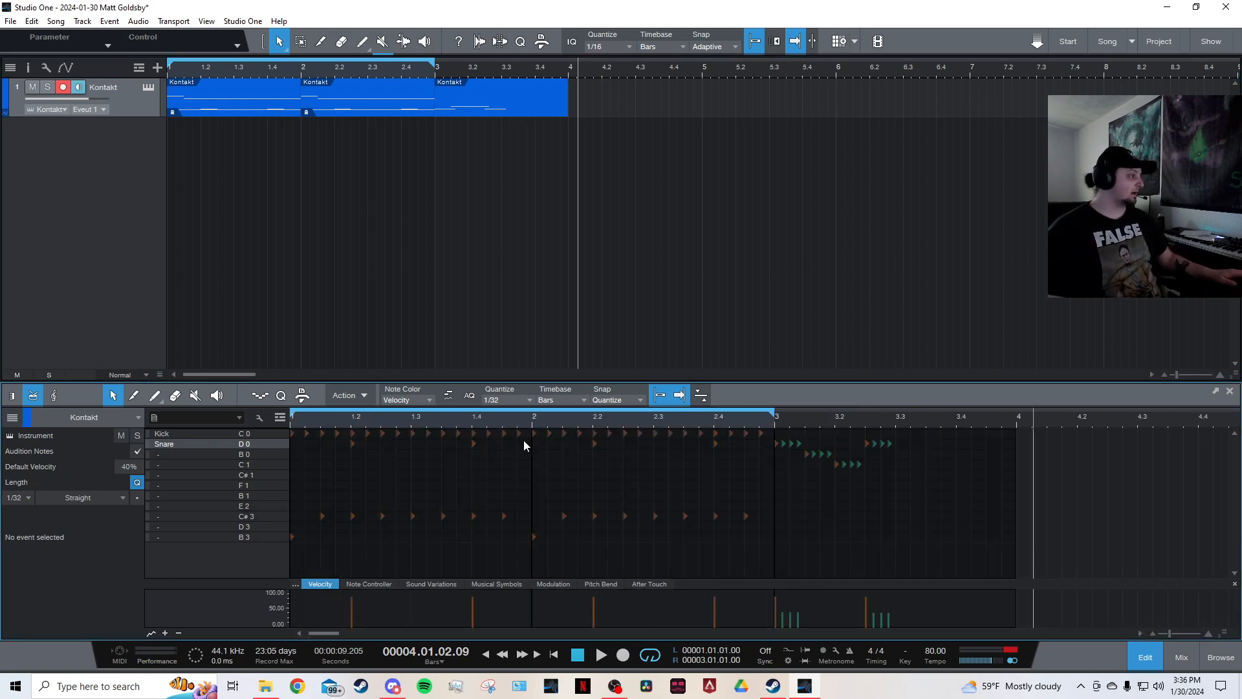
pyautogui.click(638, 501)
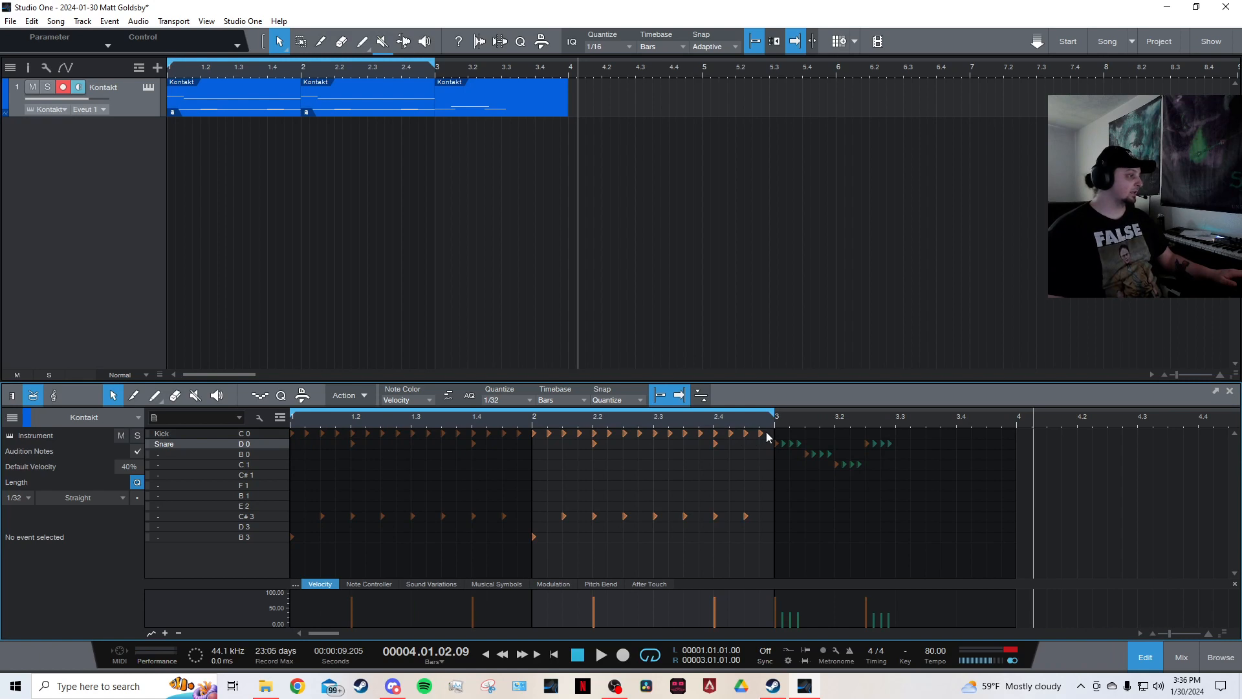
pyautogui.moveTo(767, 436); pyautogui.dragTo(533, 432)
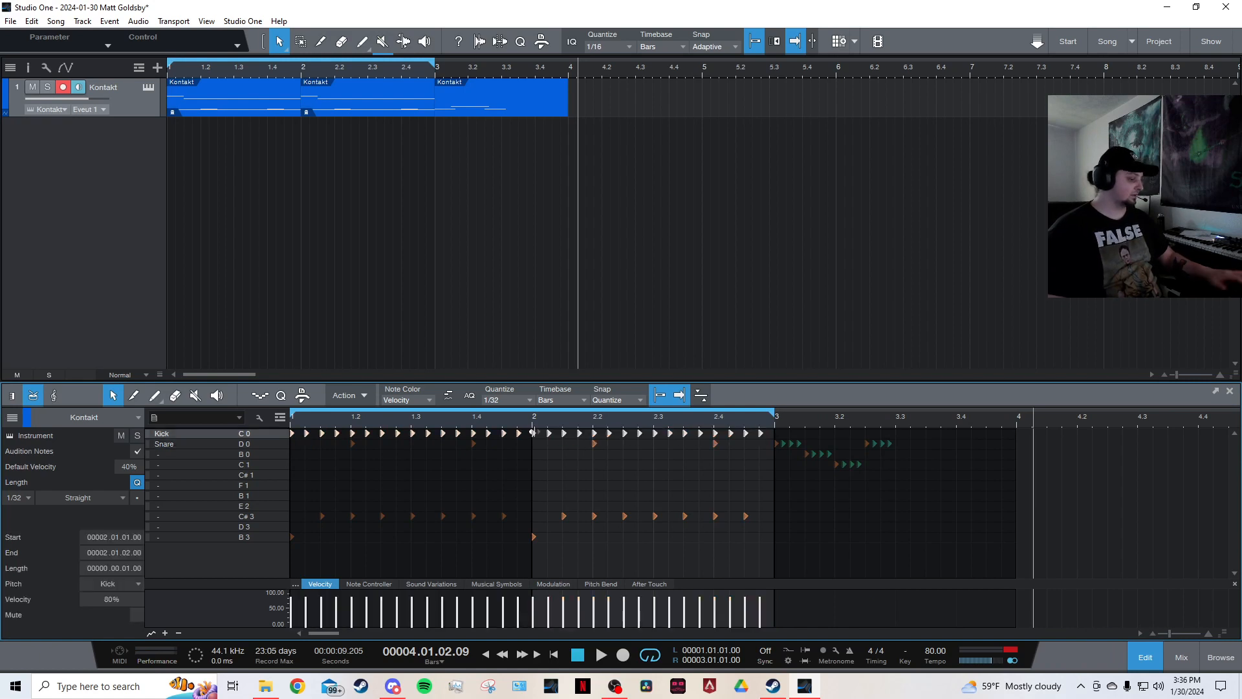
pyautogui.press('Delete')
# Set the quantize grid to 1/8 and place two kick hits at bar 2, then delete them.
pyautogui.scroll(2, 543, 421)
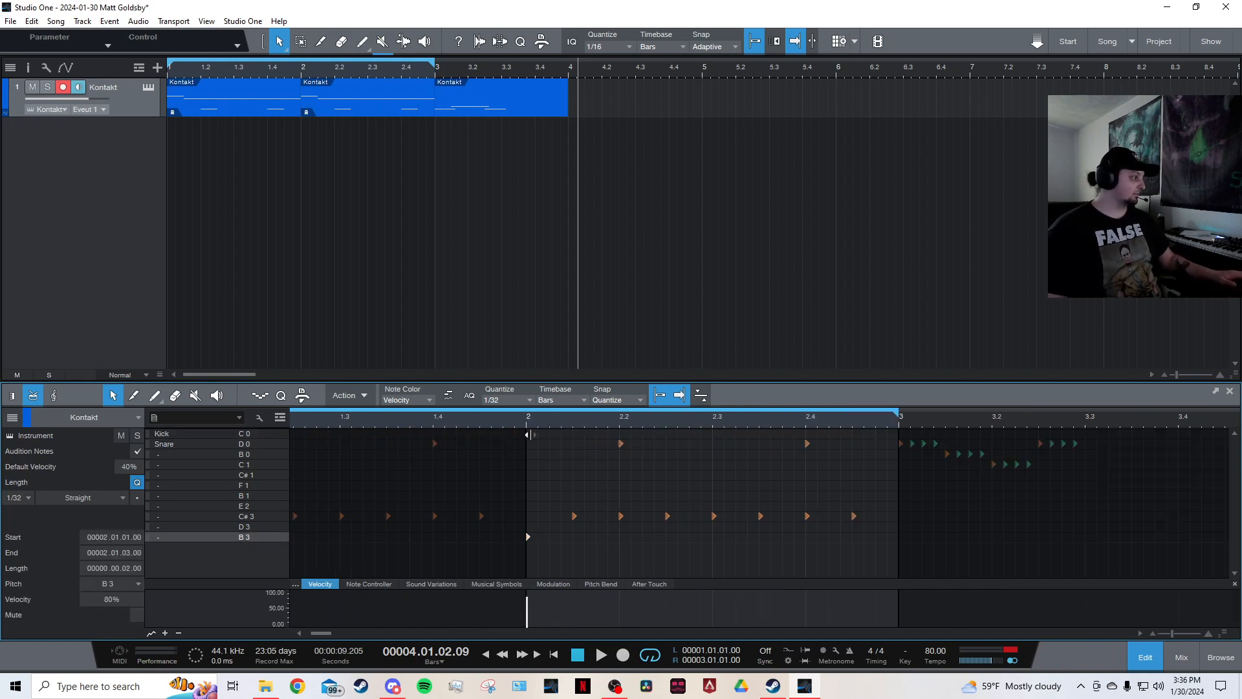
pyautogui.click(530, 400)
pyautogui.click(596, 420)
pyautogui.doubleClick(528, 433)
pyautogui.doubleClick(573, 432)
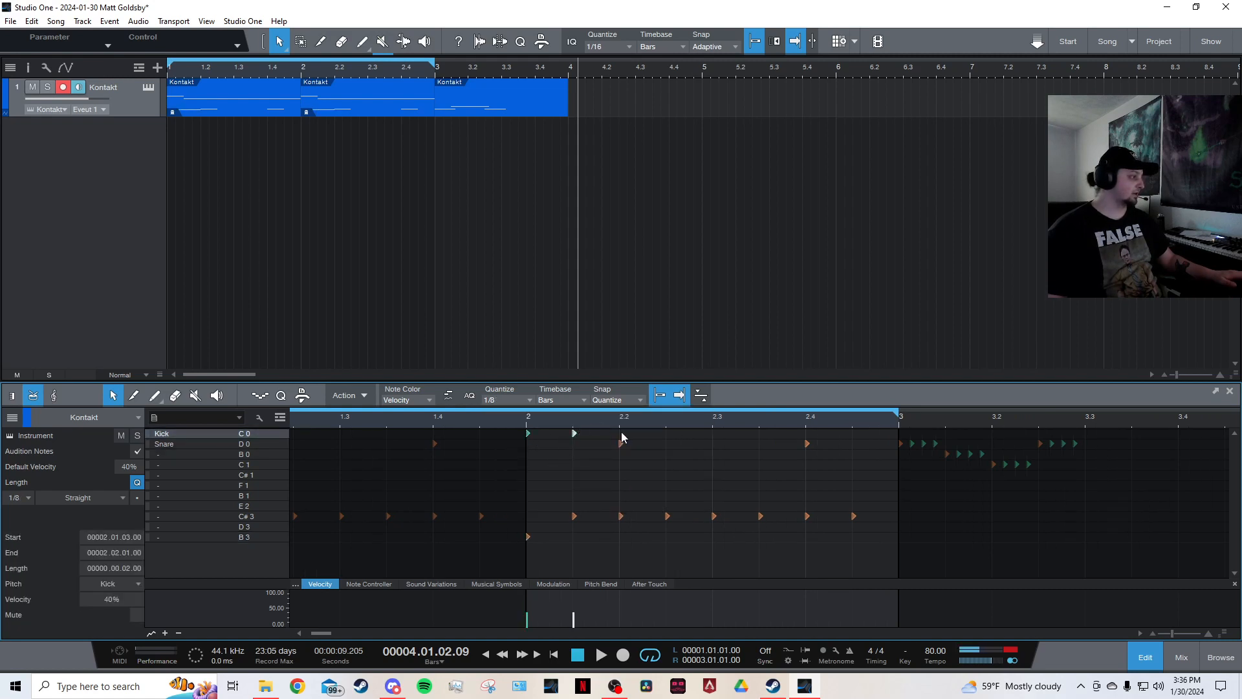
pyautogui.moveTo(621, 432); pyautogui.dragTo(524, 436)
pyautogui.press('Delete')
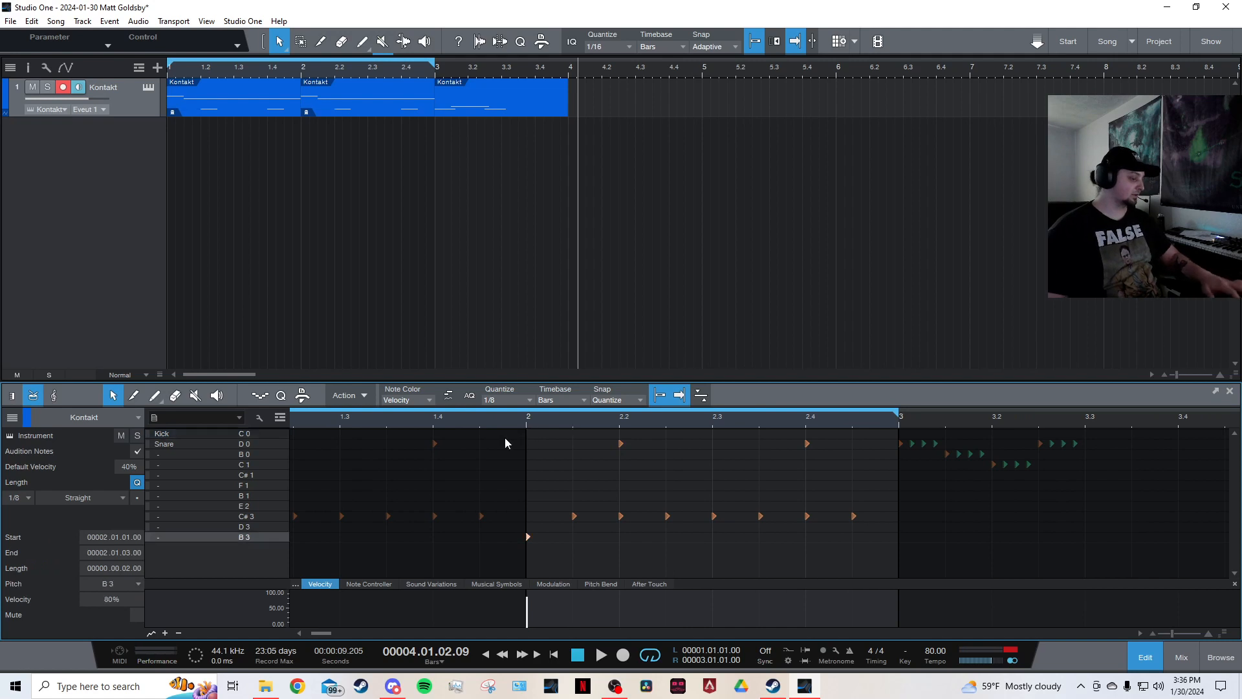
# Set the default note velocity to 80%.
pyautogui.click(126, 466)
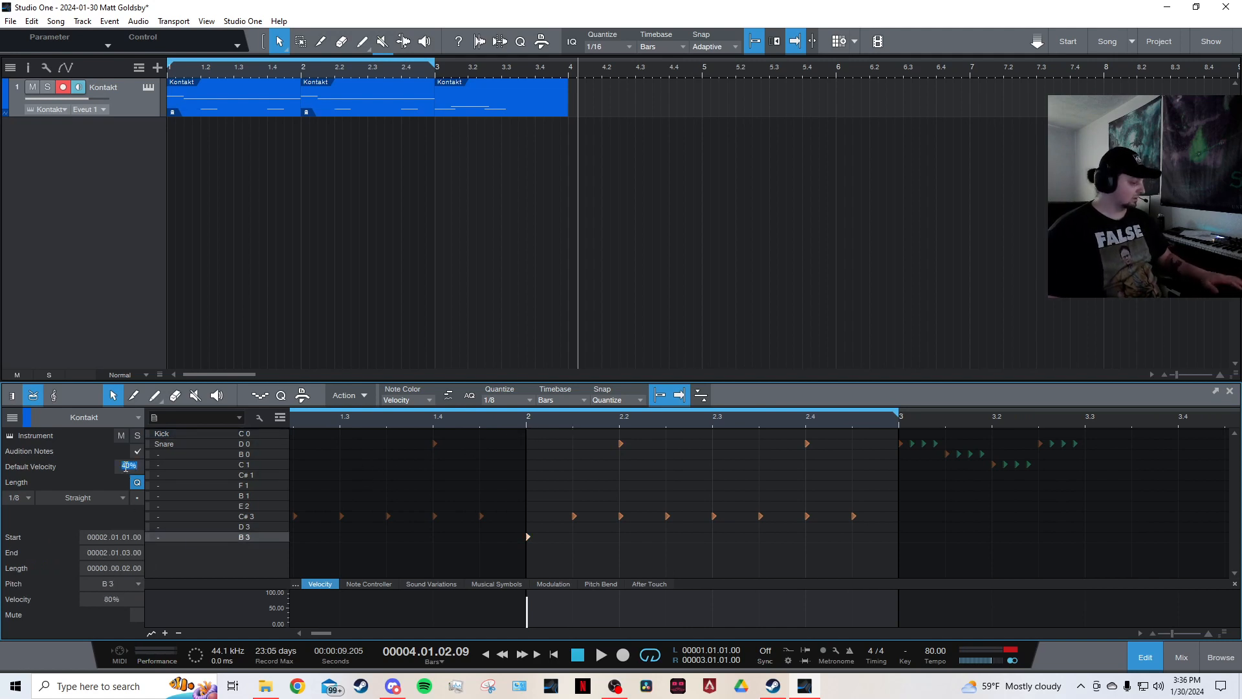
pyautogui.write('80')
pyautogui.press('Return')
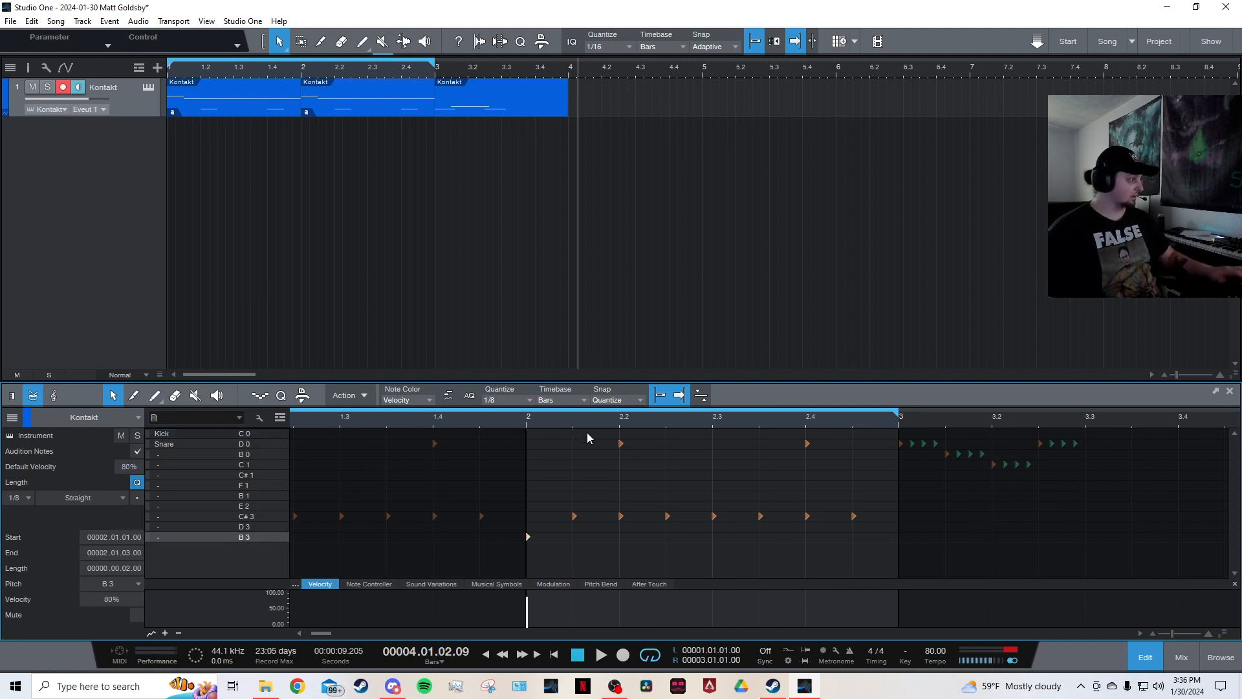
# Place two eighth-note kicks and duplicate them three times to build a steady eighth-note kick run.
pyautogui.doubleClick(530, 434)
pyautogui.doubleClick(576, 434)
pyautogui.moveTo(607, 432); pyautogui.dragTo(527, 433)
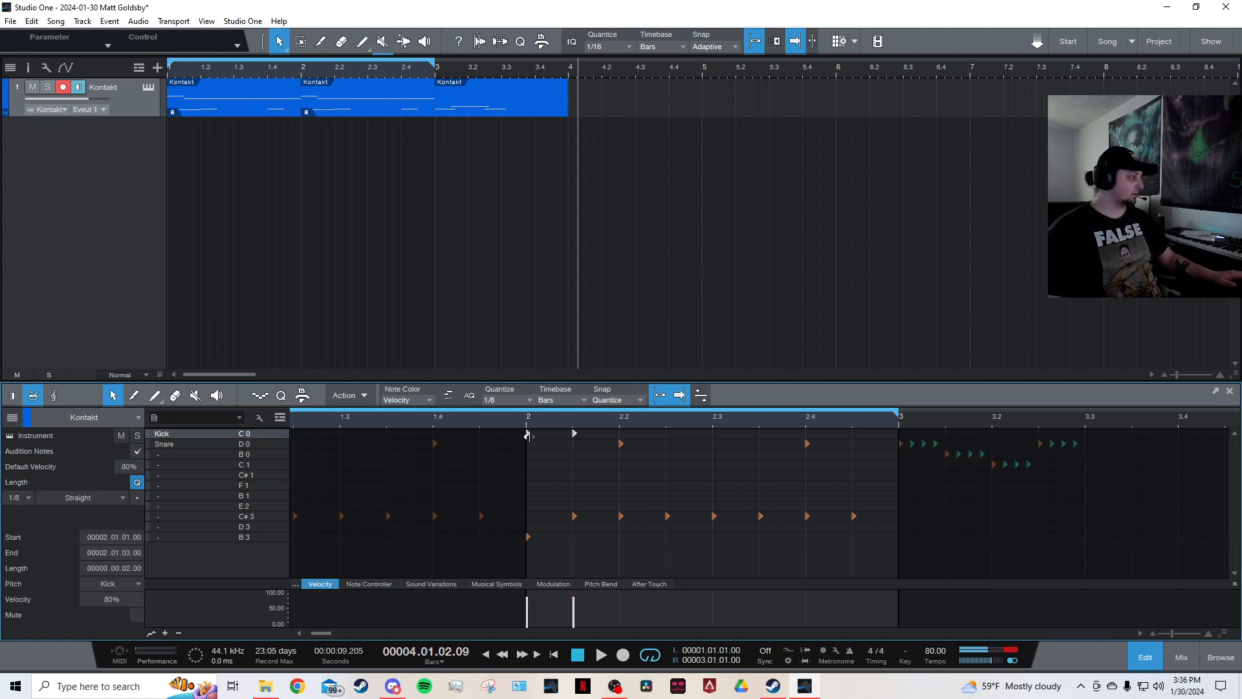
pyautogui.press('d')
pyautogui.press('d')
pyautogui.press('d')
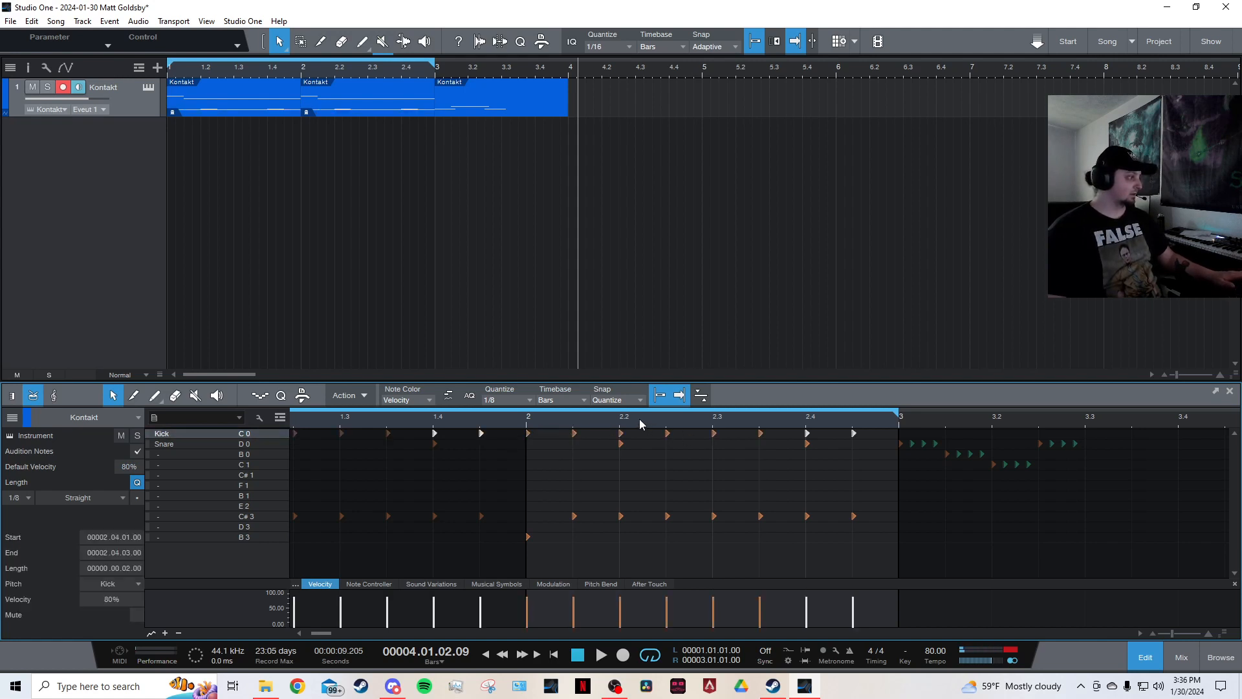
# Play back the new eighth-note kick pattern from the end of bar 1.
pyautogui.scroll(-2, 640, 420)
pyautogui.click(518, 420)
pyautogui.press('space')
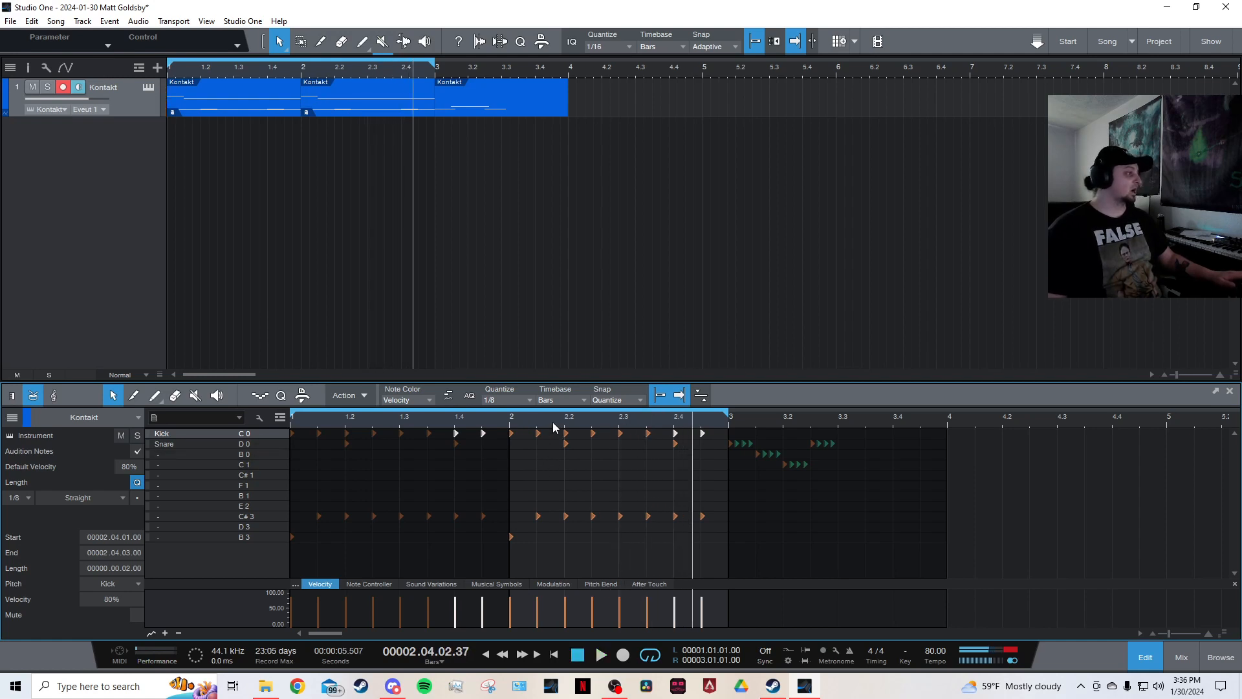
pyautogui.scroll(2, 537, 428)
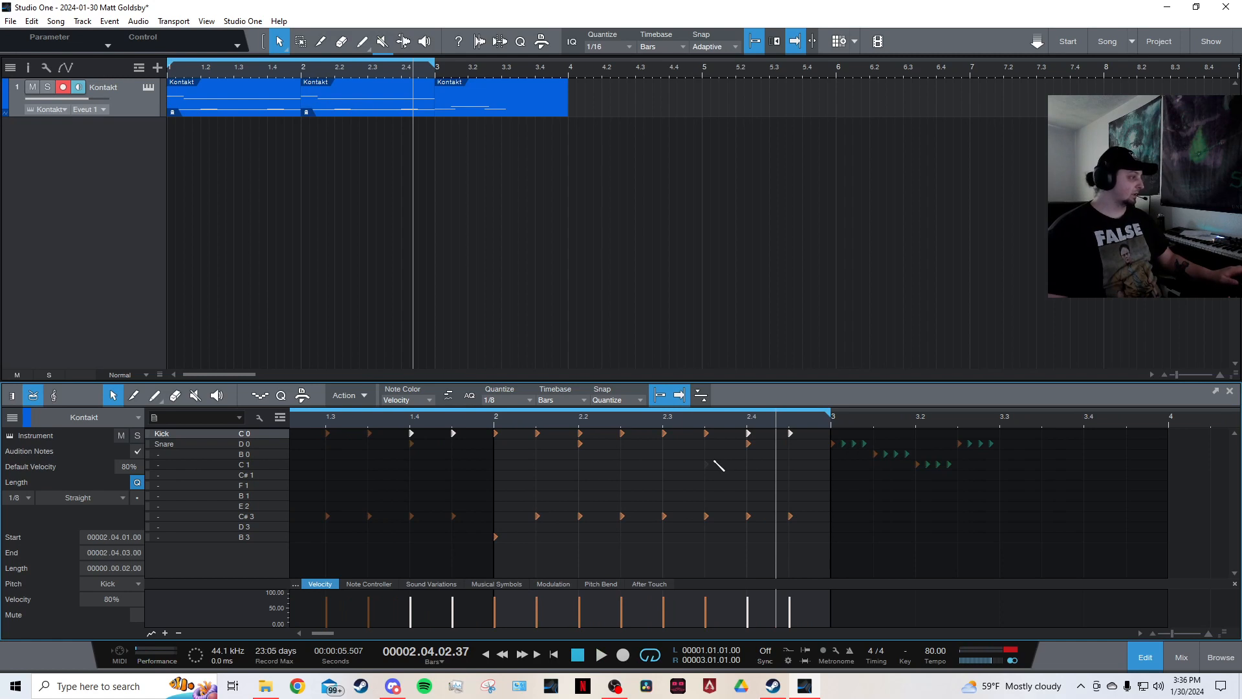
# Undo several of the recent kick note edits in the piano roll.
pyautogui.hotkey('ctrl', 'z')
pyautogui.hotkey('ctrl', 'z')
pyautogui.hotkey('ctrl', 'z')
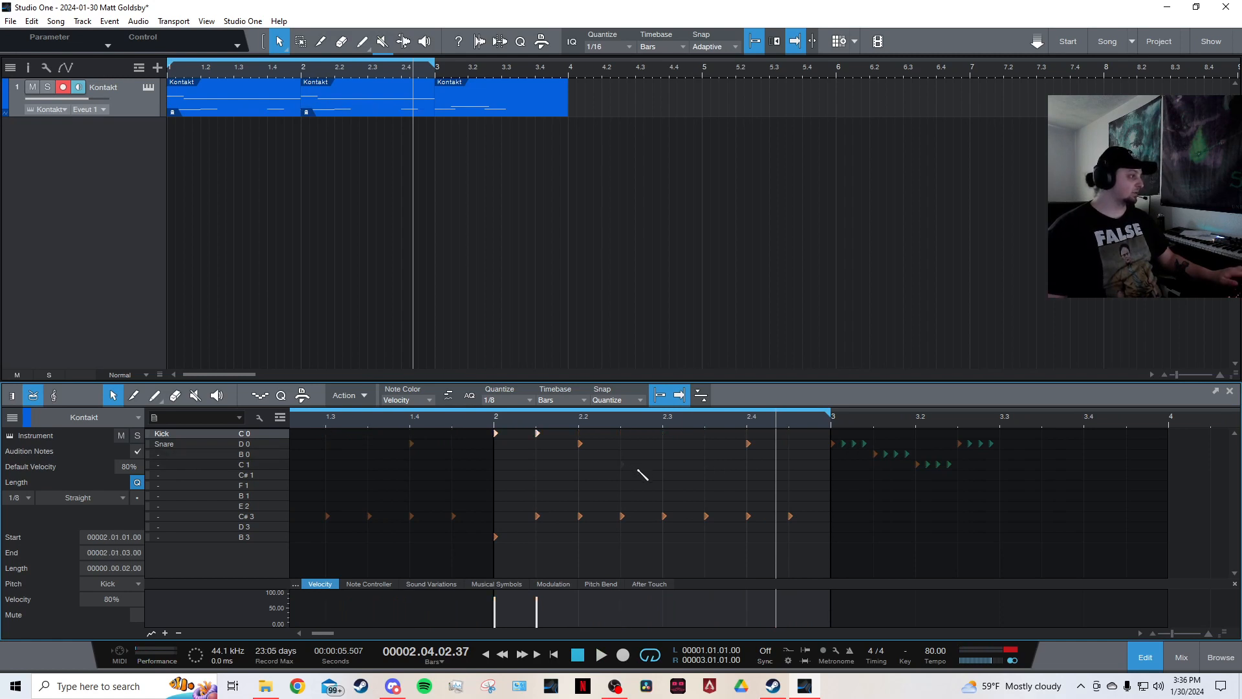
pyautogui.hotkey('ctrl', 'z')
pyautogui.hotkey('ctrl', 'z')
pyautogui.hotkey('ctrl', 'z')
pyautogui.hotkey('ctrl', 'z')
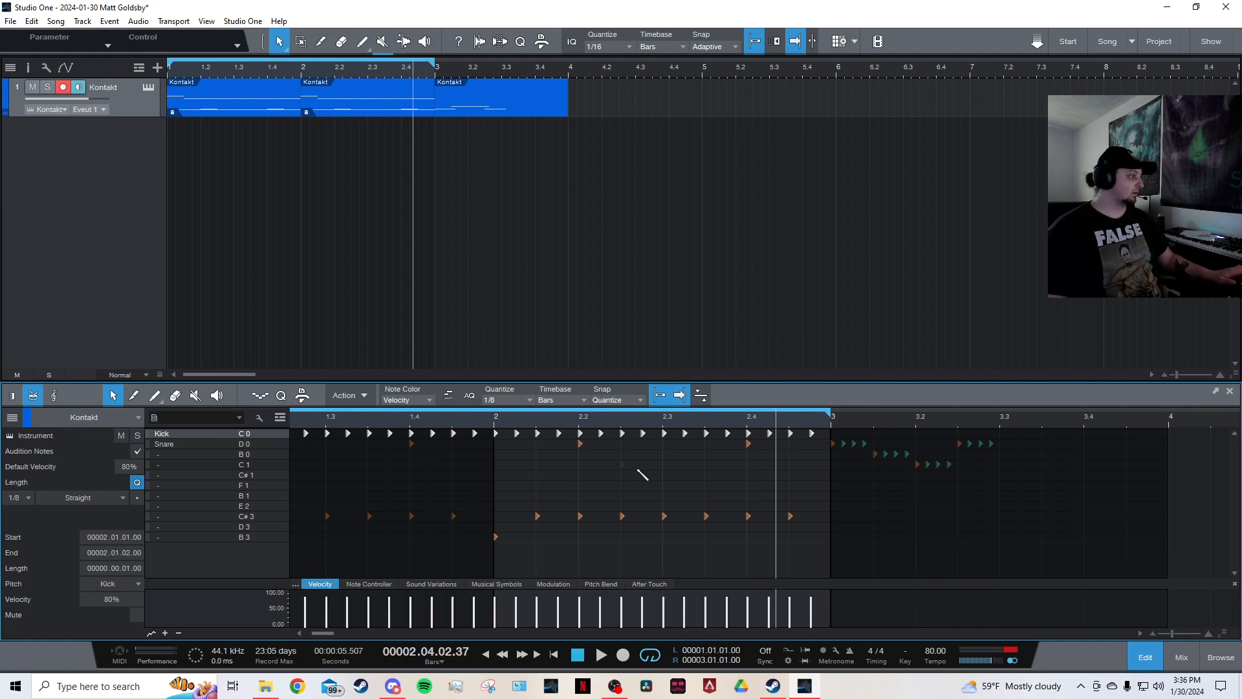
pyautogui.scroll(-5, 616, 430)
pyautogui.click(520, 487)
pyautogui.scroll(4, 412, 432)
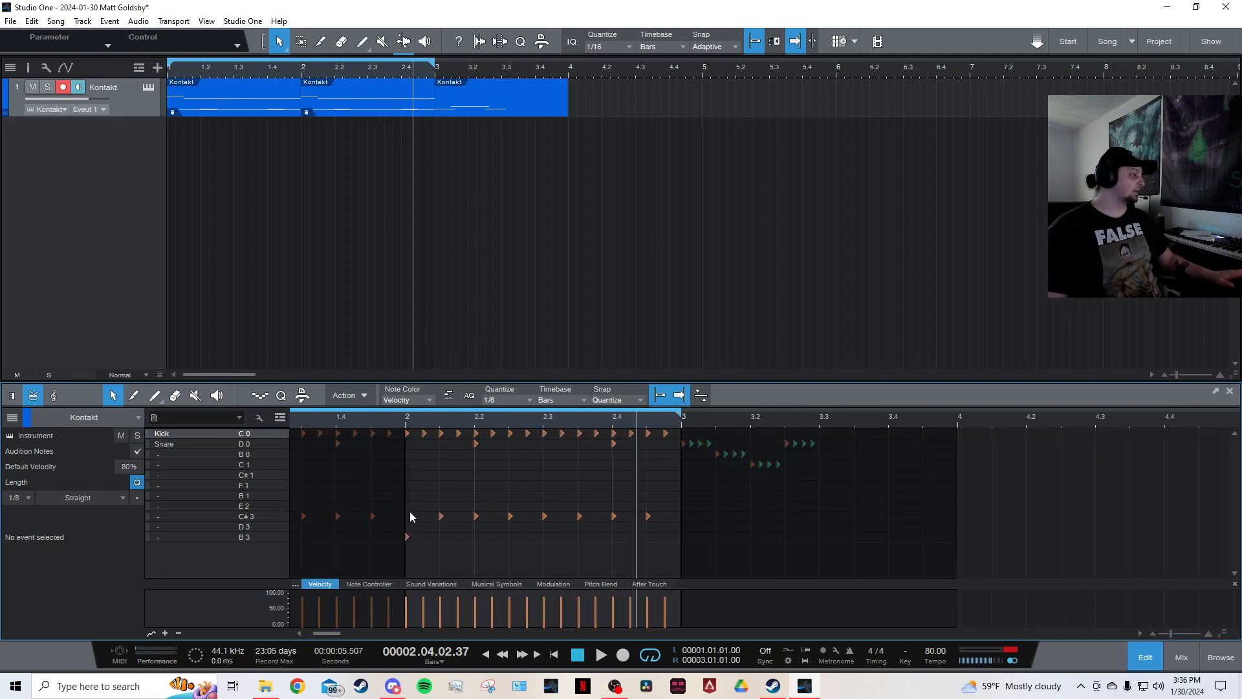
pyautogui.moveTo(321, 634); pyautogui.dragTo(313, 634)
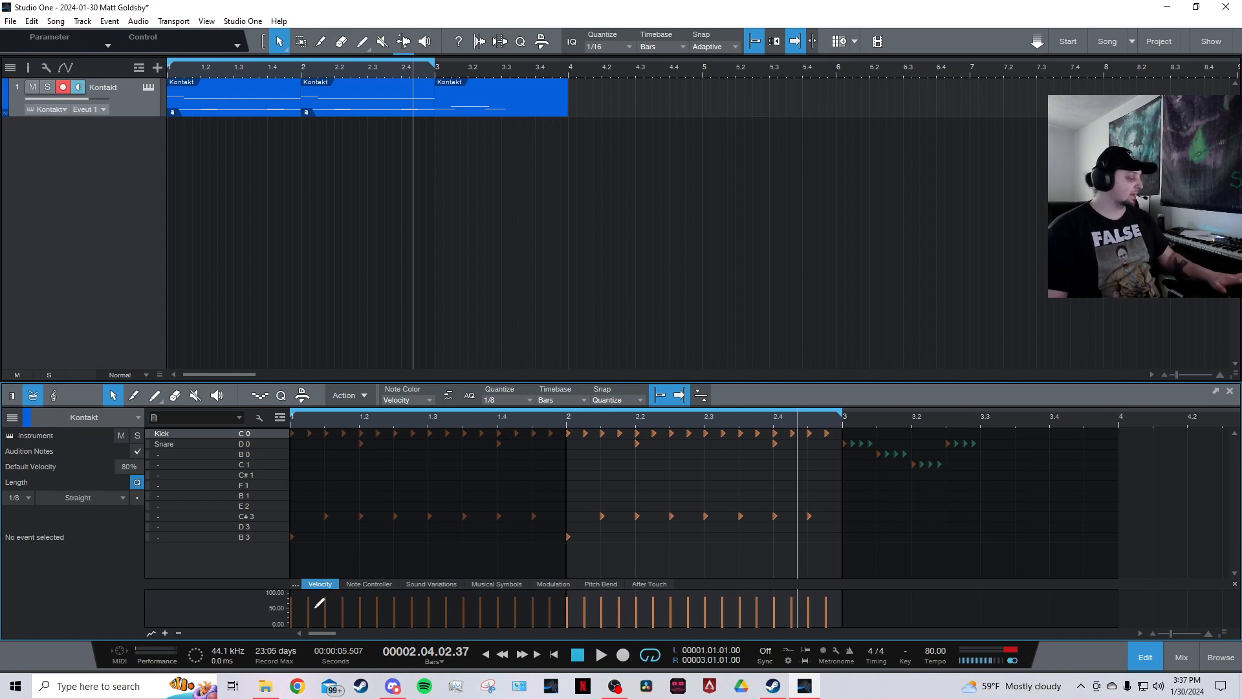
# Undo further kick edits, duplicate the selected kicks, and undo that duplicate again.
pyautogui.hotkey('ctrl', 'z')
pyautogui.hotkey('ctrl', 'z')
pyautogui.hotkey('ctrl', 'z')
pyautogui.hotkey('ctrl', 'z')
pyautogui.hotkey('ctrl', 'z')
pyautogui.hotkey('ctrl', 'z')
pyautogui.hotkey('ctrl', 'z')
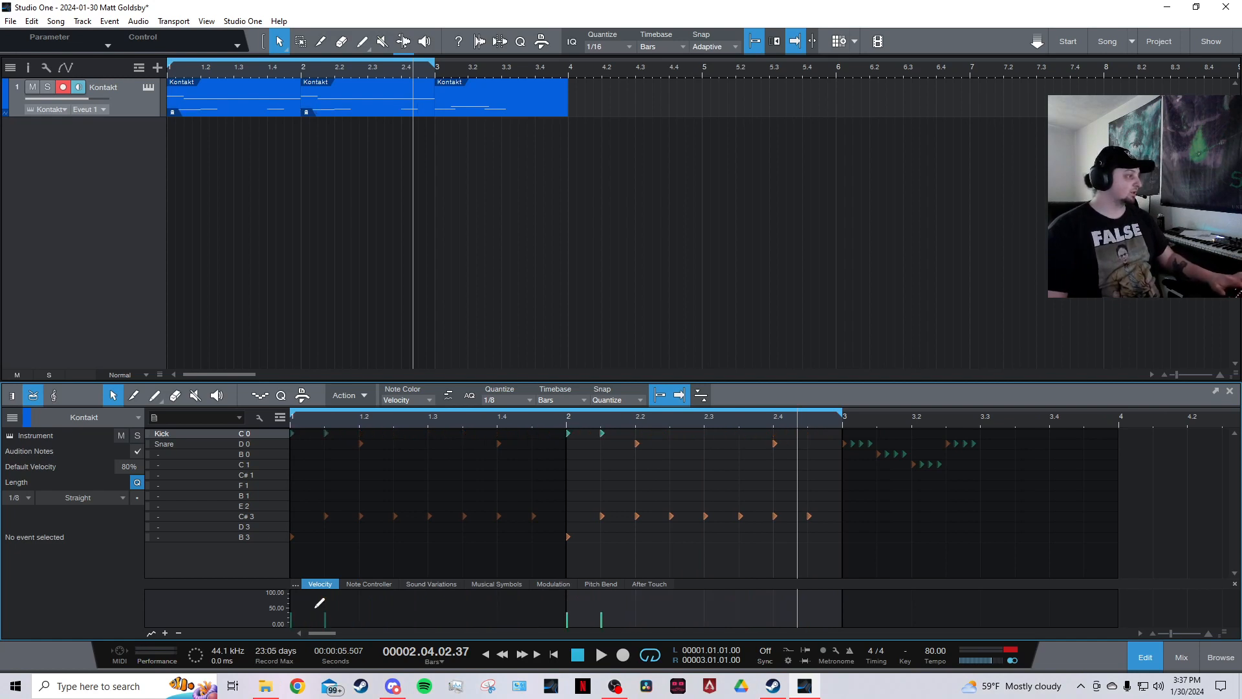
pyautogui.press('d')
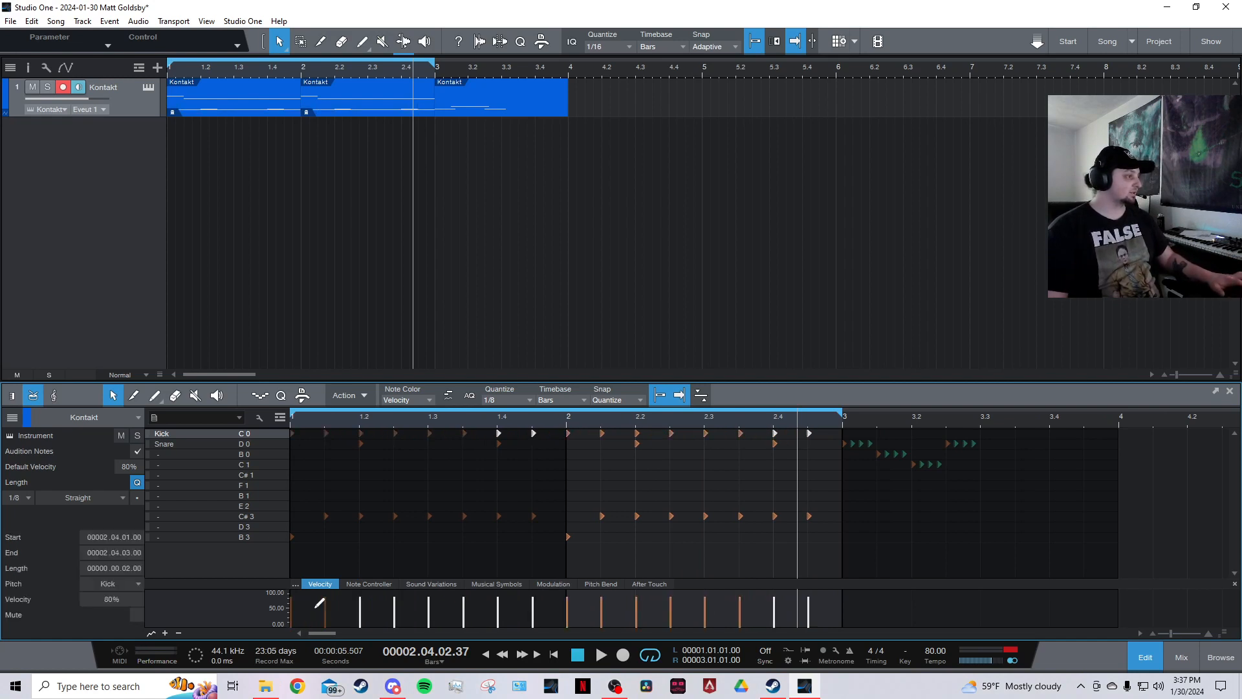
pyautogui.hotkey('ctrl', 'z')
pyautogui.hotkey('ctrl', 'z')
pyautogui.hotkey('ctrl', 'z')
pyautogui.hotkey('ctrl', 'z')
pyautogui.hotkey('ctrl', 'z')
pyautogui.hotkey('ctrl', 'z')
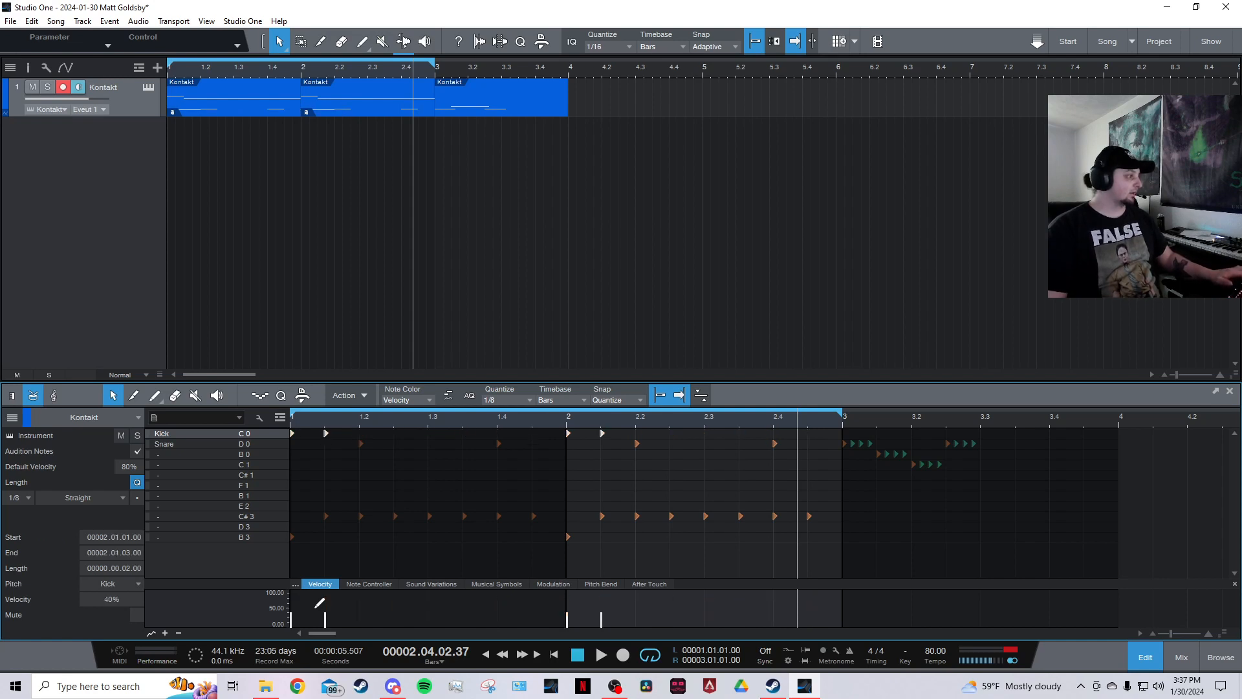
# Restore the eighth-note kick run by returning to the latest Duplicate entry in the edit History.
pyautogui.click(11, 21)
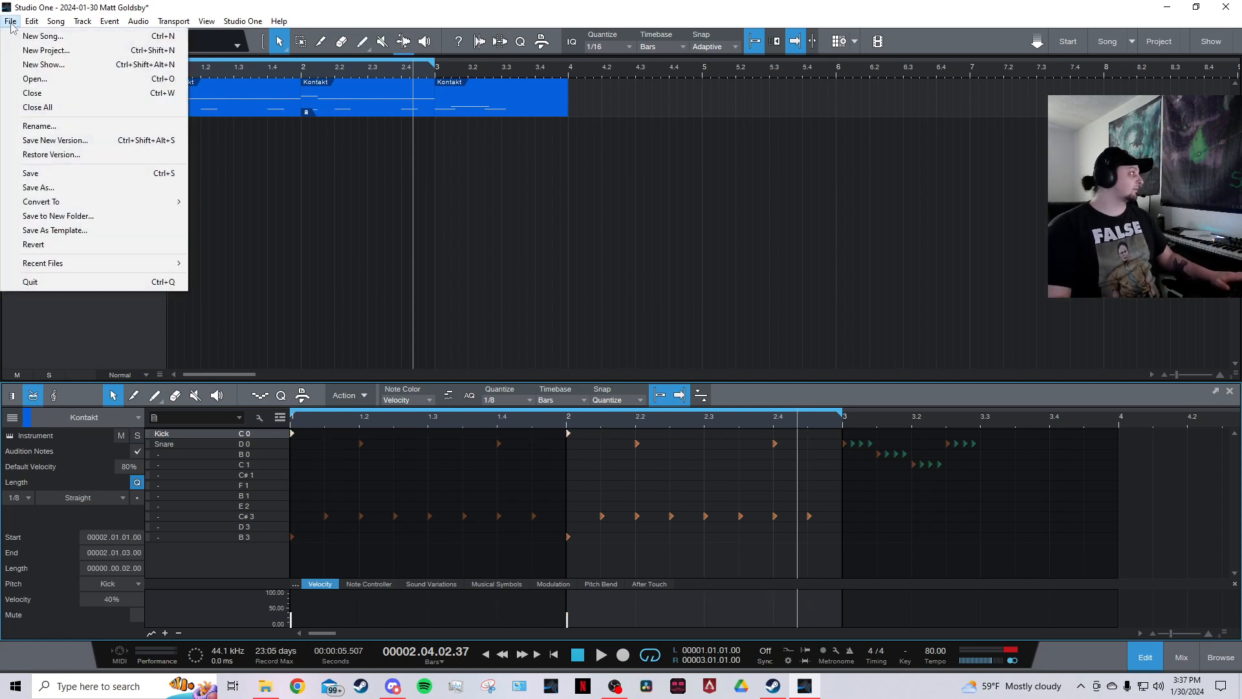
pyautogui.moveTo(32, 26)
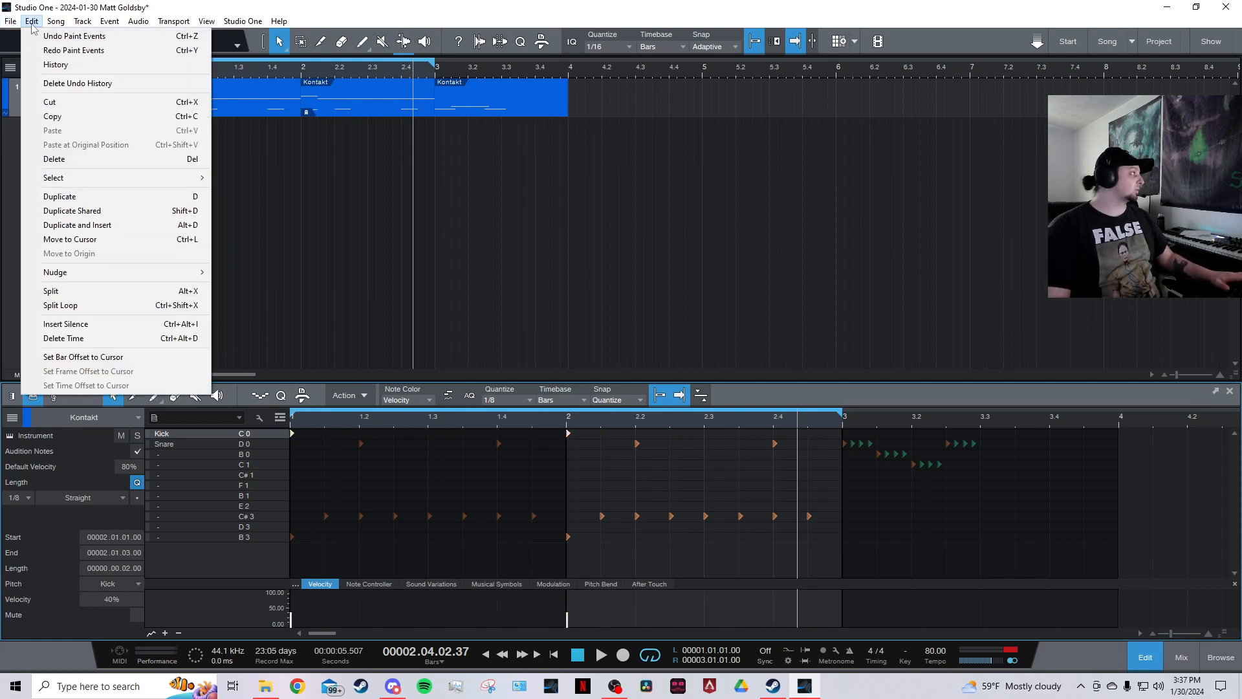
pyautogui.click(55, 65)
pyautogui.scroll(-2, 626, 338)
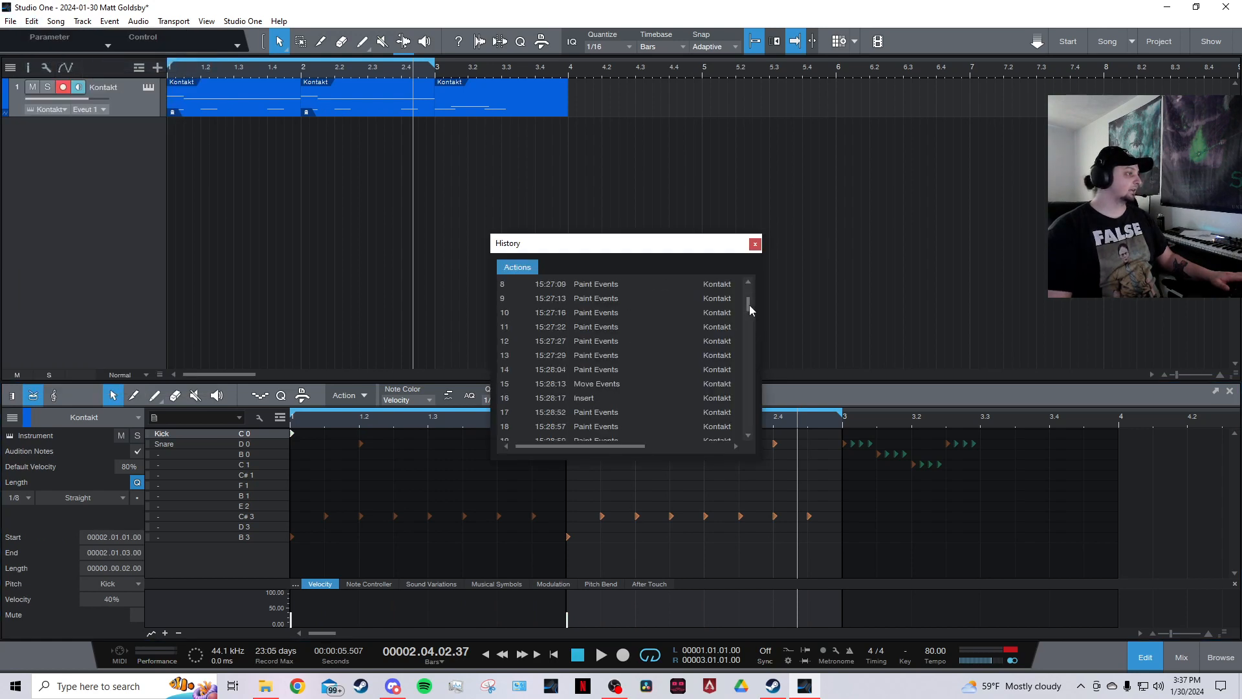
pyautogui.moveTo(749, 304); pyautogui.dragTo(752, 432)
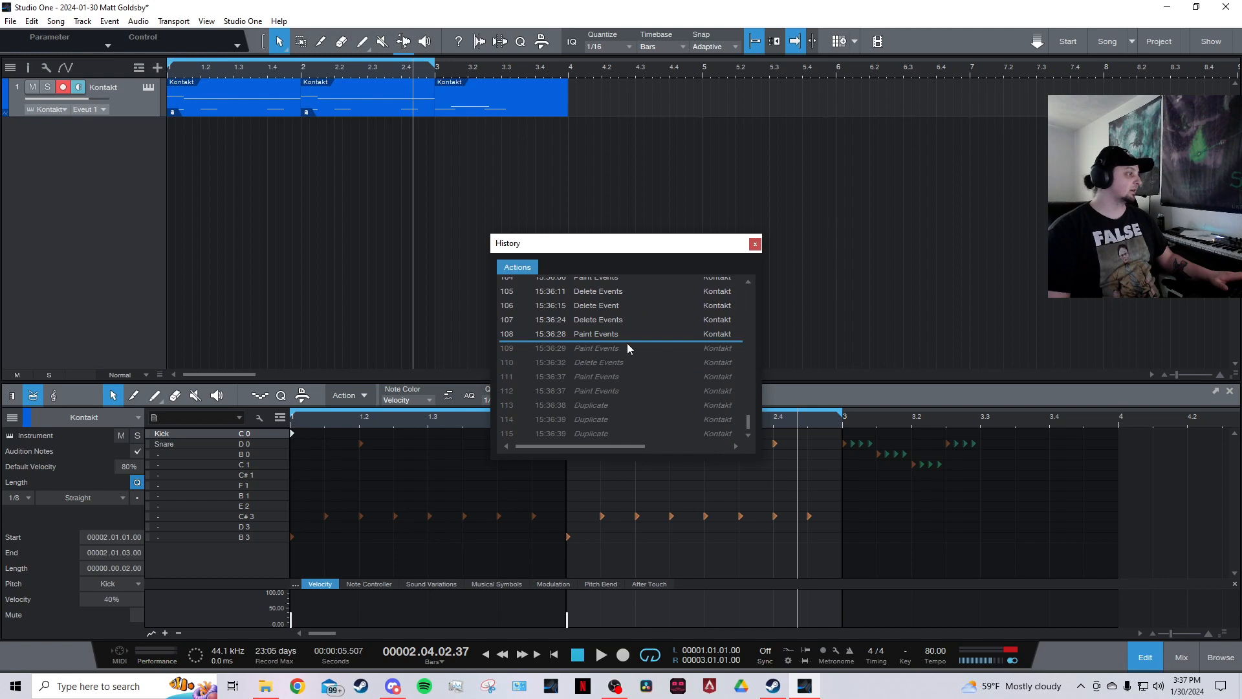
pyautogui.moveTo(627, 340); pyautogui.dragTo(625, 440)
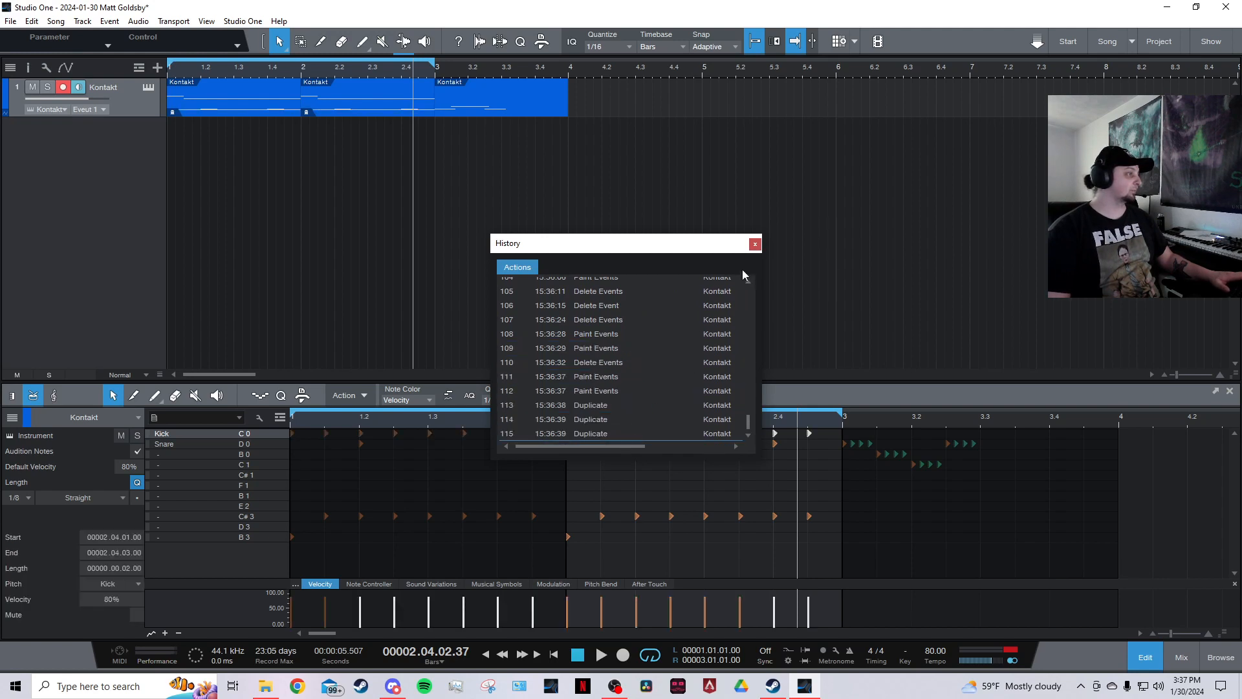
pyautogui.click(754, 244)
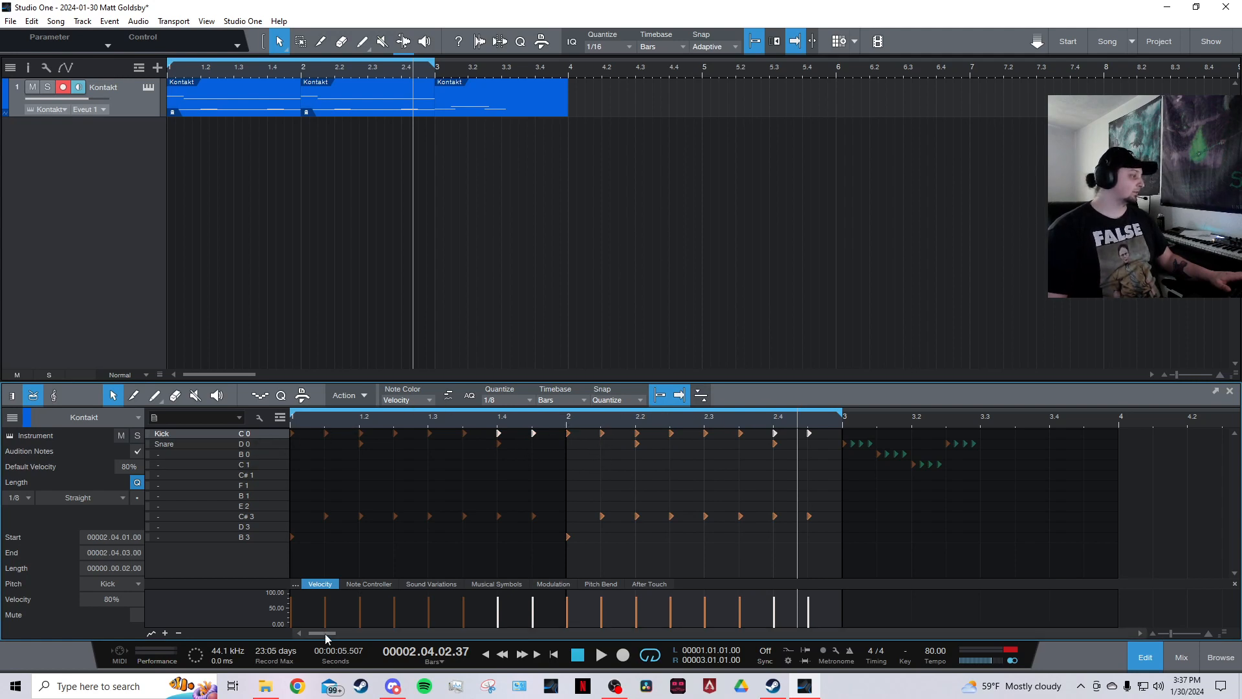
# Delete the bar 2 part and replace it with a shared duplicate of the first part.
pyautogui.click(359, 96)
pyautogui.press('Delete')
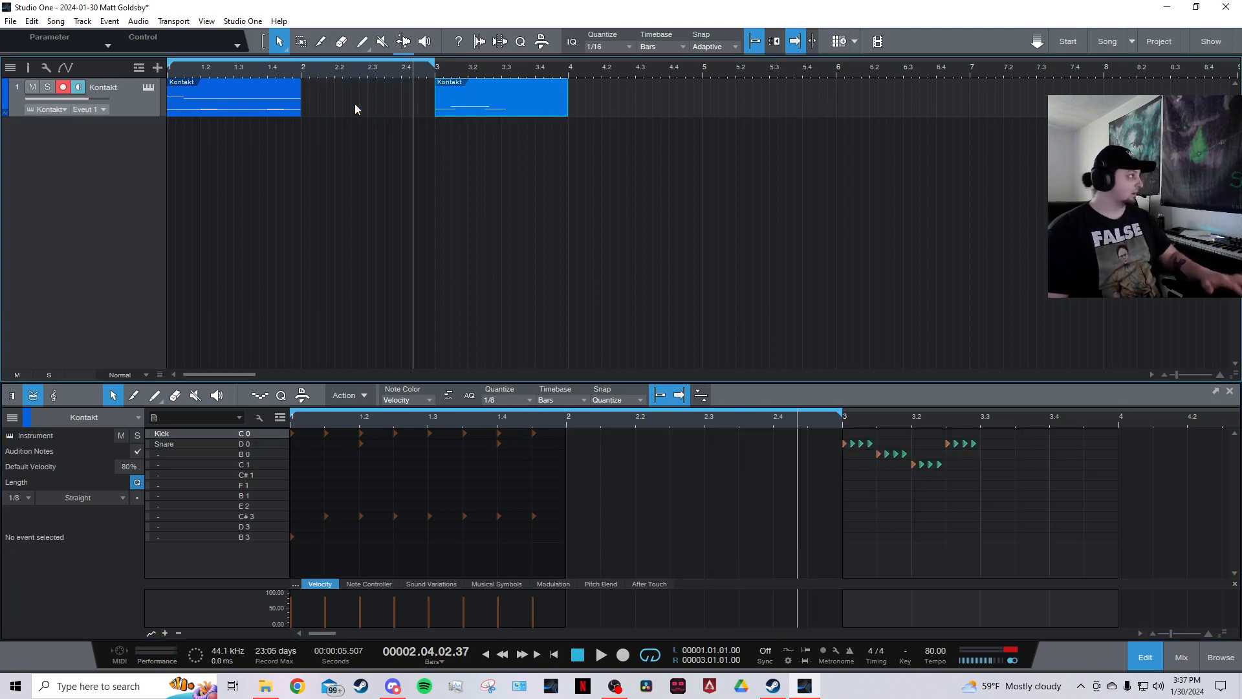
pyautogui.click(268, 101)
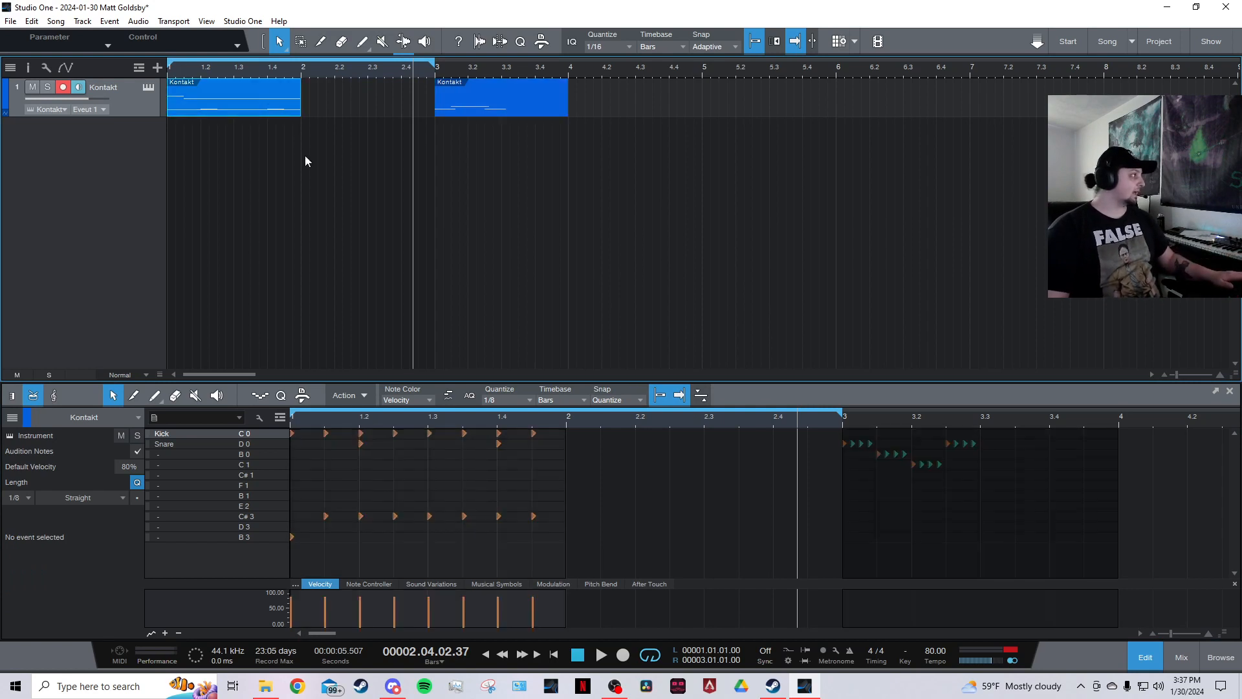
pyautogui.hotkey('shift', 'd')
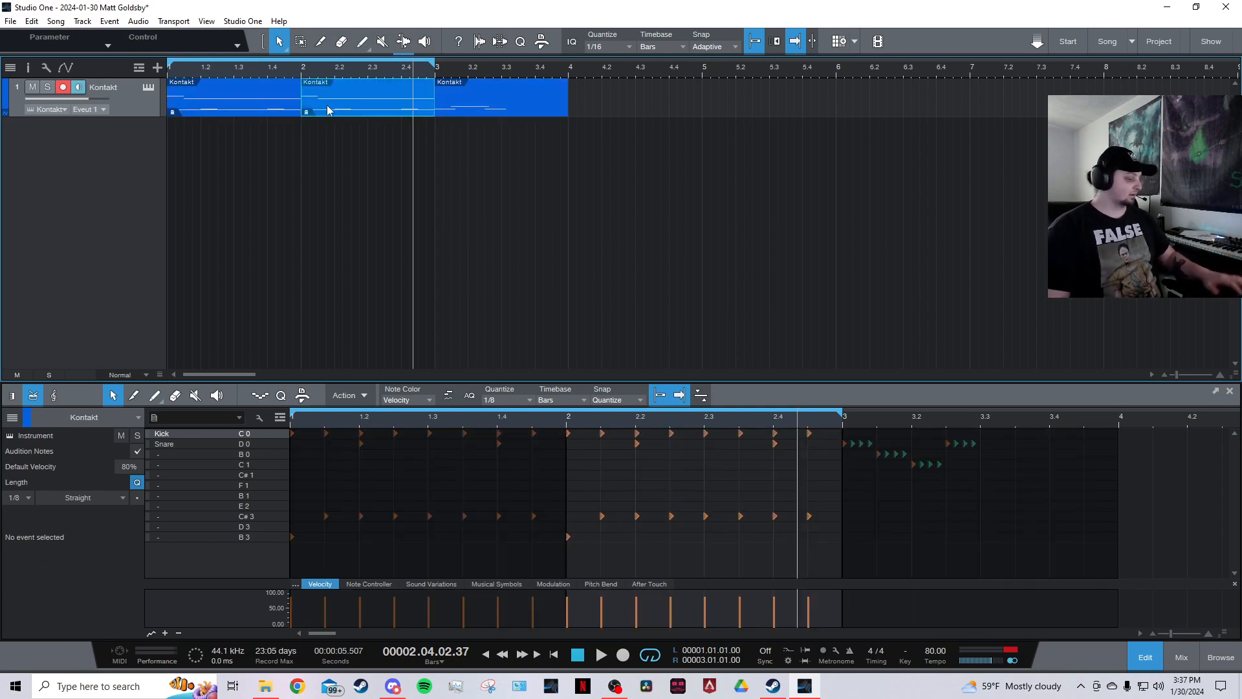
# Delete and re-create the shared duplicate of the first part in bar 2 several more times.
pyautogui.press('Delete')
pyautogui.click(251, 104)
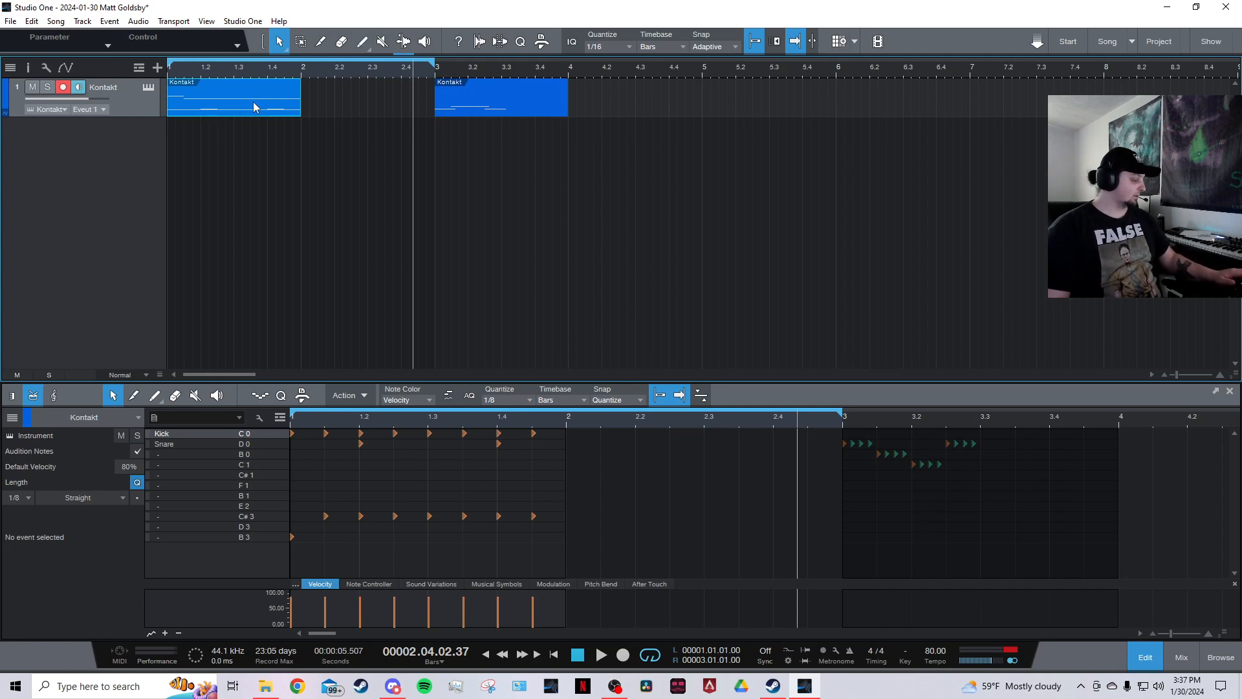
pyautogui.hotkey('shift', 'd')
pyautogui.press('Delete')
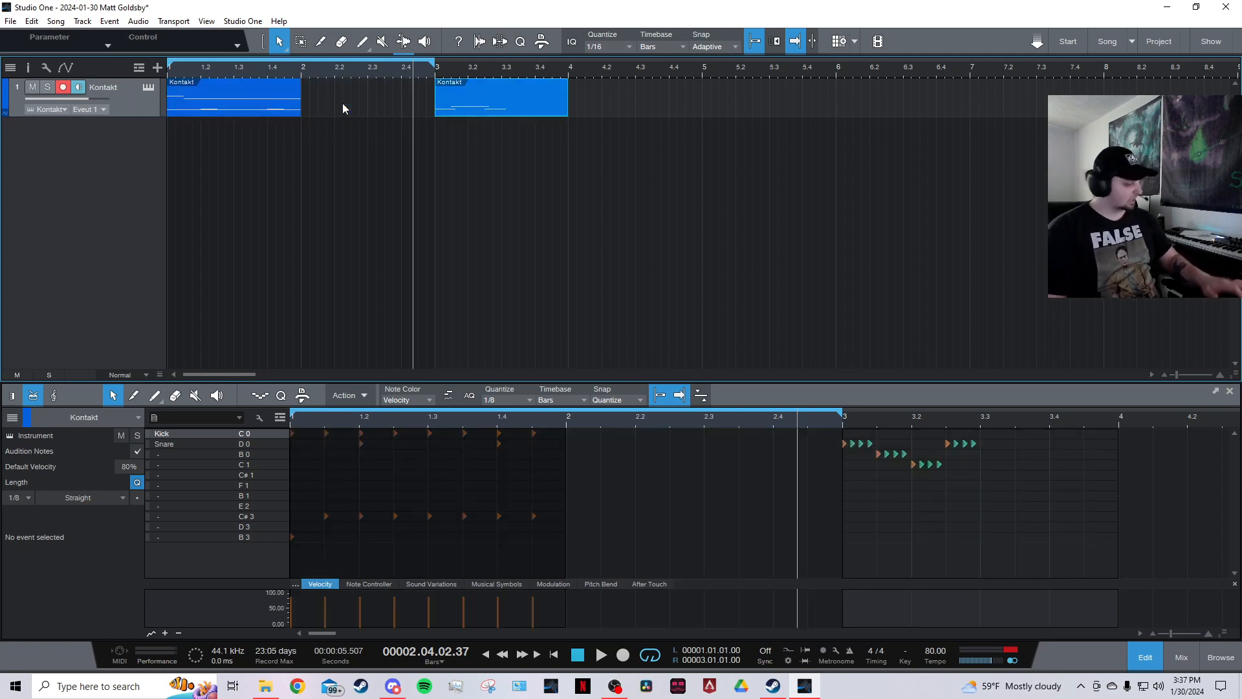
pyautogui.click(267, 101)
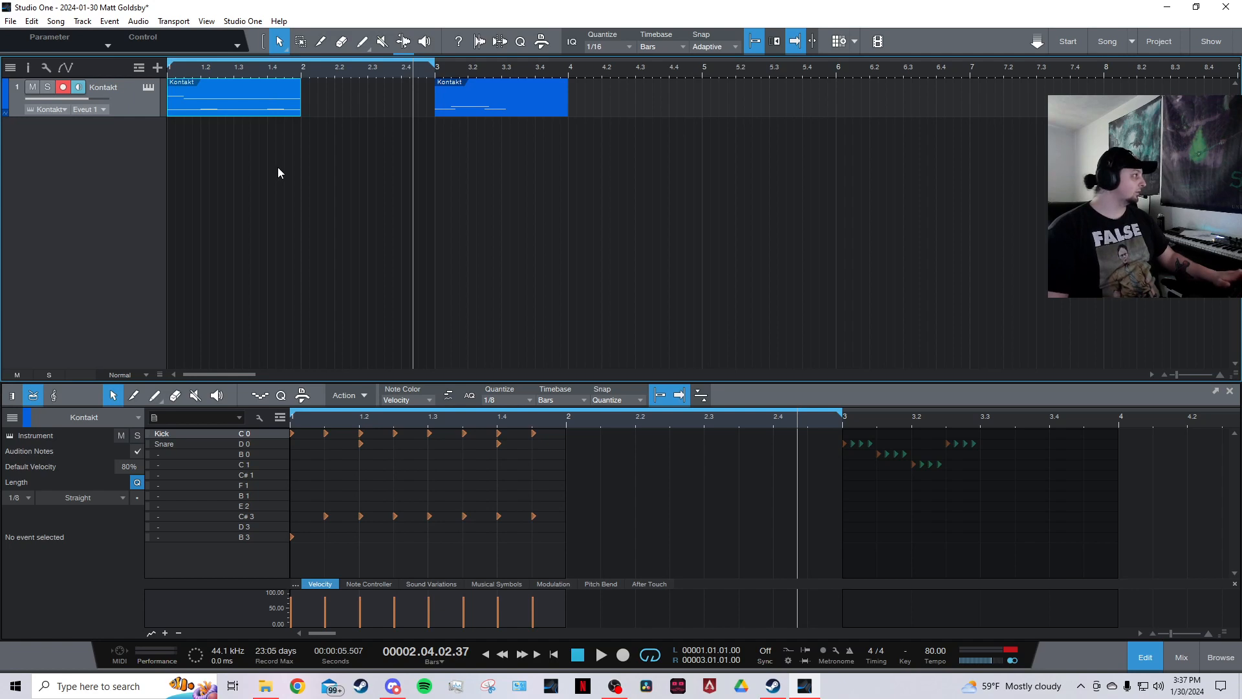
pyautogui.hotkey('shift', 'd')
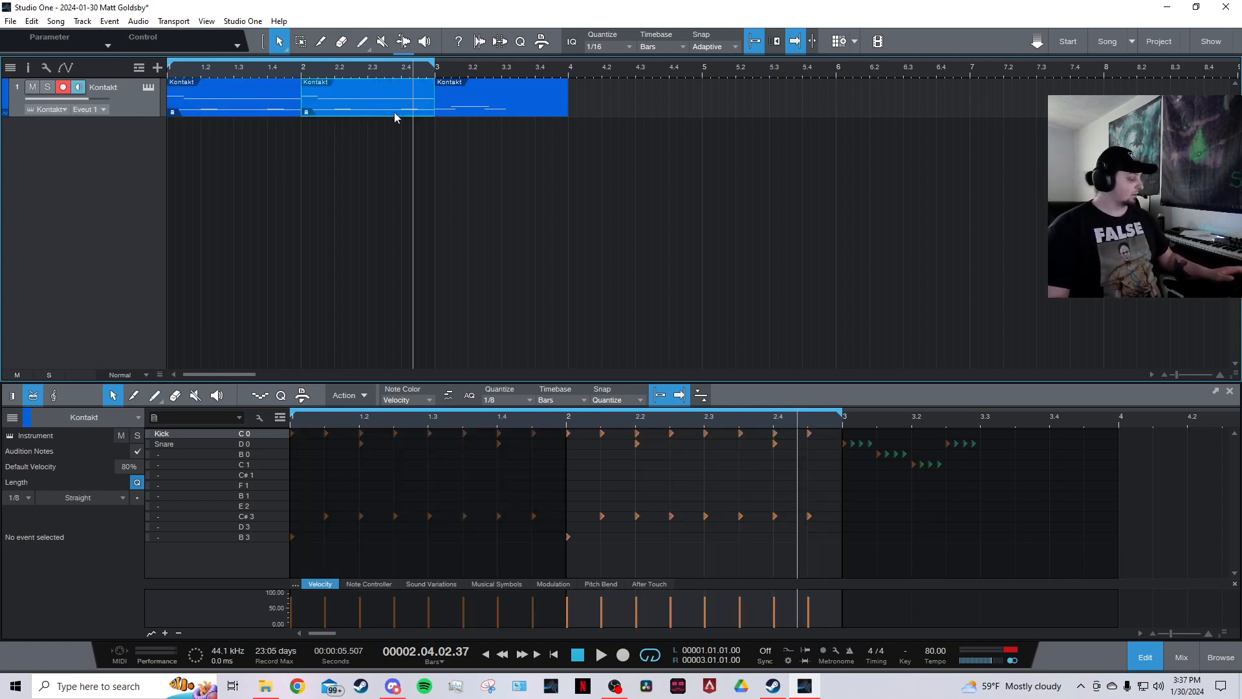
pyautogui.hotkey('ctrl', 'z')
pyautogui.hotkey('shift', 'd')
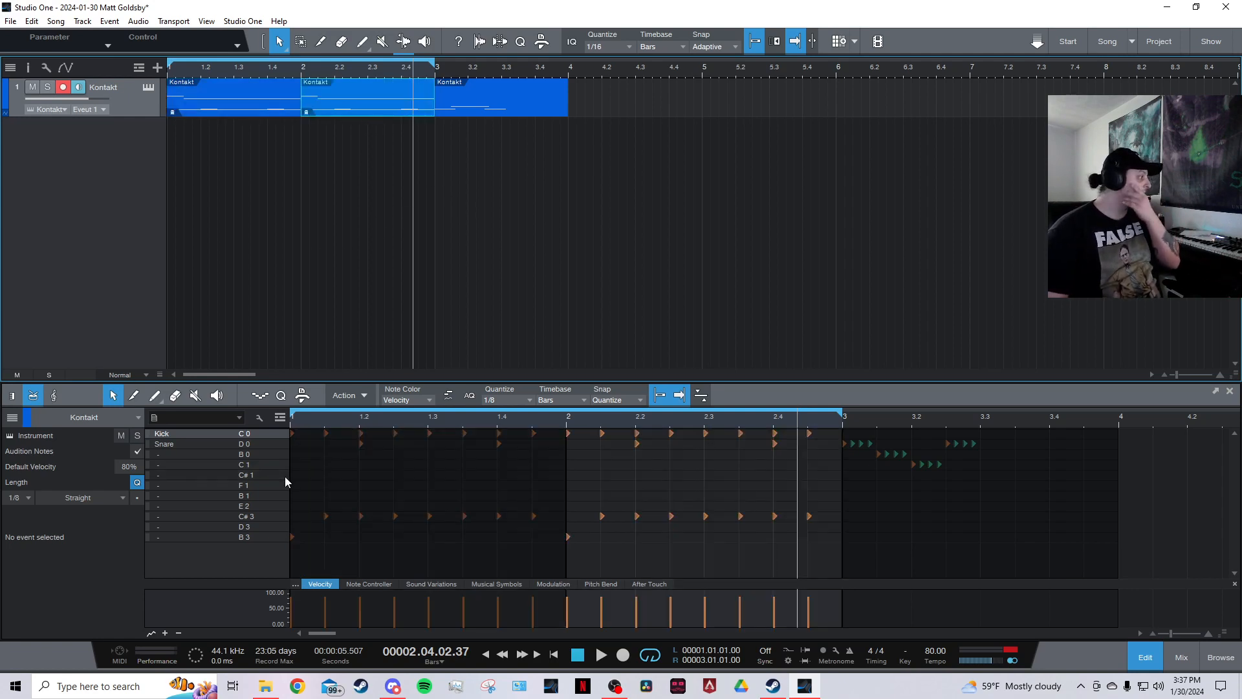
pyautogui.click(12, 396)
pyautogui.click(33, 396)
pyautogui.click(11, 396)
pyautogui.click(33, 396)
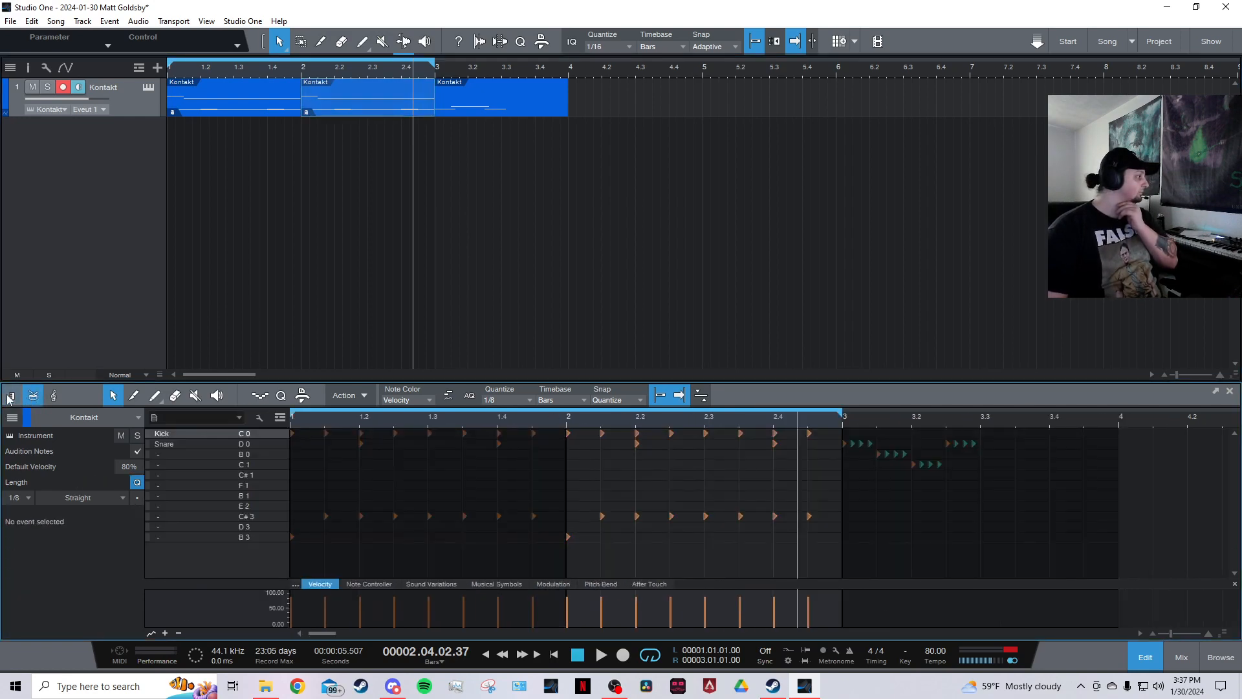
pyautogui.click(12, 396)
pyautogui.click(33, 396)
# Set the piano roll quantize grid to 1/32.
pyautogui.click(510, 400)
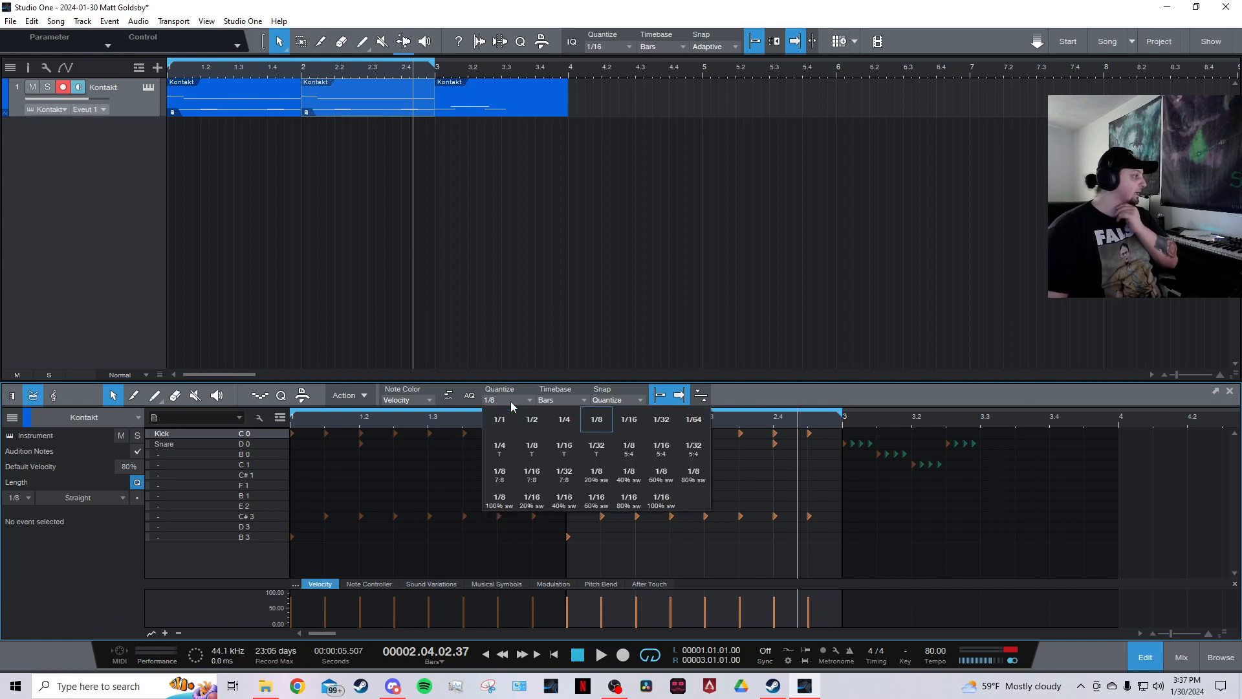
pyautogui.click(510, 402)
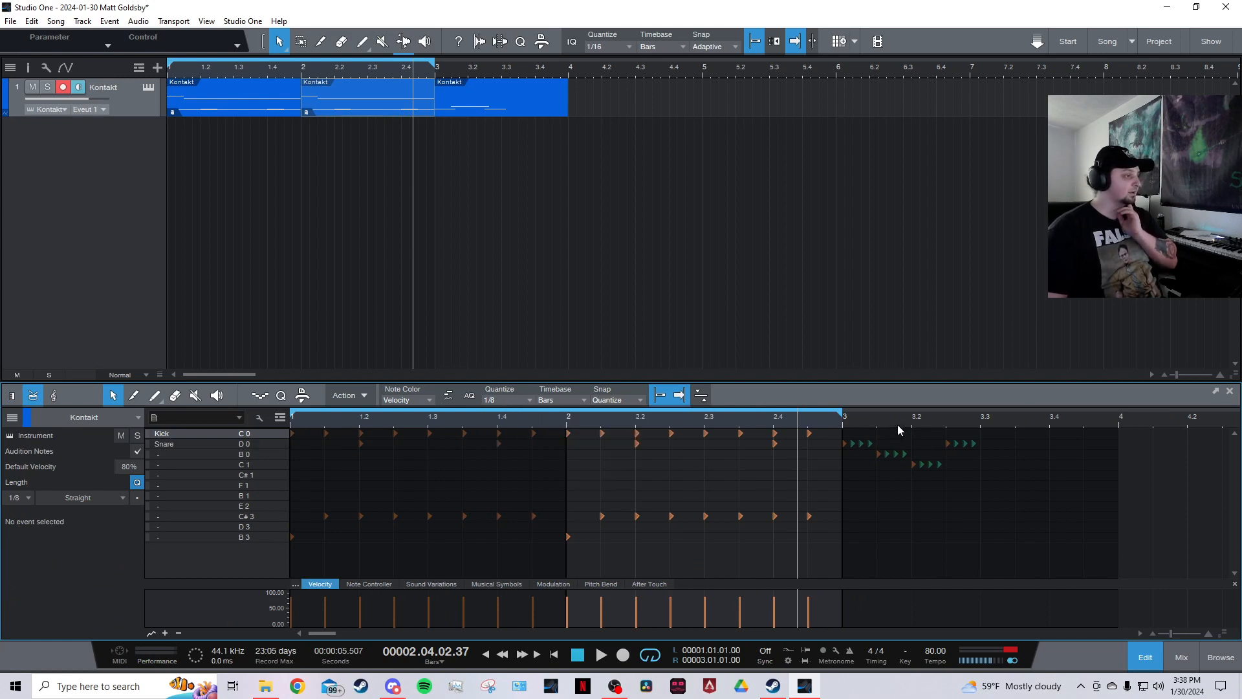
pyautogui.click(531, 400)
pyautogui.click(629, 418)
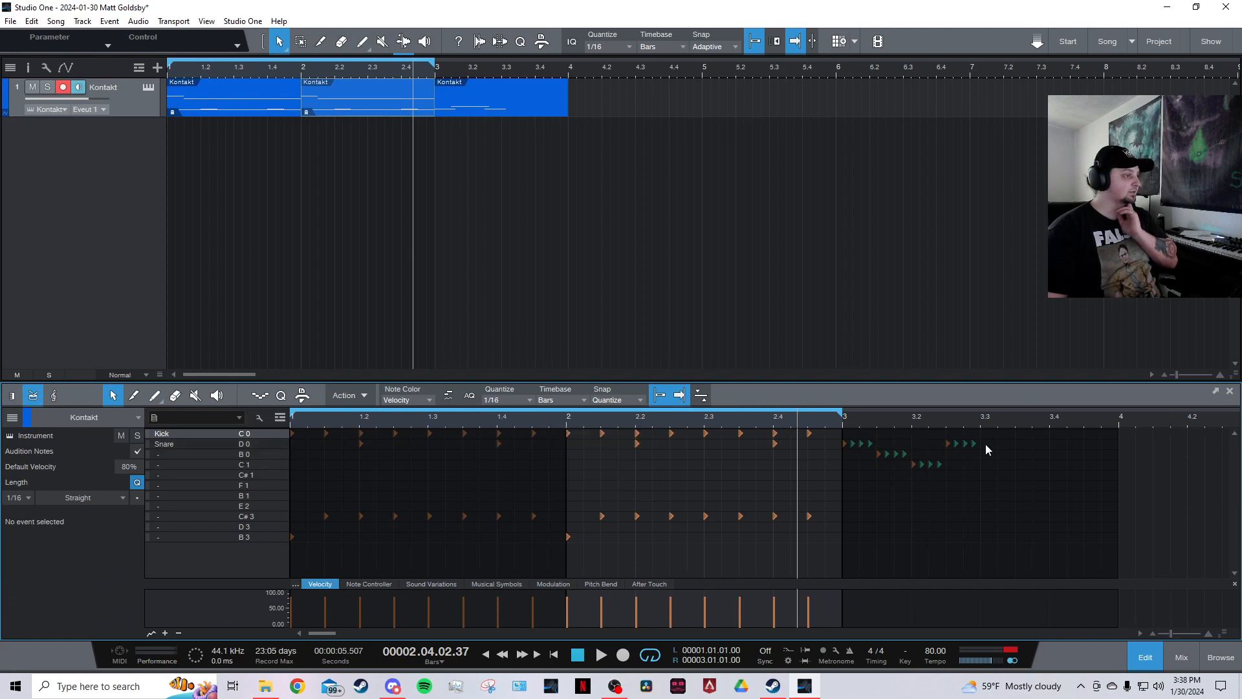
pyautogui.click(532, 401)
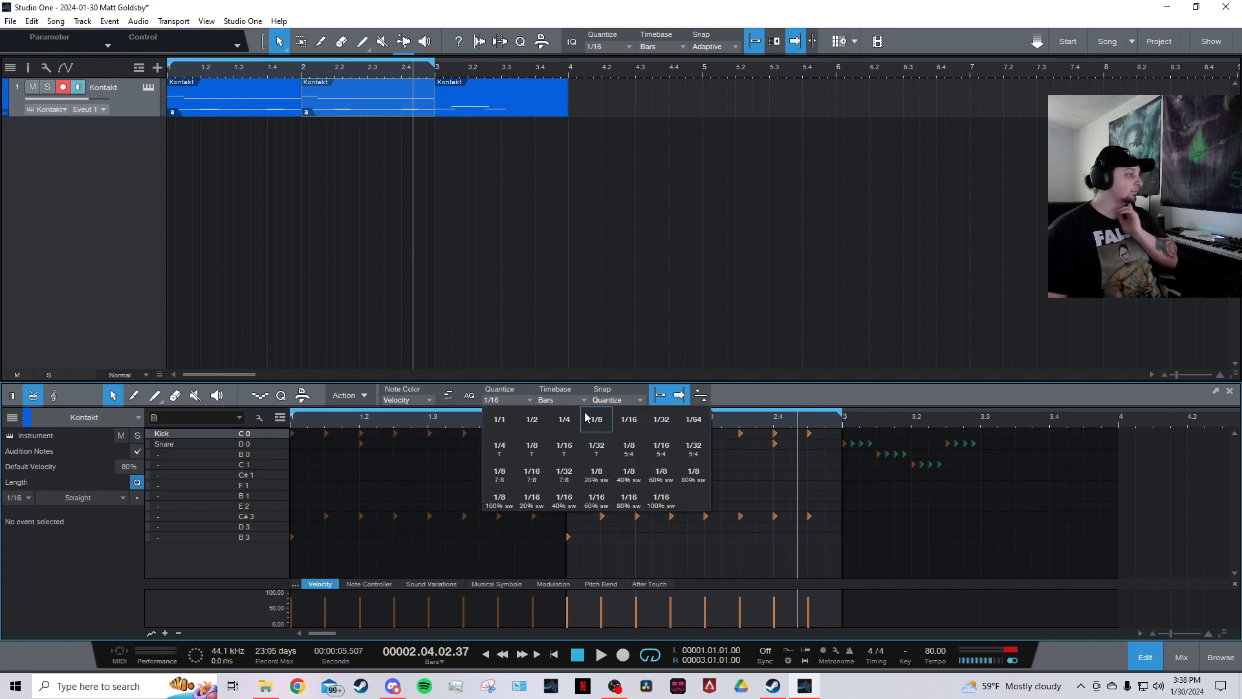
pyautogui.click(661, 418)
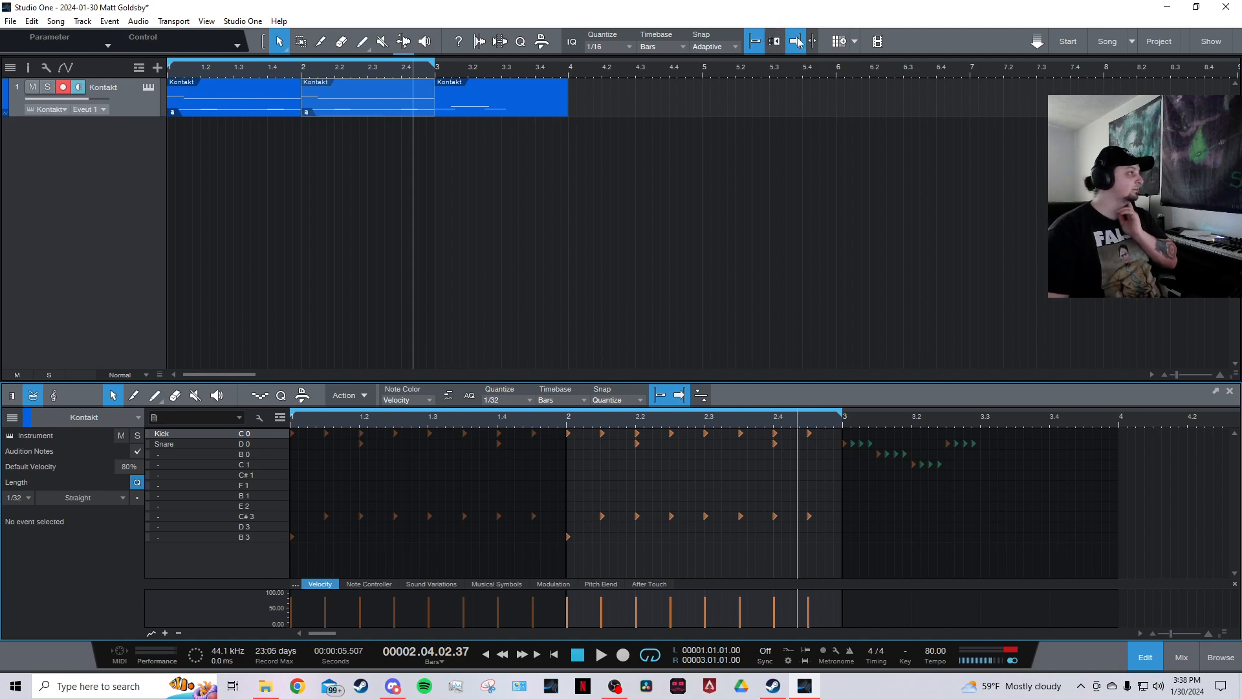
# Place two closely spaced snare hits just after the downbeat of bar 2 by moving a kick note onto the snare row.
pyautogui.scroll(6, 594, 419)
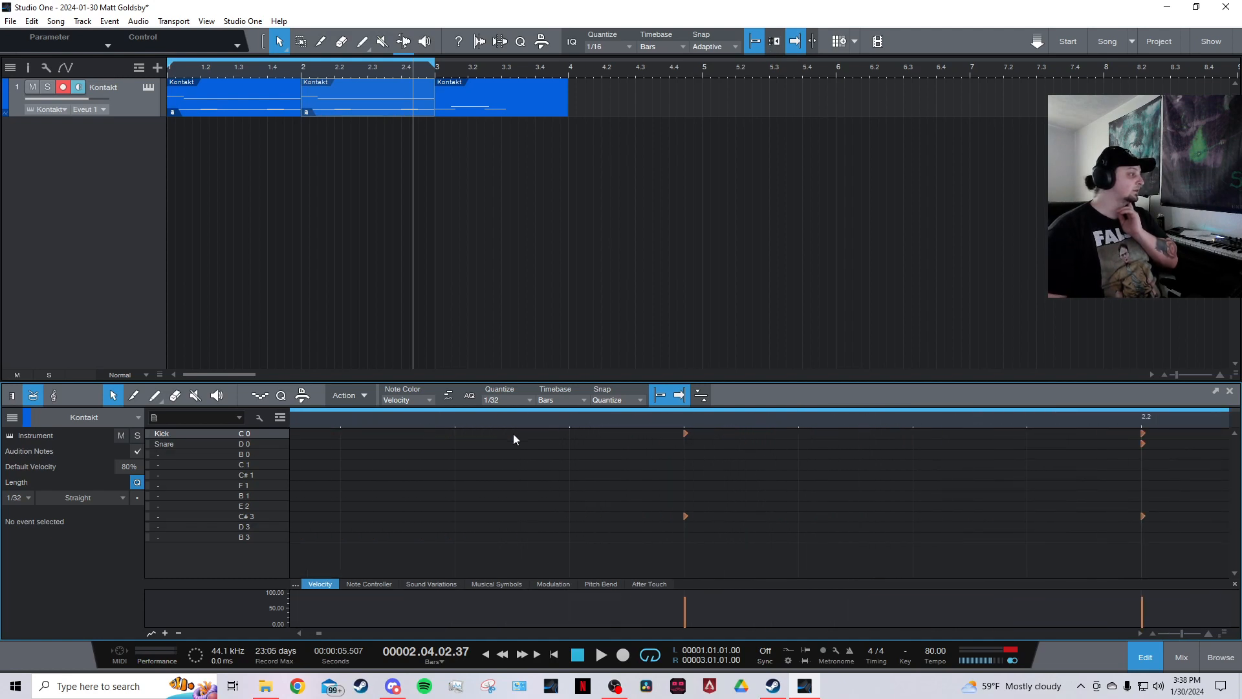
pyautogui.hscroll(-3, 514, 440)
pyautogui.click(303, 434)
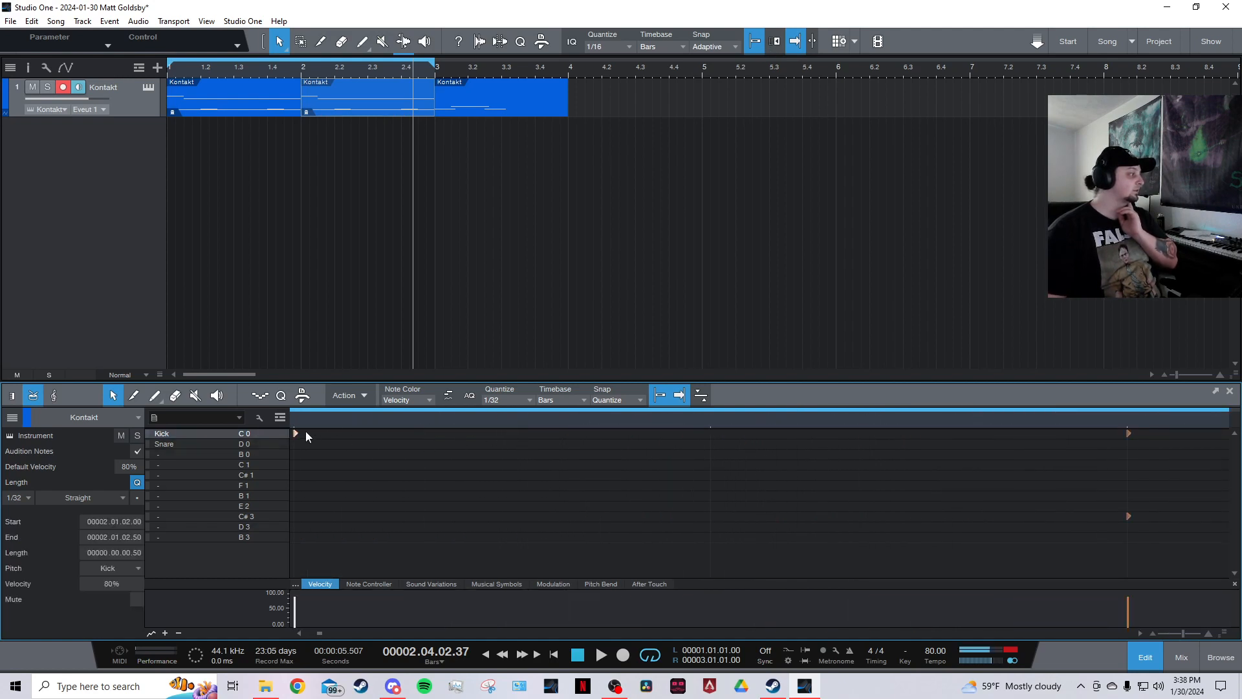
pyautogui.moveTo(368, 436); pyautogui.dragTo(475, 433)
pyautogui.scroll(-5, 443, 421)
pyautogui.scroll(-3, 442, 422)
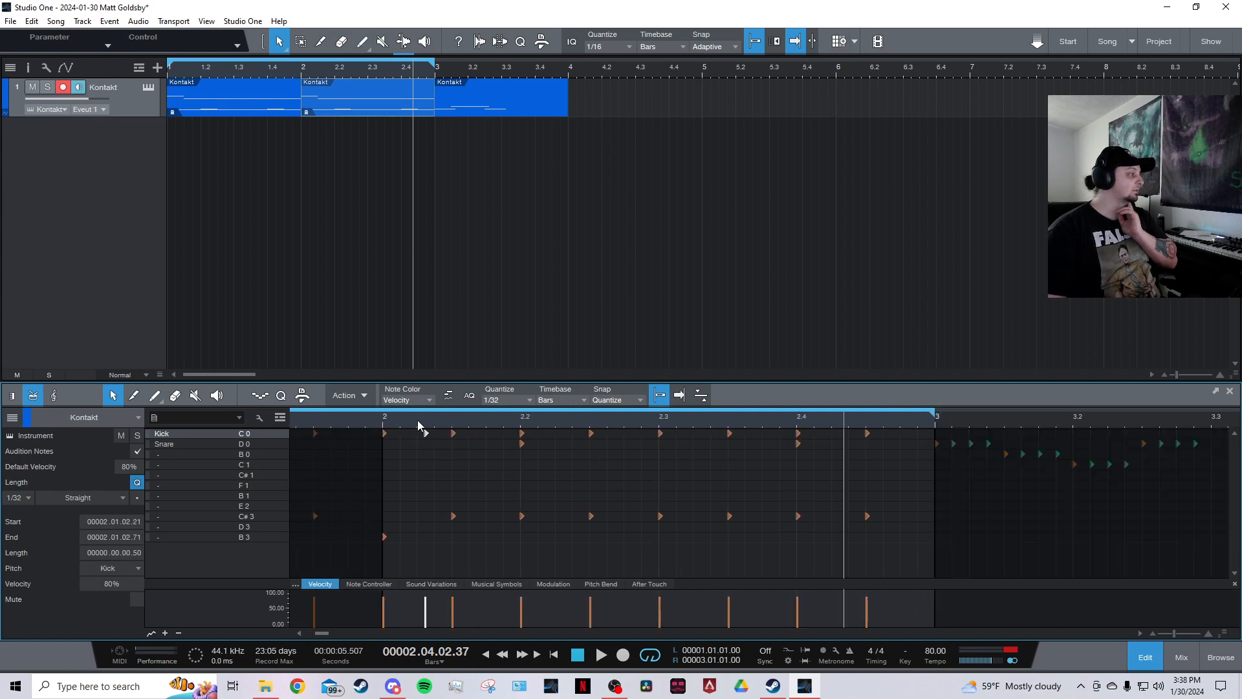
pyautogui.scroll(8, 420, 434)
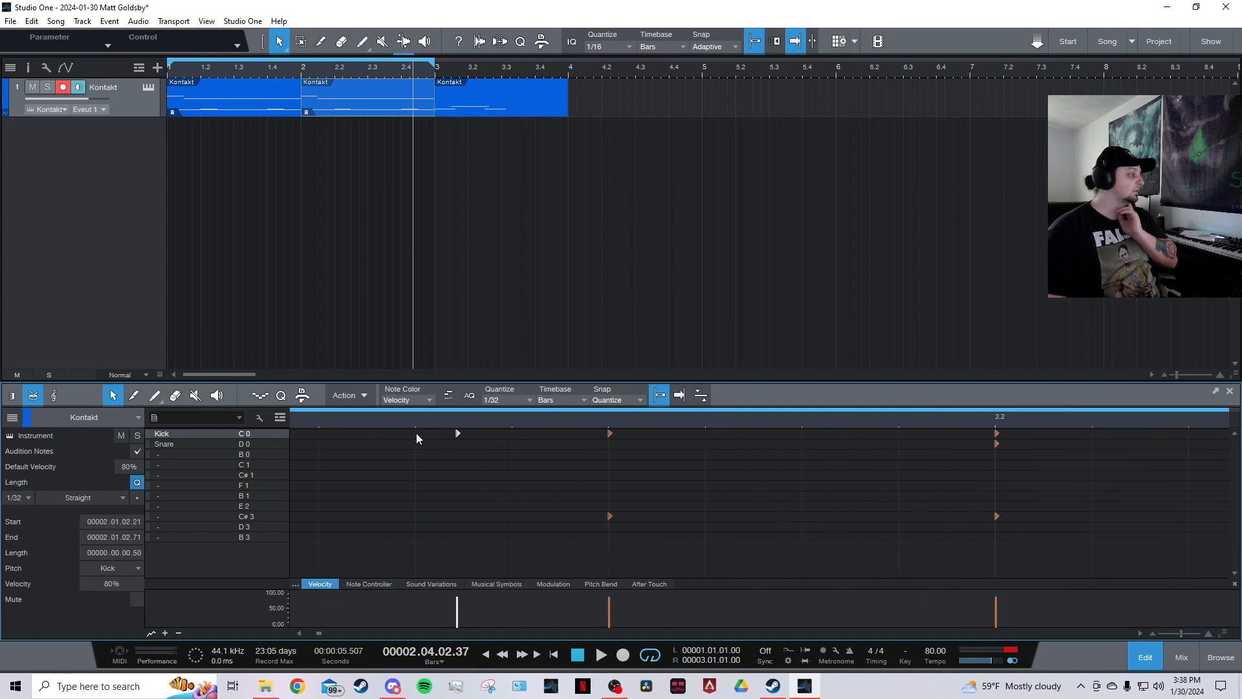
pyautogui.click(417, 433)
pyautogui.moveTo(456, 432); pyautogui.dragTo(417, 444)
pyautogui.click(393, 453)
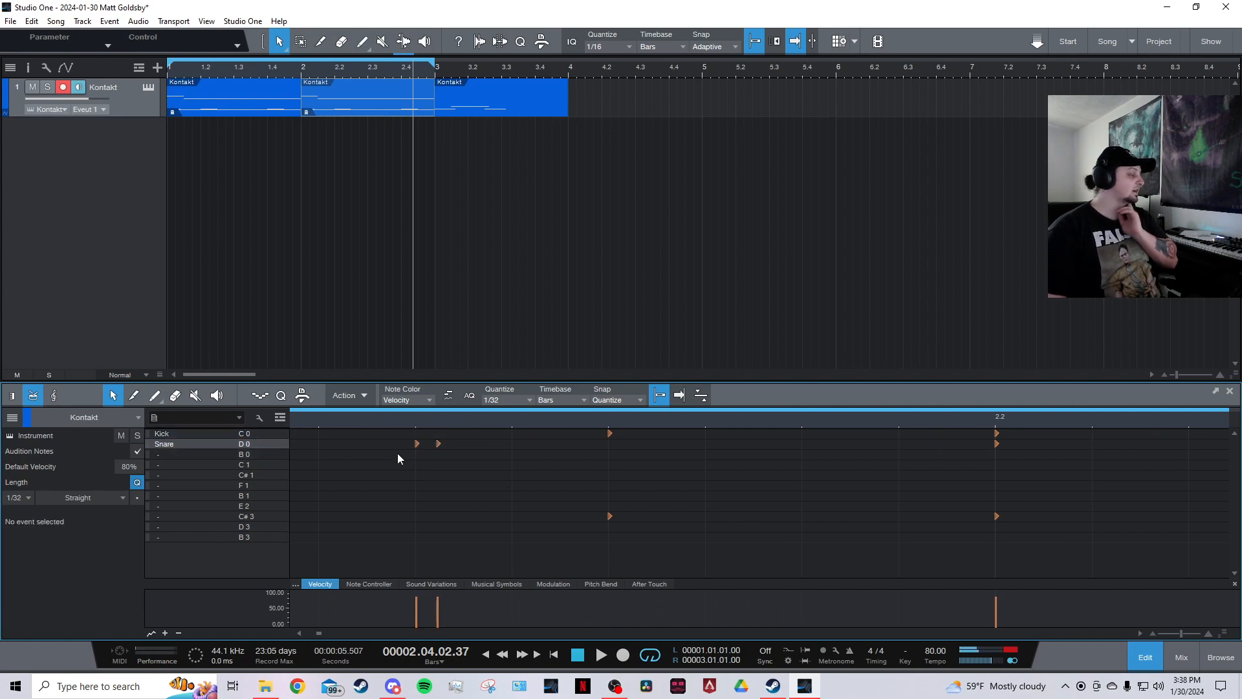
# Audition the new snare hits with the Listen tool.
pyautogui.press('8')
pyautogui.click(396, 454)
pyautogui.moveTo(379, 453); pyautogui.dragTo(356, 455)
pyautogui.press('1')
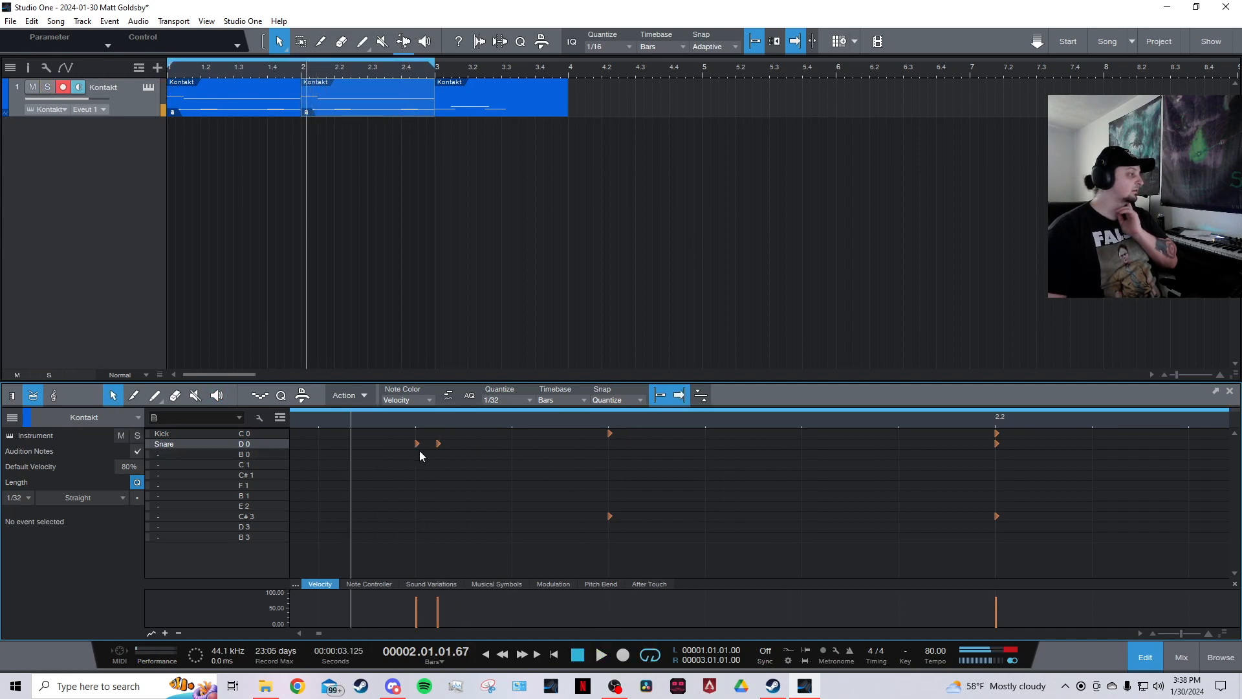
# Reposition the second snare hit to start at 2.01.02.09 for a flam, auditioning it with the Listen tool.
pyautogui.moveTo(437, 446); pyautogui.dragTo(416, 446)
pyautogui.press('8')
pyautogui.click(320, 476)
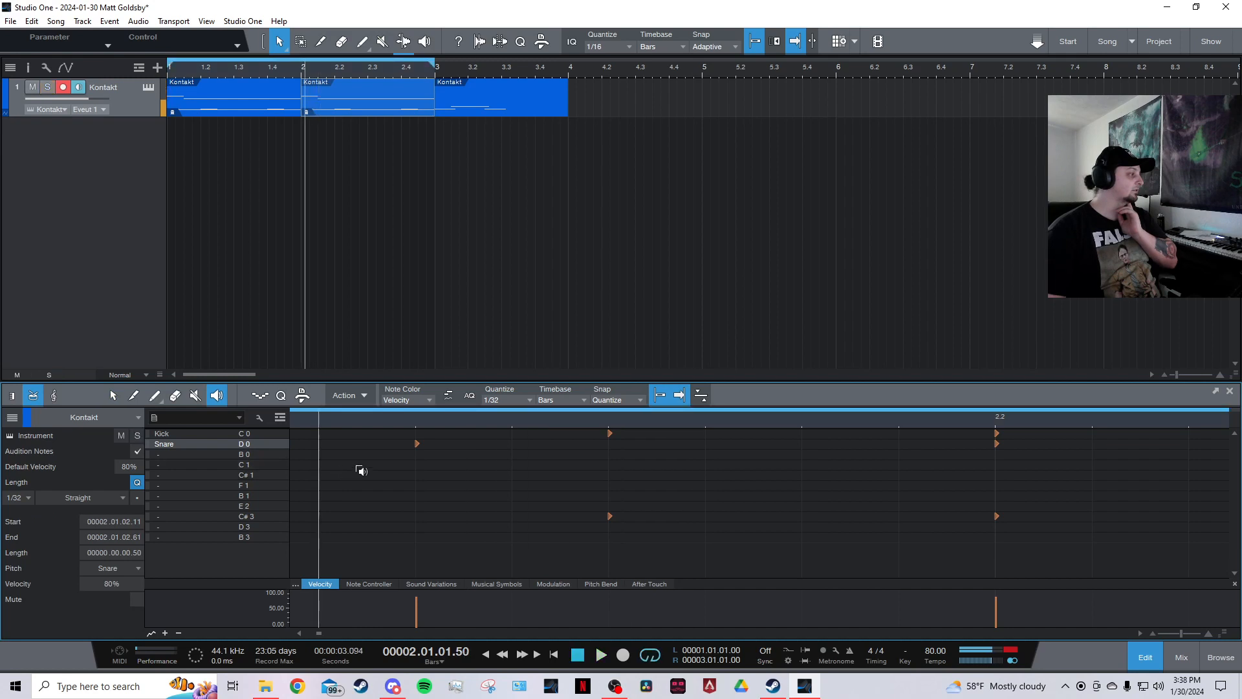
pyautogui.press('1')
pyautogui.click(513, 444)
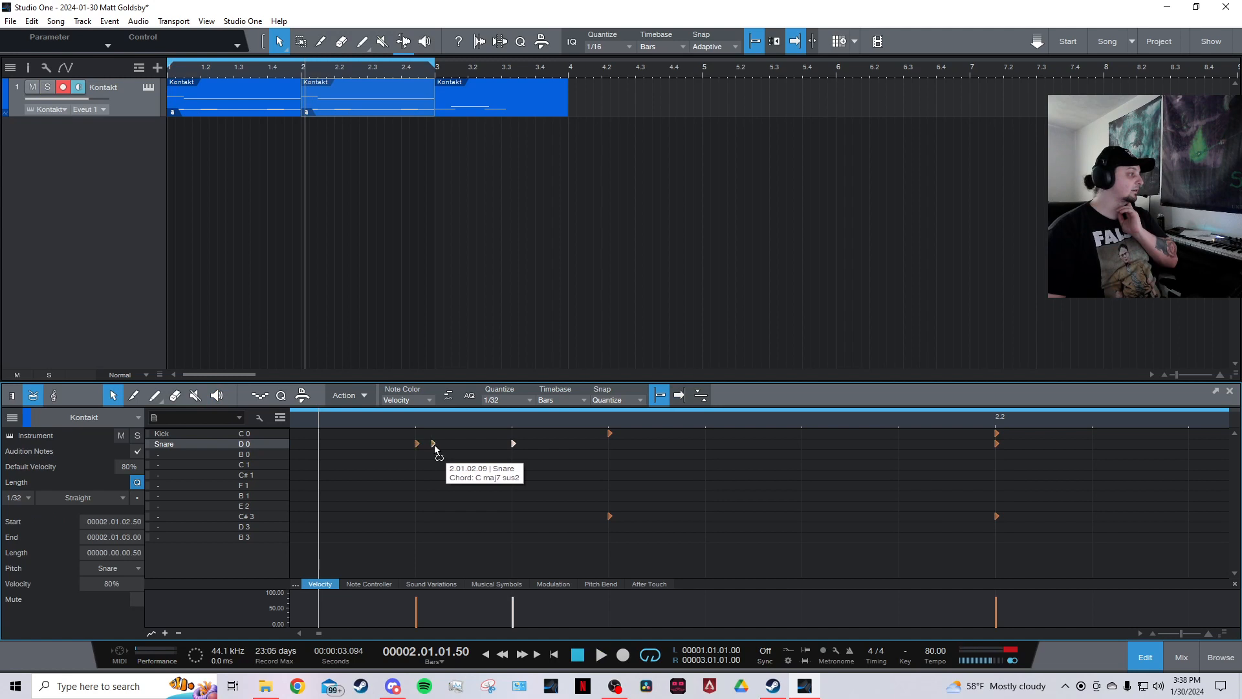
pyautogui.click(433, 443)
pyautogui.press('8')
pyautogui.click(390, 468)
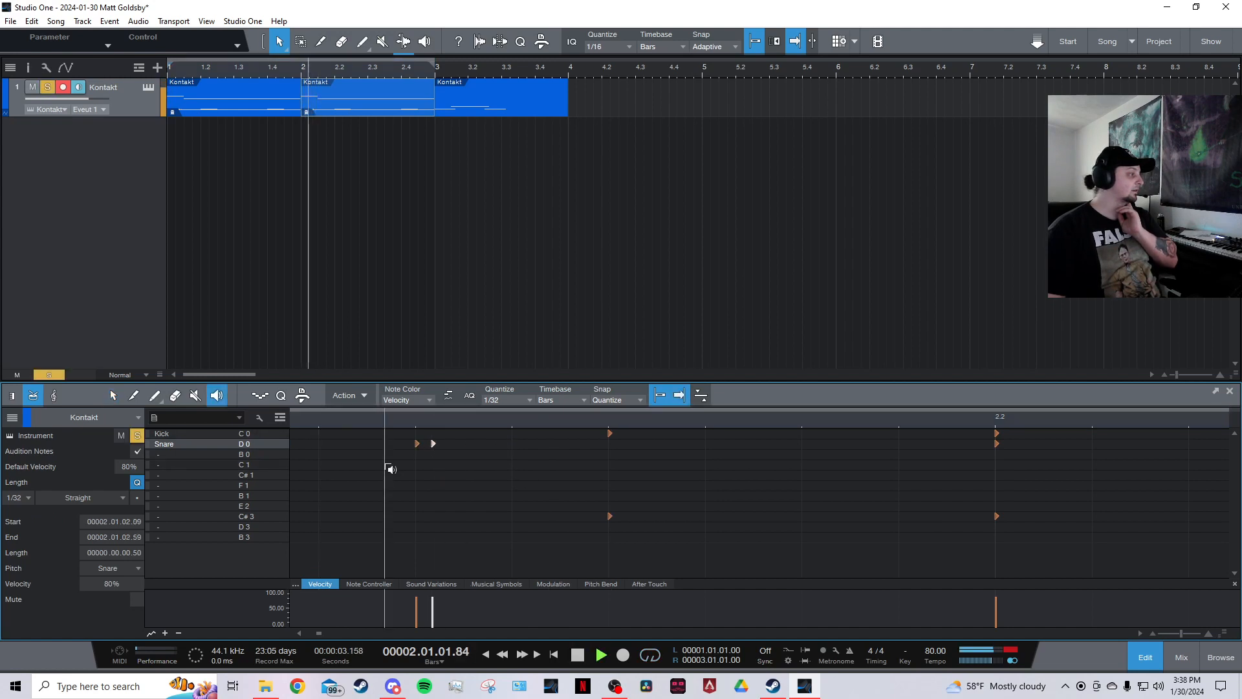
pyautogui.press('1')
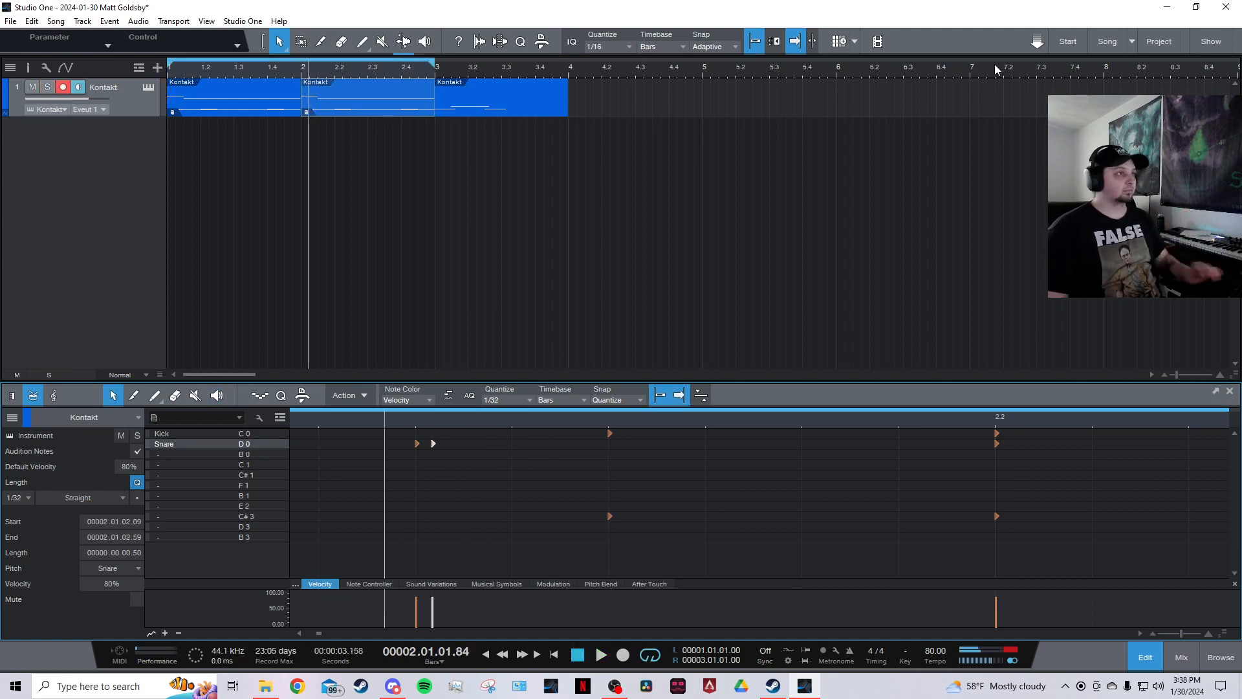